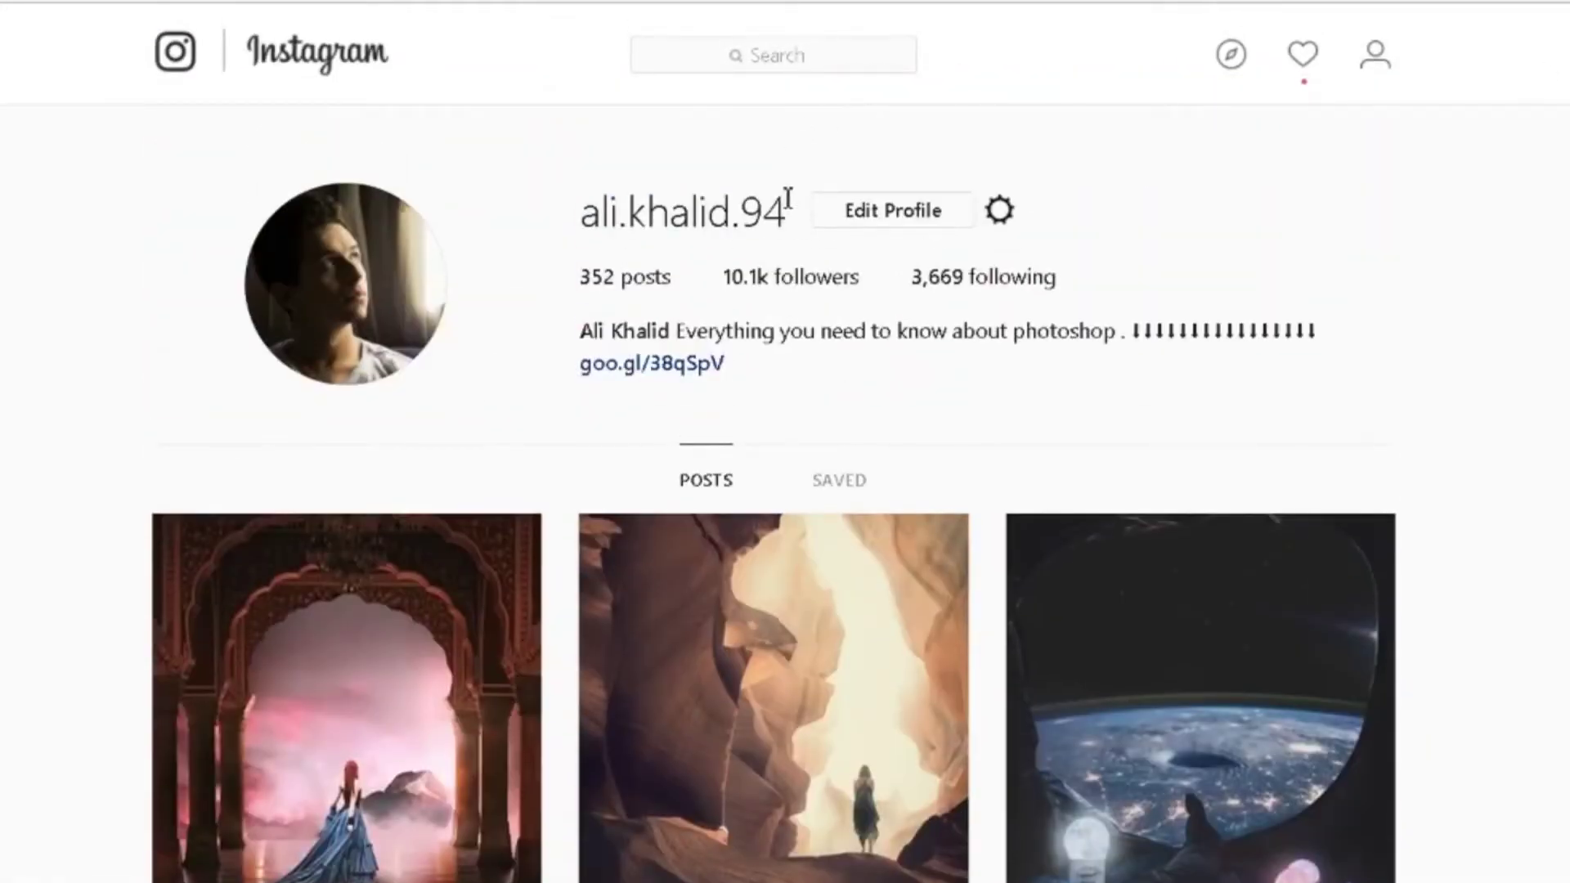
Open the sunset sky JPG as a new Photoshop document.
{"action": "left_click_drag", "start_coordinate": [788, 196], "coordinate": [603, 211]}
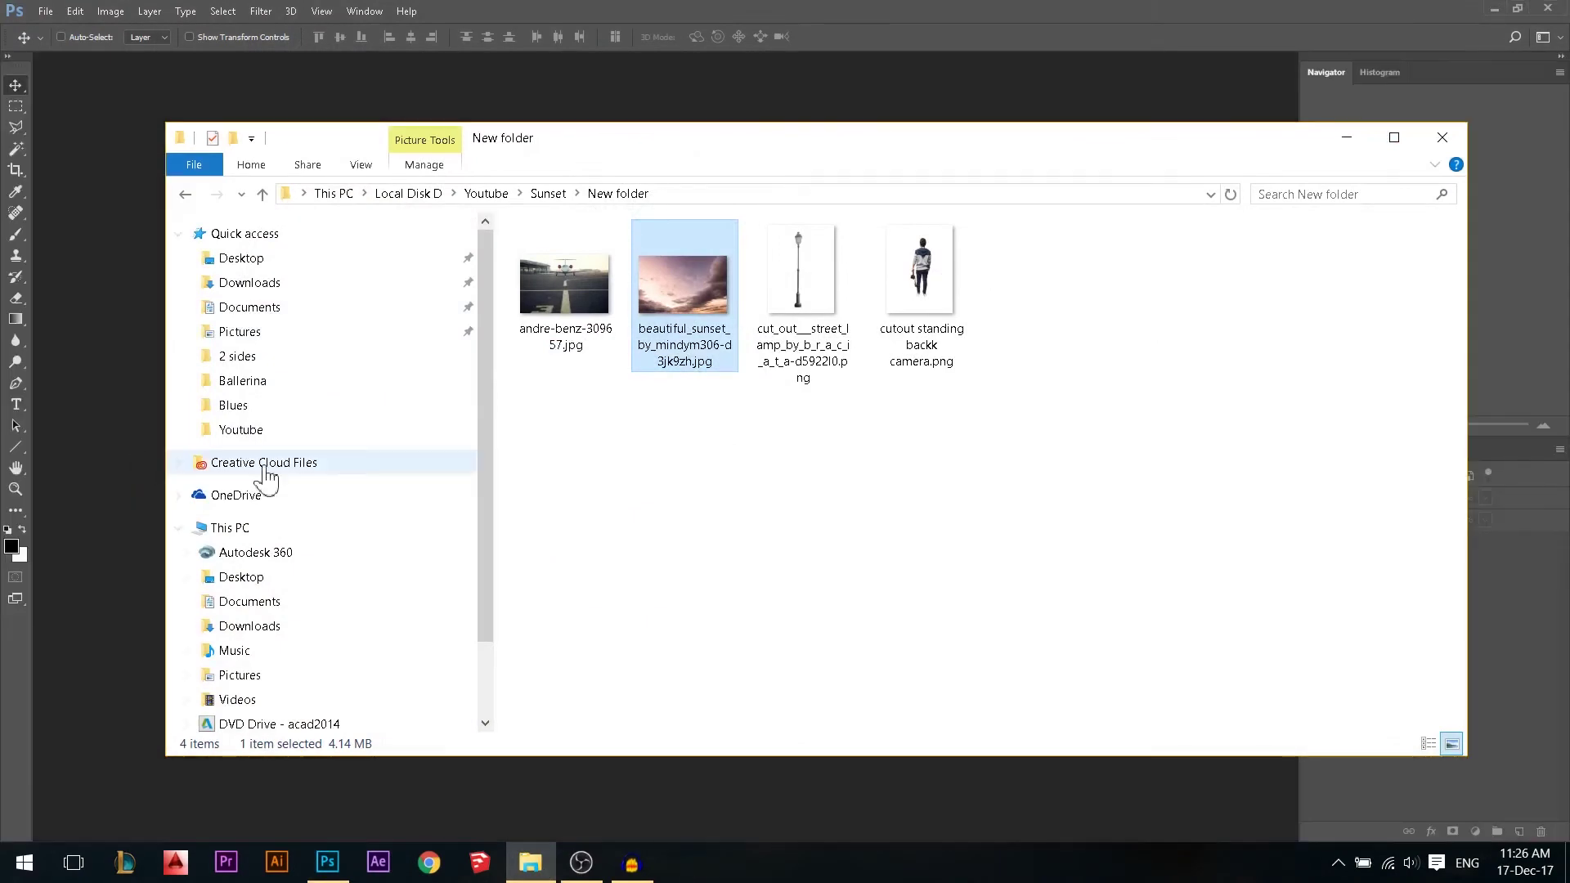
{"action": "left_click_drag", "start_coordinate": [654, 351], "coordinate": [161, 270]}
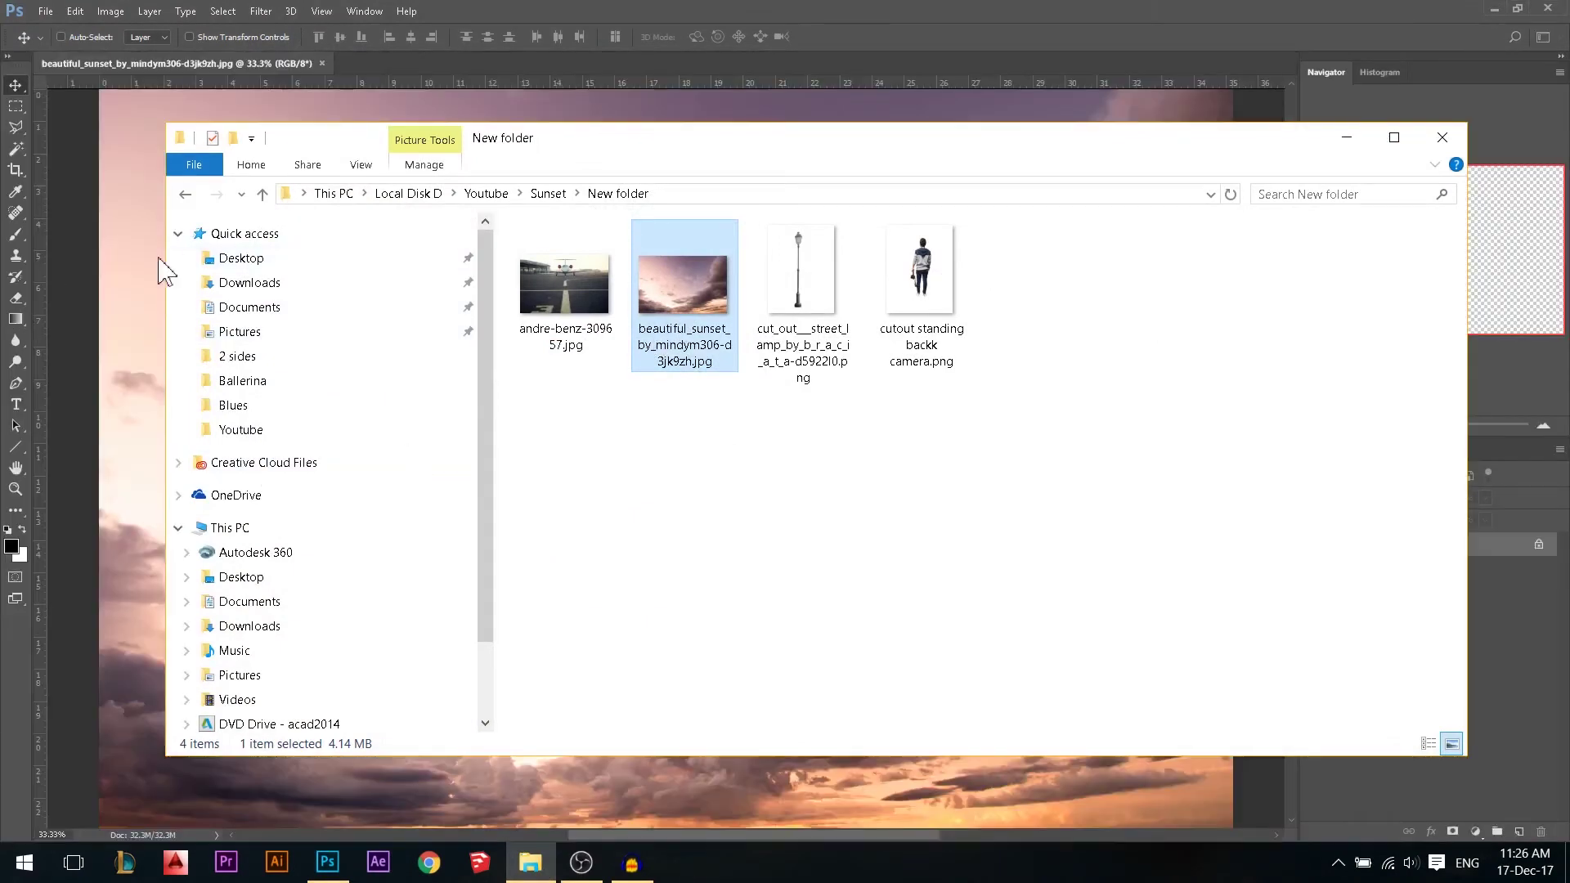
{"action": "left_click", "coordinate": [657, 104]}
{"action": "scroll", "coordinate": [635, 309], "scroll_direction": "down", "scroll_amount": 4}
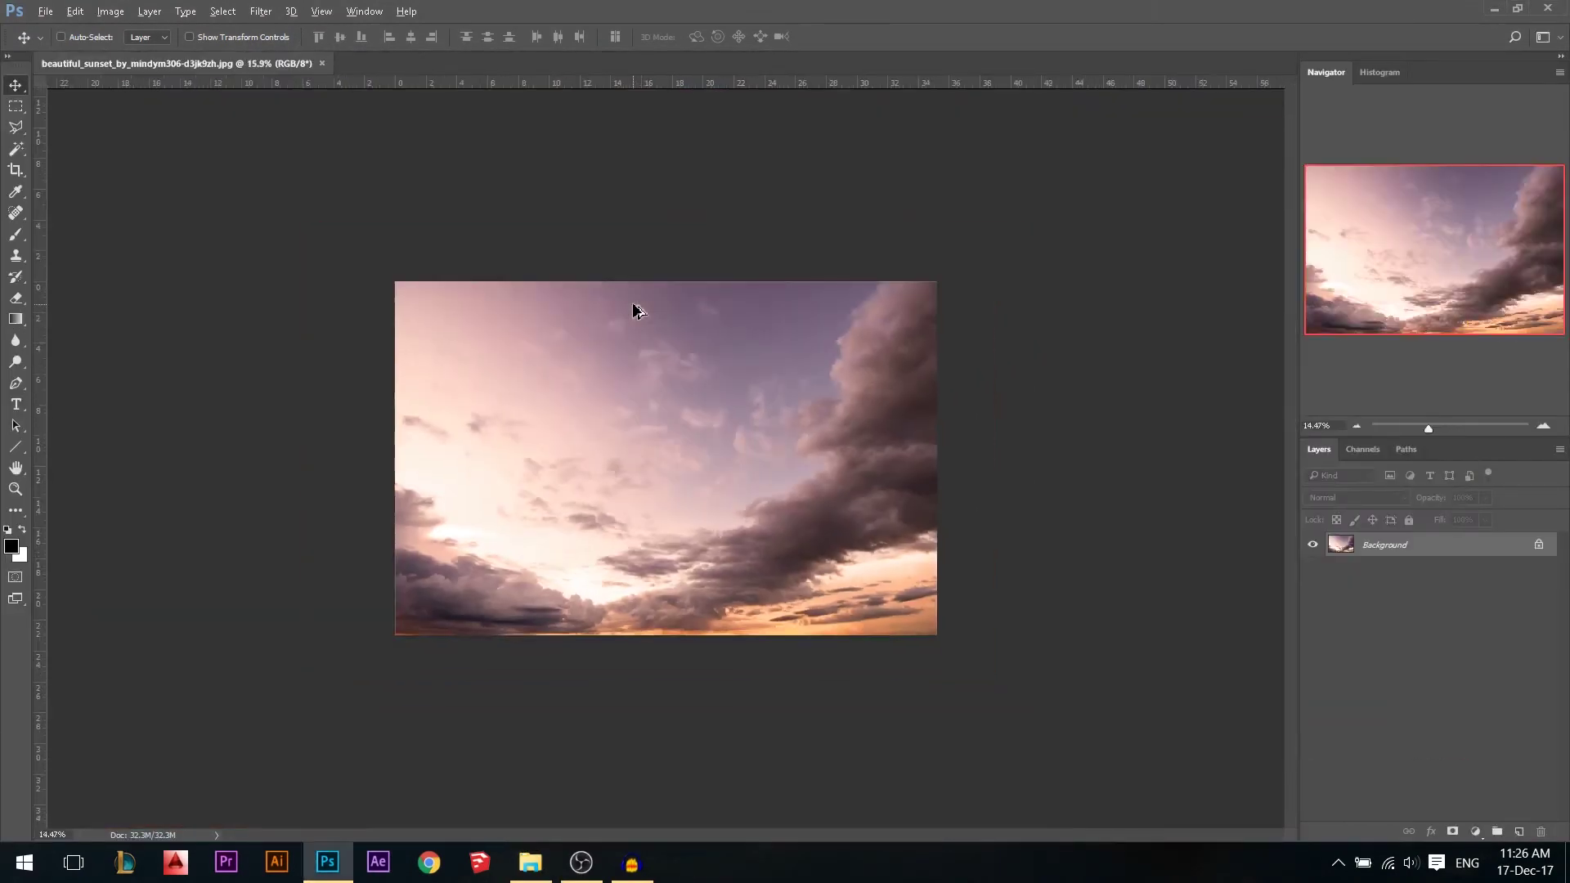
{"action": "scroll", "coordinate": [739, 495], "scroll_direction": "up", "scroll_amount": 1}
Enlarge the canvas to the right and below, then stretch the sky to the right edge.
{"action": "key", "text": "c"}
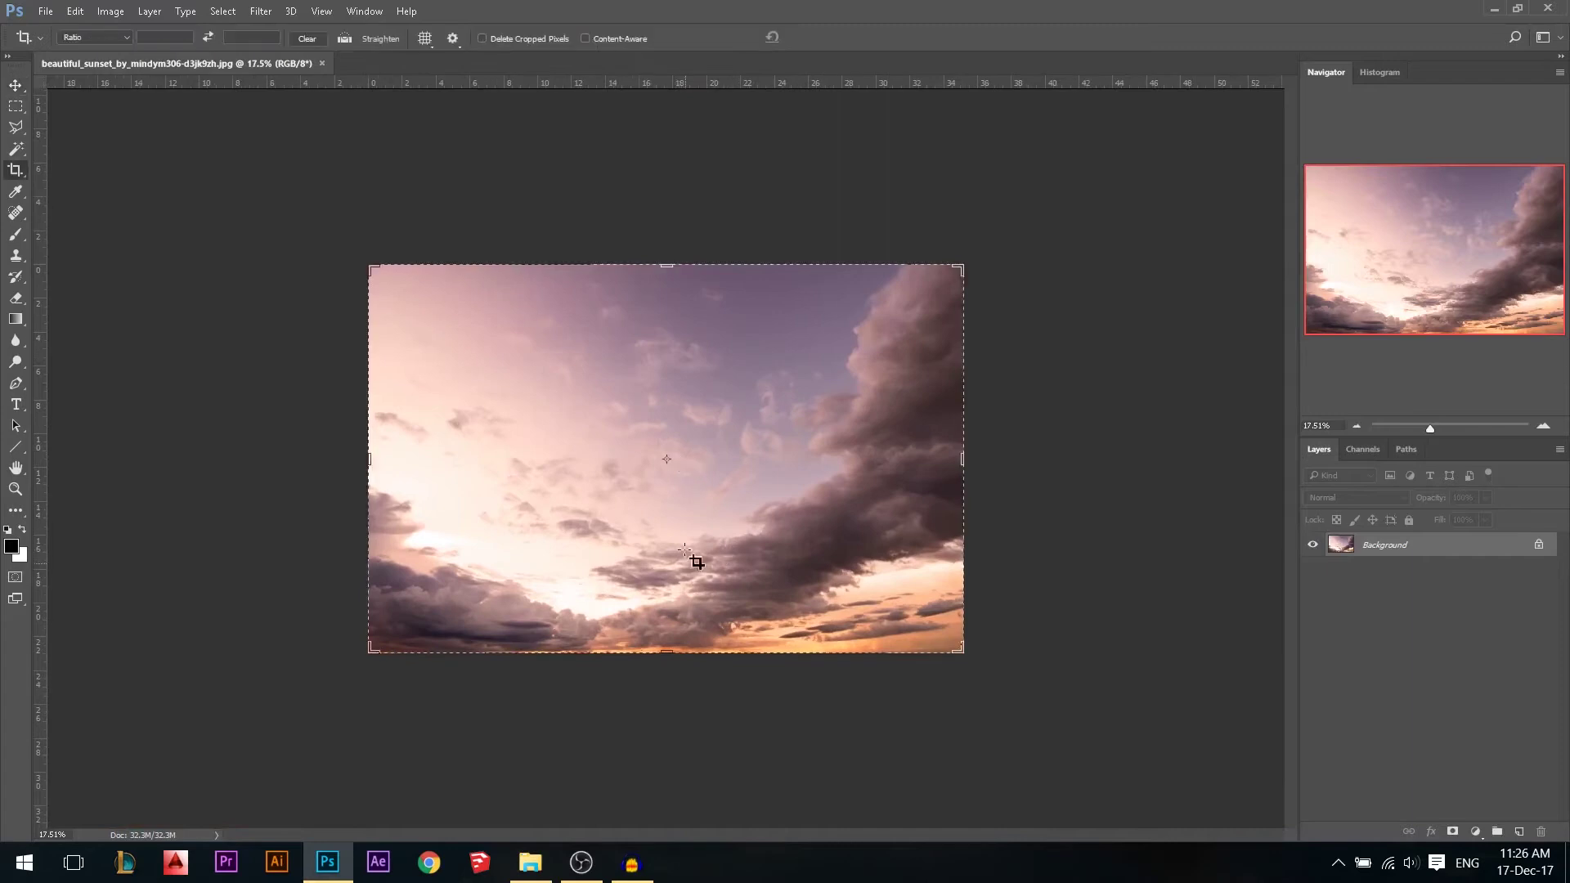
{"action": "left_click_drag", "start_coordinate": [907, 615], "coordinate": [1006, 713]}
{"action": "key", "text": "Return"}
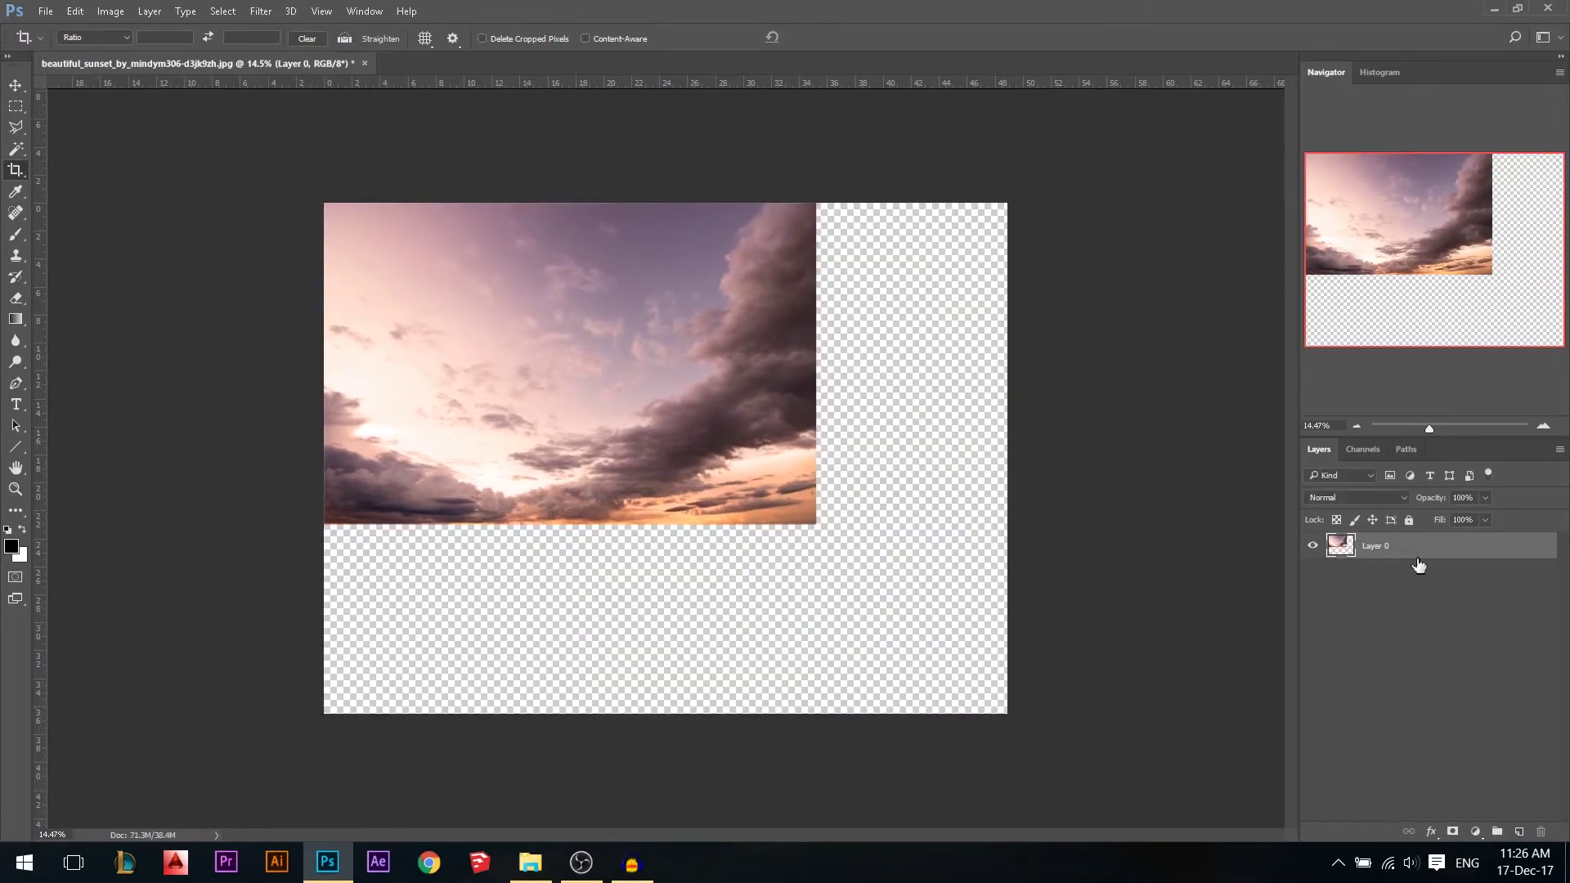
{"action": "key", "text": "ctrl+t"}
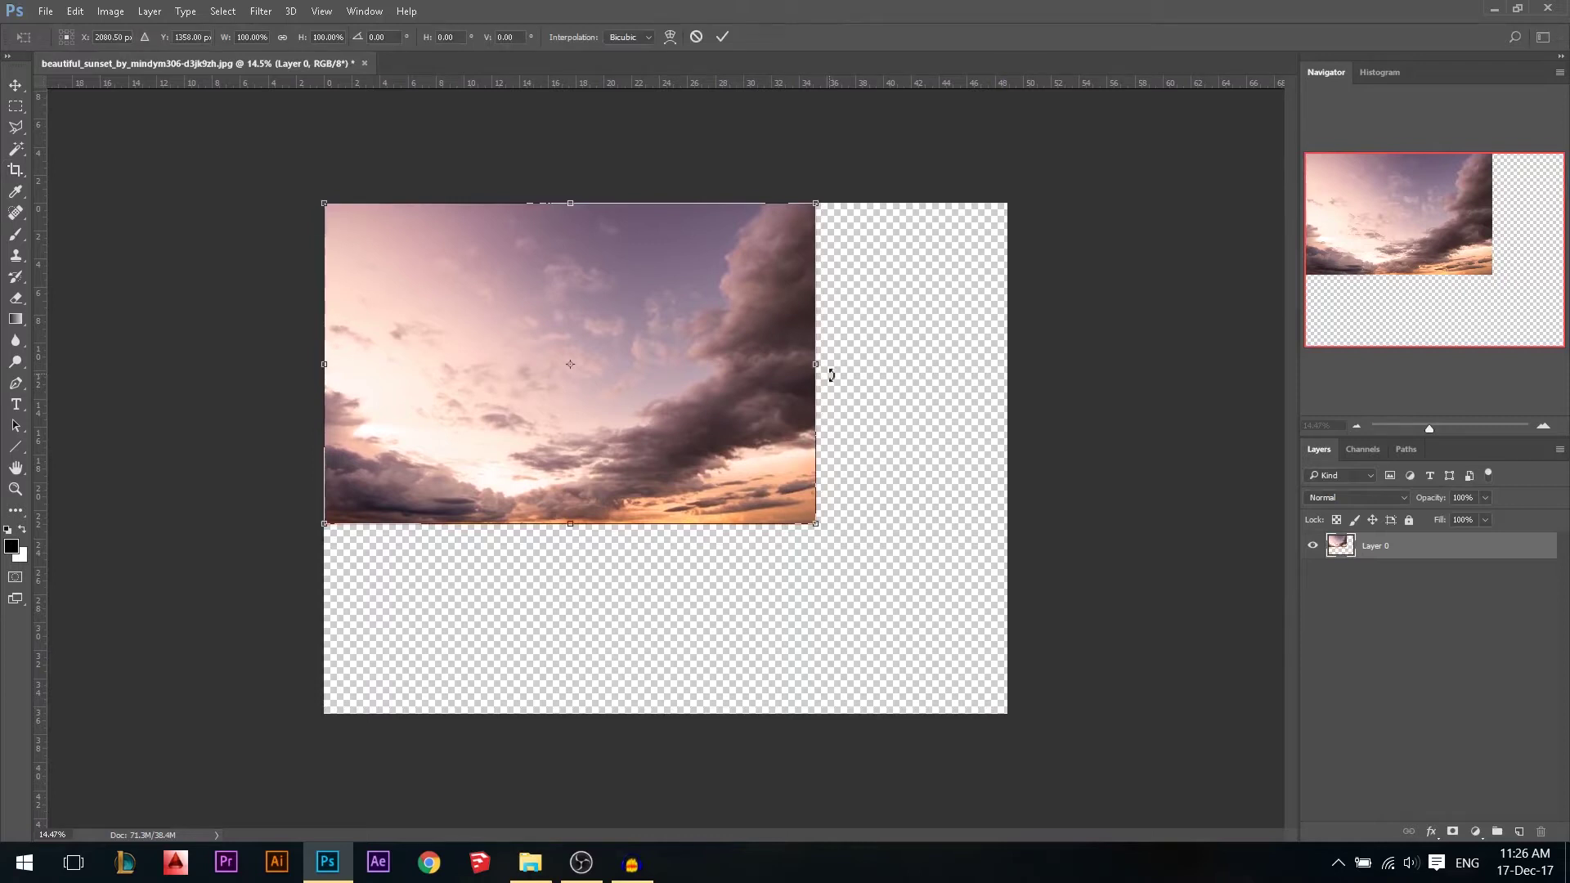
{"action": "left_click_drag", "start_coordinate": [817, 365], "coordinate": [1010, 356]}
{"action": "key", "text": "Return"}
Extend the canvas further downward to leave an empty transparent area below the sky.
{"action": "key", "text": "c"}
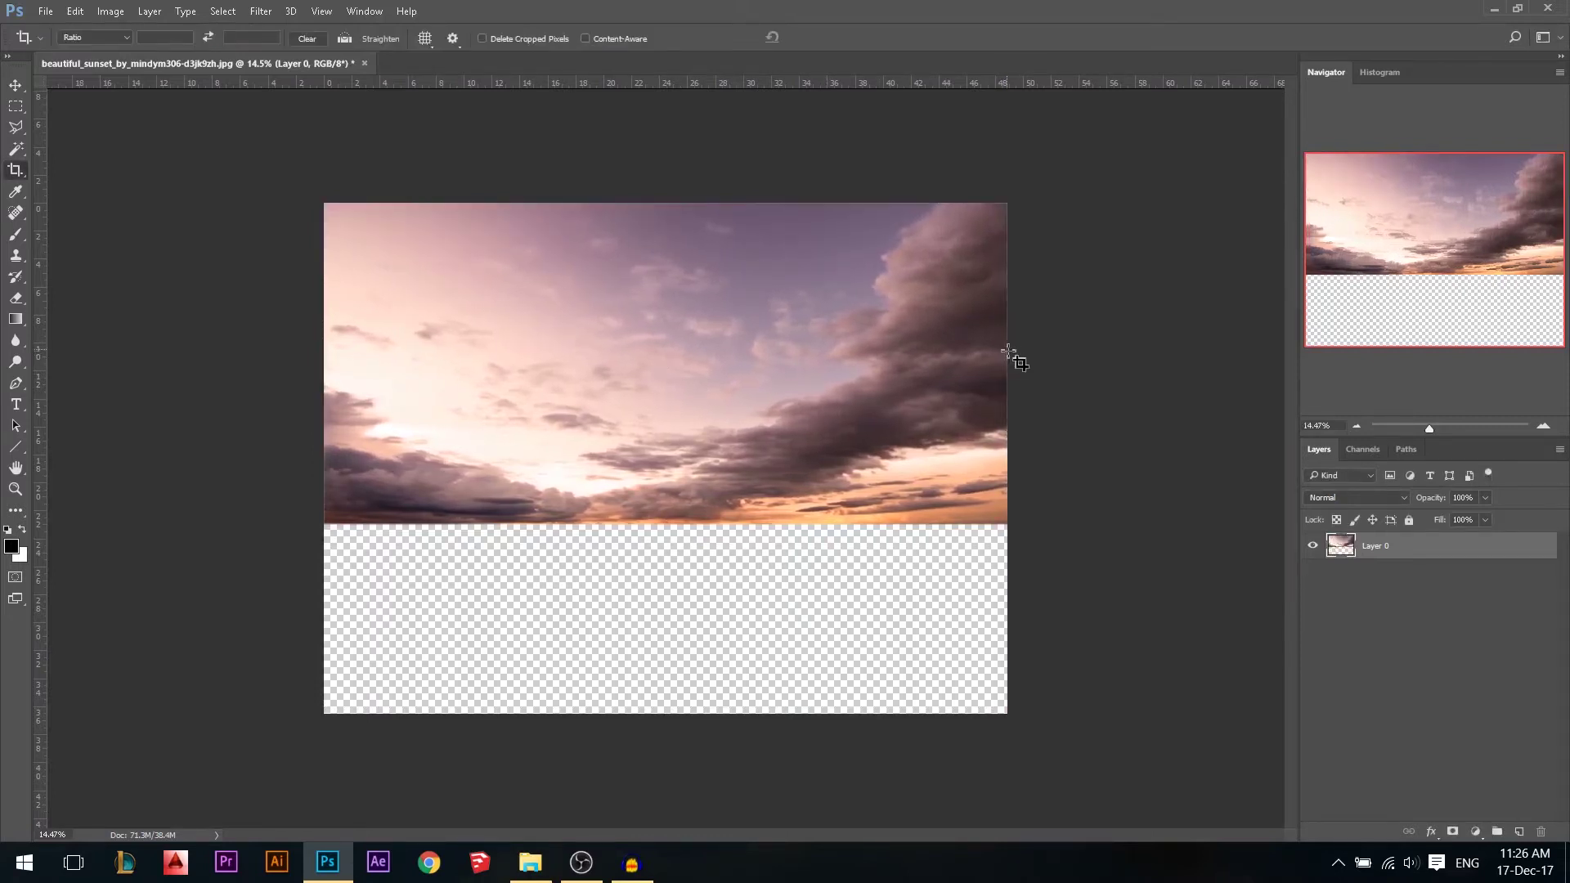
{"action": "left_click_drag", "start_coordinate": [669, 725], "coordinate": [666, 779]}
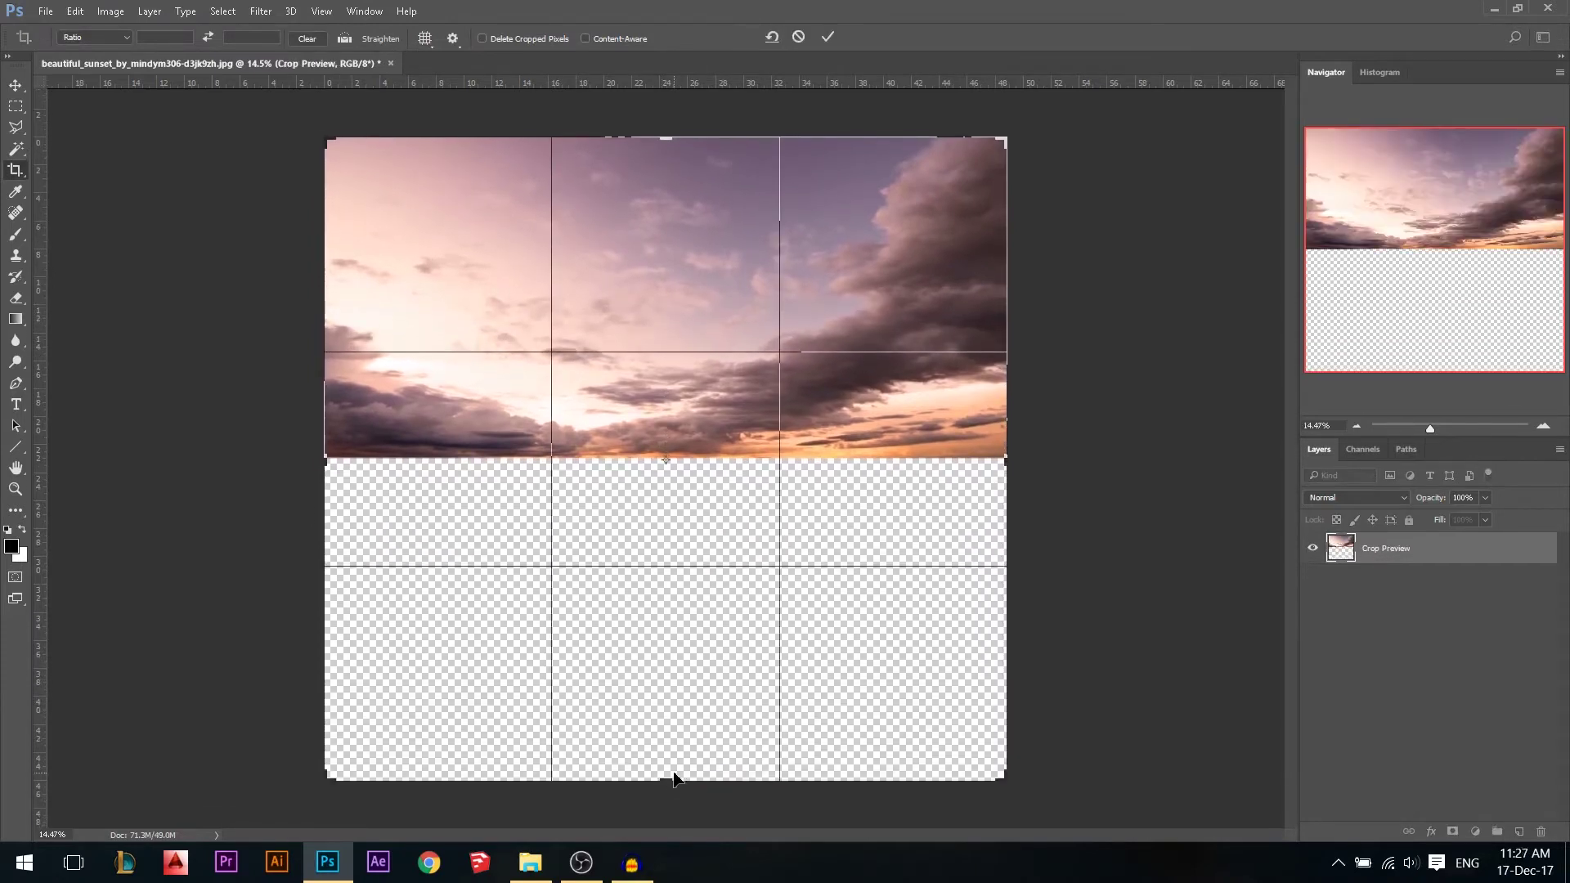
{"action": "key", "text": "Return"}
{"action": "left_click", "coordinate": [16, 86]}
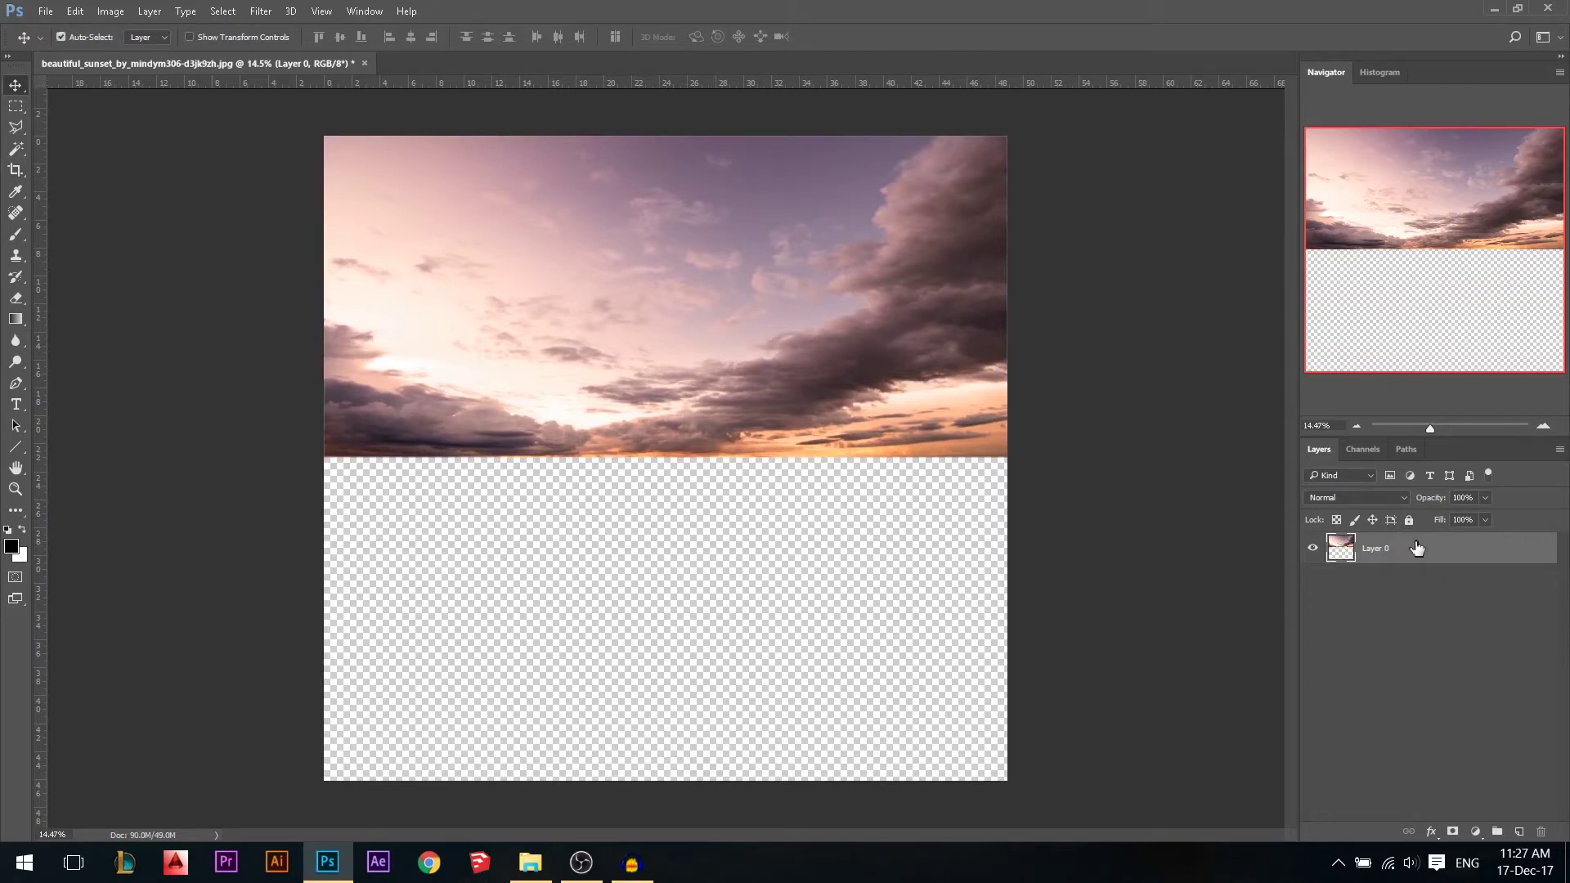
Duplicate the sky layer, flip the copy vertically and move it below as a reflection.
{"action": "key", "text": "ctrl+j"}
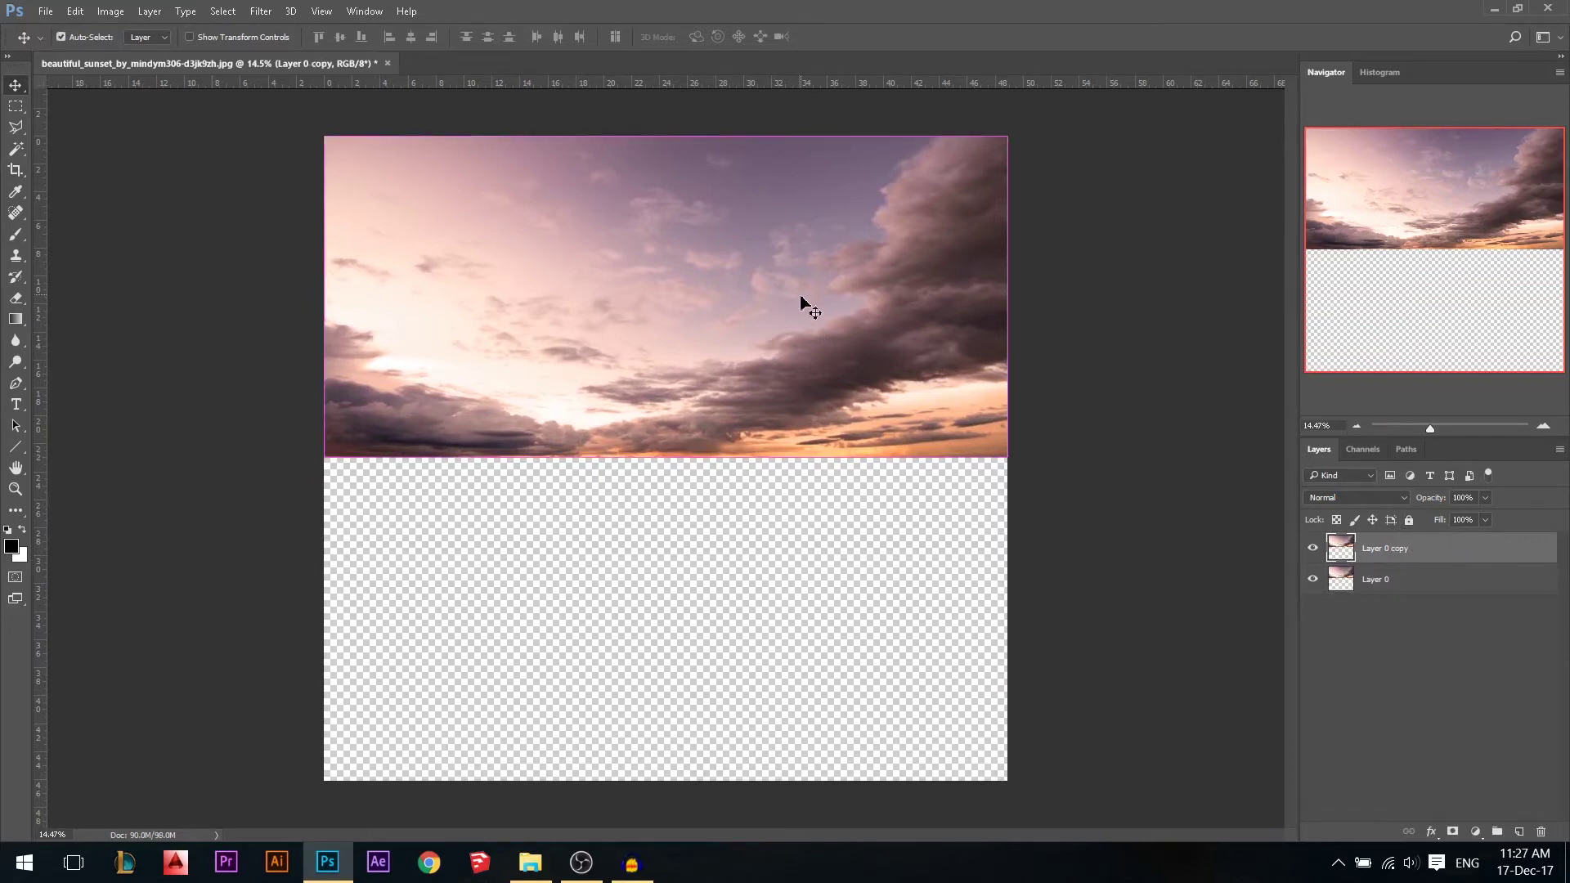
{"action": "key", "text": "ctrl+t"}
{"action": "right_click", "coordinate": [791, 300]}
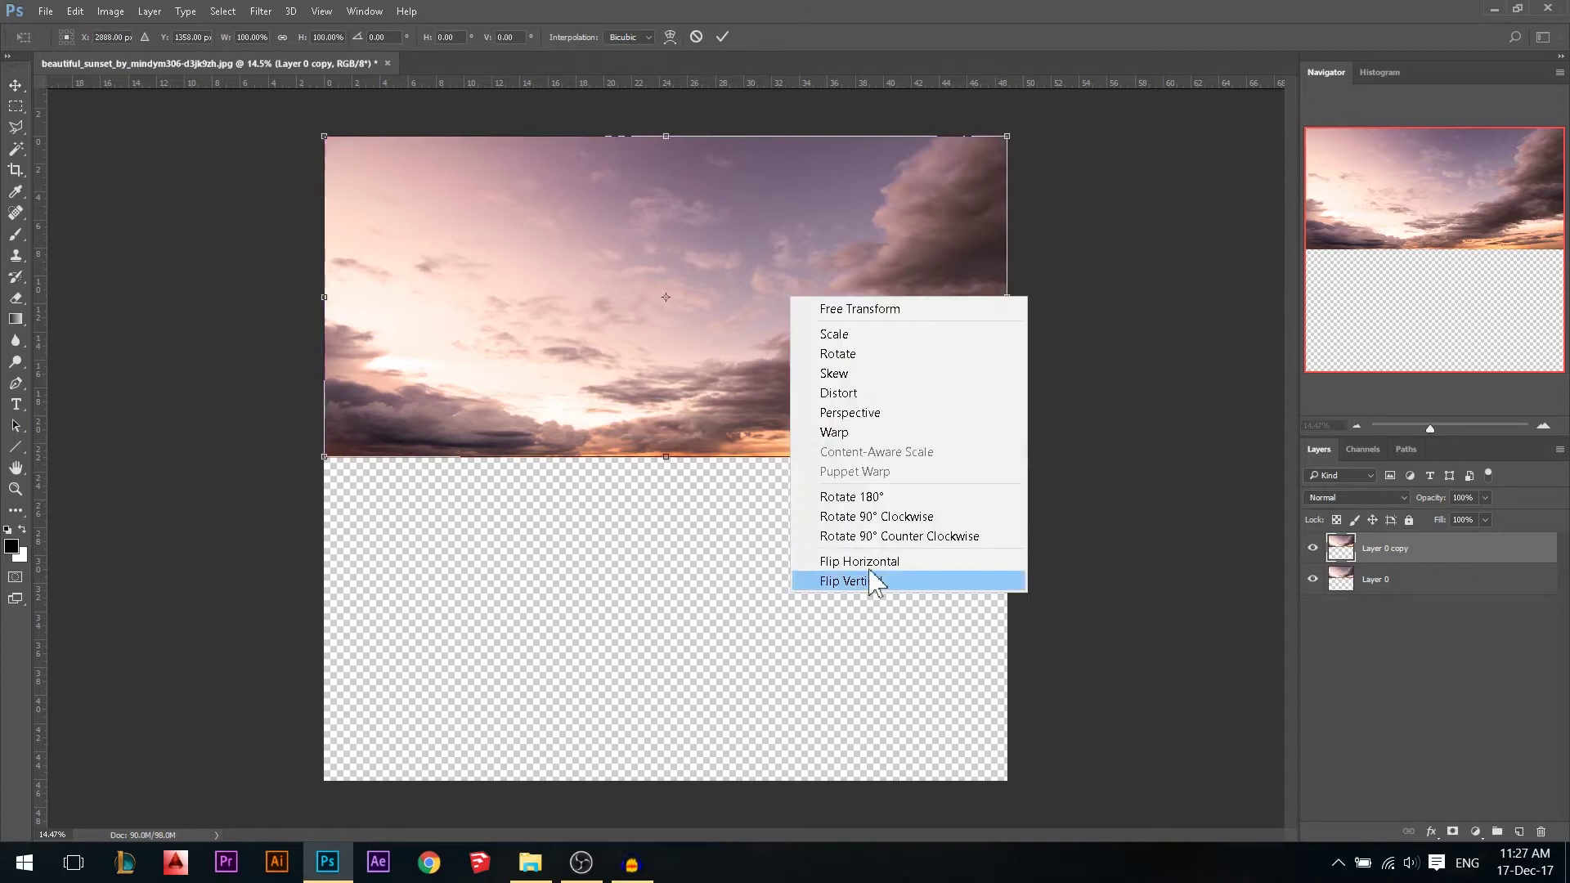
{"action": "left_click", "coordinate": [876, 580]}
{"action": "left_click_drag", "start_coordinate": [763, 193], "coordinate": [758, 509]}
{"action": "key", "text": "Return"}
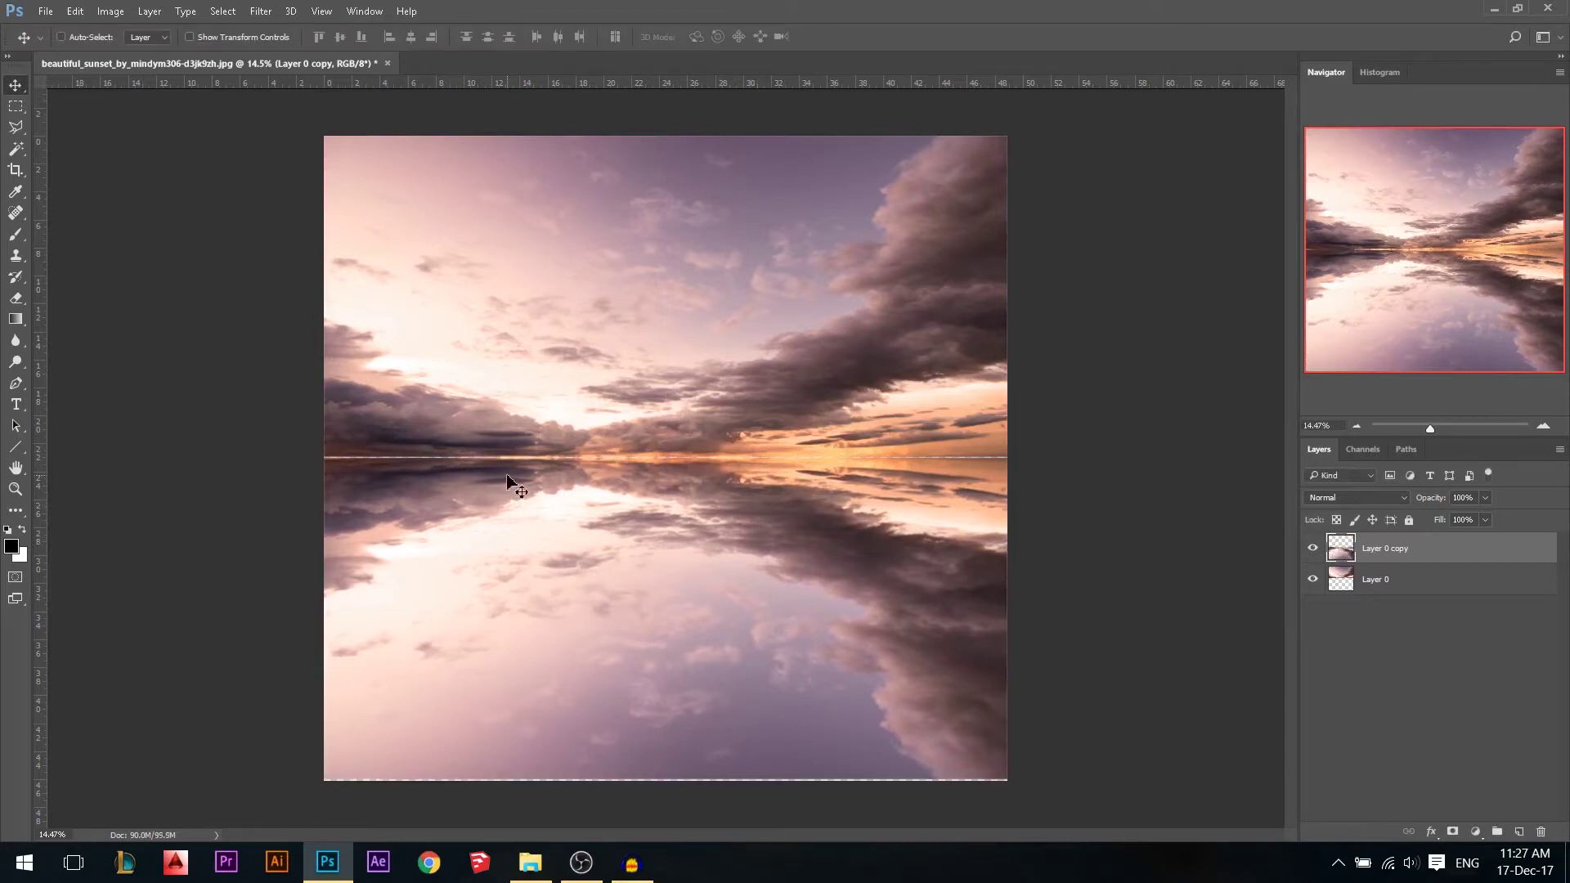
Move both sky layers up together and crop off the transparent strip at the bottom.
{"action": "left_click", "coordinate": [1390, 580], "text": "shift"}
{"action": "scroll", "coordinate": [834, 448], "scroll_direction": "down", "scroll_amount": 1}
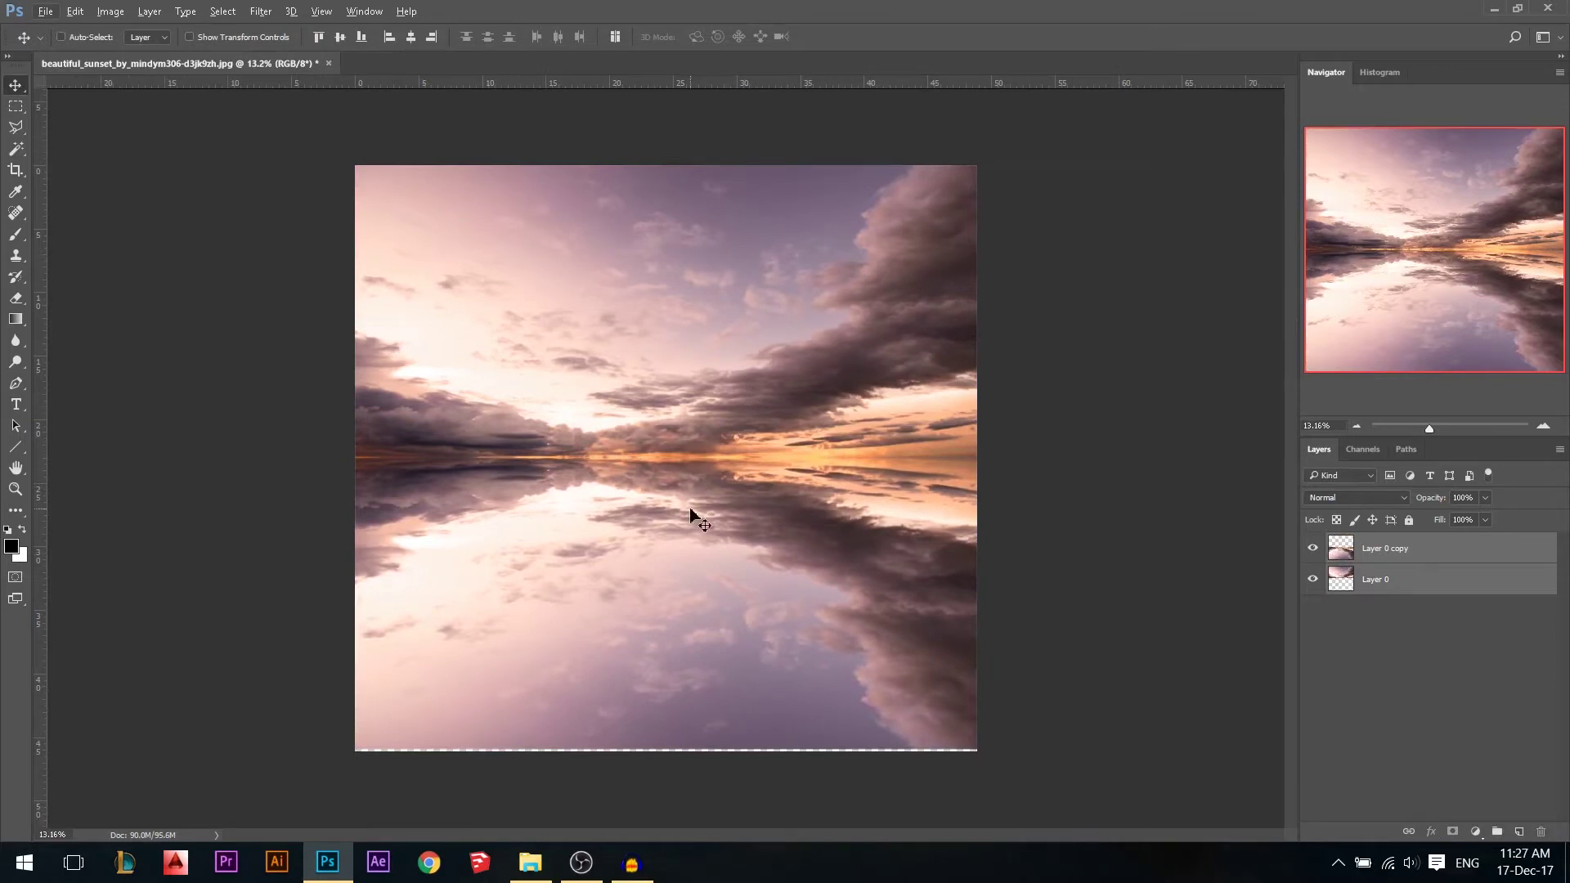
{"action": "left_click_drag", "start_coordinate": [714, 487], "coordinate": [726, 414]}
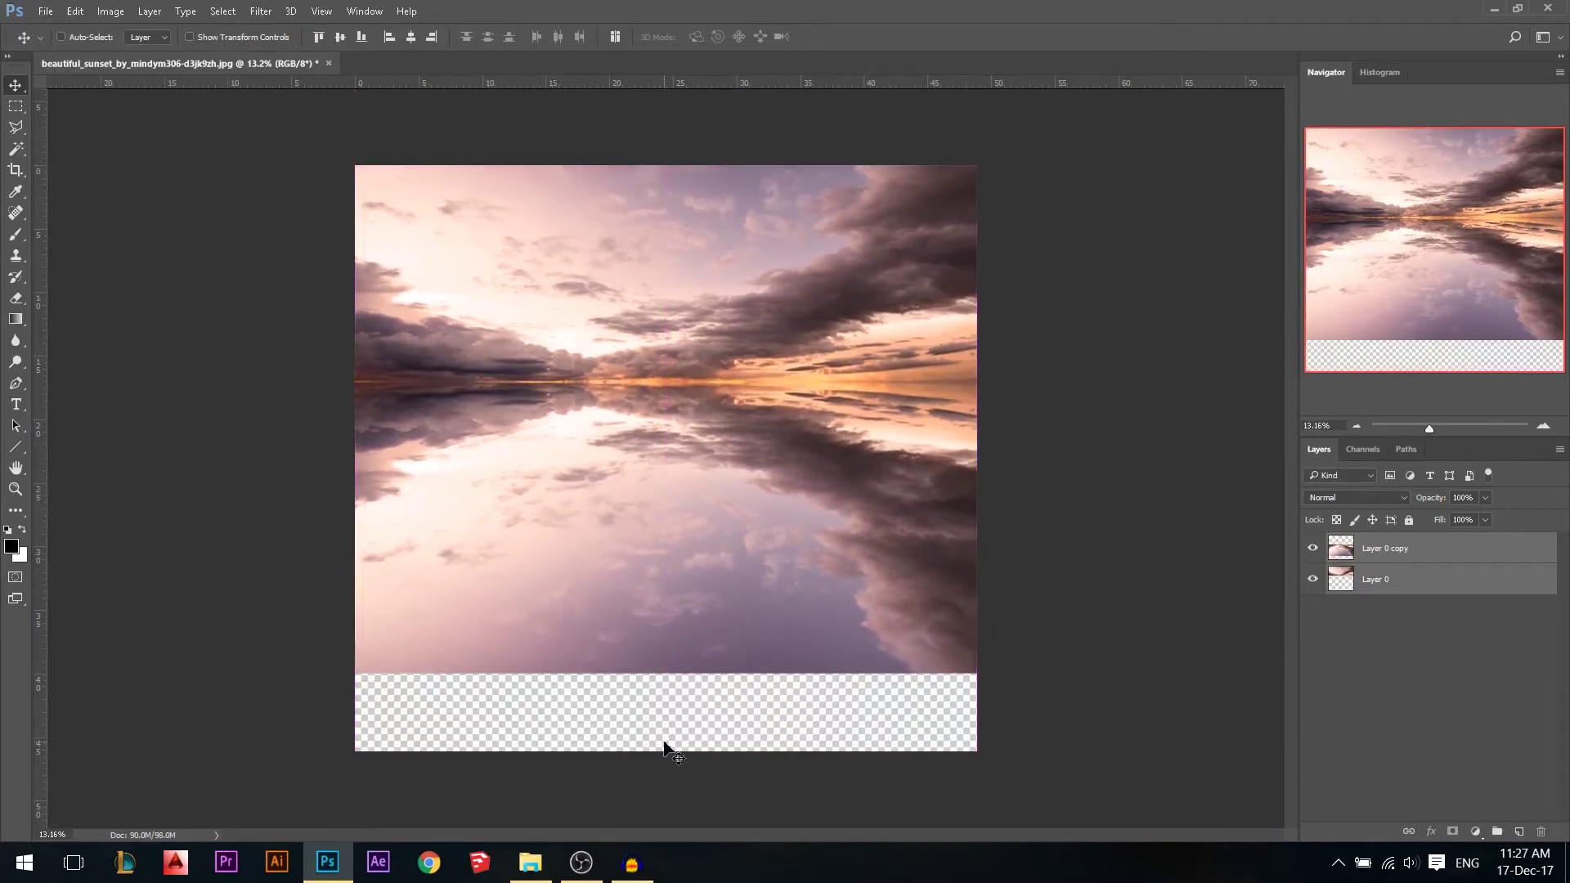
{"action": "key", "text": "c"}
{"action": "left_click_drag", "start_coordinate": [667, 746], "coordinate": [690, 708]}
{"action": "key", "text": "Return"}
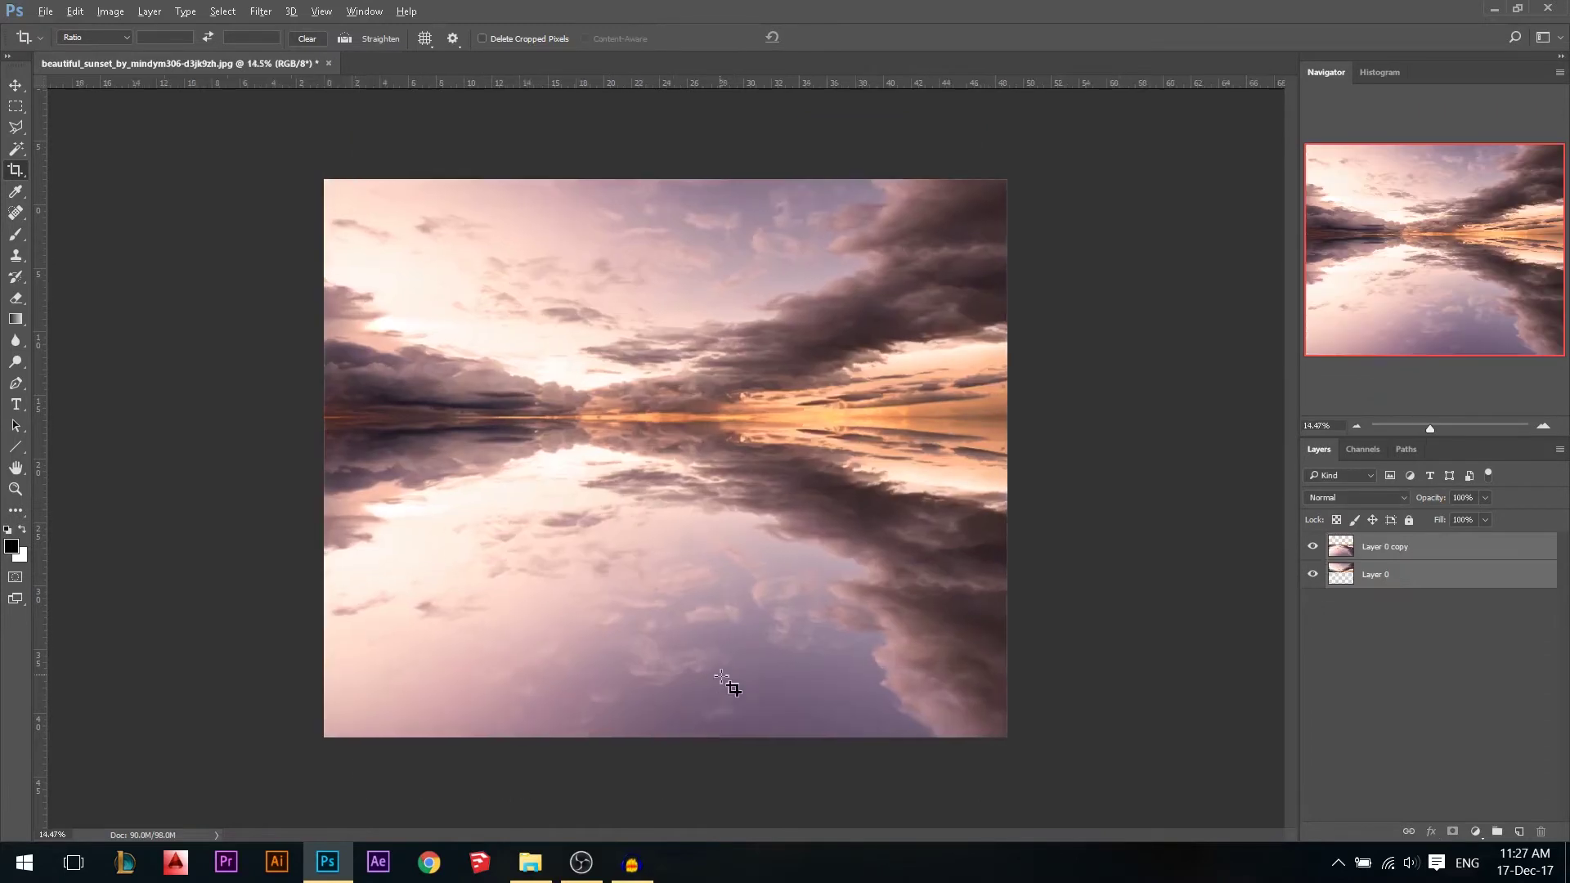
Flip the whole canvas horizontally and add a new empty layer on top.
{"action": "scroll", "coordinate": [808, 451], "scroll_direction": "up", "scroll_amount": 1}
{"action": "left_click", "coordinate": [111, 11]}
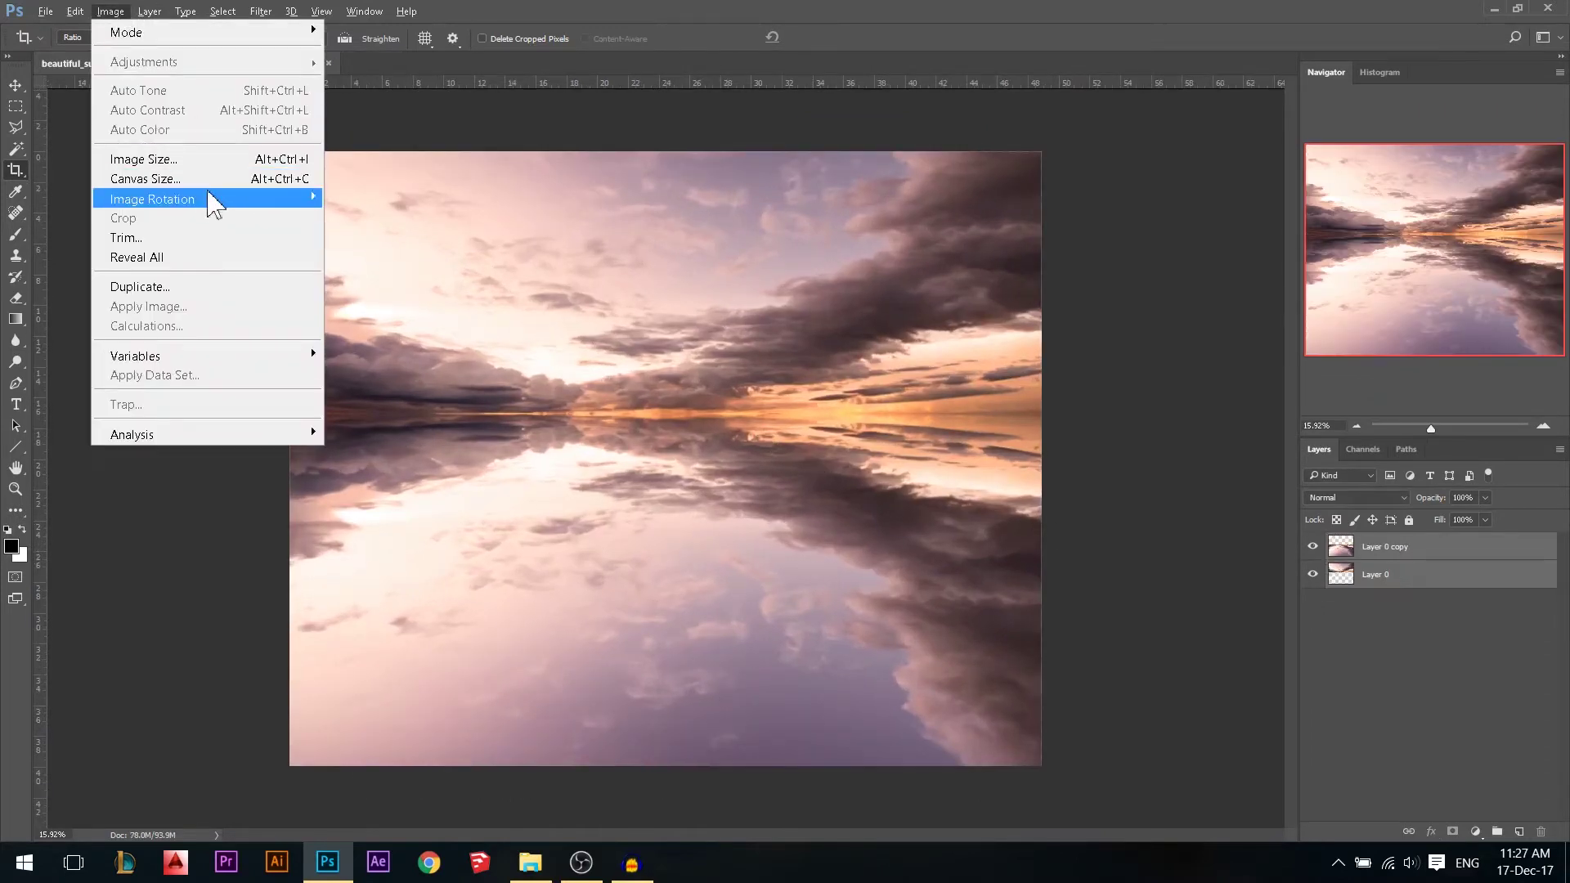
{"action": "mouse_move", "coordinate": [210, 200]}
{"action": "left_click", "coordinate": [433, 286]}
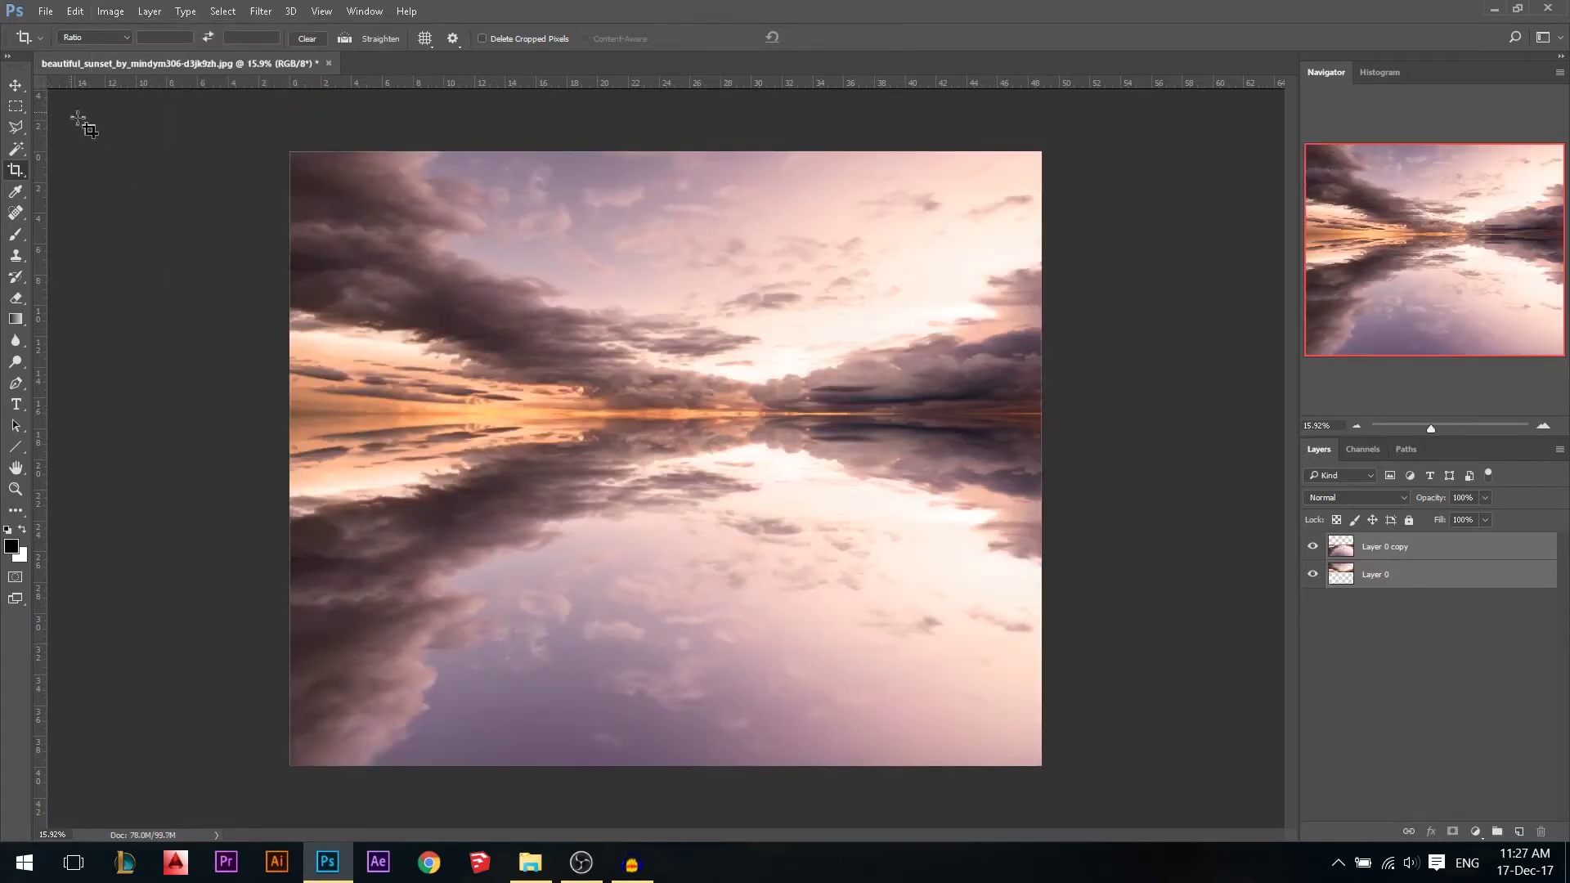
{"action": "left_click", "coordinate": [15, 85]}
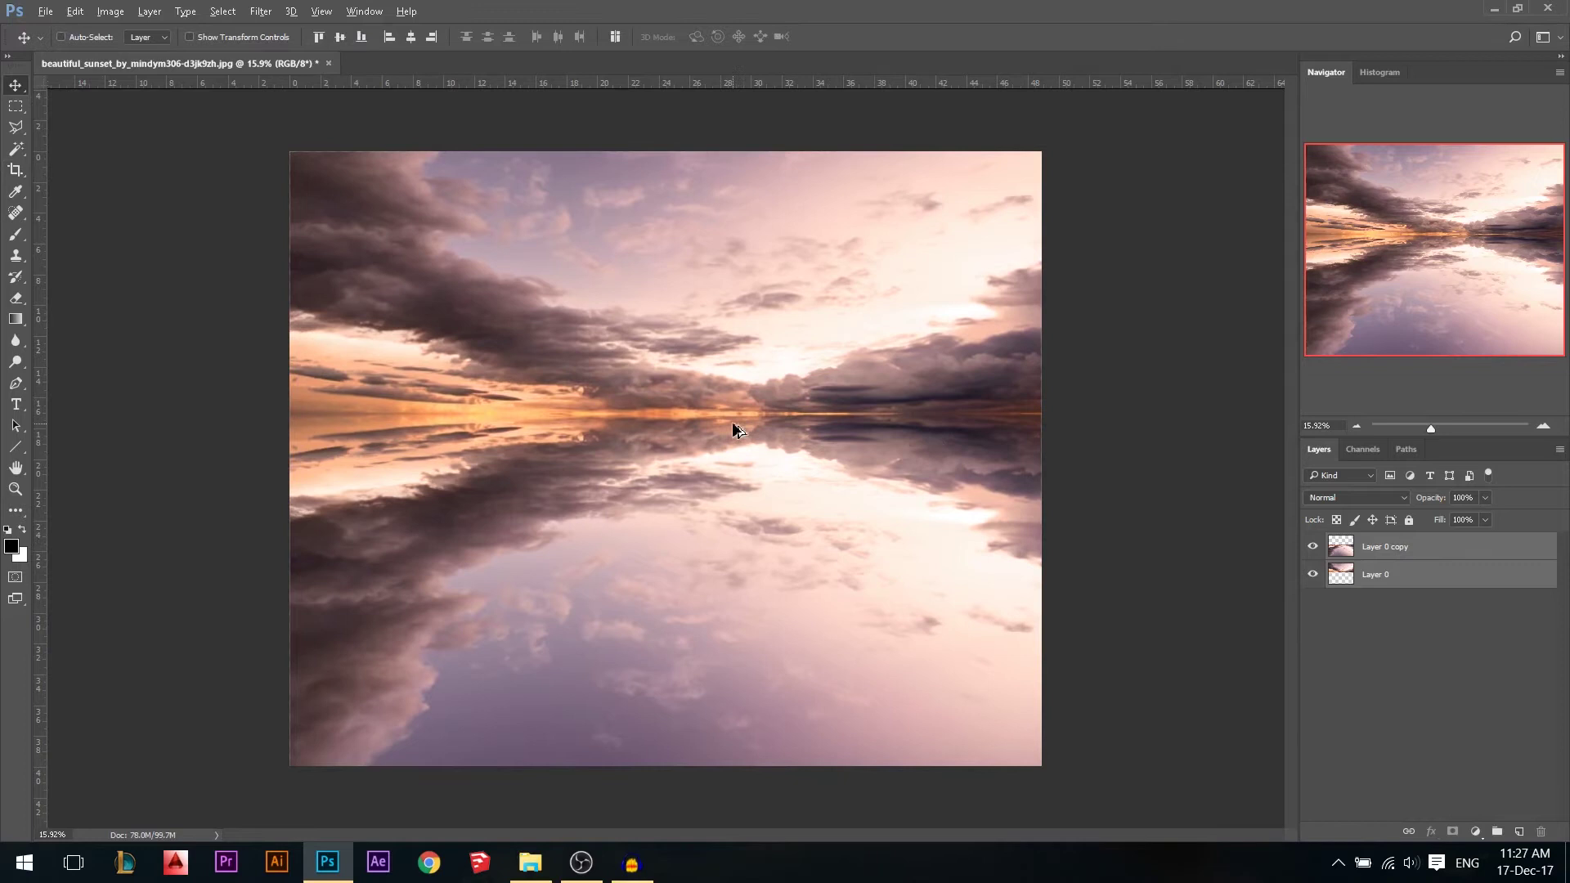
{"action": "left_click", "coordinate": [1521, 831]}
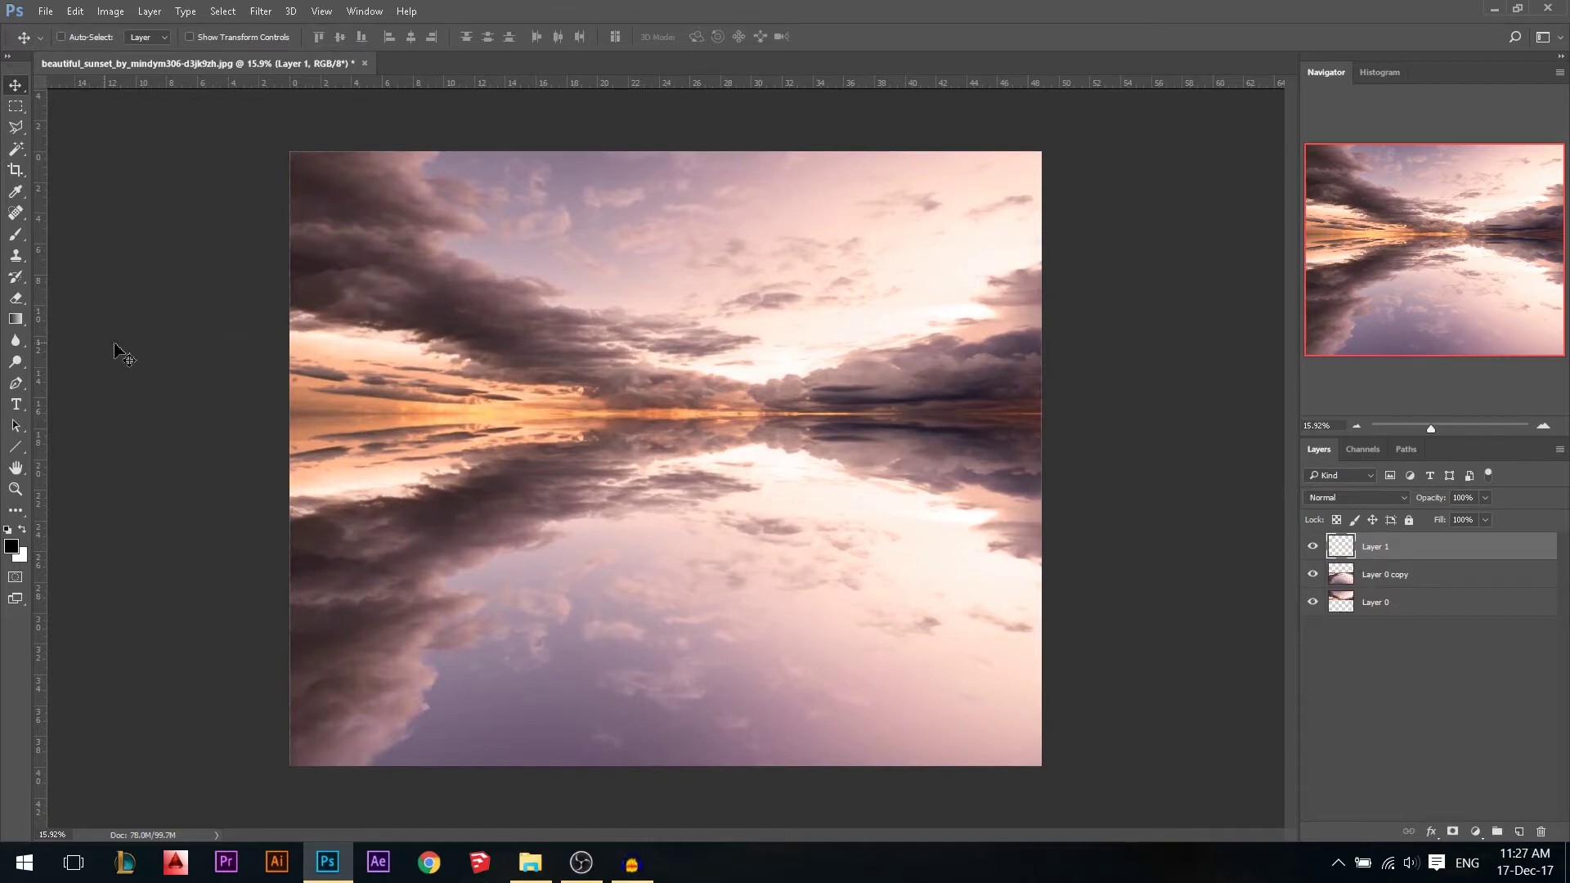
Set up the Brush tool with an orange foreground colour at 1081 px.
{"action": "left_click", "coordinate": [16, 235]}
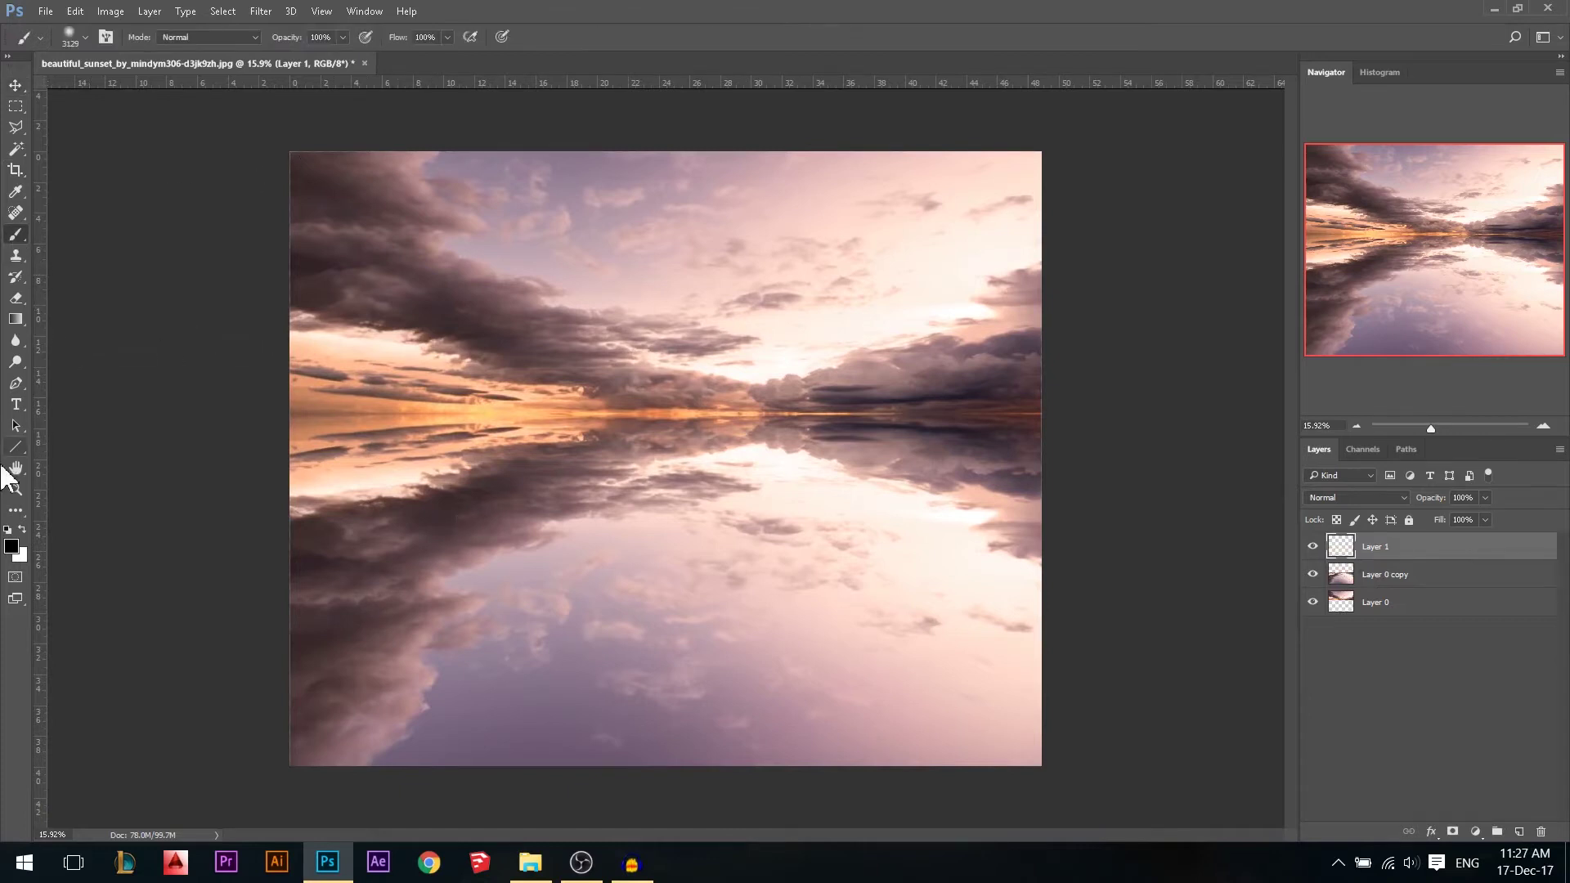
{"action": "left_click", "coordinate": [12, 548]}
{"action": "left_click", "coordinate": [1185, 199]}
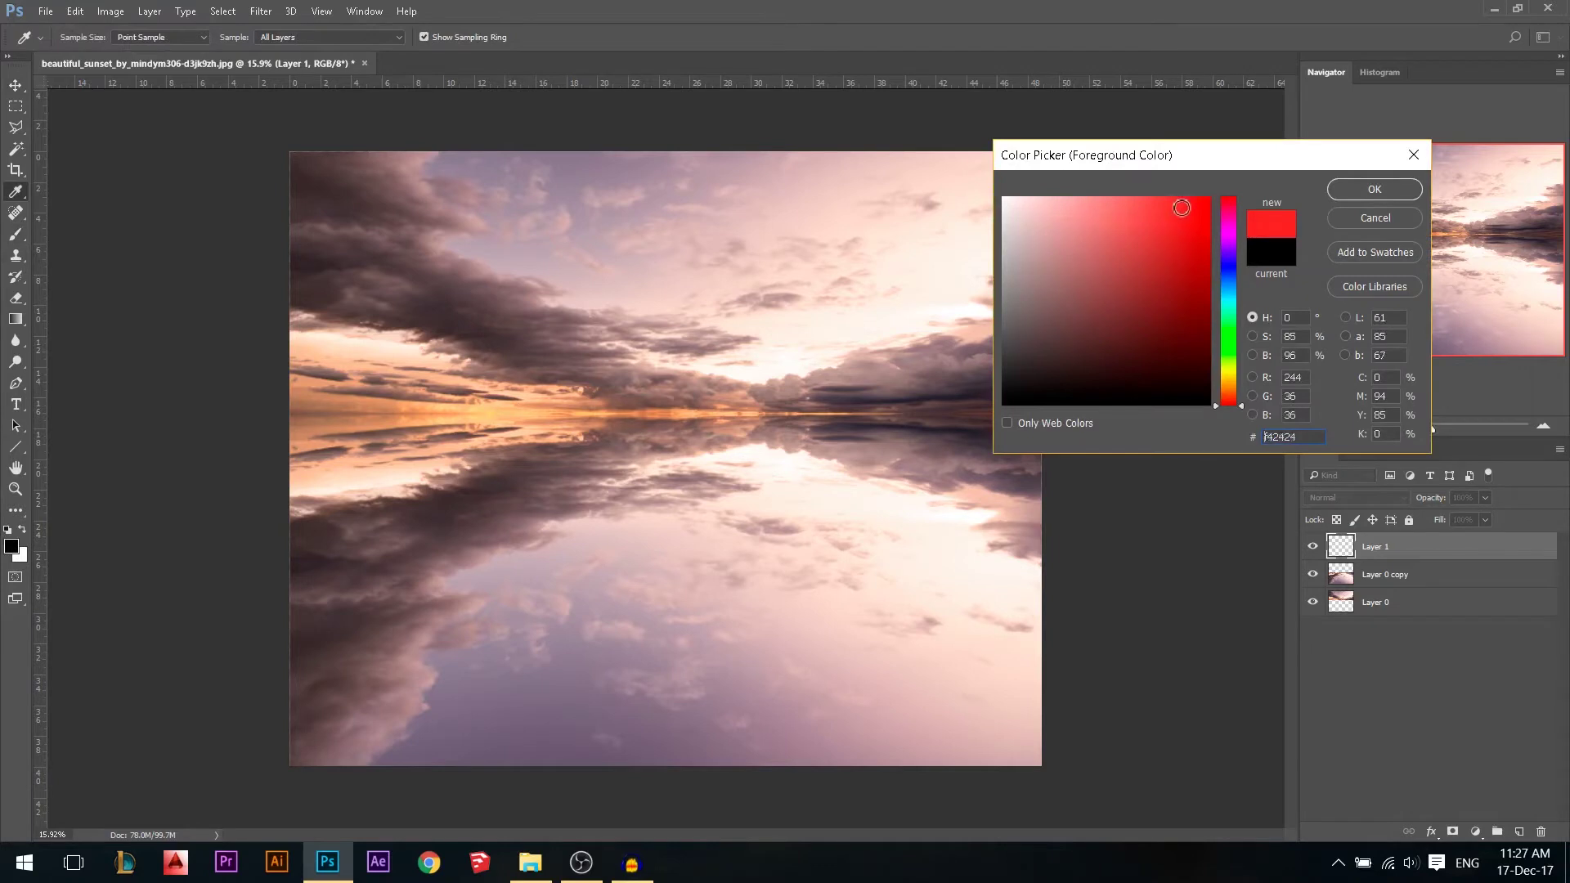
{"action": "left_click", "coordinate": [1234, 393]}
{"action": "left_click", "coordinate": [1375, 189]}
{"action": "mouse_move", "coordinate": [624, 309]}
{"action": "left_mouse_down"}
{"action": "mouse_move", "coordinate": [550, 340]}
{"action": "mouse_move", "coordinate": [512, 305]}
{"action": "left_mouse_up"}
{"action": "mouse_move", "coordinate": [568, 378]}
{"action": "left_mouse_down"}
{"action": "mouse_move", "coordinate": [590, 380]}
{"action": "mouse_move", "coordinate": [567, 371]}
{"action": "left_mouse_up"}
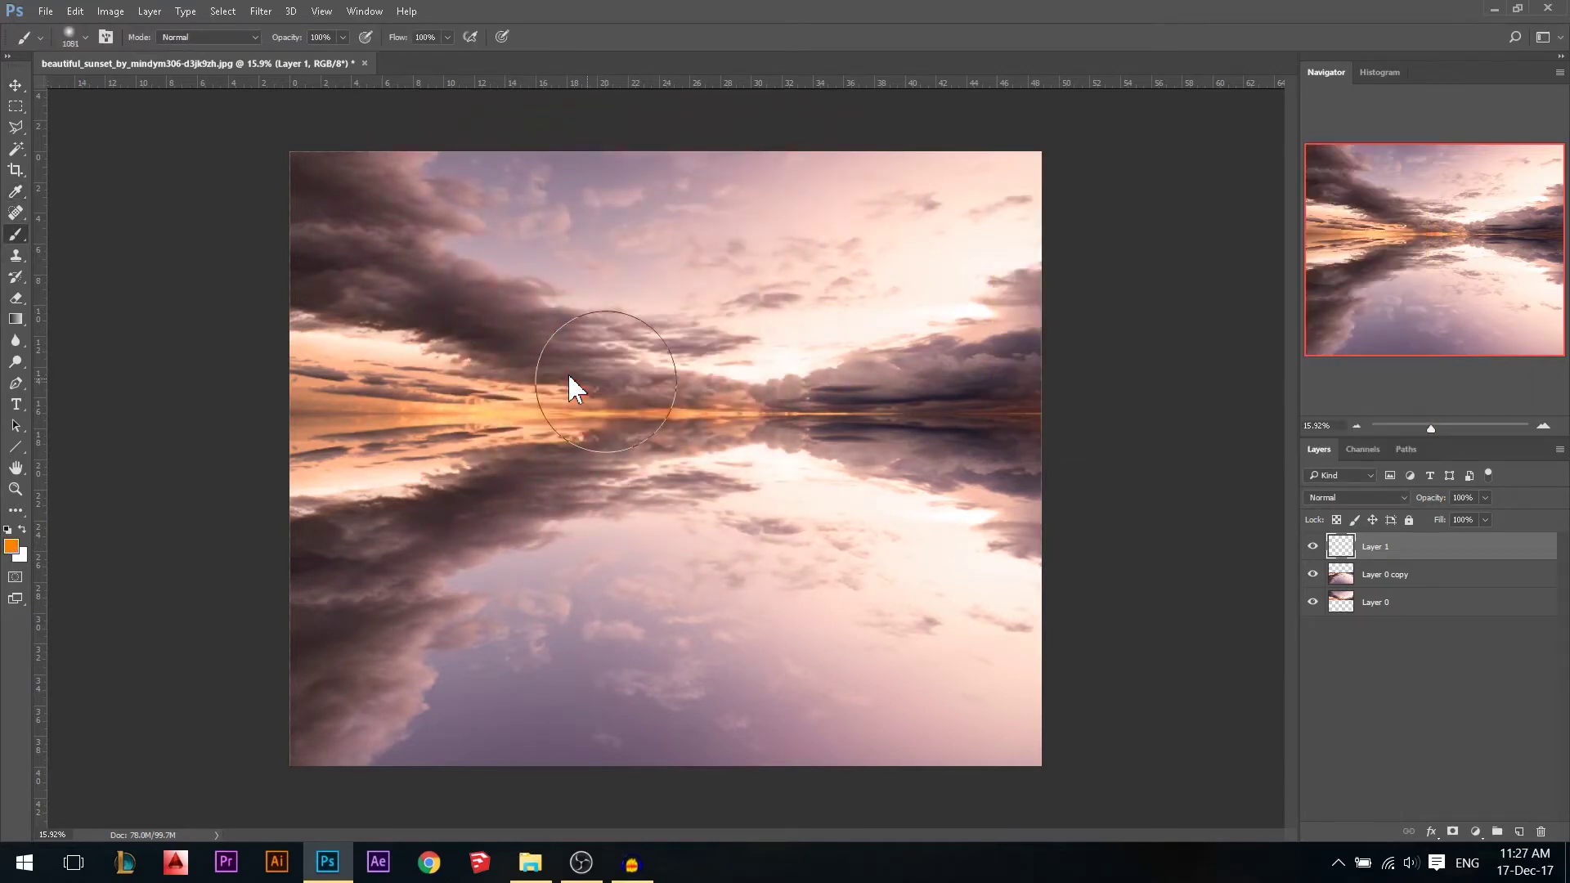
Paint broad orange strokes crossing in an X over the horizon on Layer 1.
{"action": "mouse_move", "coordinate": [330, 140]}
{"action": "left_mouse_down"}
{"action": "mouse_move", "coordinate": [385, 205]}
{"action": "mouse_move", "coordinate": [339, 233]}
{"action": "mouse_move", "coordinate": [557, 340]}
{"action": "mouse_move", "coordinate": [596, 378]}
{"action": "mouse_move", "coordinate": [319, 589]}
{"action": "mouse_move", "coordinate": [343, 474]}
{"action": "mouse_move", "coordinate": [221, 445]}
{"action": "mouse_move", "coordinate": [491, 385]}
{"action": "mouse_move", "coordinate": [327, 327]}
{"action": "mouse_move", "coordinate": [368, 719]}
{"action": "mouse_move", "coordinate": [422, 528]}
{"action": "mouse_move", "coordinate": [487, 577]}
{"action": "mouse_move", "coordinate": [315, 736]}
{"action": "left_mouse_up"}
{"action": "mouse_move", "coordinate": [777, 401]}
{"action": "left_mouse_down"}
{"action": "mouse_move", "coordinate": [860, 379]}
{"action": "mouse_move", "coordinate": [1020, 333]}
{"action": "mouse_move", "coordinate": [842, 372]}
{"action": "mouse_move", "coordinate": [1022, 257]}
{"action": "left_mouse_up"}
{"action": "mouse_move", "coordinate": [793, 446]}
{"action": "left_mouse_down"}
{"action": "mouse_move", "coordinate": [769, 413]}
{"action": "mouse_move", "coordinate": [761, 458]}
{"action": "mouse_move", "coordinate": [884, 445]}
{"action": "mouse_move", "coordinate": [1006, 565]}
{"action": "mouse_move", "coordinate": [1026, 384]}
{"action": "left_mouse_up"}
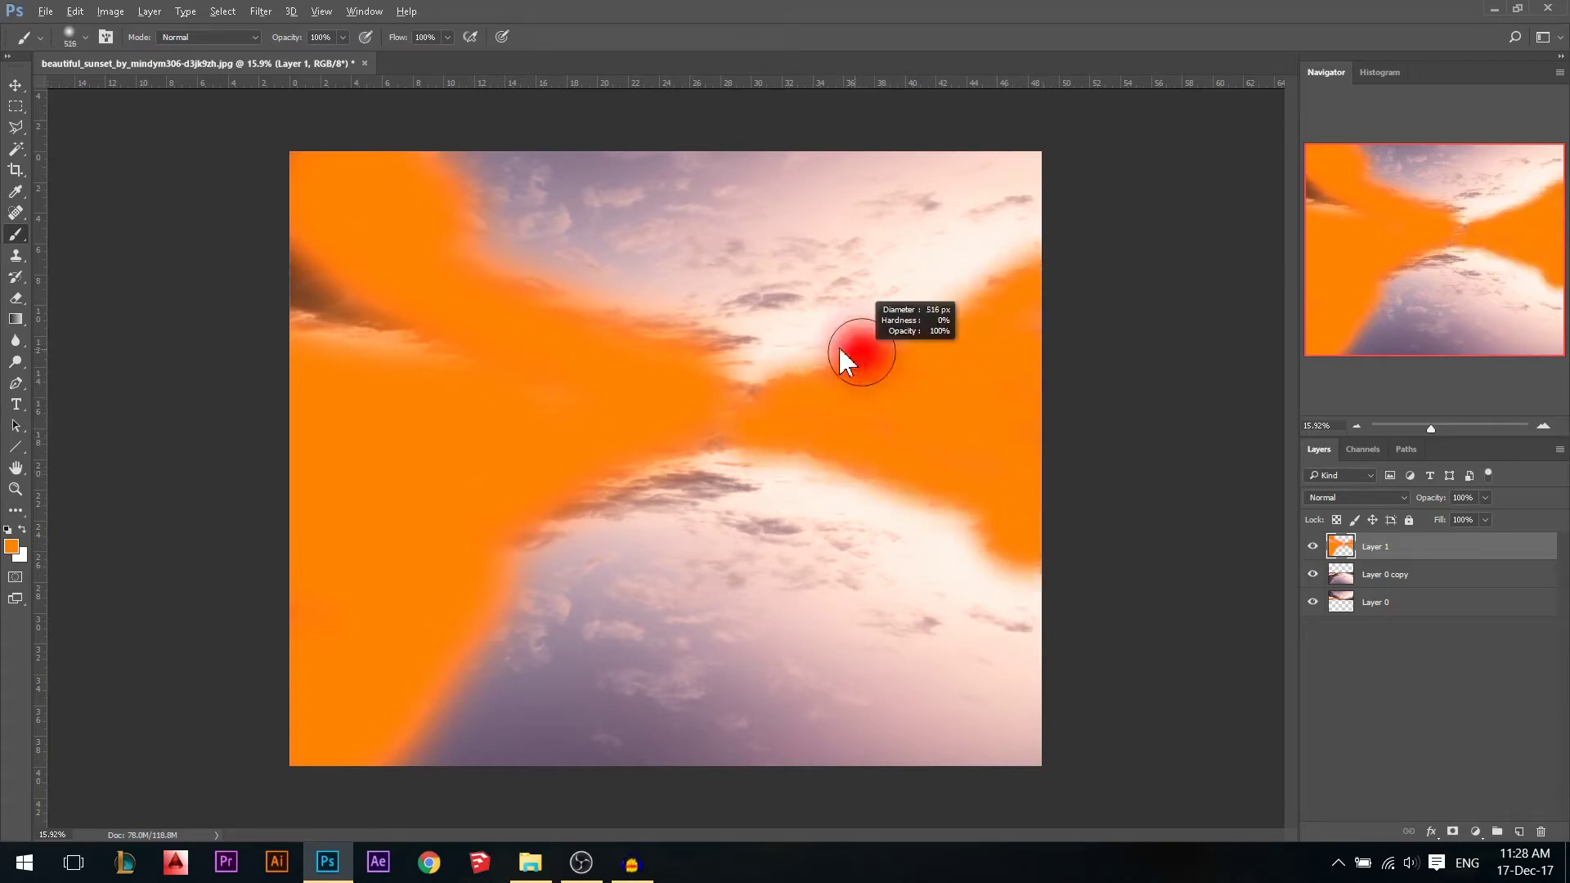
Add scattered orange dabs and streaks across the clouds, horizon and upper-right sky.
{"action": "left_click_drag", "start_coordinate": [628, 197], "coordinate": [600, 198]}
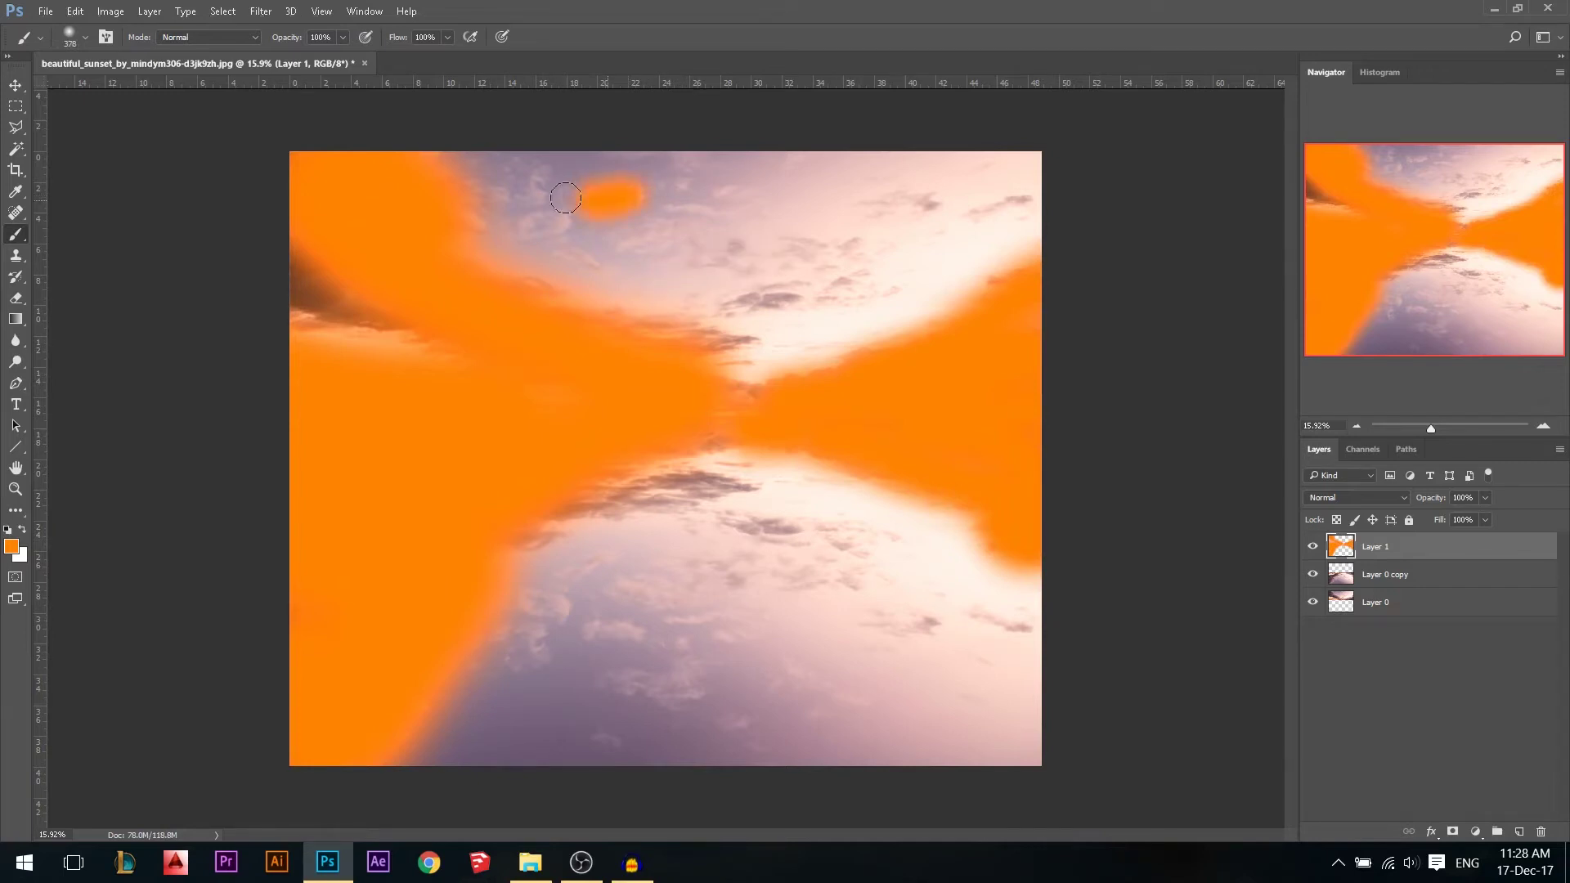
{"action": "left_click", "coordinate": [515, 175]}
{"action": "left_click", "coordinate": [665, 231]}
{"action": "left_click", "coordinate": [713, 253]}
{"action": "left_click", "coordinate": [777, 291]}
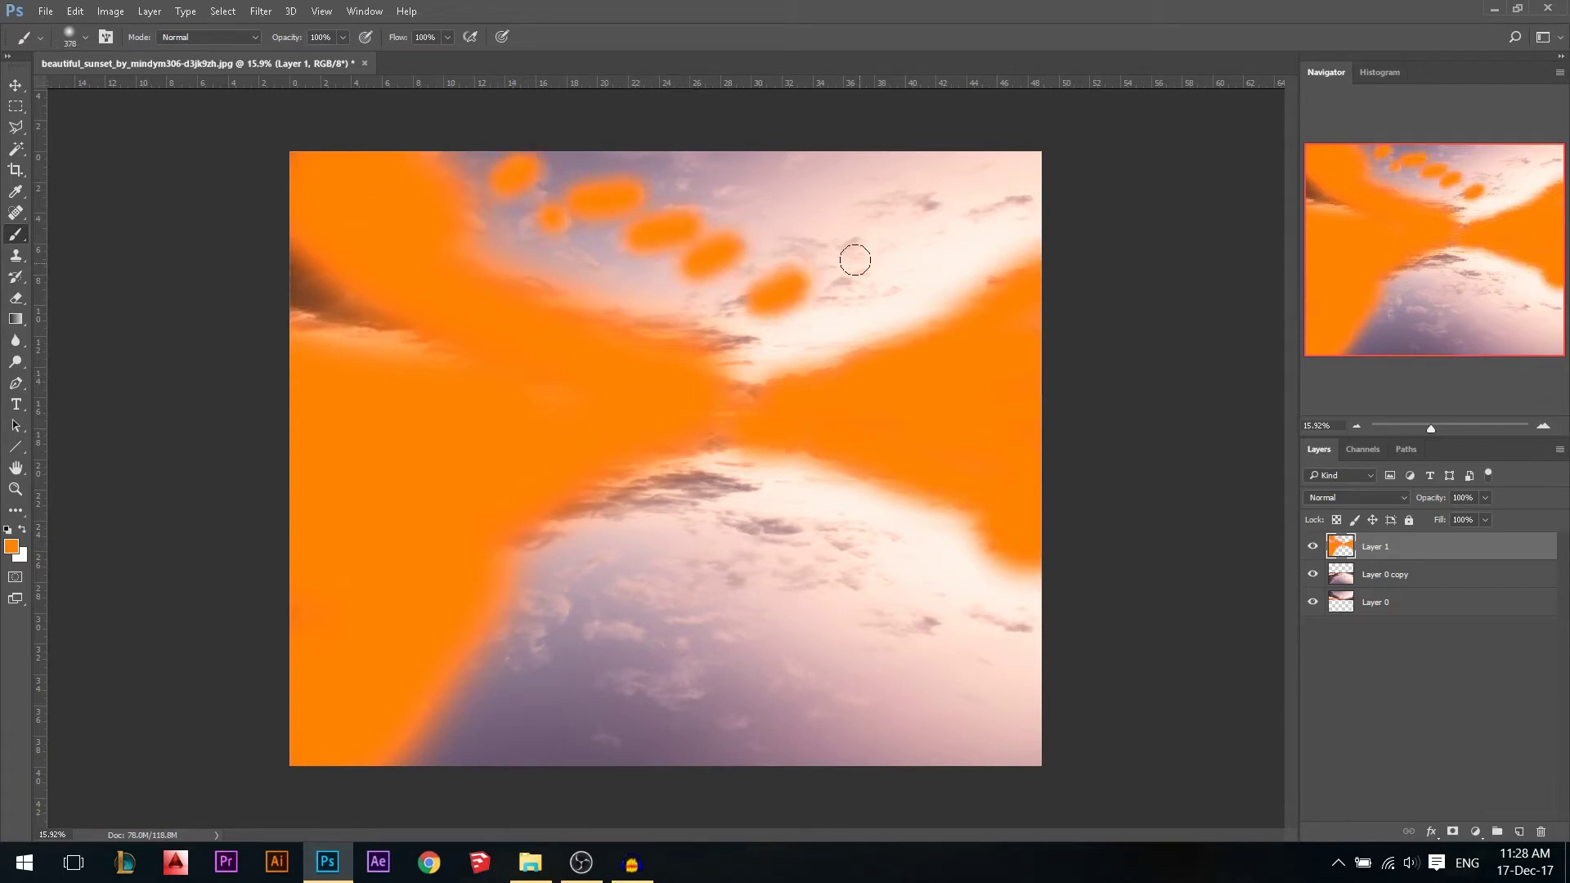
{"action": "left_click", "coordinate": [838, 282]}
{"action": "left_click", "coordinate": [843, 237]}
{"action": "left_click_drag", "start_coordinate": [736, 487], "coordinate": [572, 490]}
{"action": "left_click", "coordinate": [784, 519]}
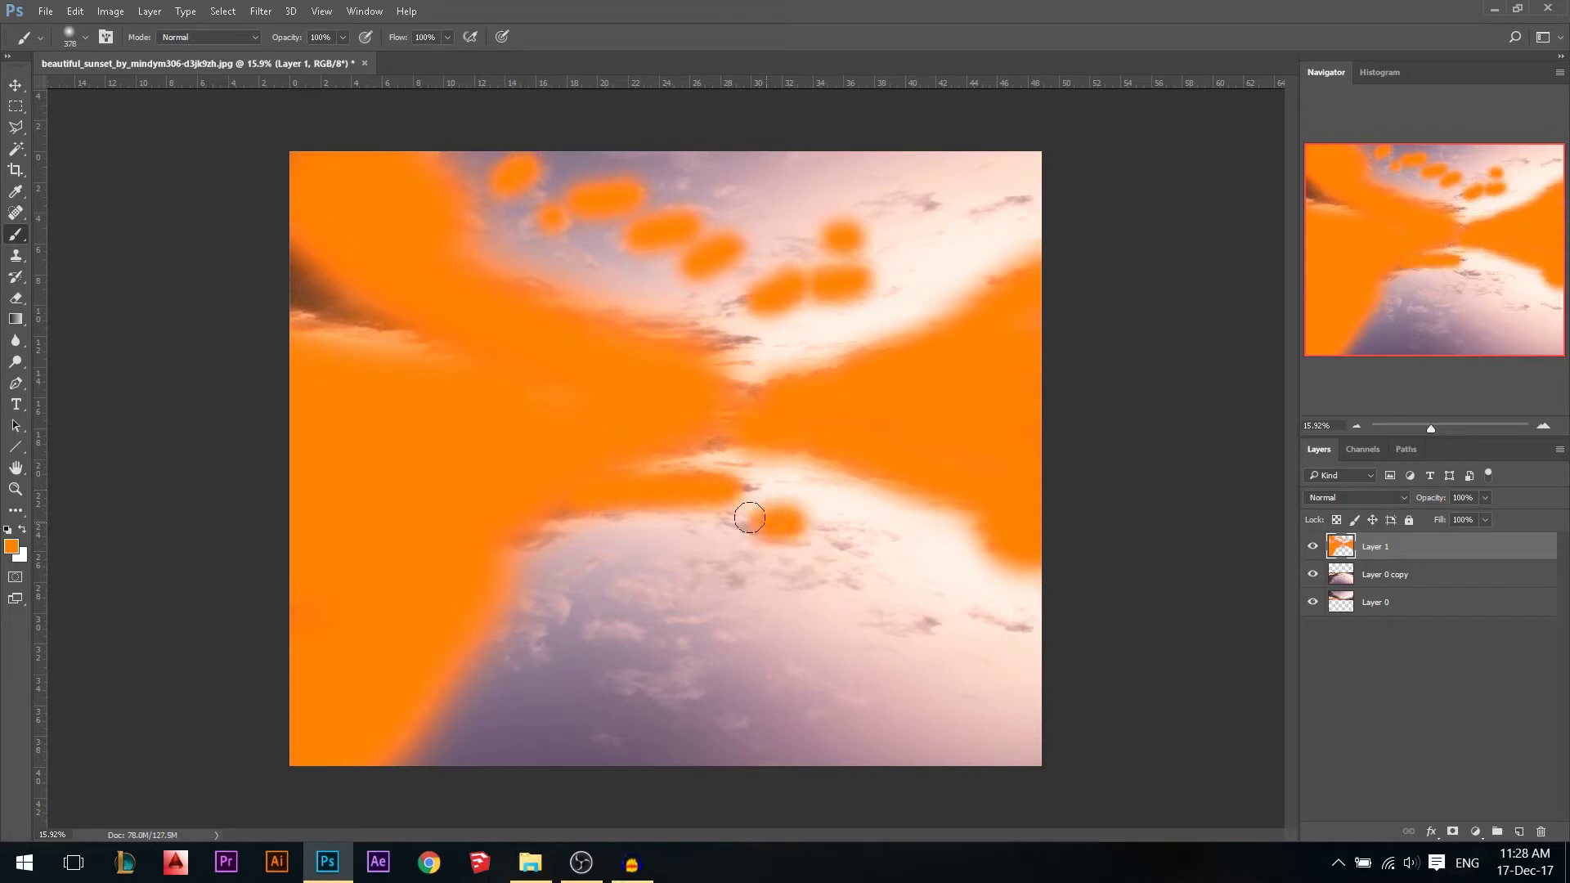
{"action": "left_click", "coordinate": [904, 202]}
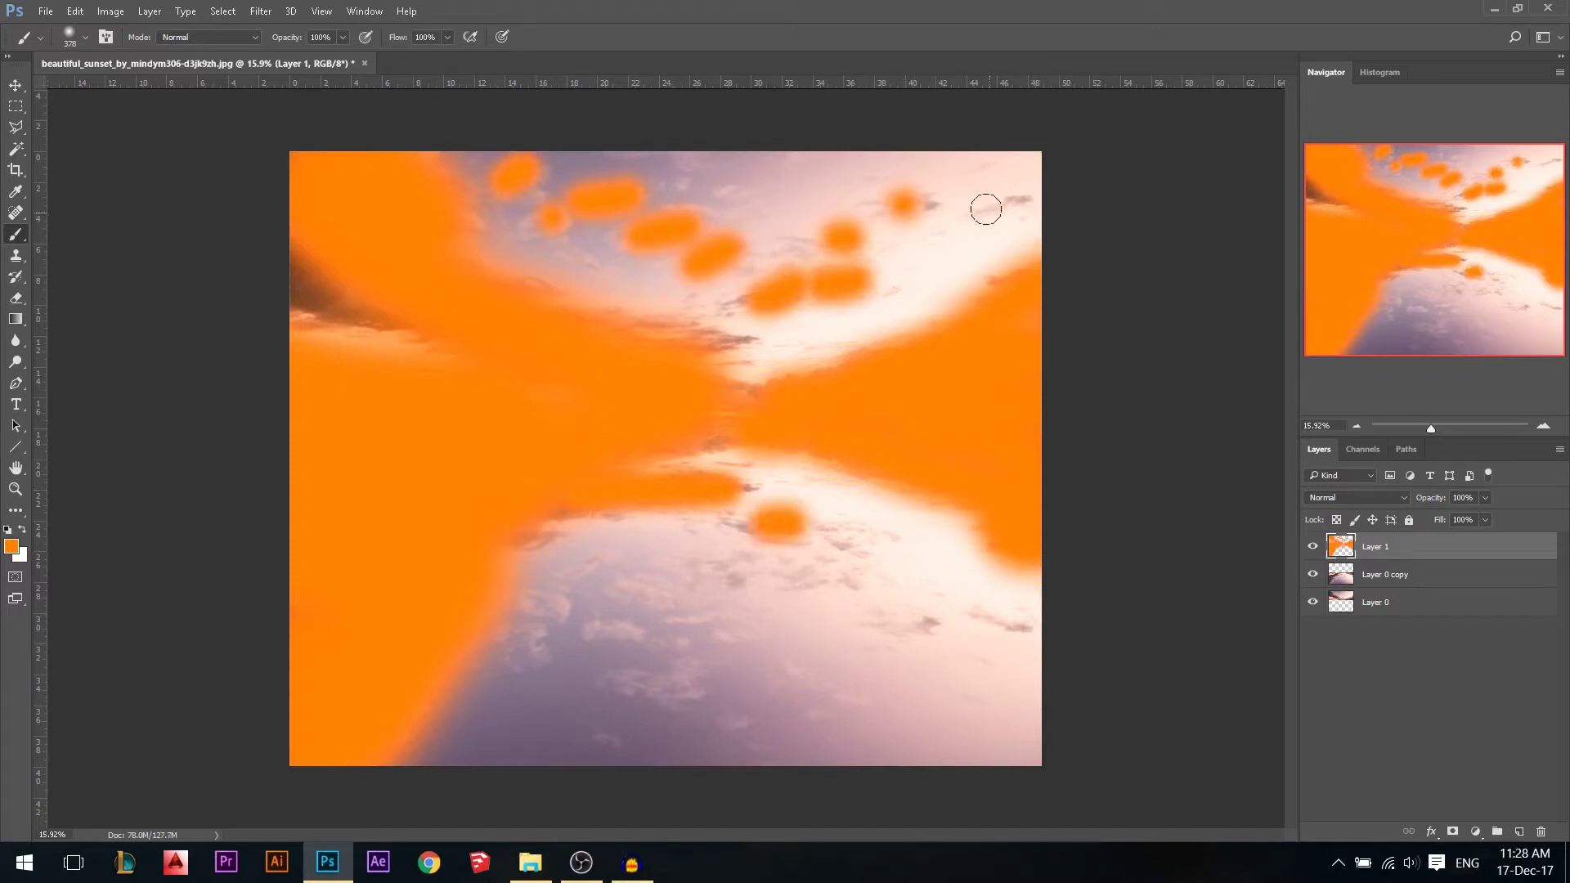
{"action": "left_click_drag", "start_coordinate": [988, 209], "coordinate": [1022, 187]}
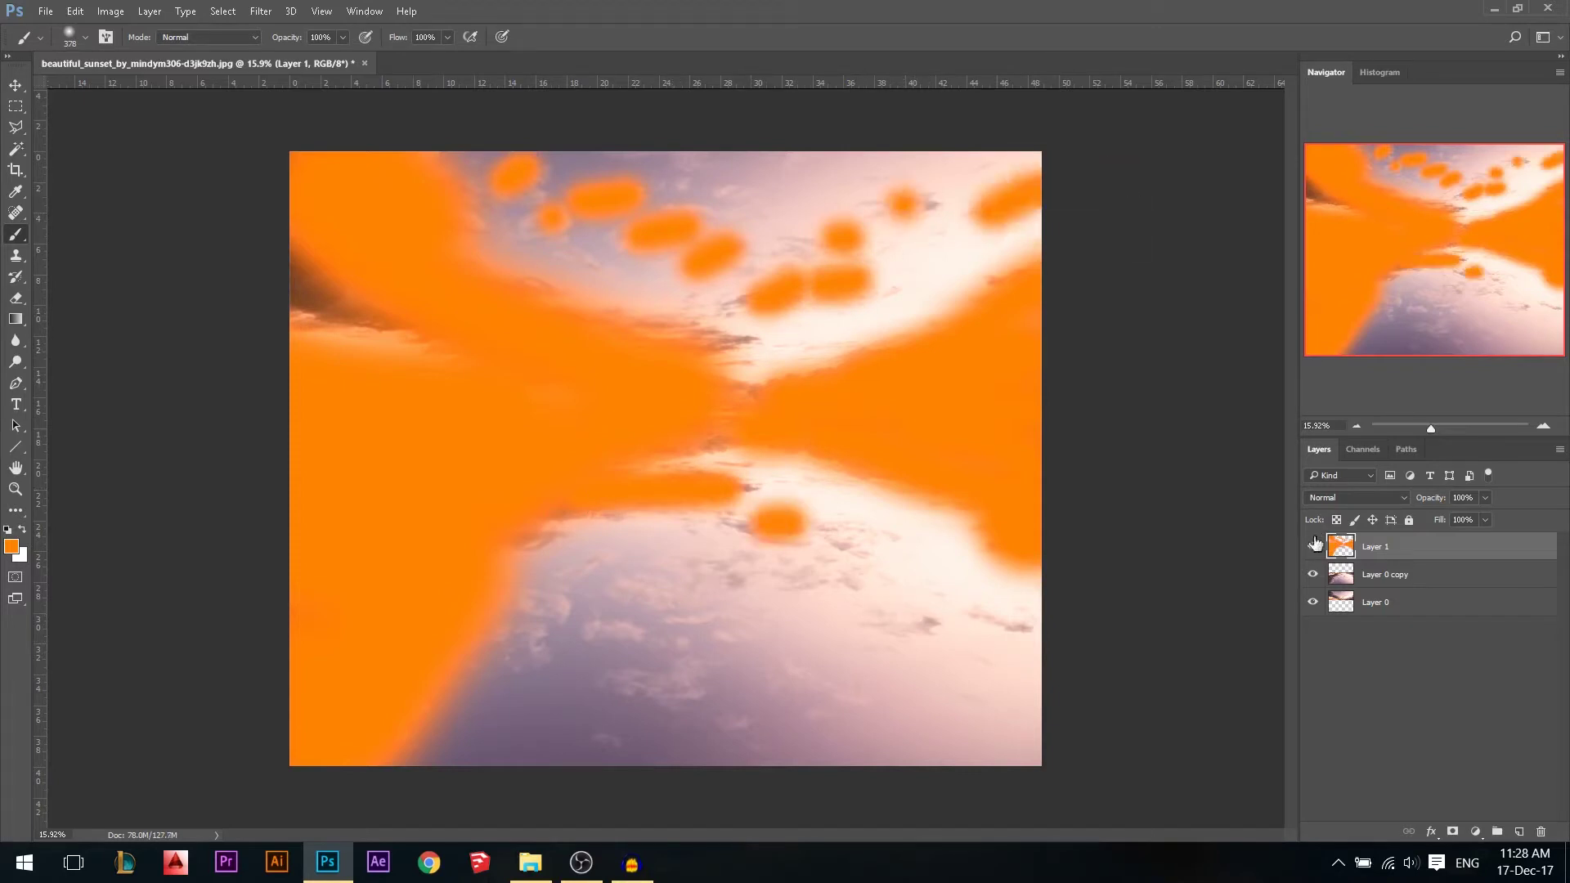
Add a layer mask to the orange layer and fill it using Apply Image.
{"action": "left_click", "coordinate": [1453, 834]}
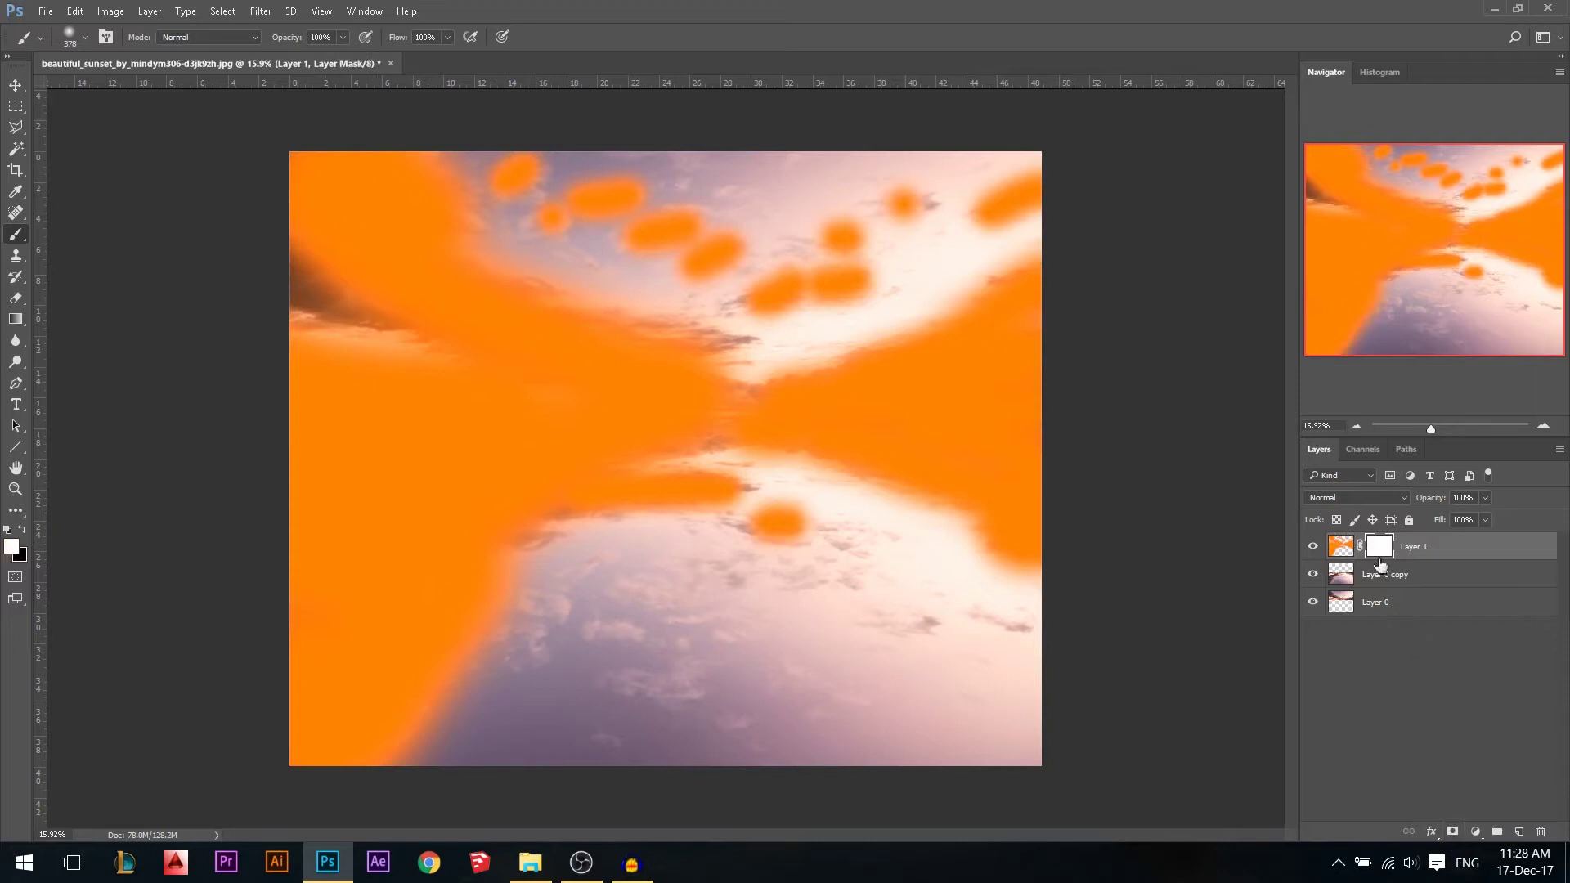
{"action": "left_click", "coordinate": [111, 12]}
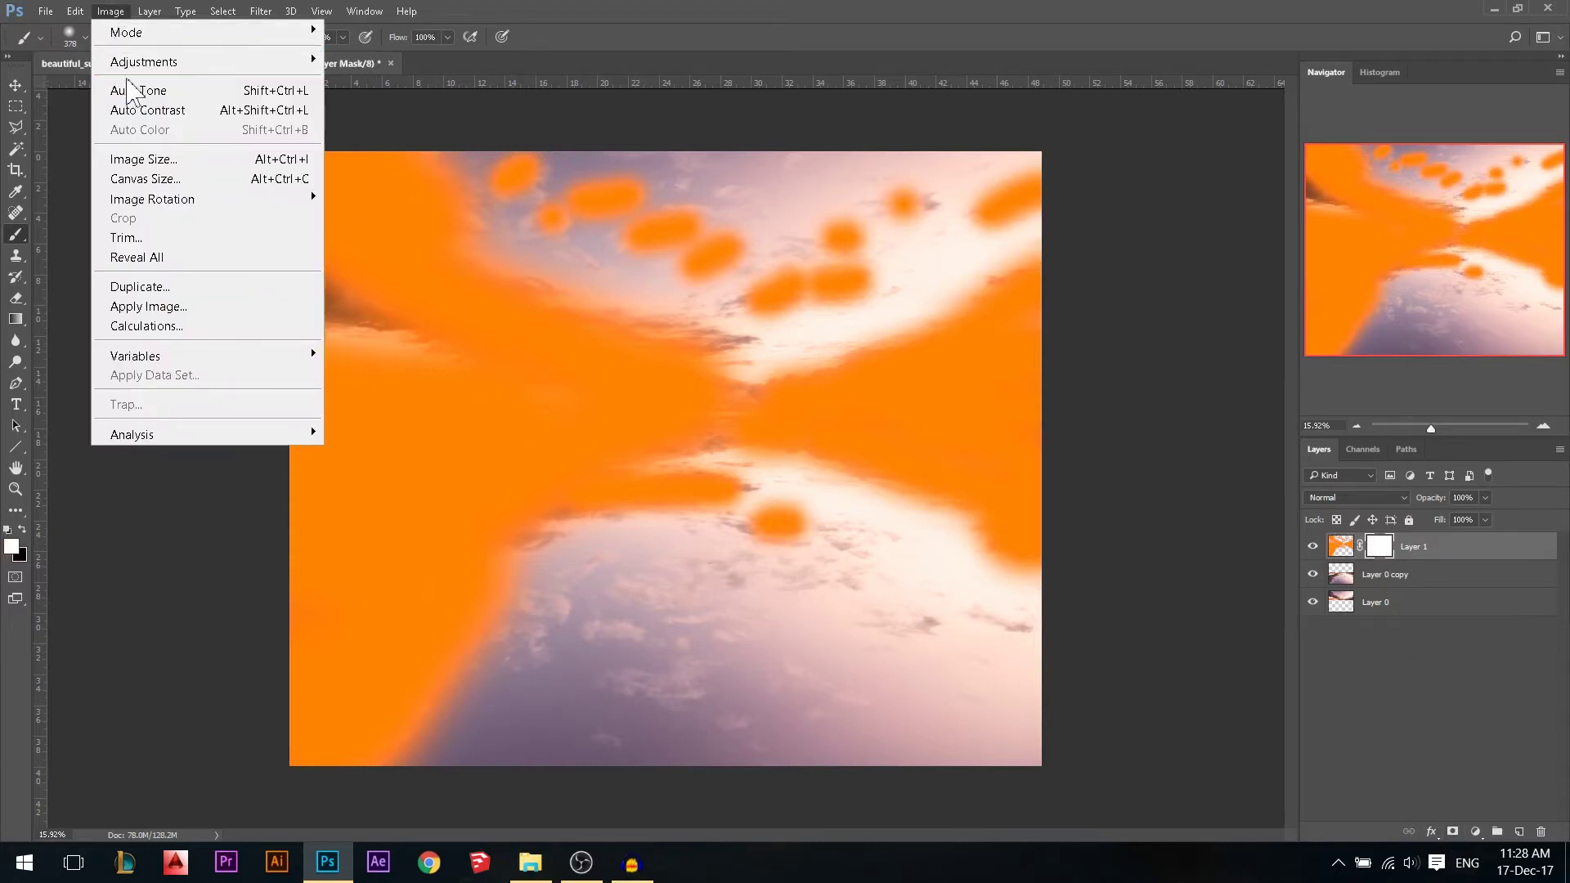
{"action": "left_click", "coordinate": [191, 303]}
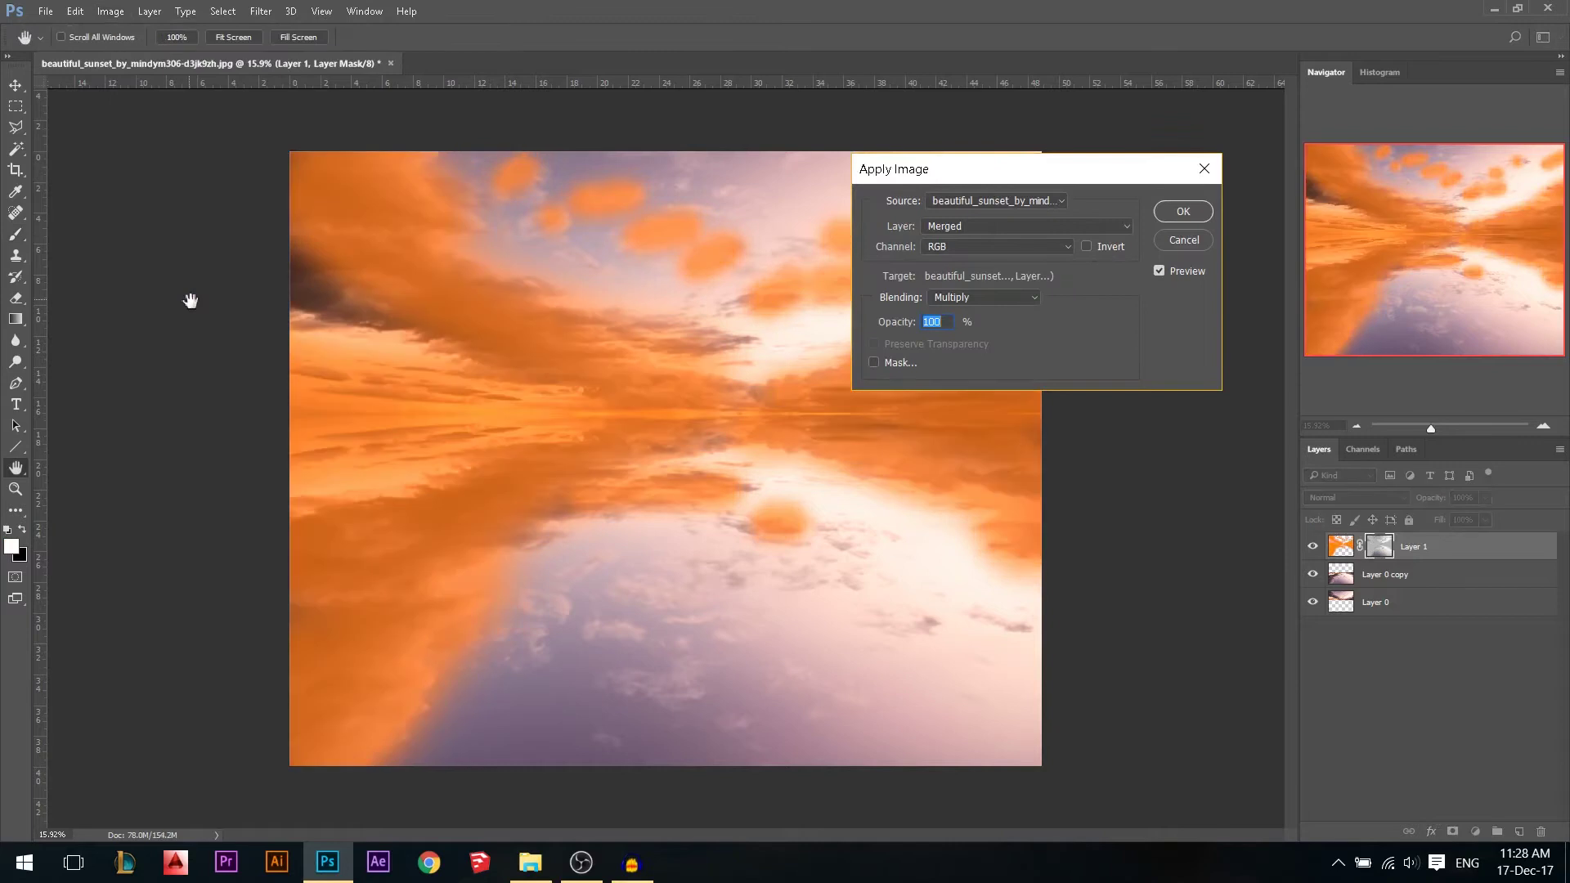
{"action": "left_click", "coordinate": [1183, 211]}
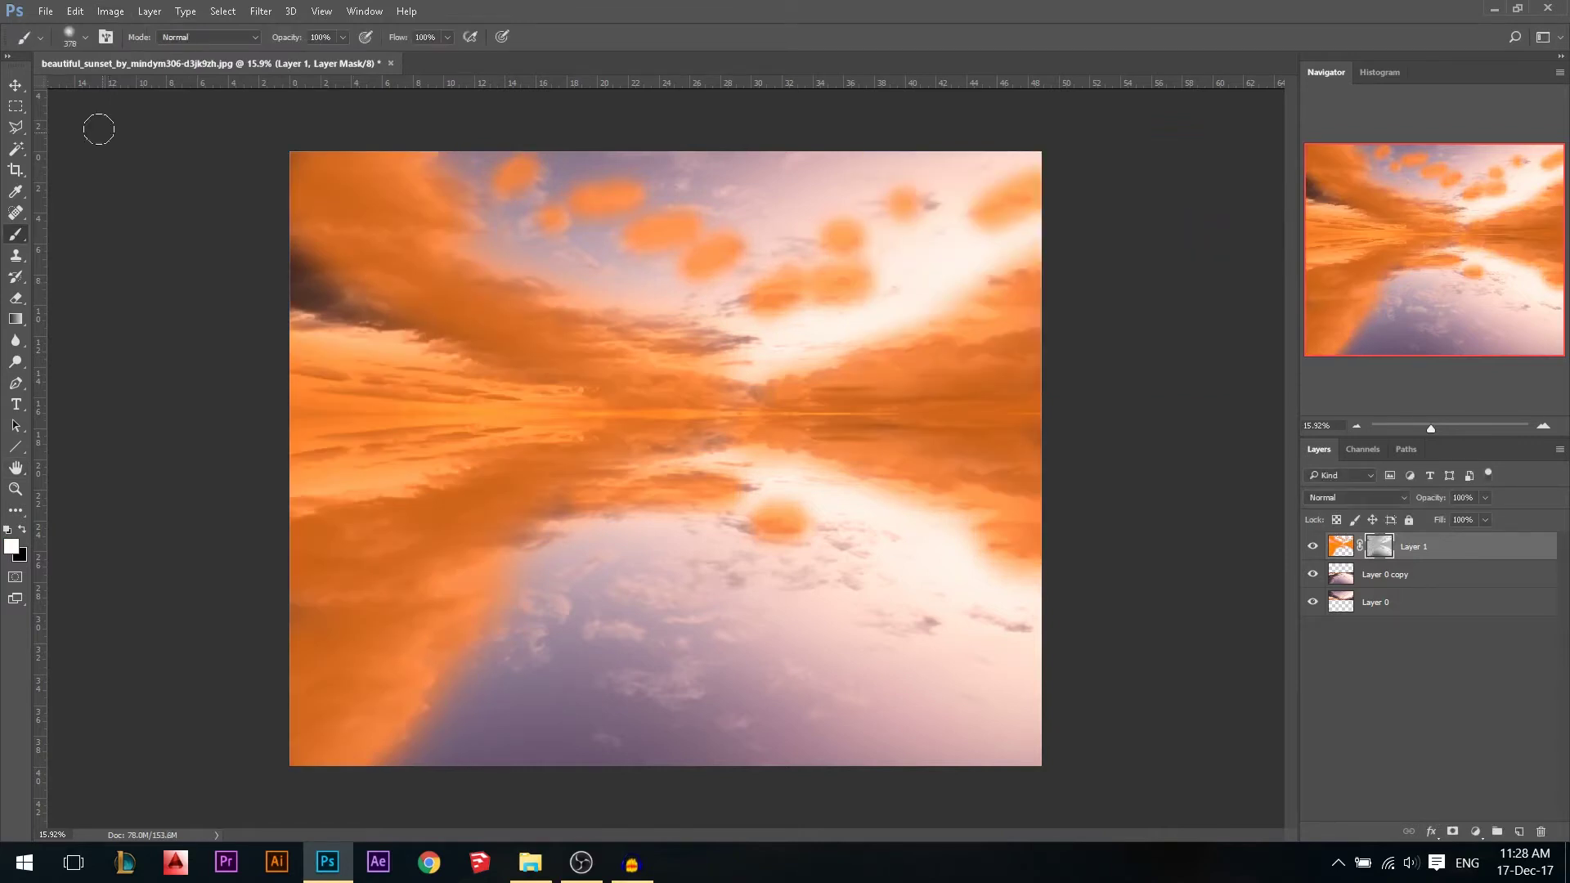
Blend the orange layer as Overlay and toggle its visibility to compare the glow.
{"action": "left_click", "coordinate": [12, 87]}
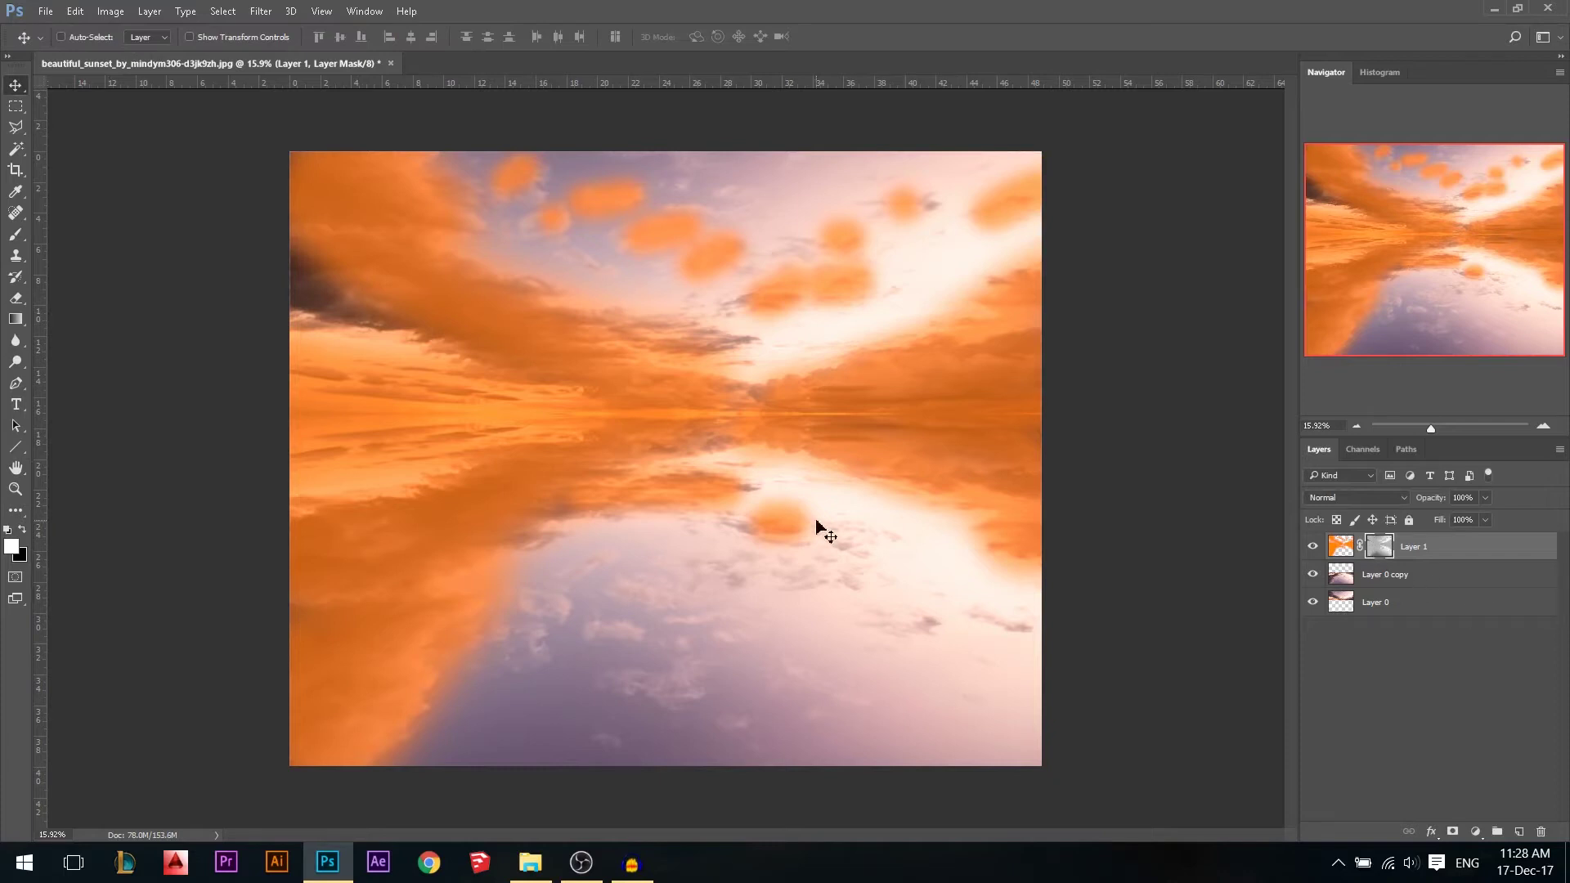
{"action": "left_click", "coordinate": [1342, 498]}
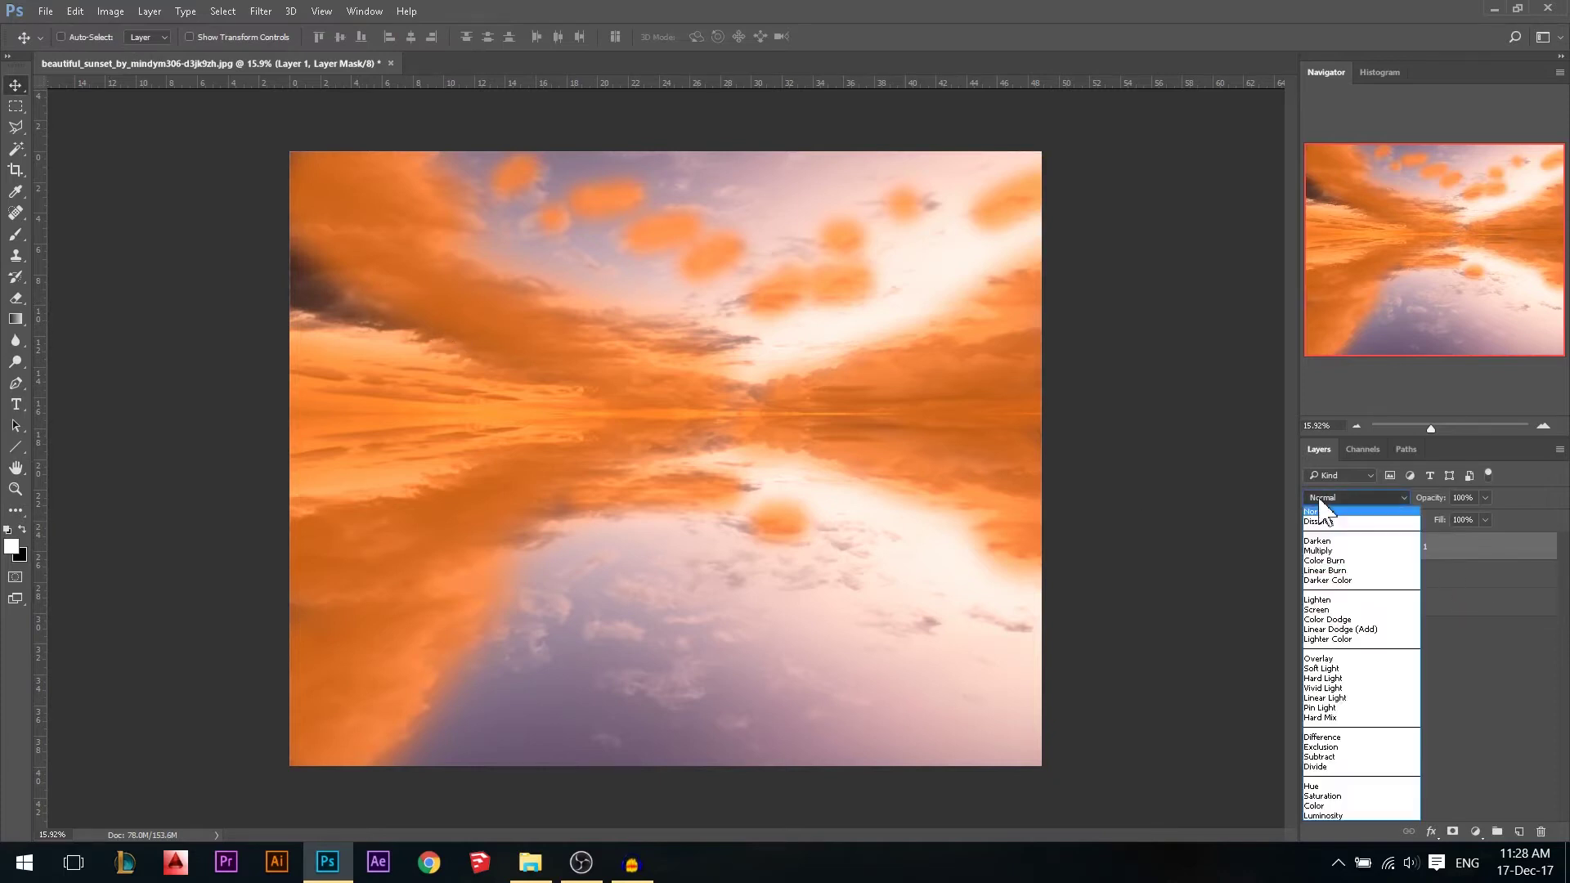
{"action": "left_click", "coordinate": [1329, 654]}
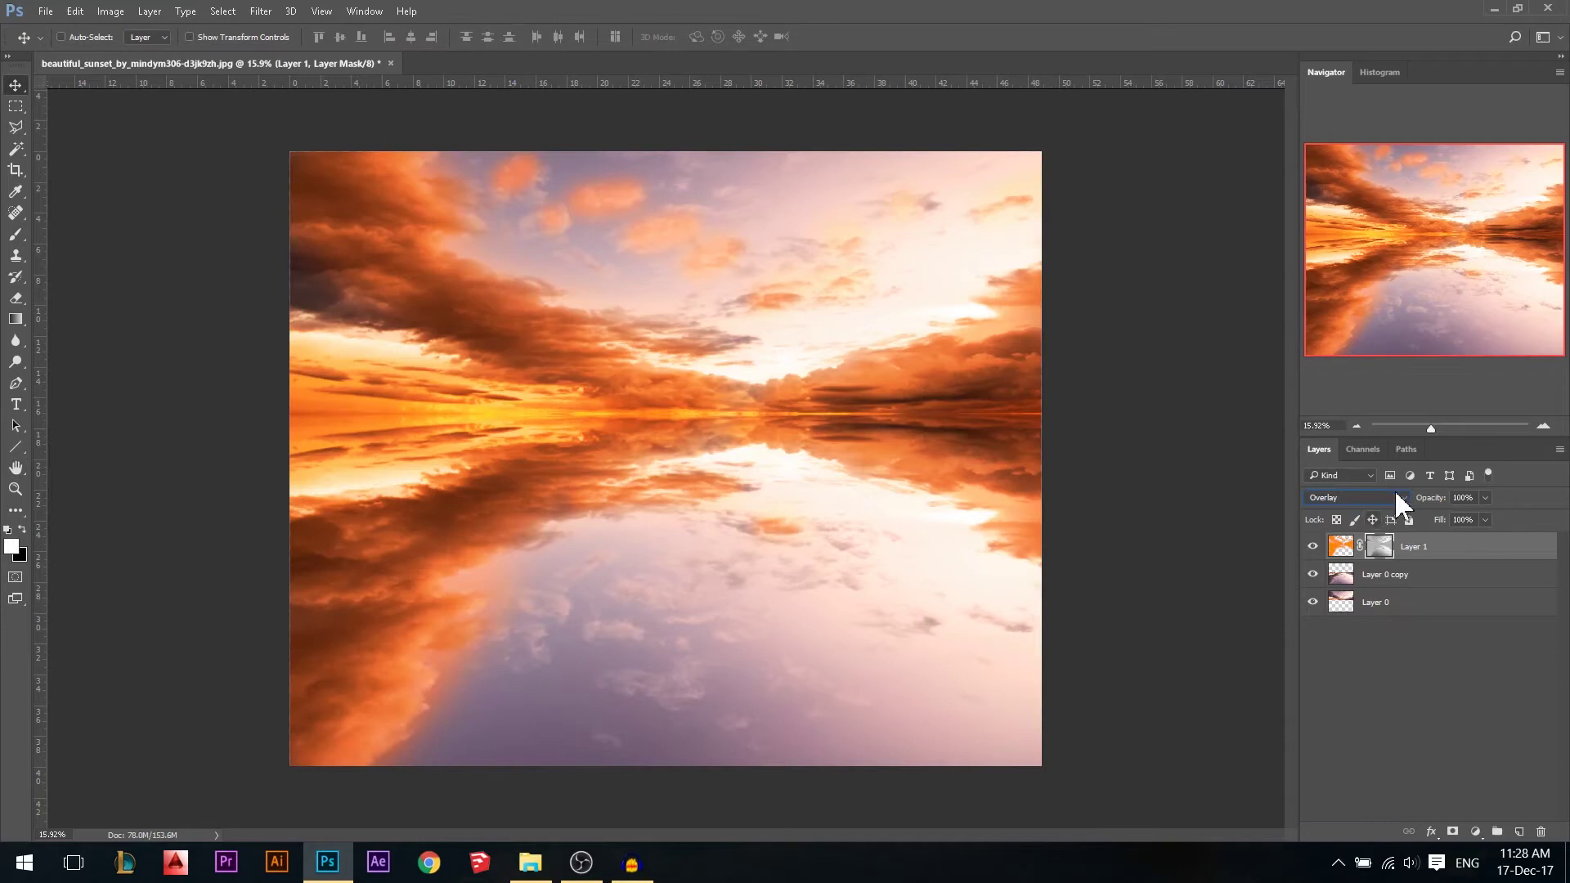
{"action": "left_click", "coordinate": [1341, 547]}
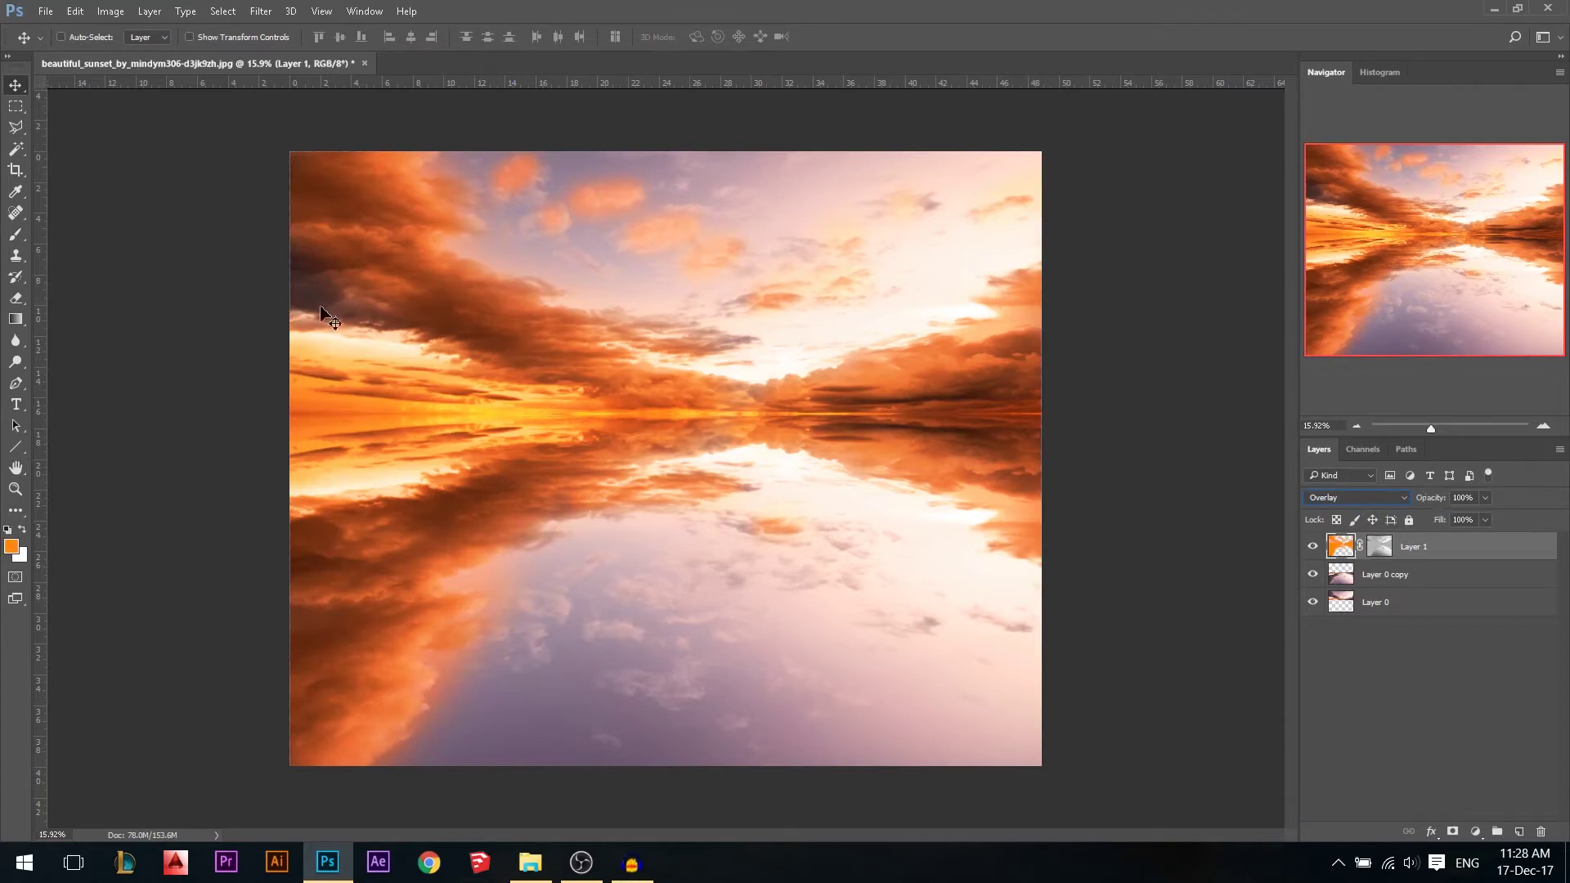
{"action": "key", "text": "b"}
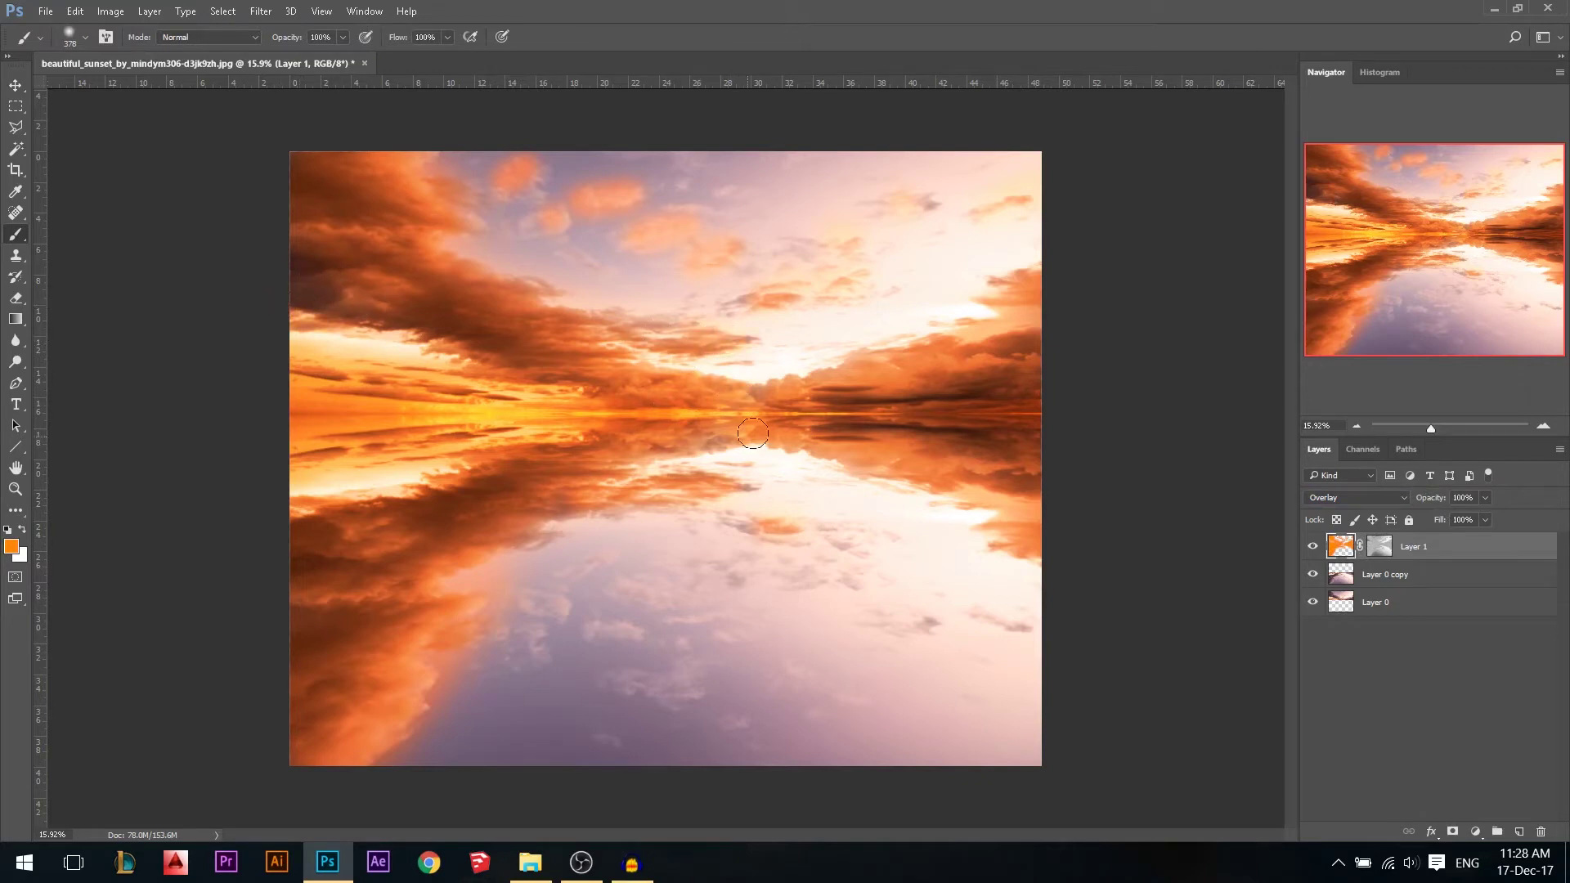
{"action": "left_click", "coordinate": [15, 87]}
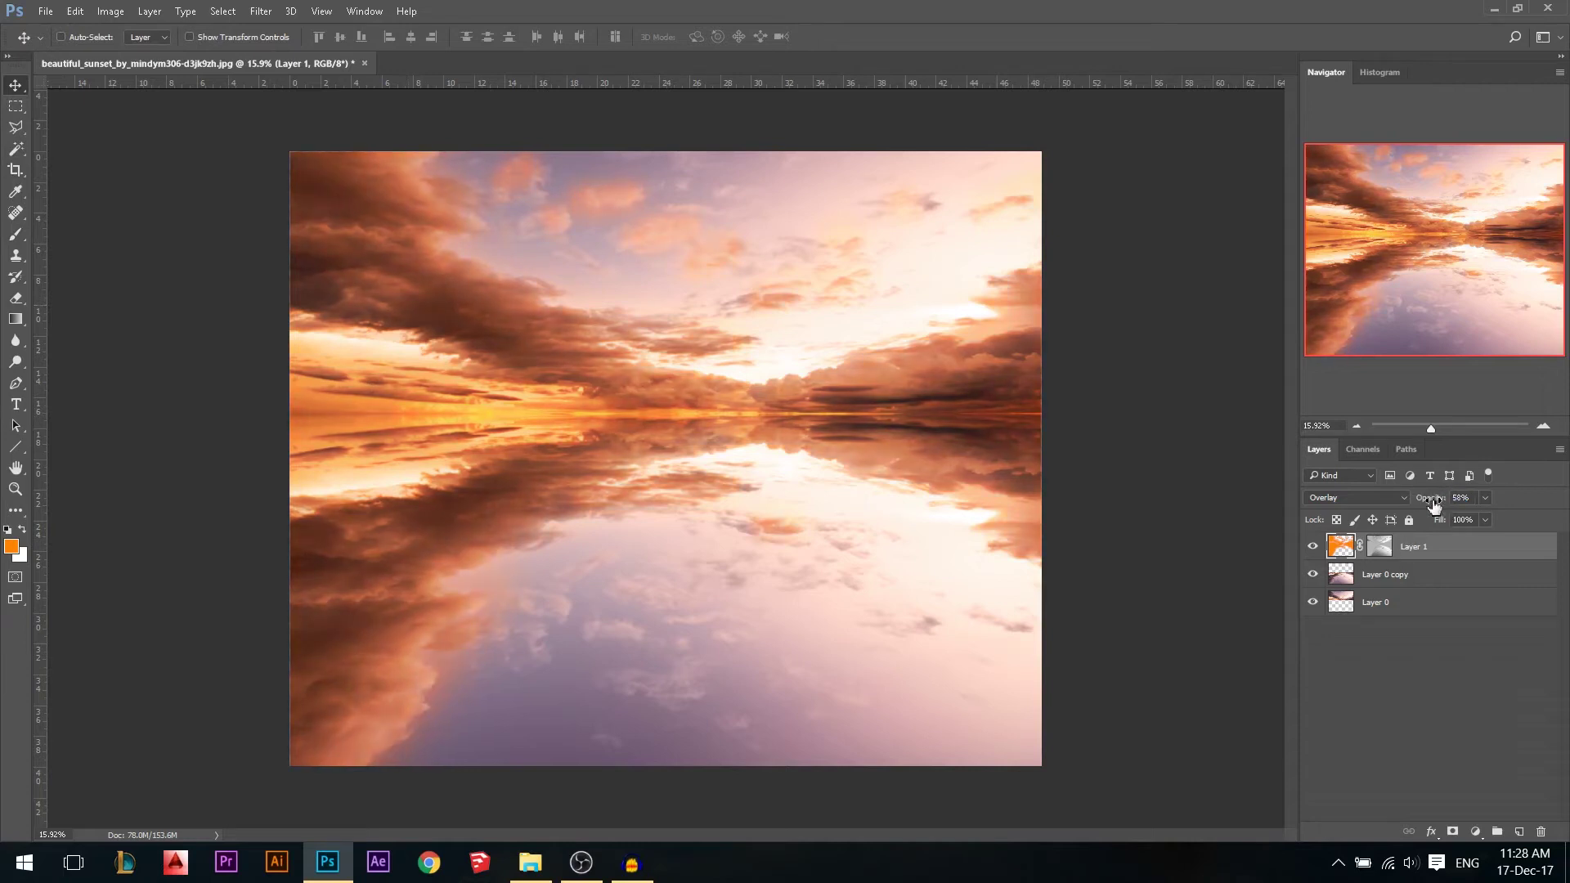
{"action": "left_click", "coordinate": [1313, 546]}
{"action": "left_click", "coordinate": [1313, 546]}
Place the man-with-camera cutout PNG from the source folder into the document.
{"action": "scroll", "coordinate": [718, 520], "scroll_direction": "up", "scroll_amount": 1}
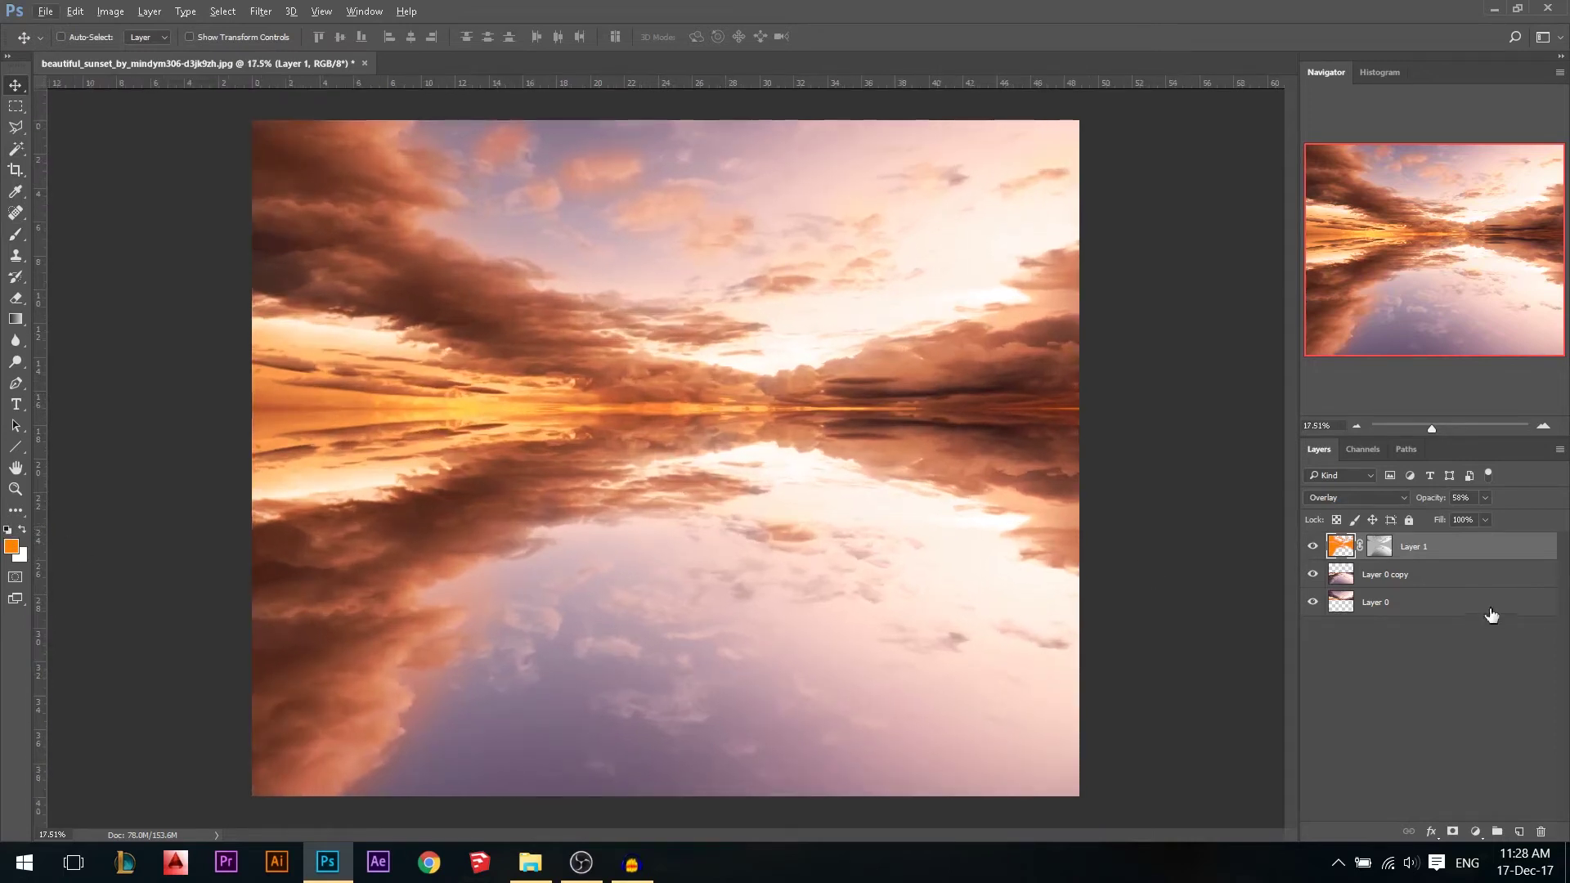
{"action": "left_click", "coordinate": [533, 863]}
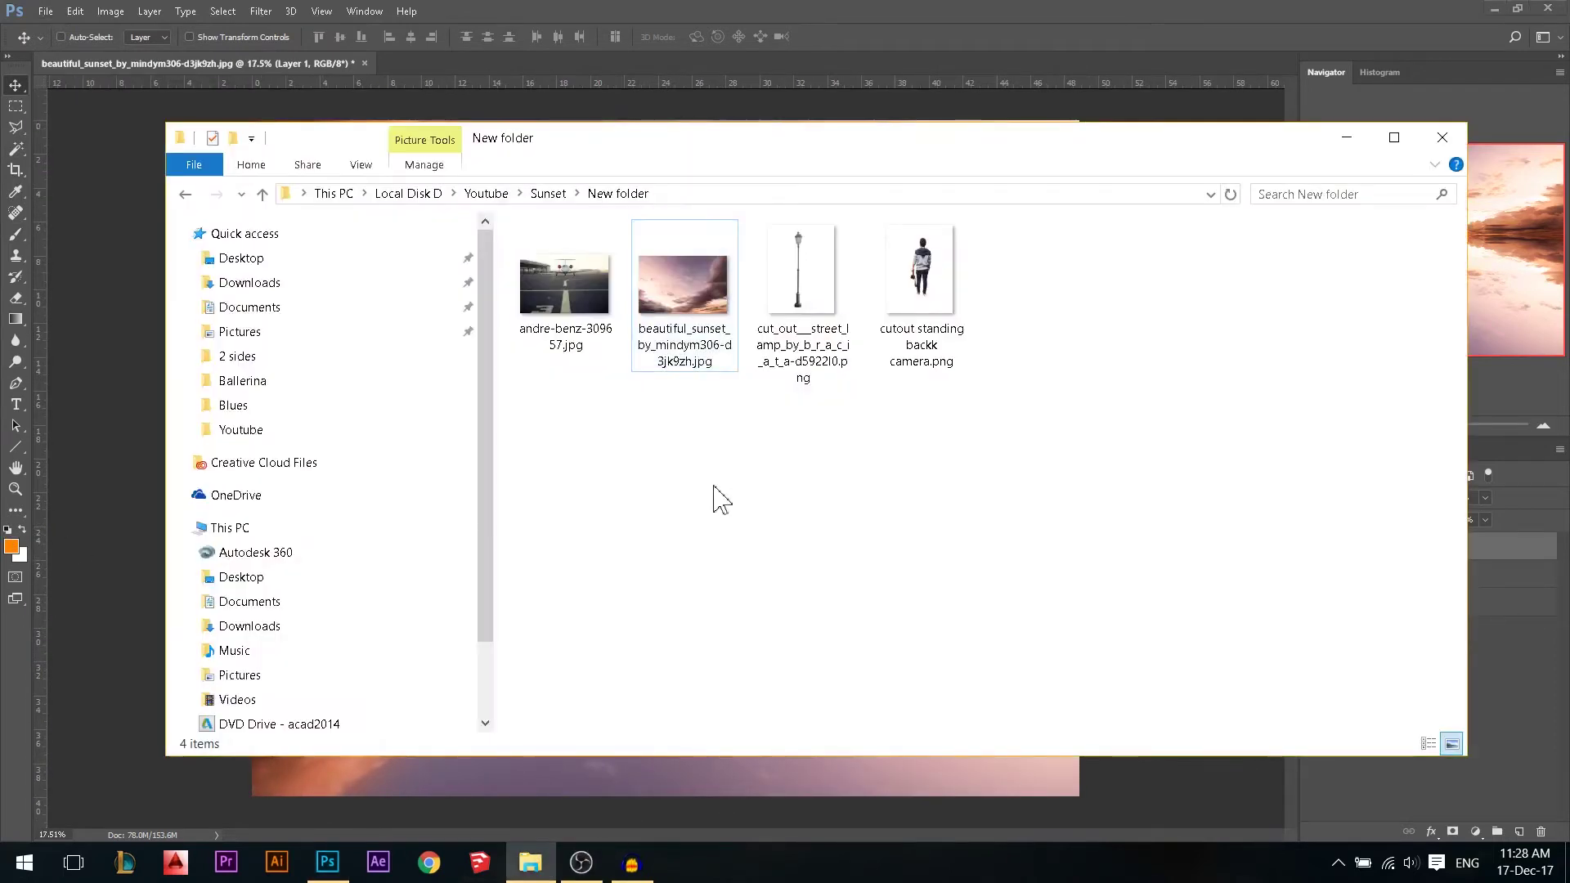
{"action": "left_click_drag", "start_coordinate": [900, 319], "coordinate": [799, 527]}
{"action": "key", "text": "Return"}
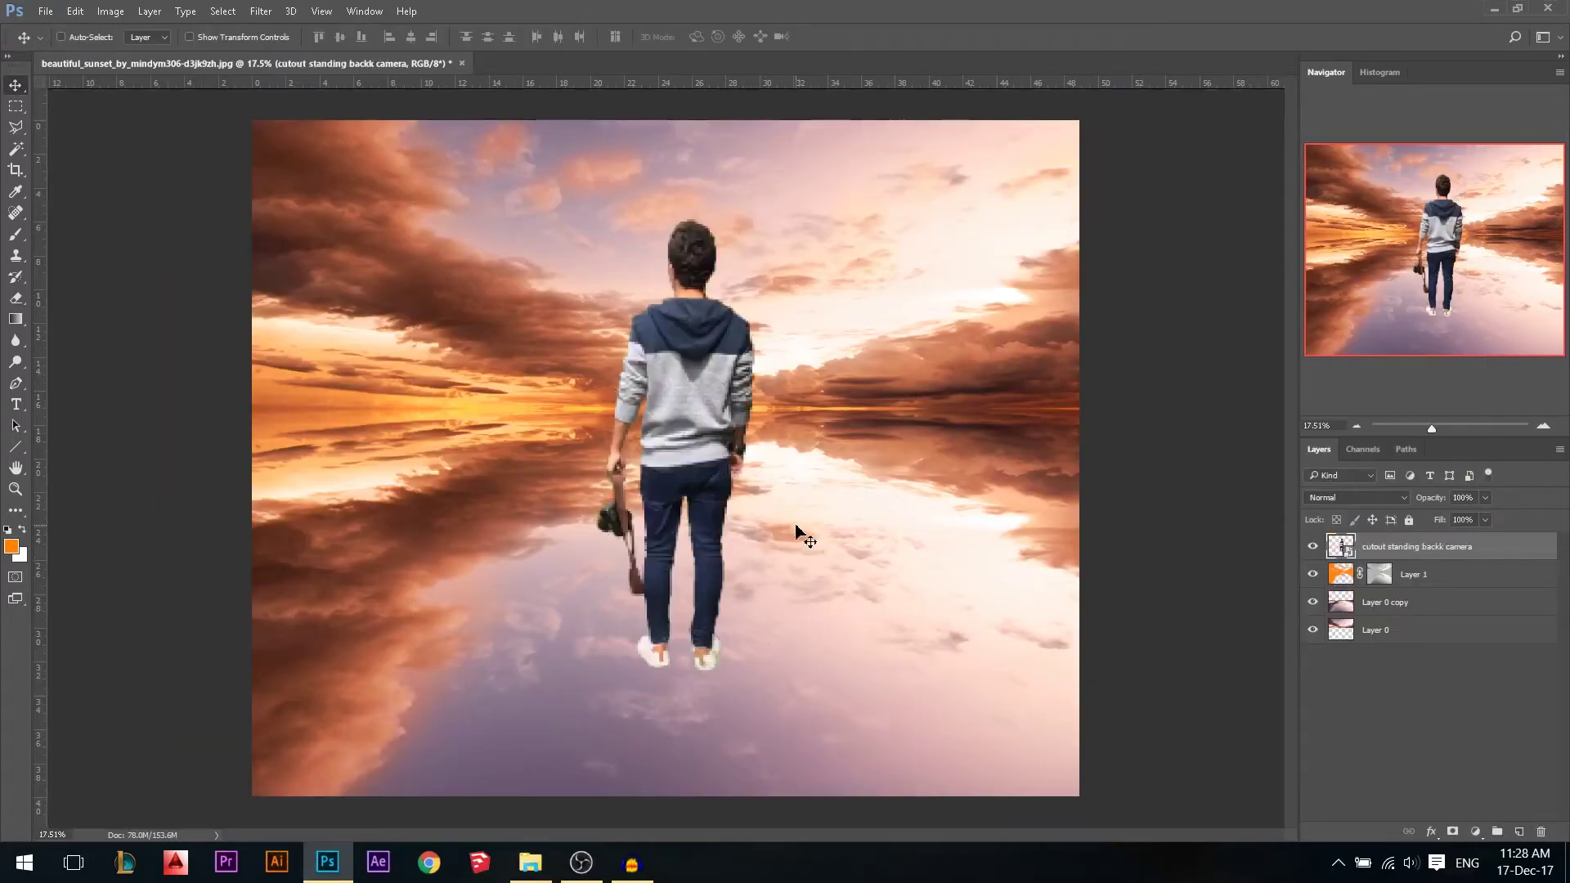
Scale the man down and position him on the water right of centre.
{"action": "key", "text": "ctrl+t"}
{"action": "left_click_drag", "start_coordinate": [415, 119], "coordinate": [537, 277]}
{"action": "left_click_drag", "start_coordinate": [669, 370], "coordinate": [822, 423]}
{"action": "left_click_drag", "start_coordinate": [948, 331], "coordinate": [937, 350]}
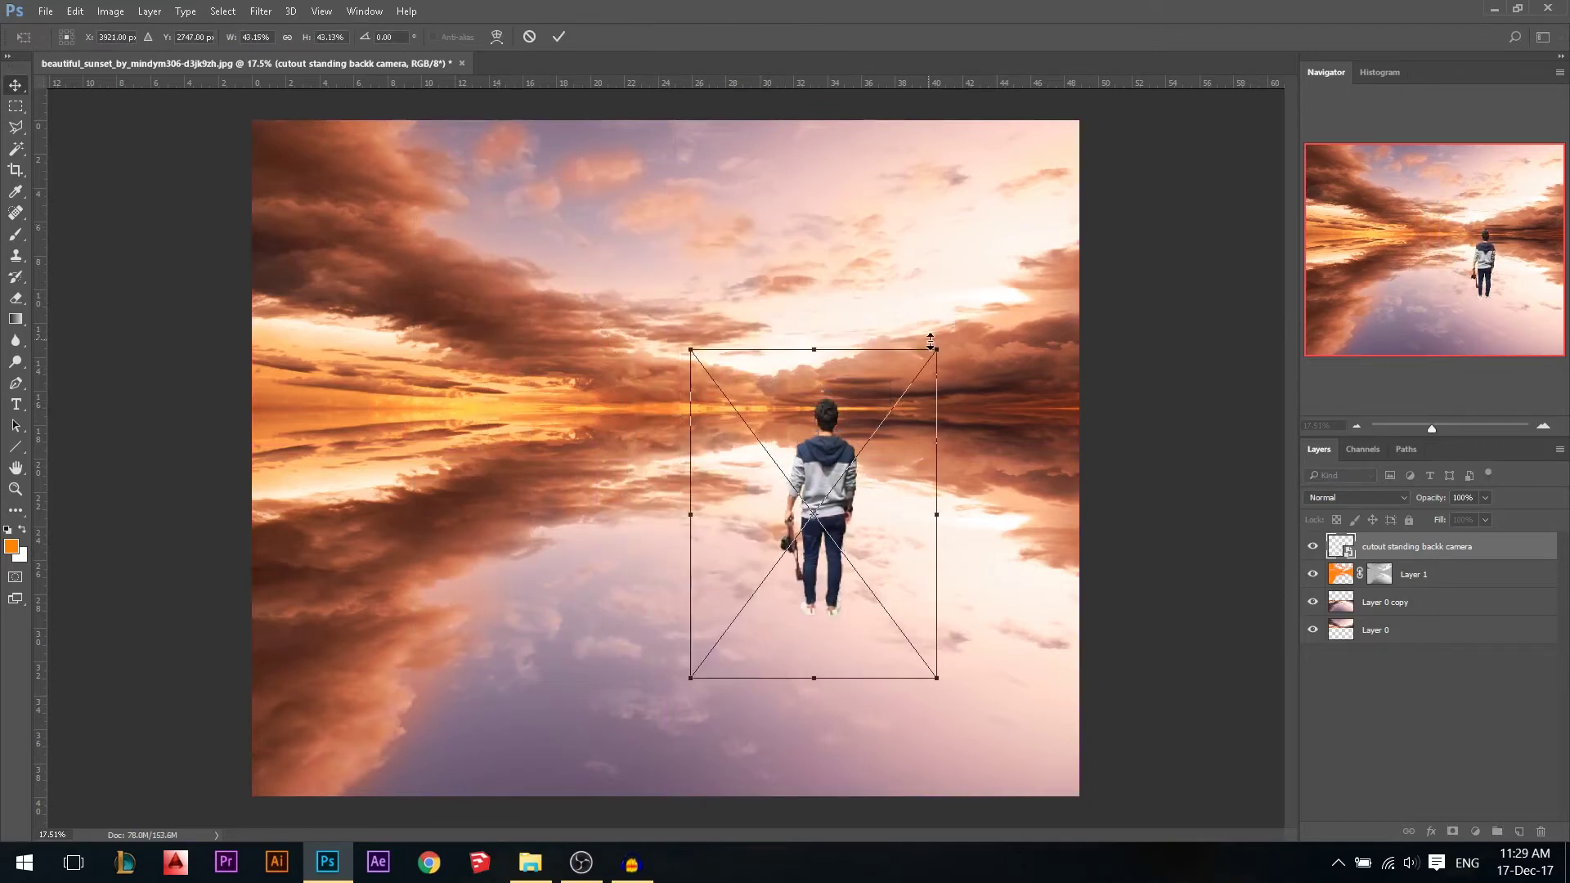
{"action": "key", "text": "Return"}
{"action": "left_click_drag", "start_coordinate": [857, 483], "coordinate": [880, 521]}
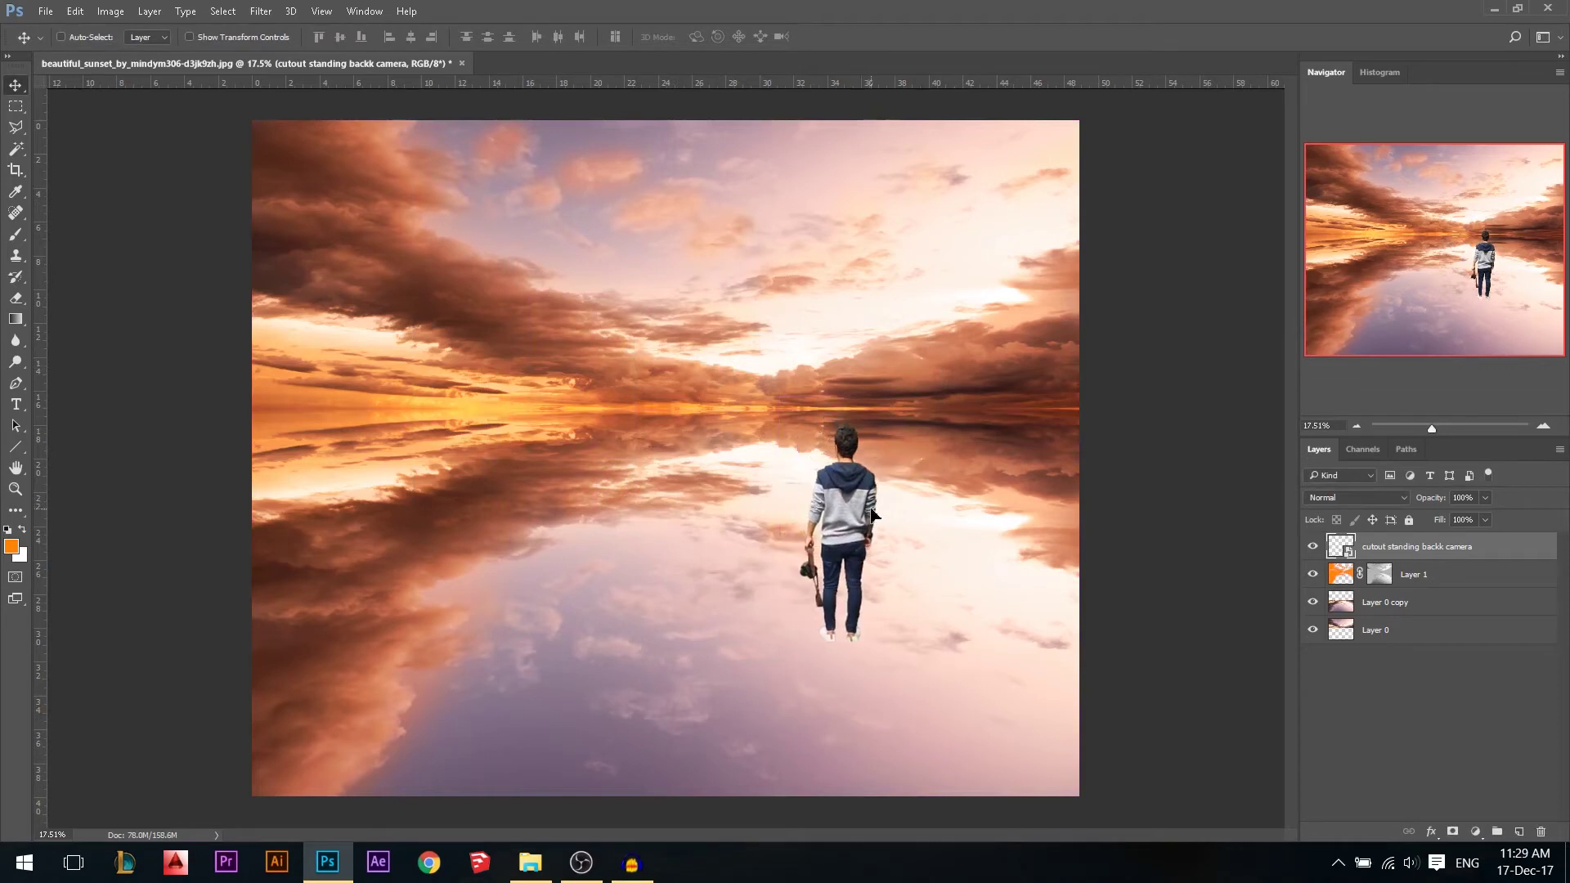
{"action": "scroll", "coordinate": [815, 591], "scroll_direction": "down", "scroll_amount": 1}
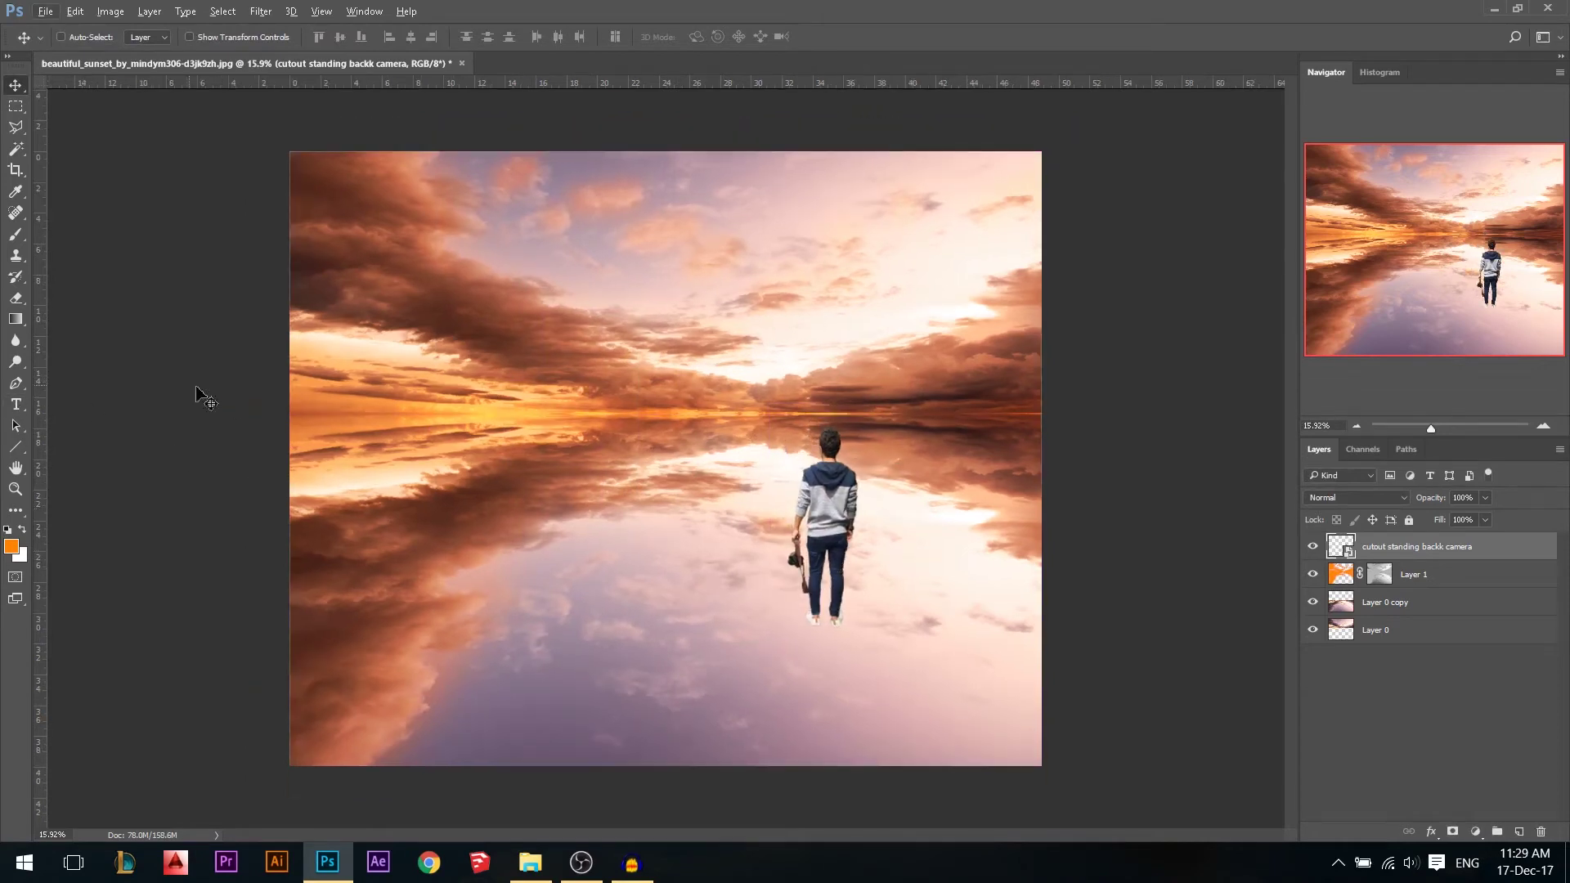
Cancel a started crop and shift the man slightly left and lower.
{"action": "left_click", "coordinate": [15, 170]}
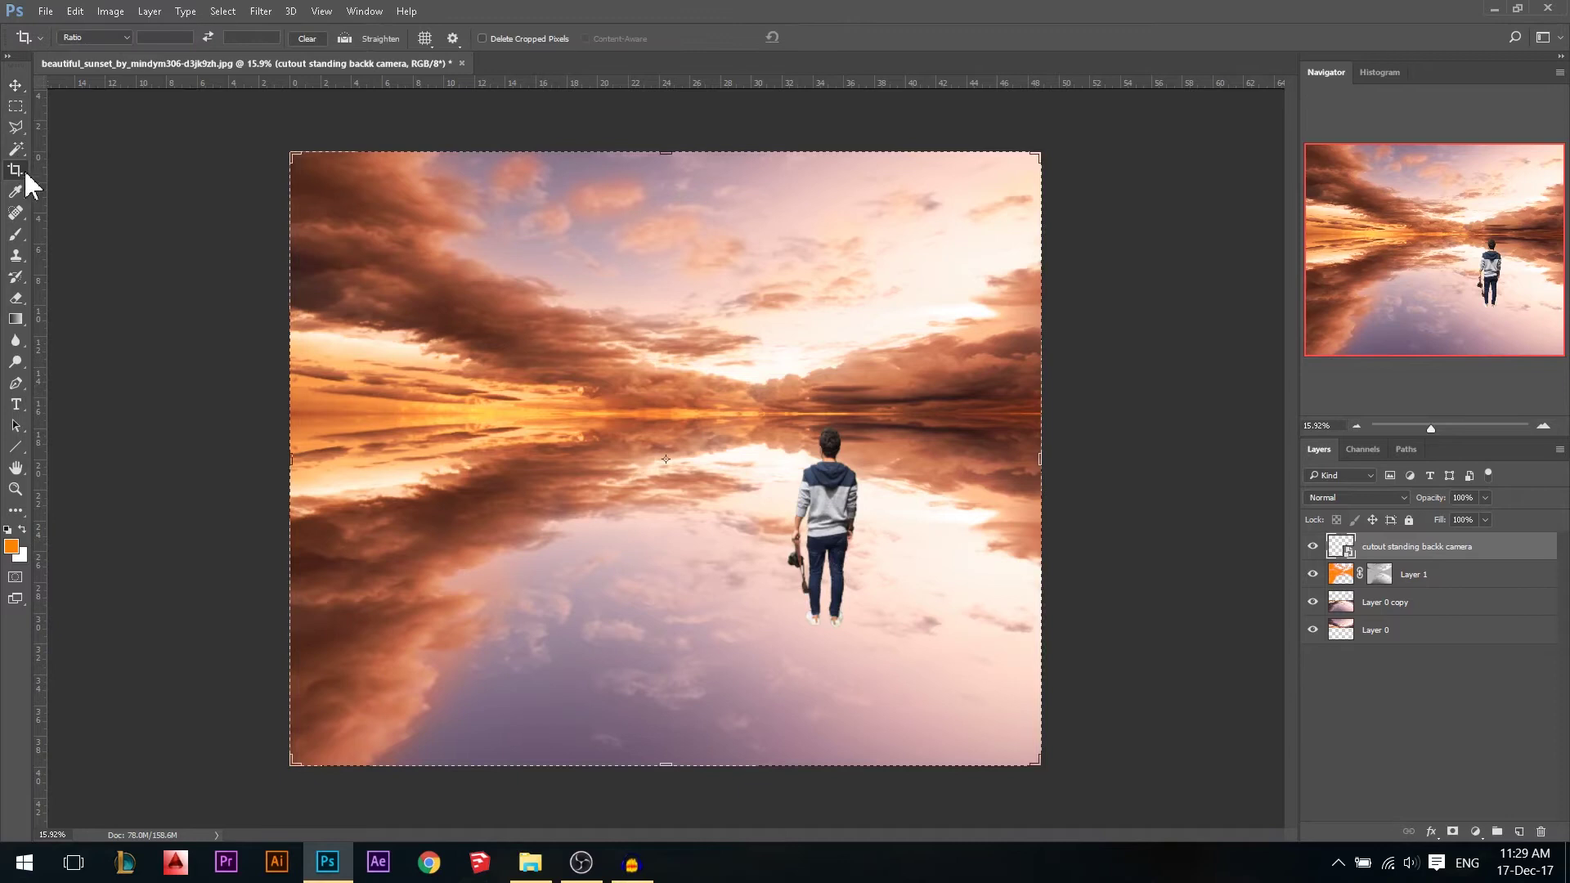
{"action": "left_click", "coordinate": [613, 398]}
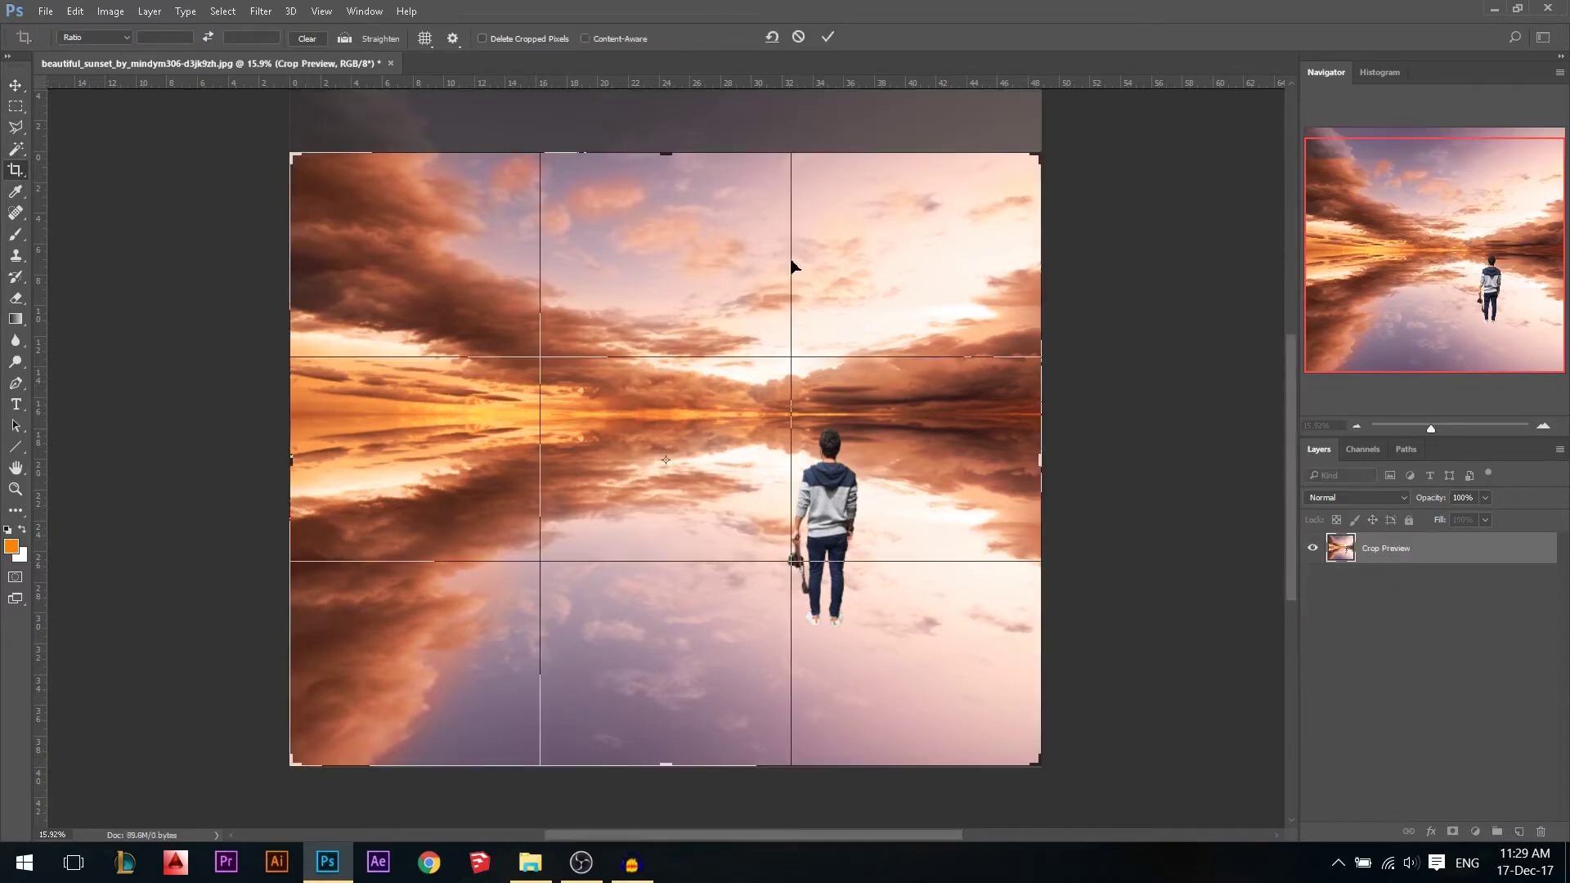
{"action": "left_click", "coordinate": [797, 37]}
{"action": "left_click", "coordinate": [15, 85]}
{"action": "left_click_drag", "start_coordinate": [839, 531], "coordinate": [814, 553]}
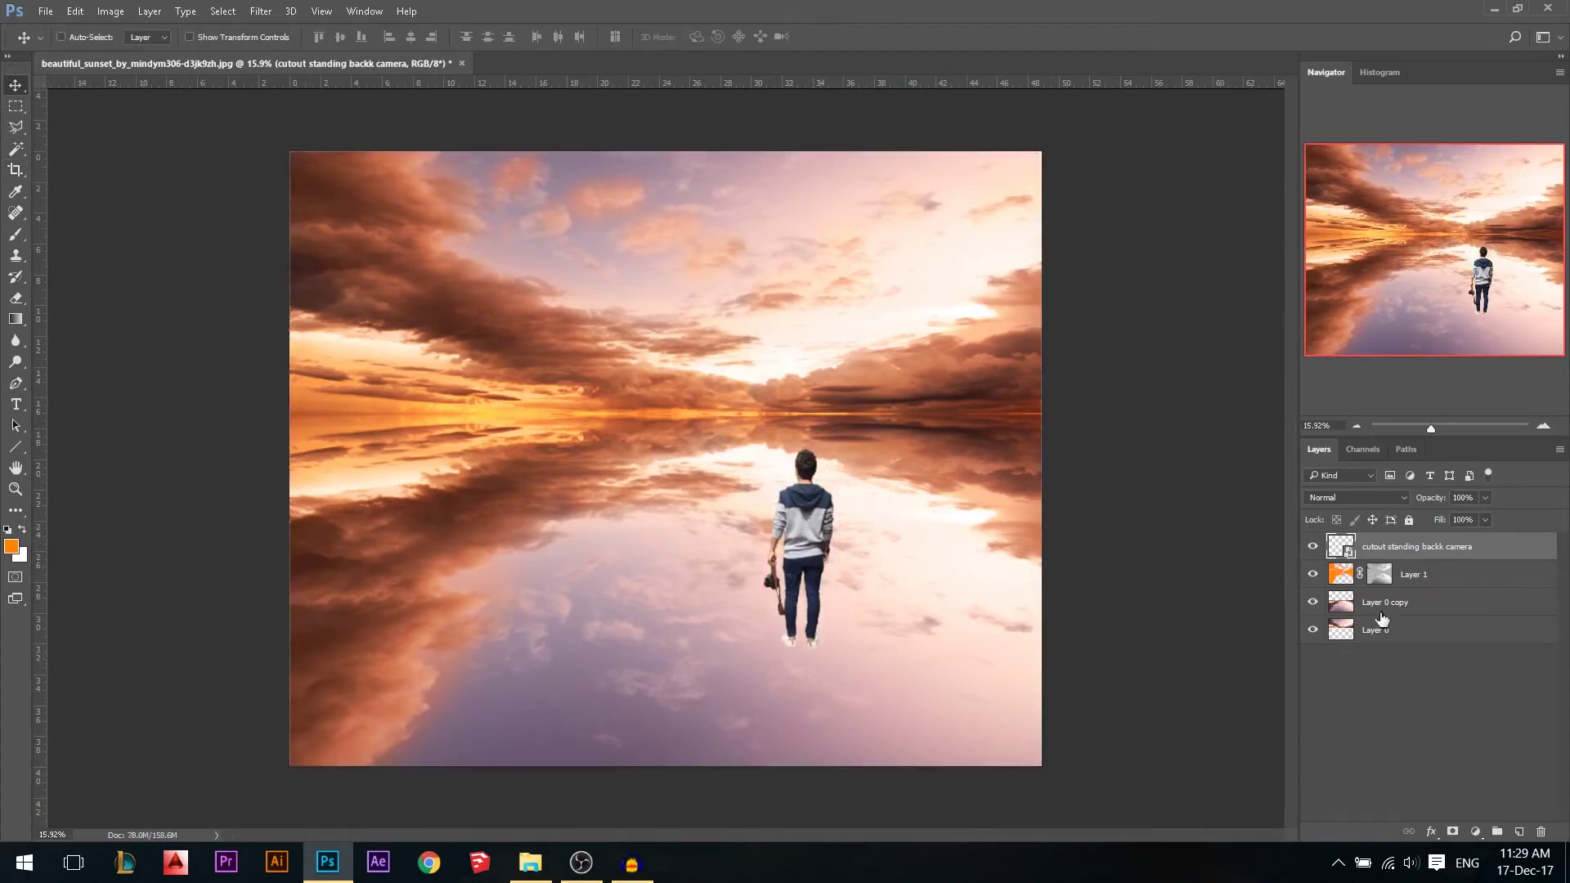
Duplicate the man layer, flip the original vertically and move it beneath his feet.
{"action": "key", "text": "ctrl+j"}
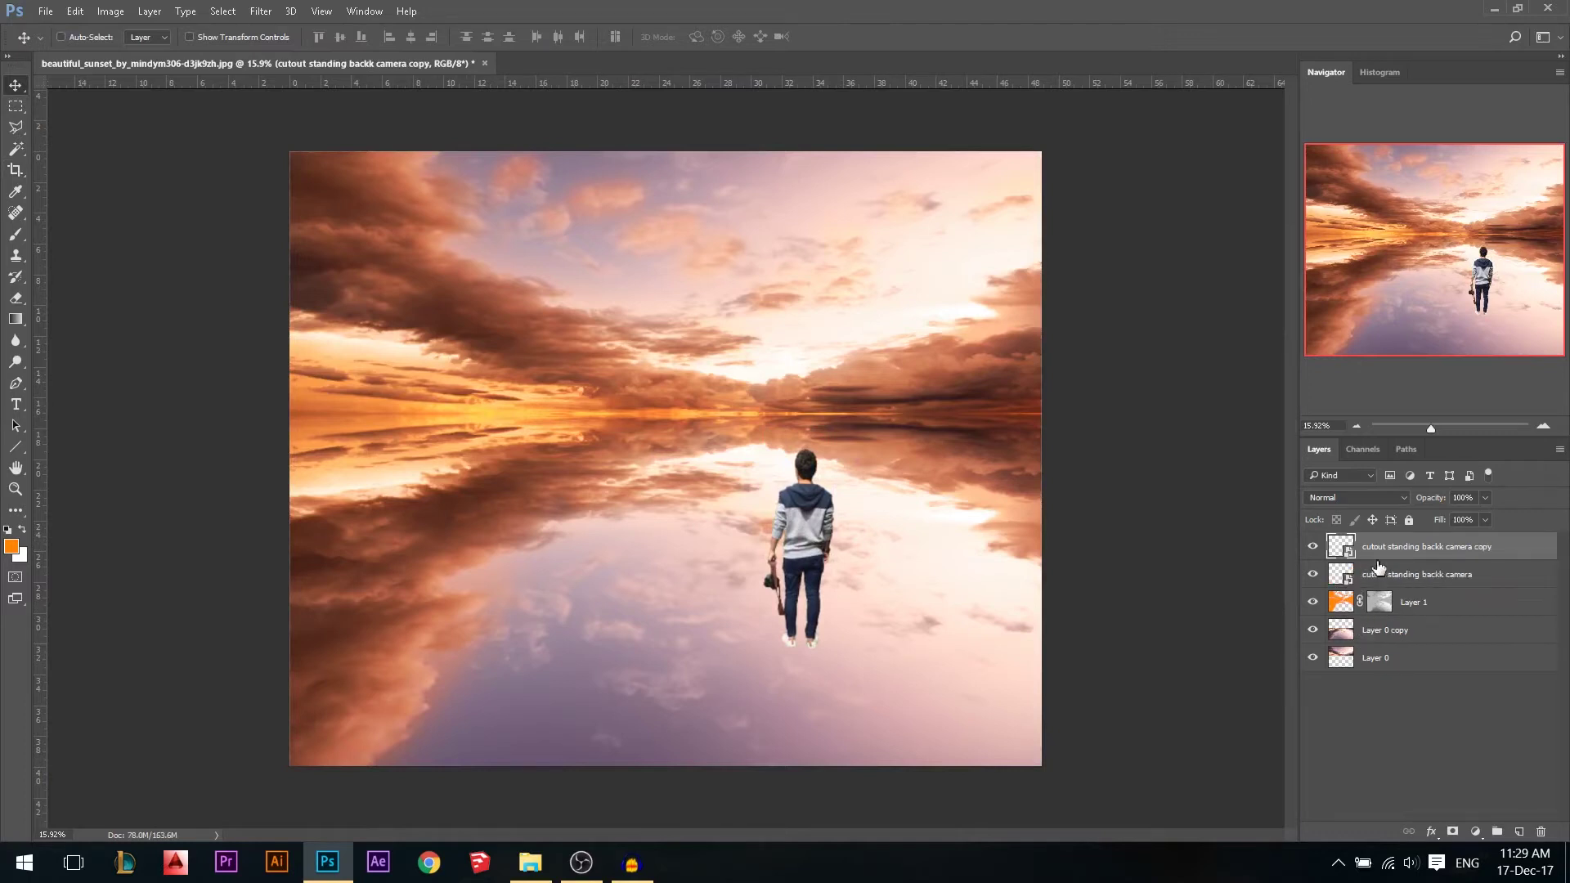
{"action": "left_click", "coordinate": [1388, 576]}
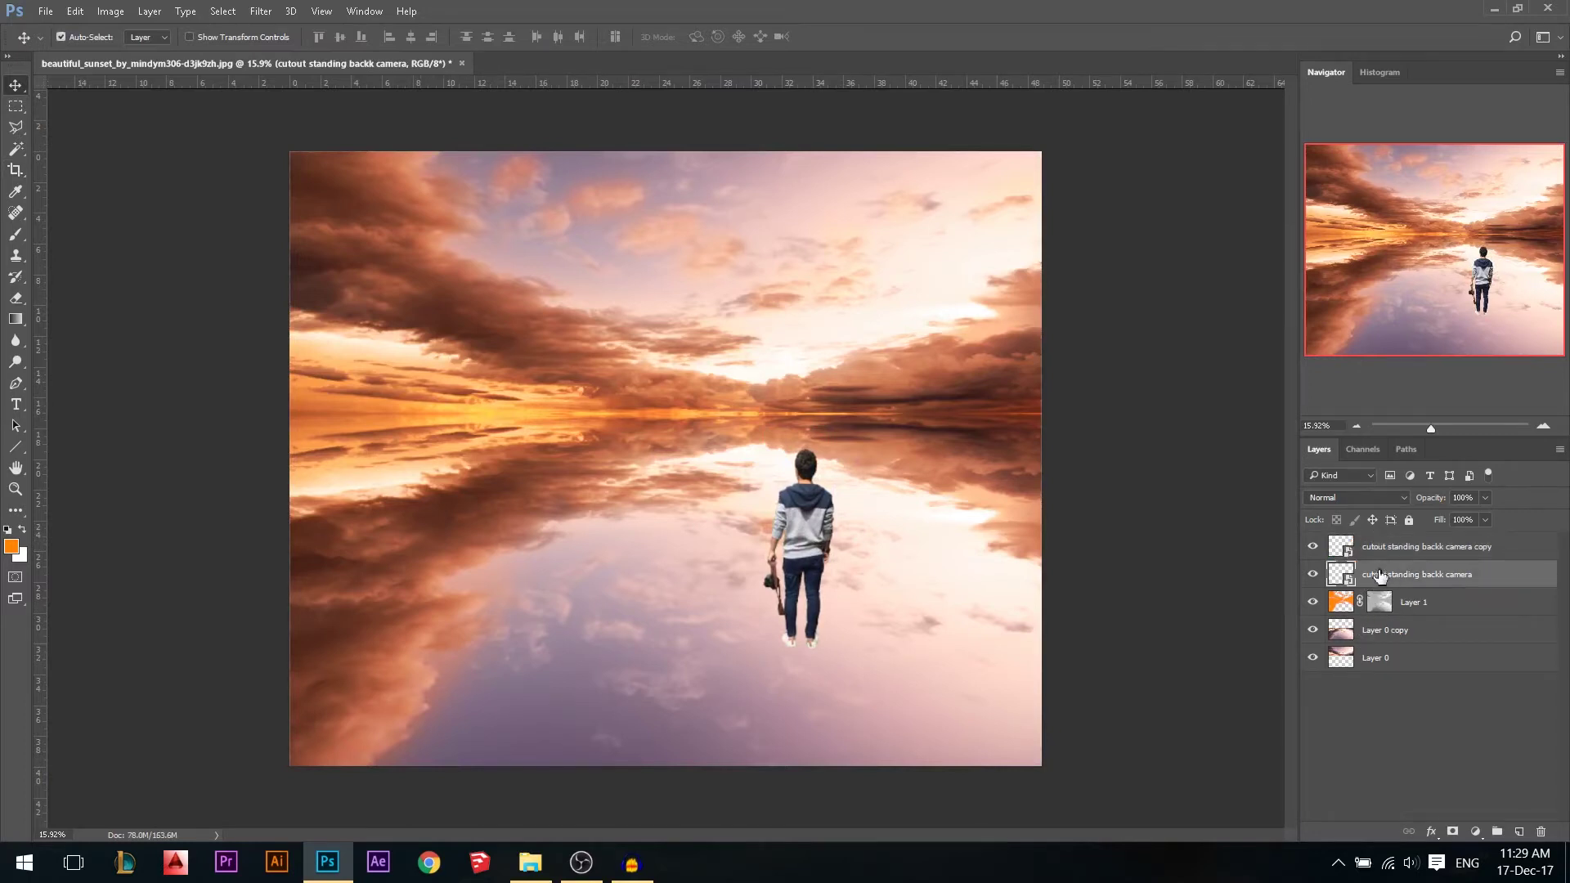
{"action": "key", "text": "ctrl+t"}
{"action": "right_click", "coordinate": [924, 574]}
{"action": "left_click_drag", "start_coordinate": [795, 469], "coordinate": [795, 644]}
{"action": "key", "text": "Return"}
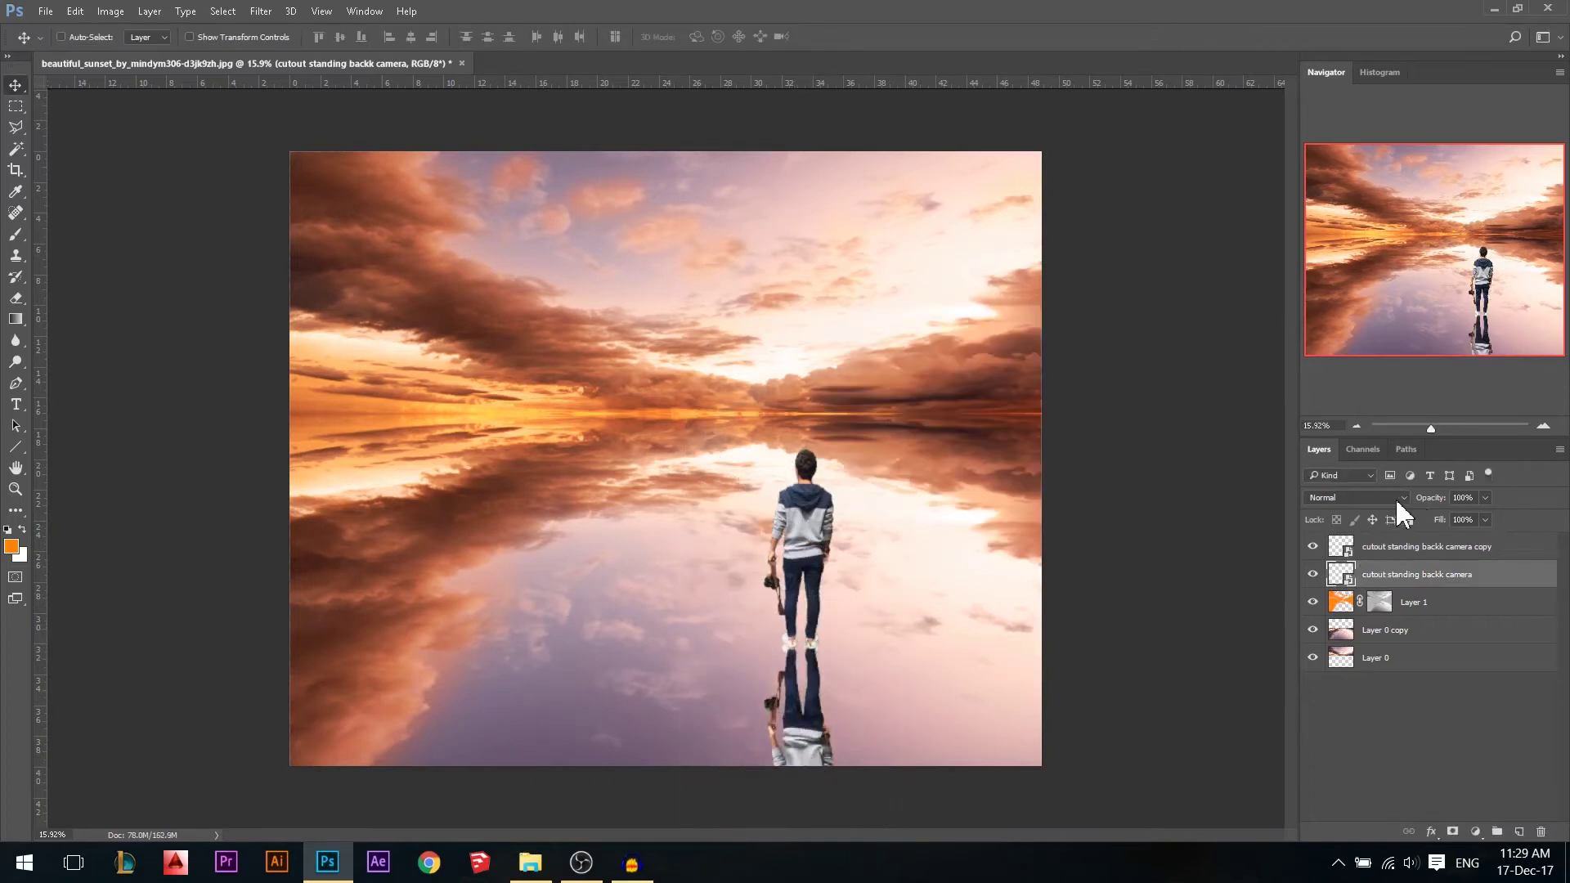
Blend the man's reflection as Hard Light at 84% opacity.
{"action": "left_click", "coordinate": [1391, 497]}
{"action": "left_click", "coordinate": [1337, 676]}
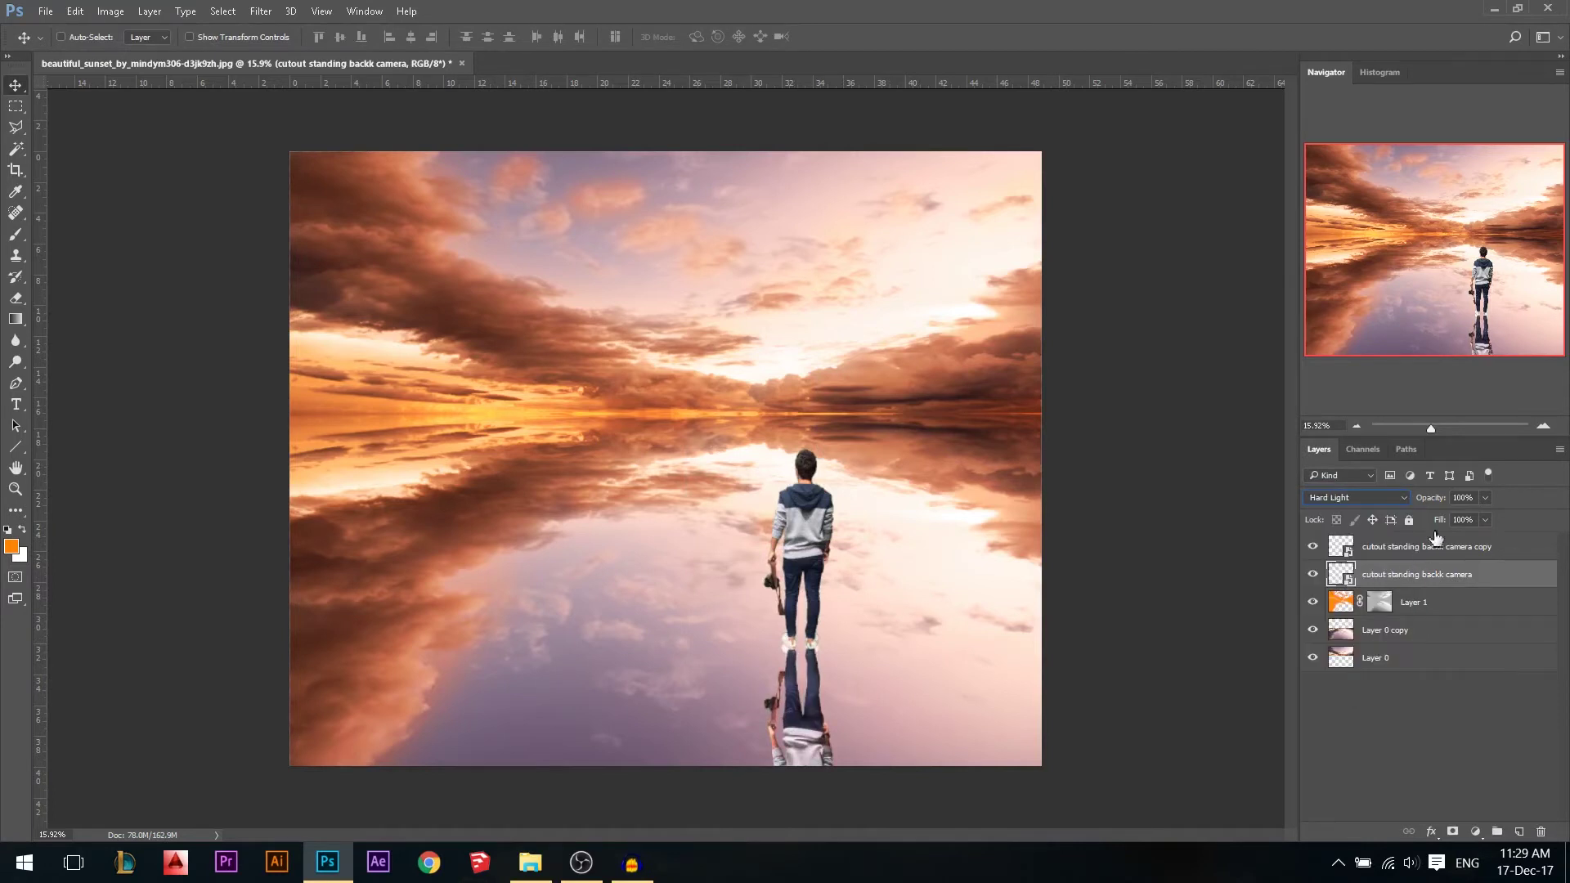
{"action": "left_click_drag", "start_coordinate": [1441, 504], "coordinate": [1431, 504]}
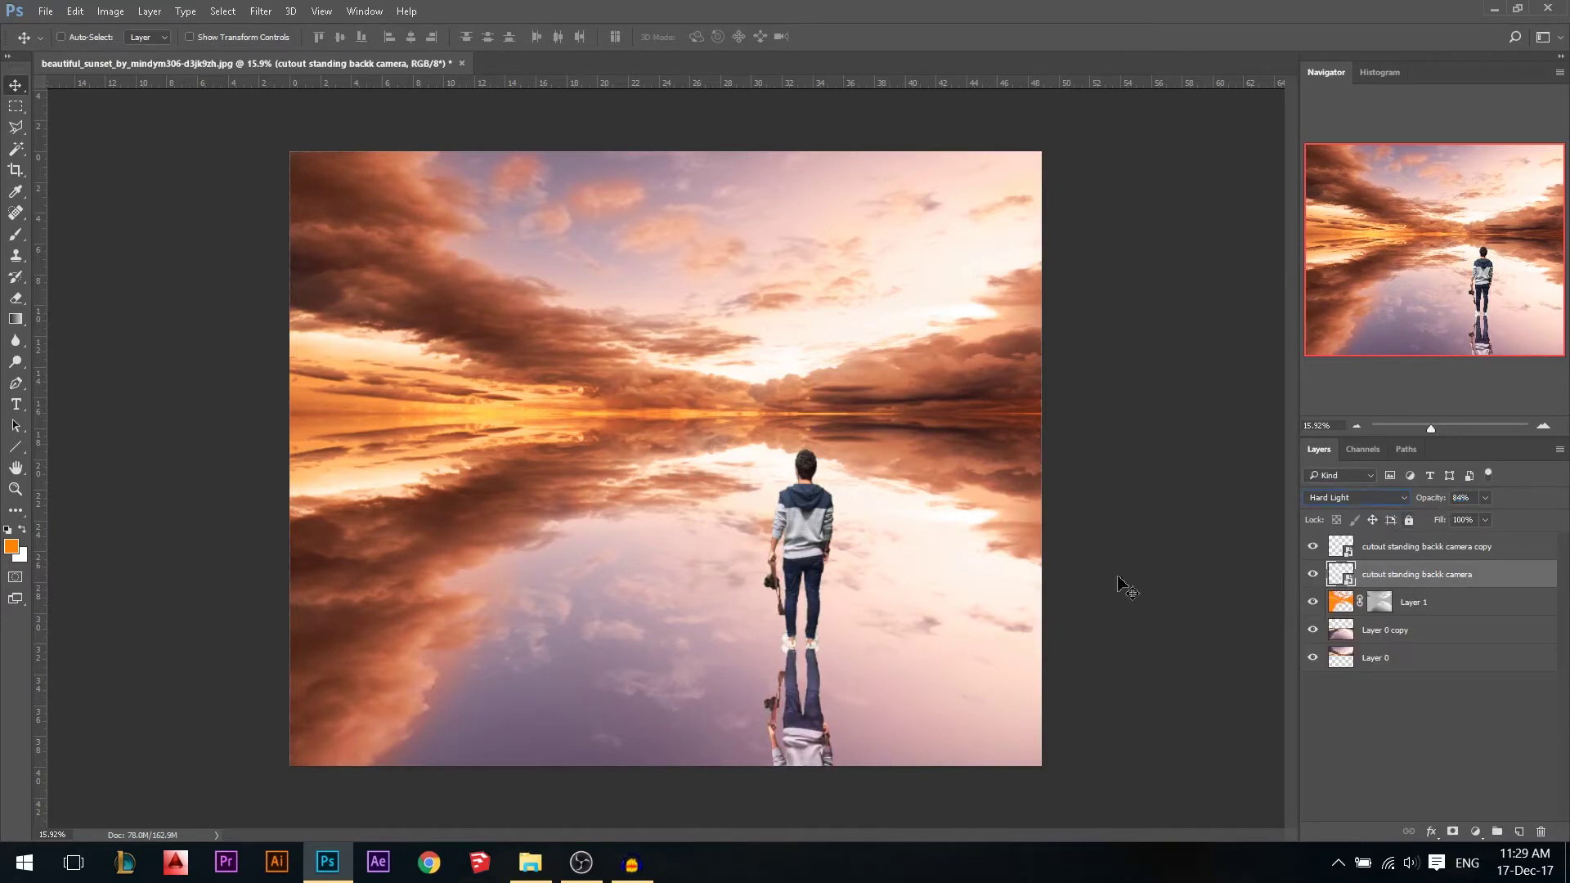
{"action": "scroll", "coordinate": [900, 605], "scroll_direction": "down", "scroll_amount": 1}
{"action": "scroll", "coordinate": [757, 708], "scroll_direction": "up", "scroll_amount": 1}
{"action": "scroll", "coordinate": [744, 573], "scroll_direction": "down", "scroll_amount": 1}
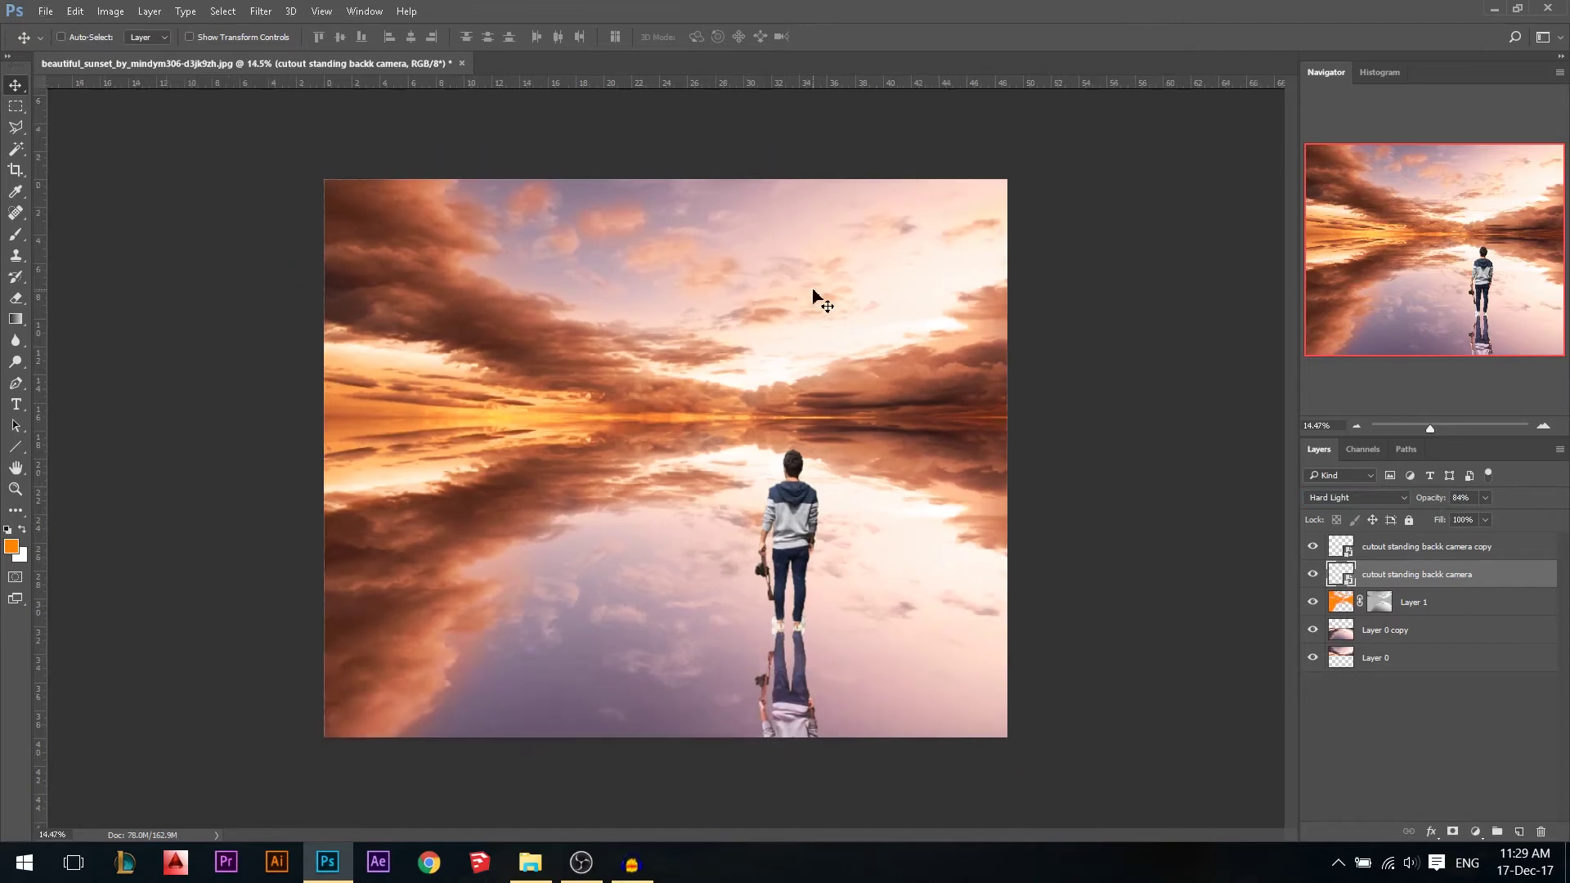
Add a Brightness/Contrast adjustment clipped to the man with brightness -40.
{"action": "left_click", "coordinate": [1477, 832]}
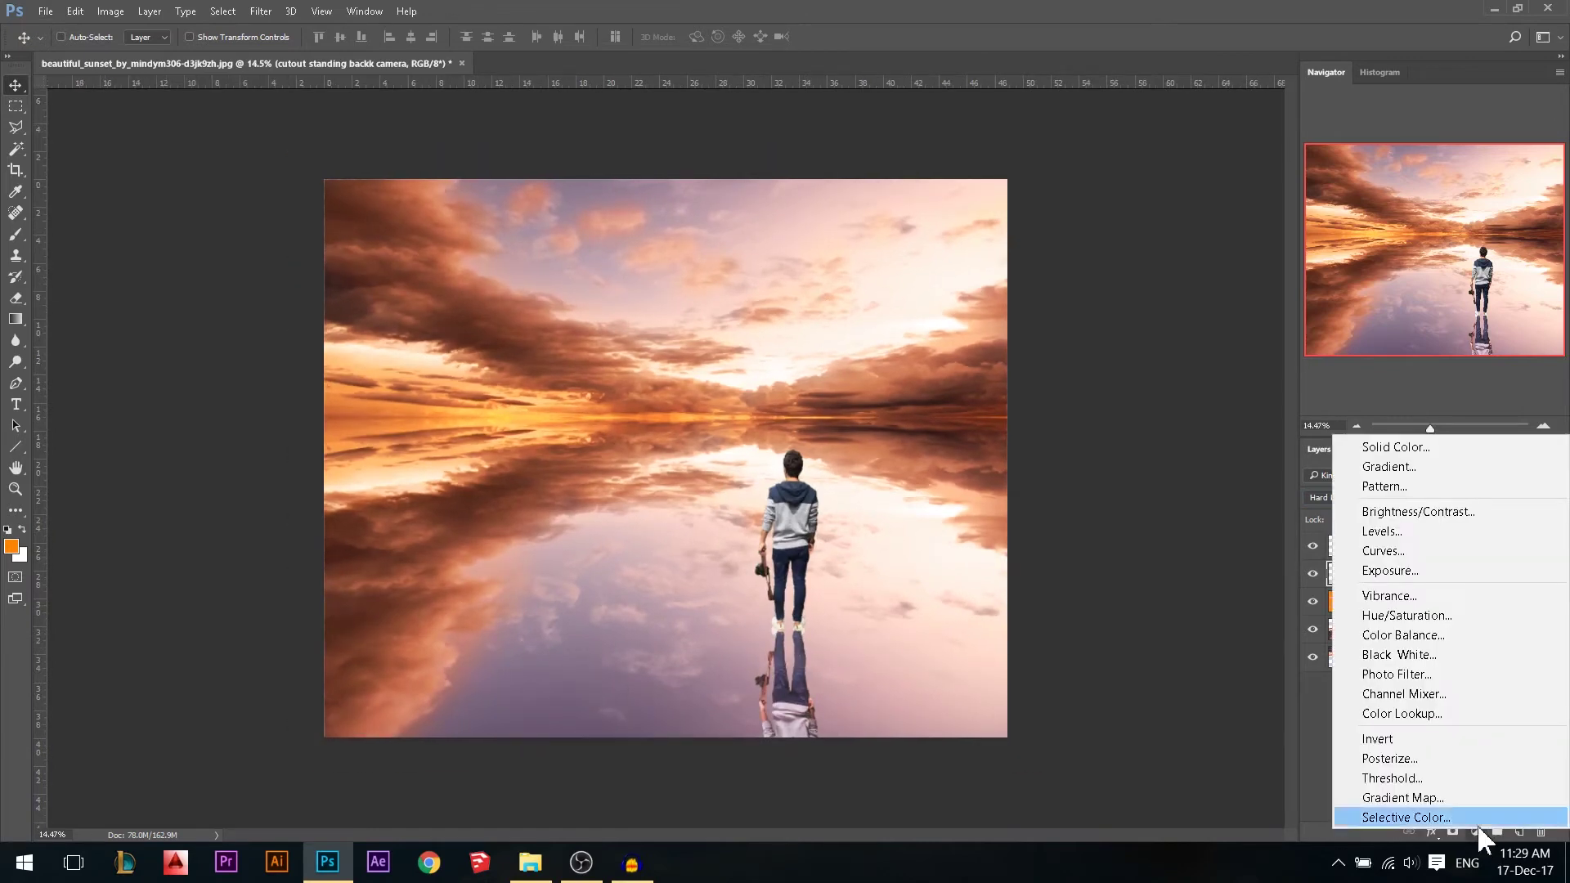
{"action": "left_click", "coordinate": [1388, 514]}
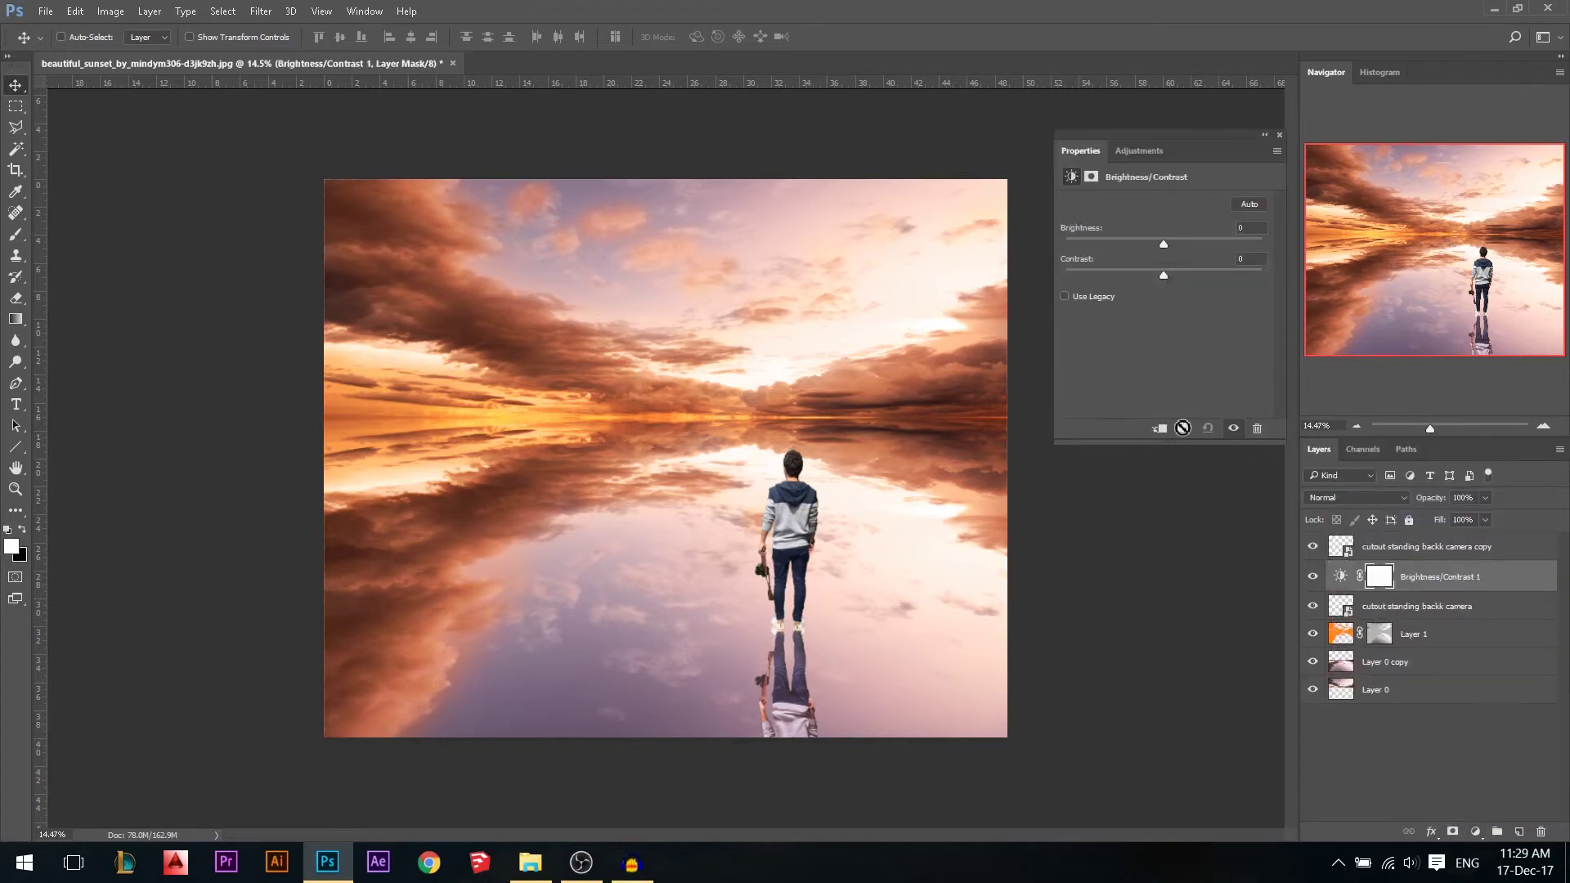
{"action": "left_click", "coordinate": [1161, 429]}
{"action": "left_click_drag", "start_coordinate": [1162, 243], "coordinate": [1136, 241]}
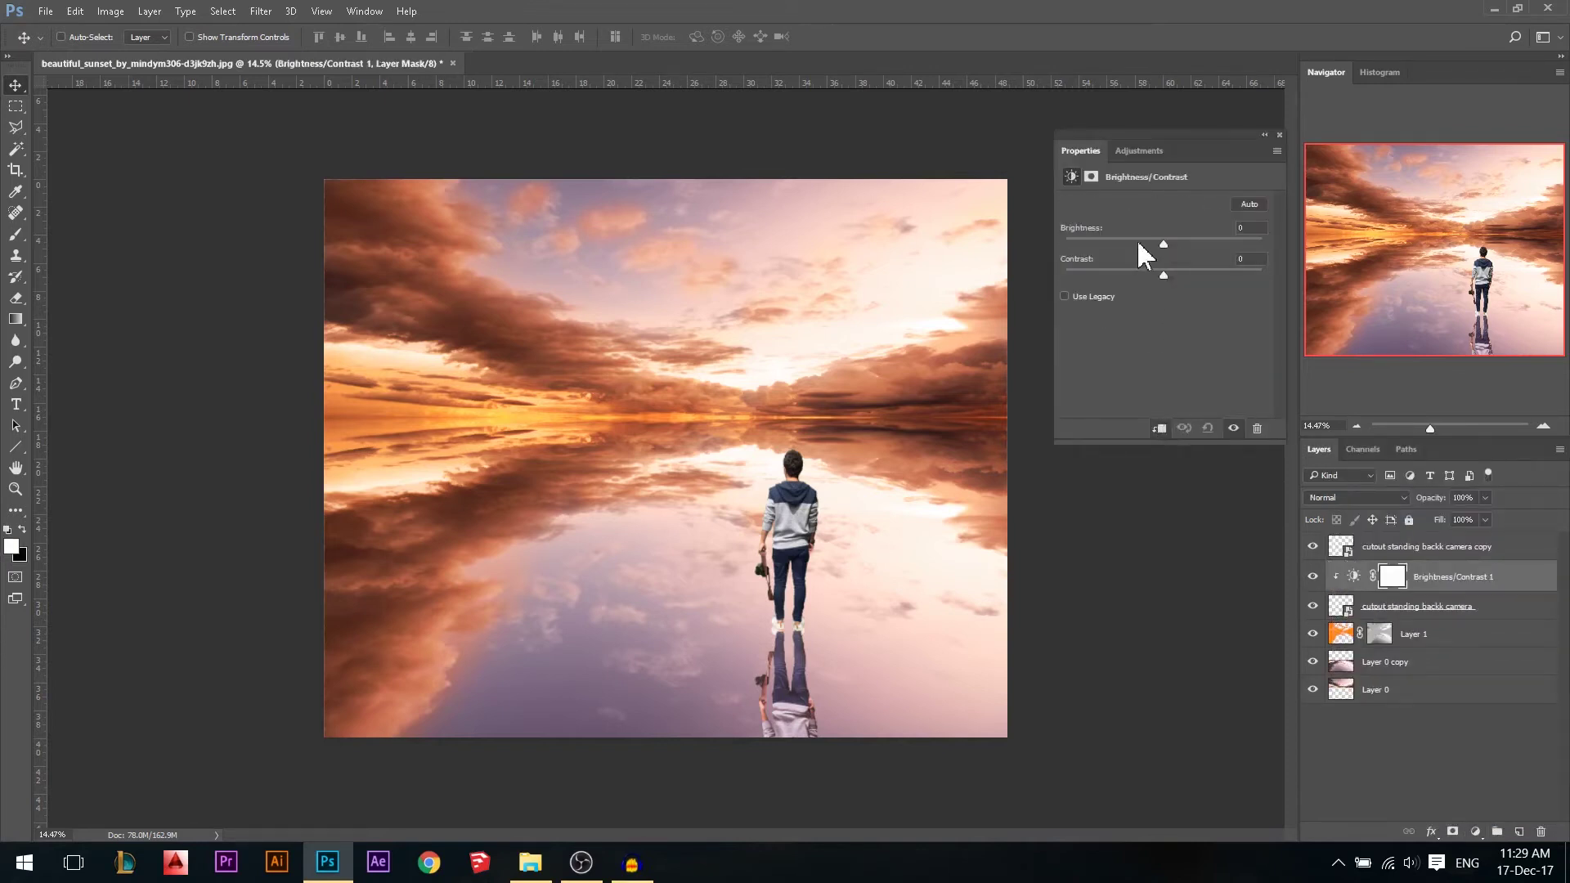
{"action": "left_click", "coordinate": [1280, 135]}
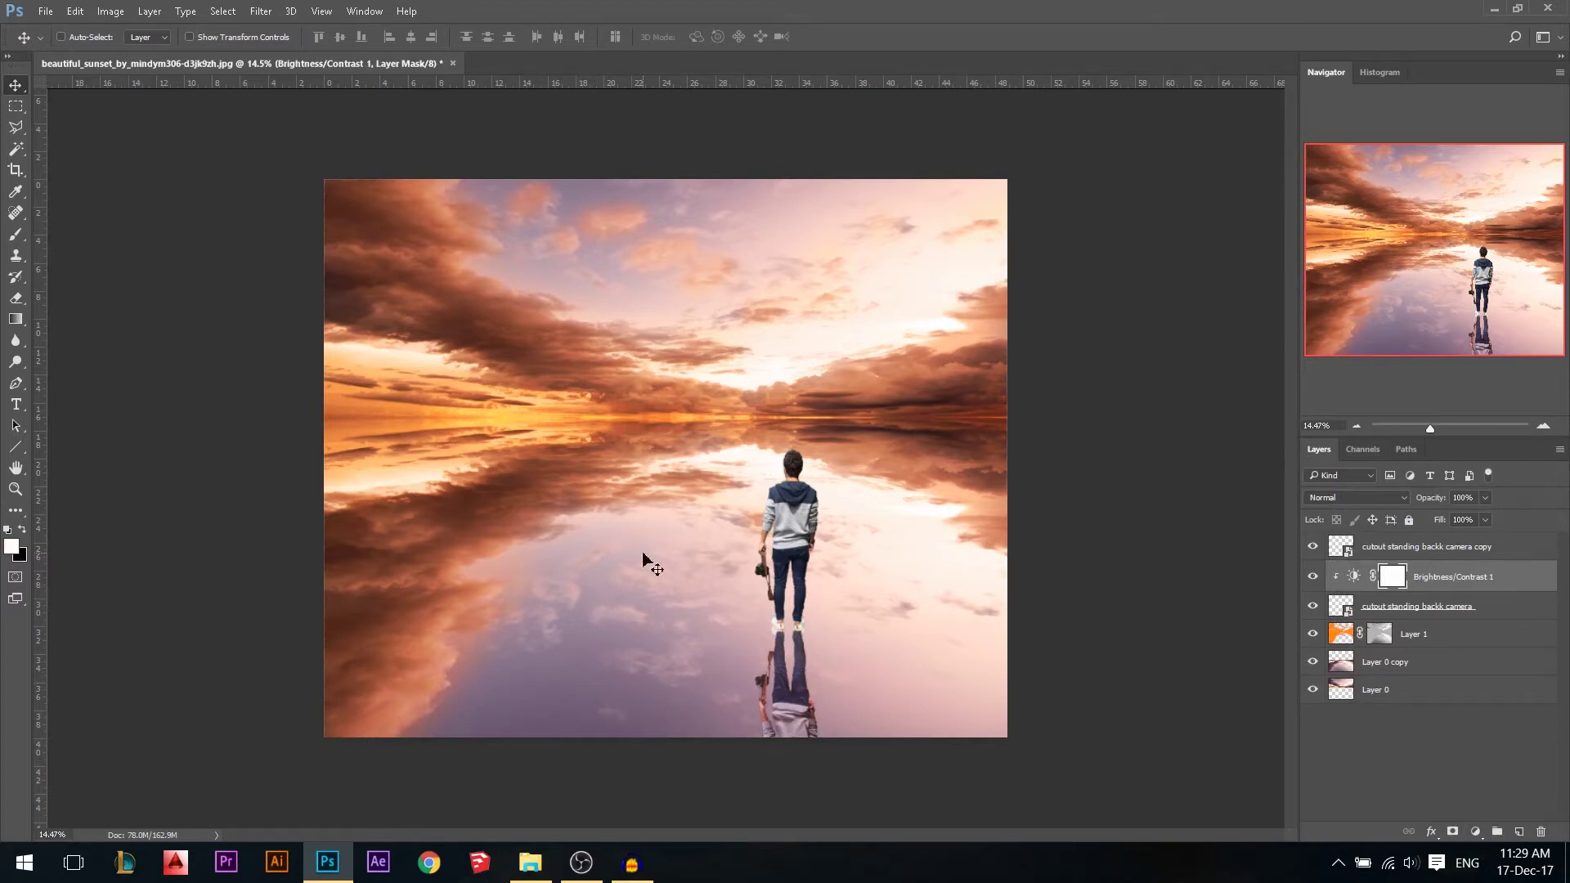
Copy the adjustment below Layer 1, clip it to Layer 0 copy and lower its opacity to 60%.
{"action": "left_click_drag", "start_coordinate": [1441, 588], "coordinate": [1423, 654]}
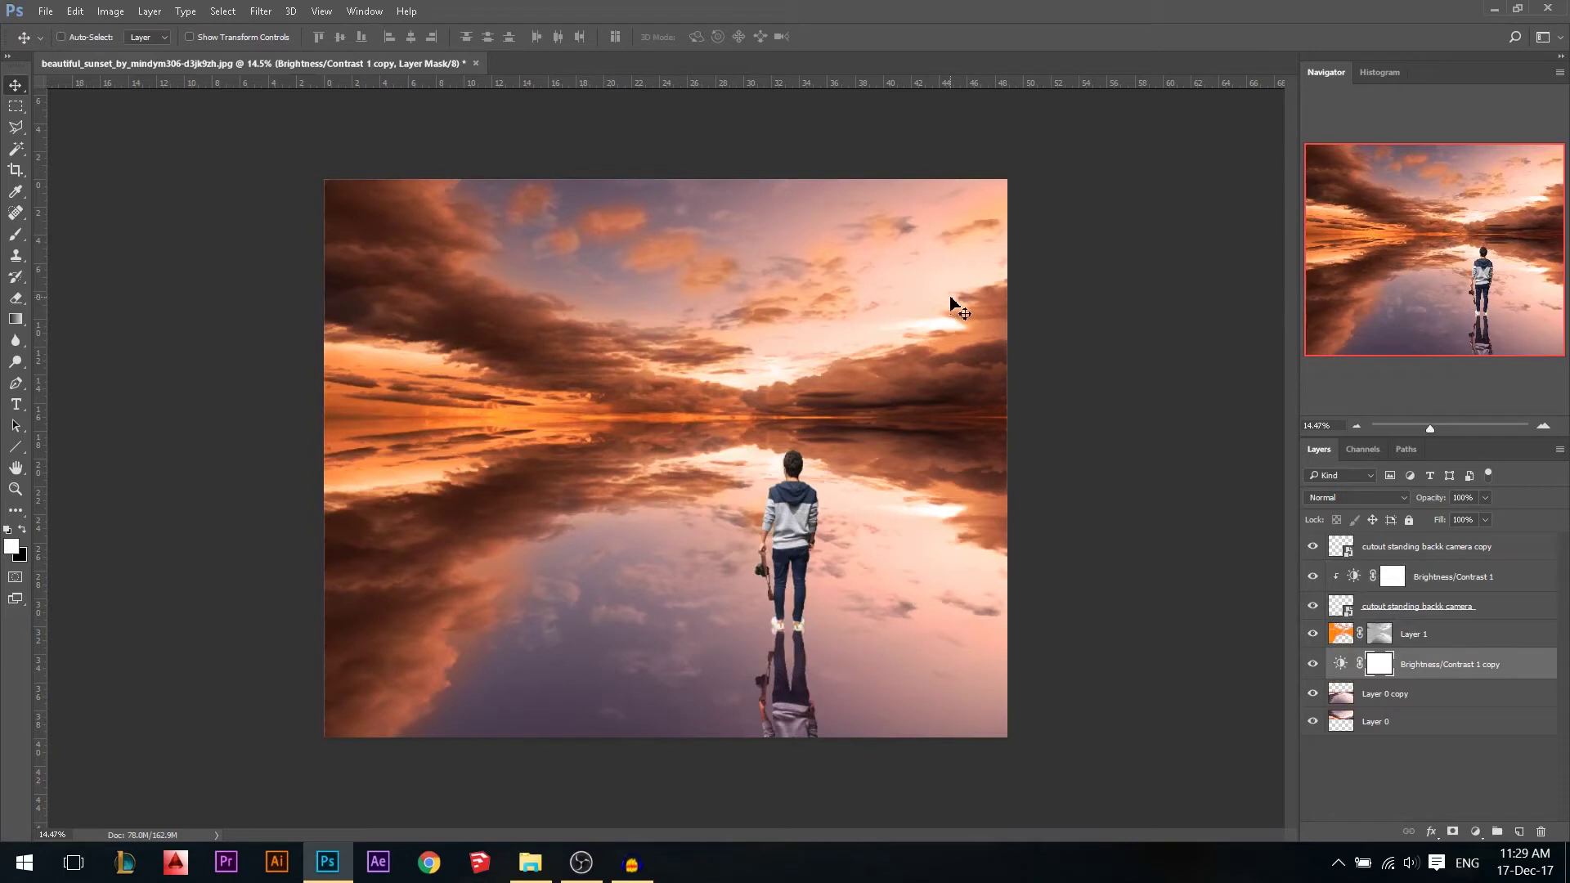
{"action": "left_click", "coordinate": [1425, 679], "text": "alt"}
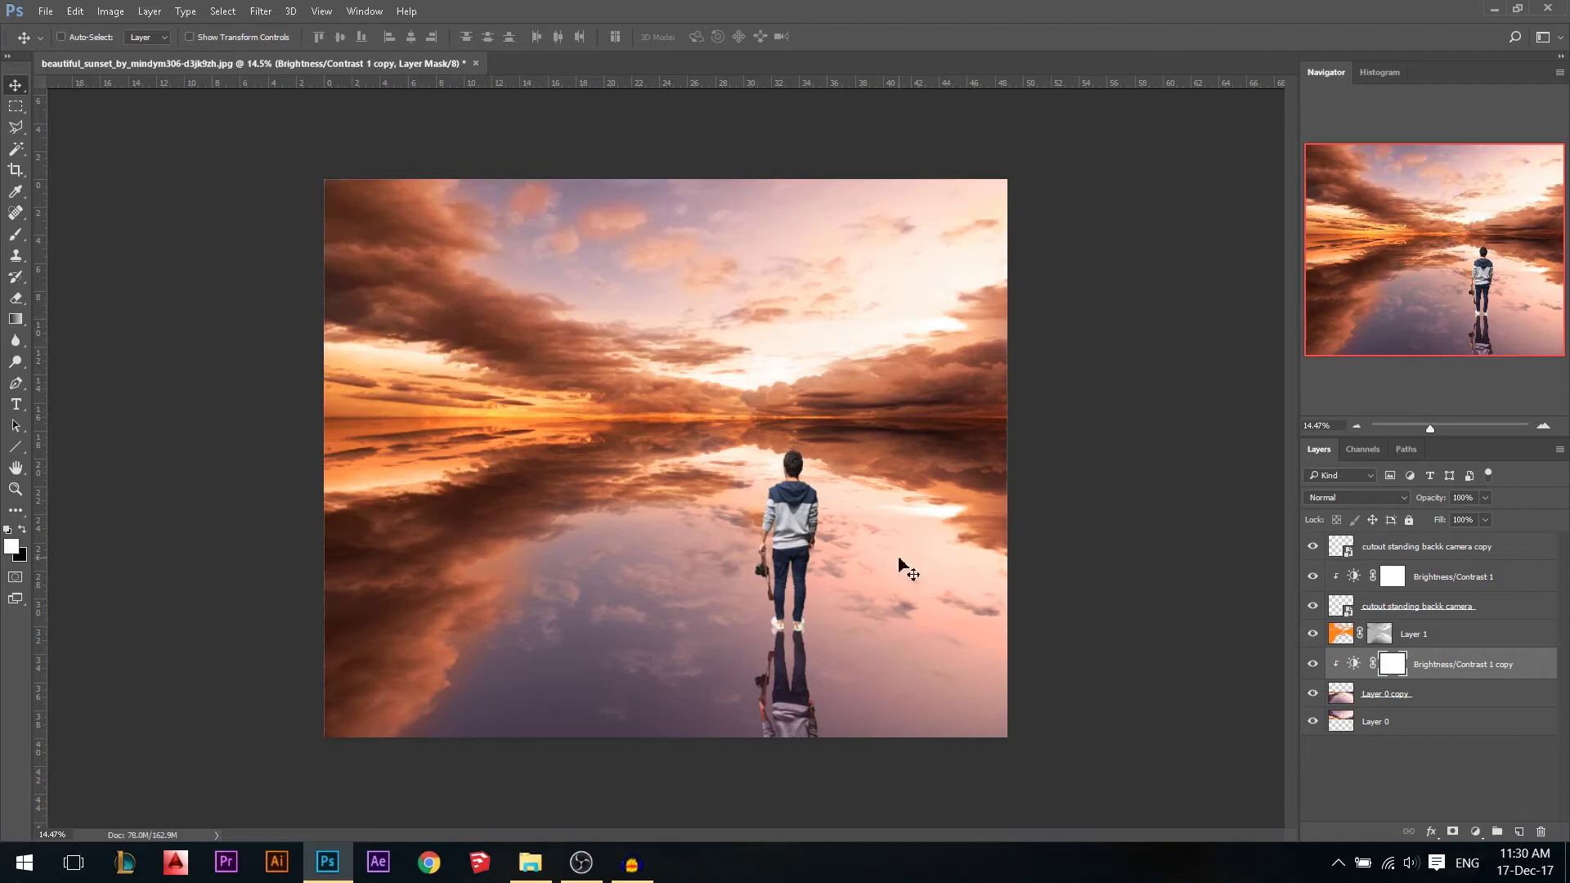
{"action": "left_click_drag", "start_coordinate": [1441, 500], "coordinate": [1423, 503]}
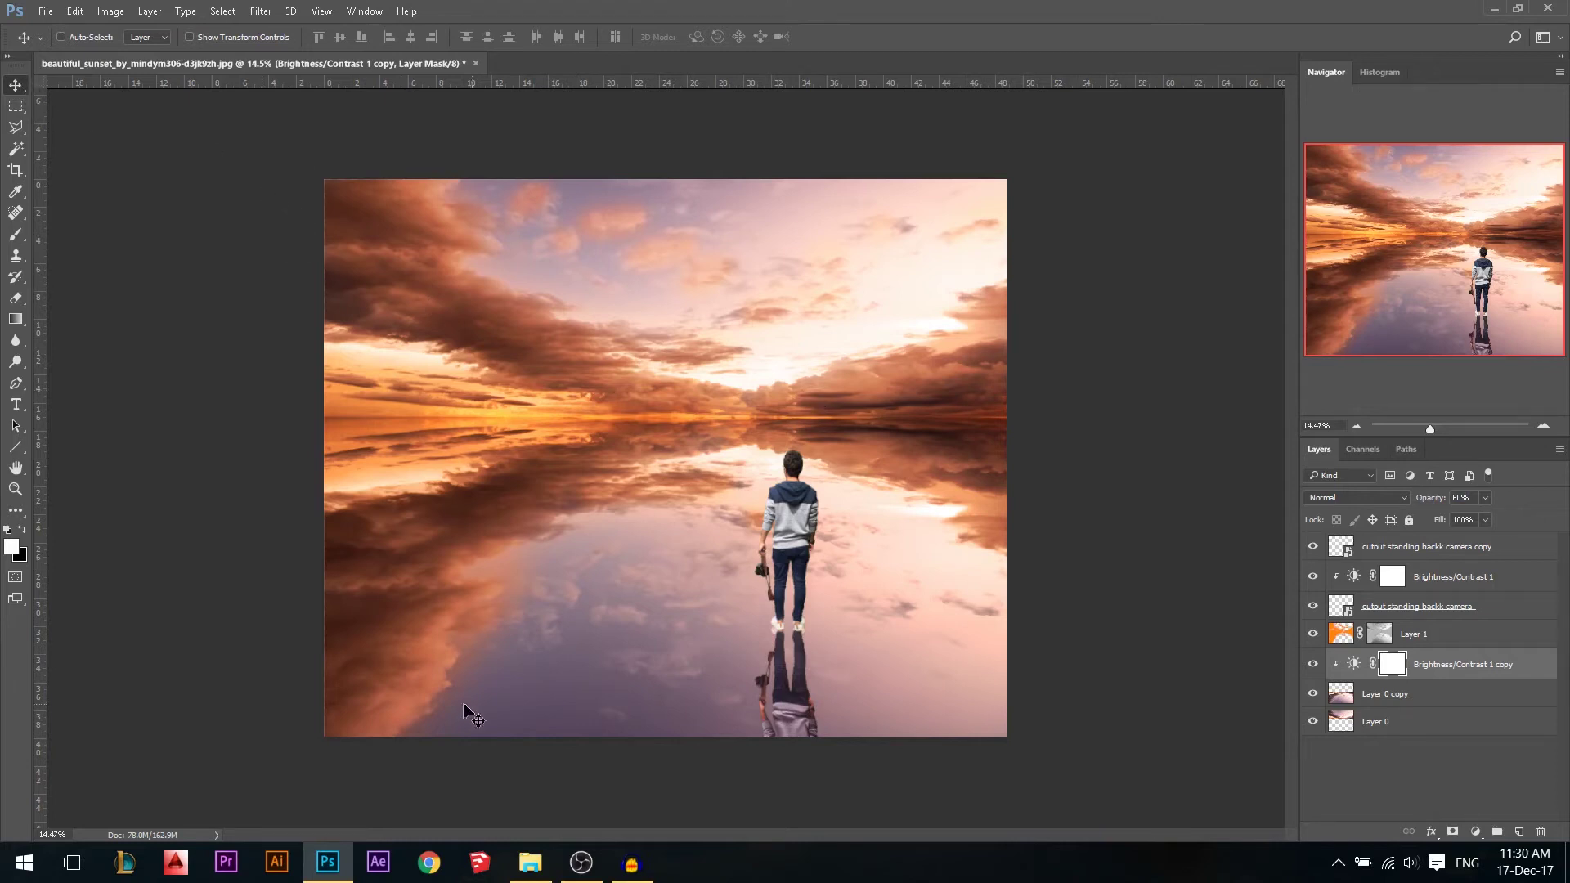
Place the street lamp cutout, move its layer above Layer 1 and the lamp to the right.
{"action": "left_click", "coordinate": [530, 863]}
{"action": "left_click_drag", "start_coordinate": [810, 328], "coordinate": [864, 556]}
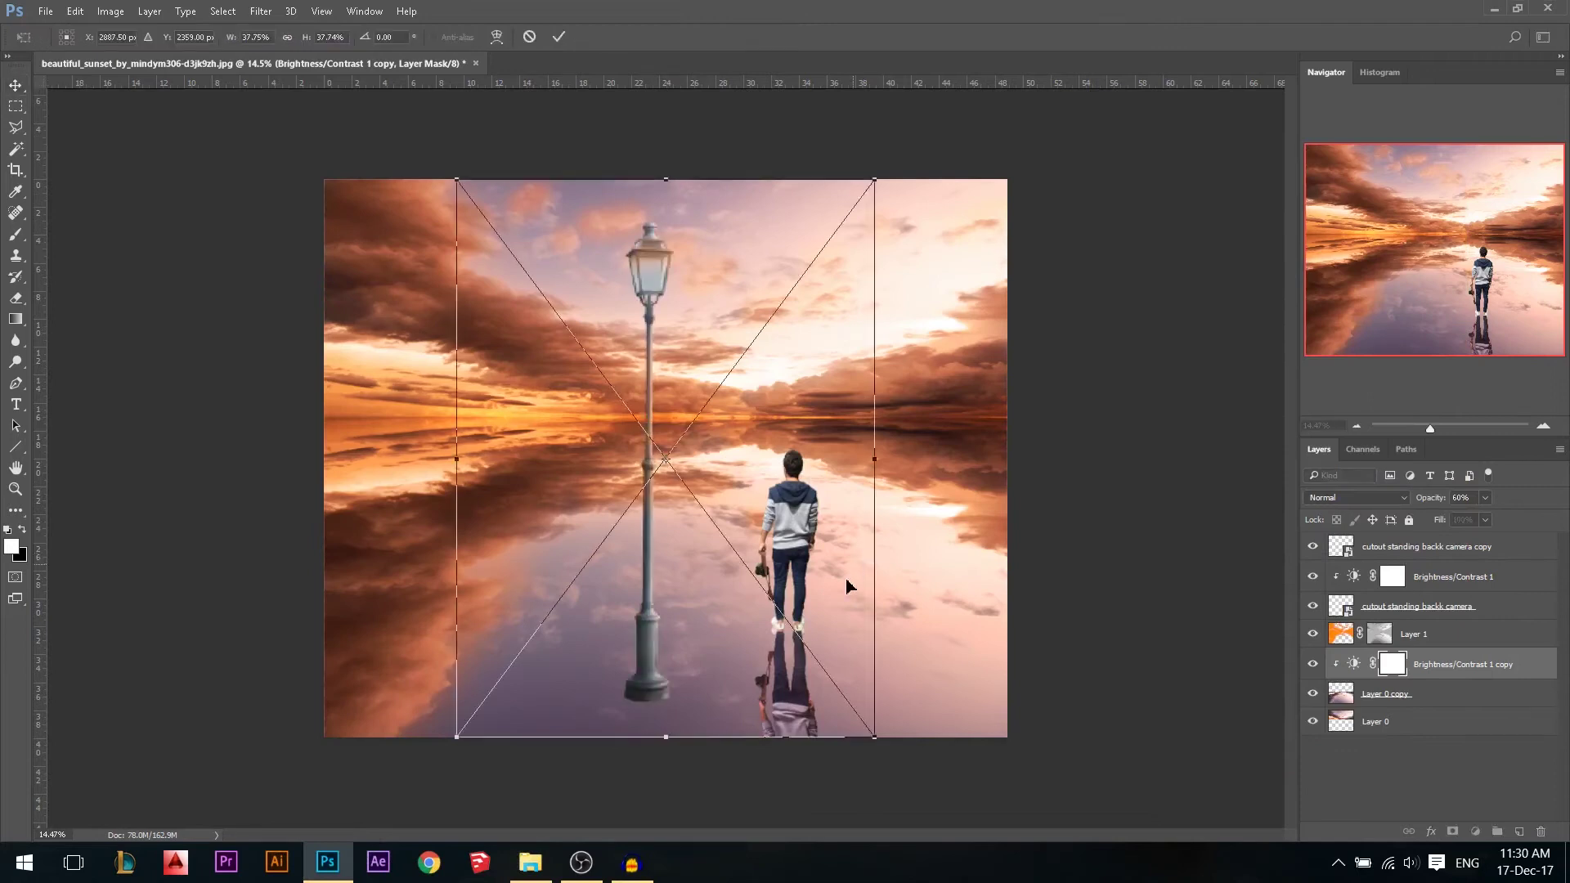
{"action": "key", "text": "Return"}
{"action": "left_click_drag", "start_coordinate": [1418, 671], "coordinate": [1419, 623]}
{"action": "left_click_drag", "start_coordinate": [700, 514], "coordinate": [952, 469]}
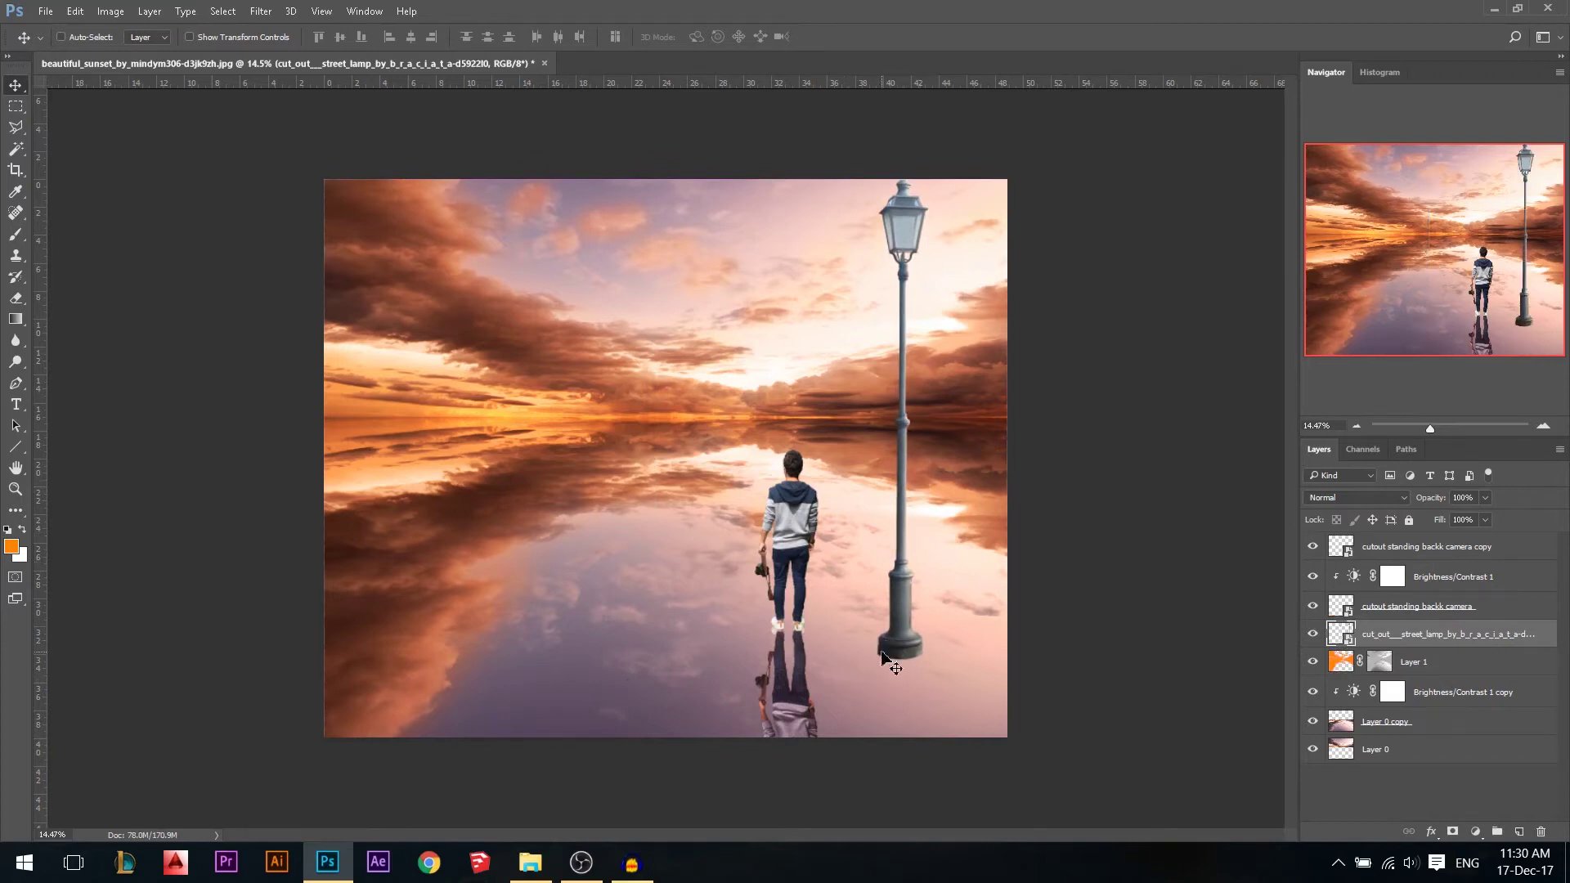
{"action": "key", "text": "ctrl"}
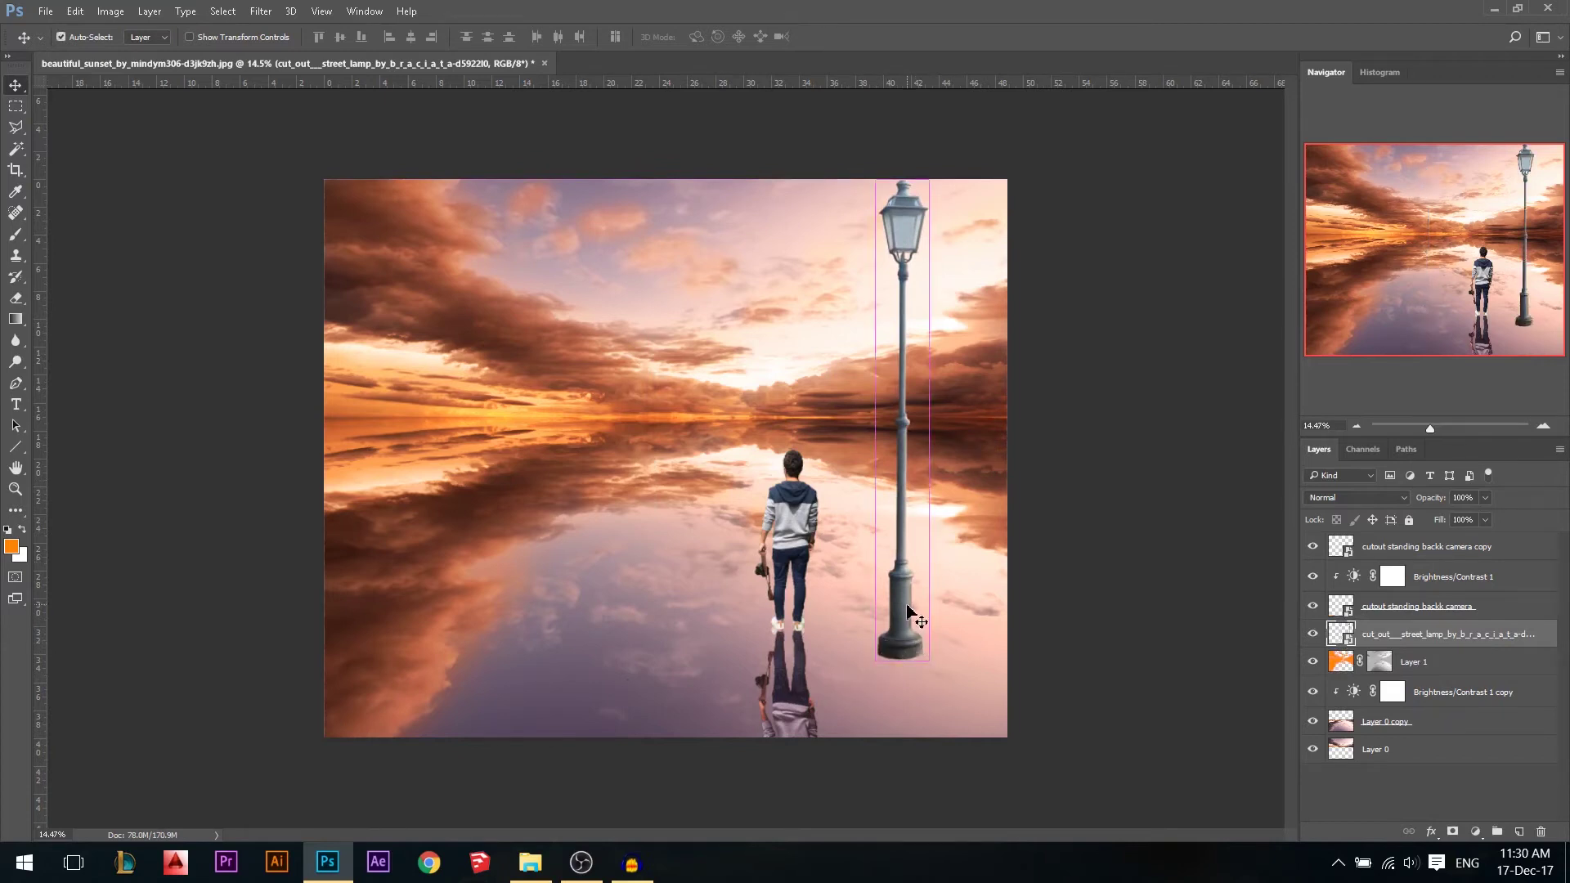
Flip the lamp horizontally, shrink it onto the water right of the man, and rasterize it.
{"action": "key", "text": "ctrl+t"}
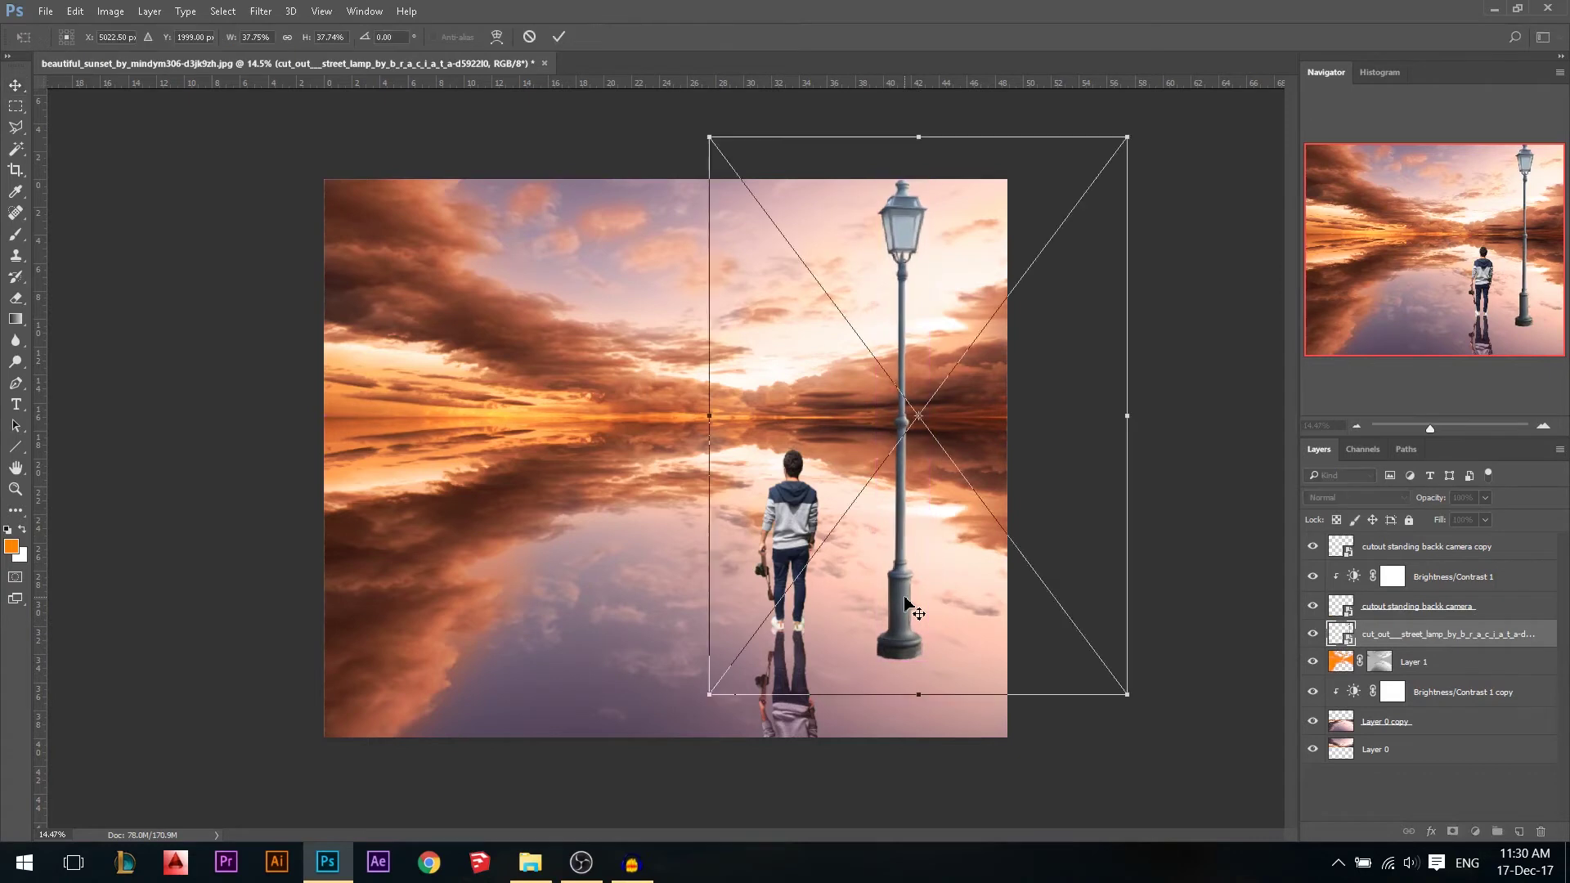
{"action": "right_click", "coordinate": [906, 603]}
{"action": "left_click", "coordinate": [1010, 565]}
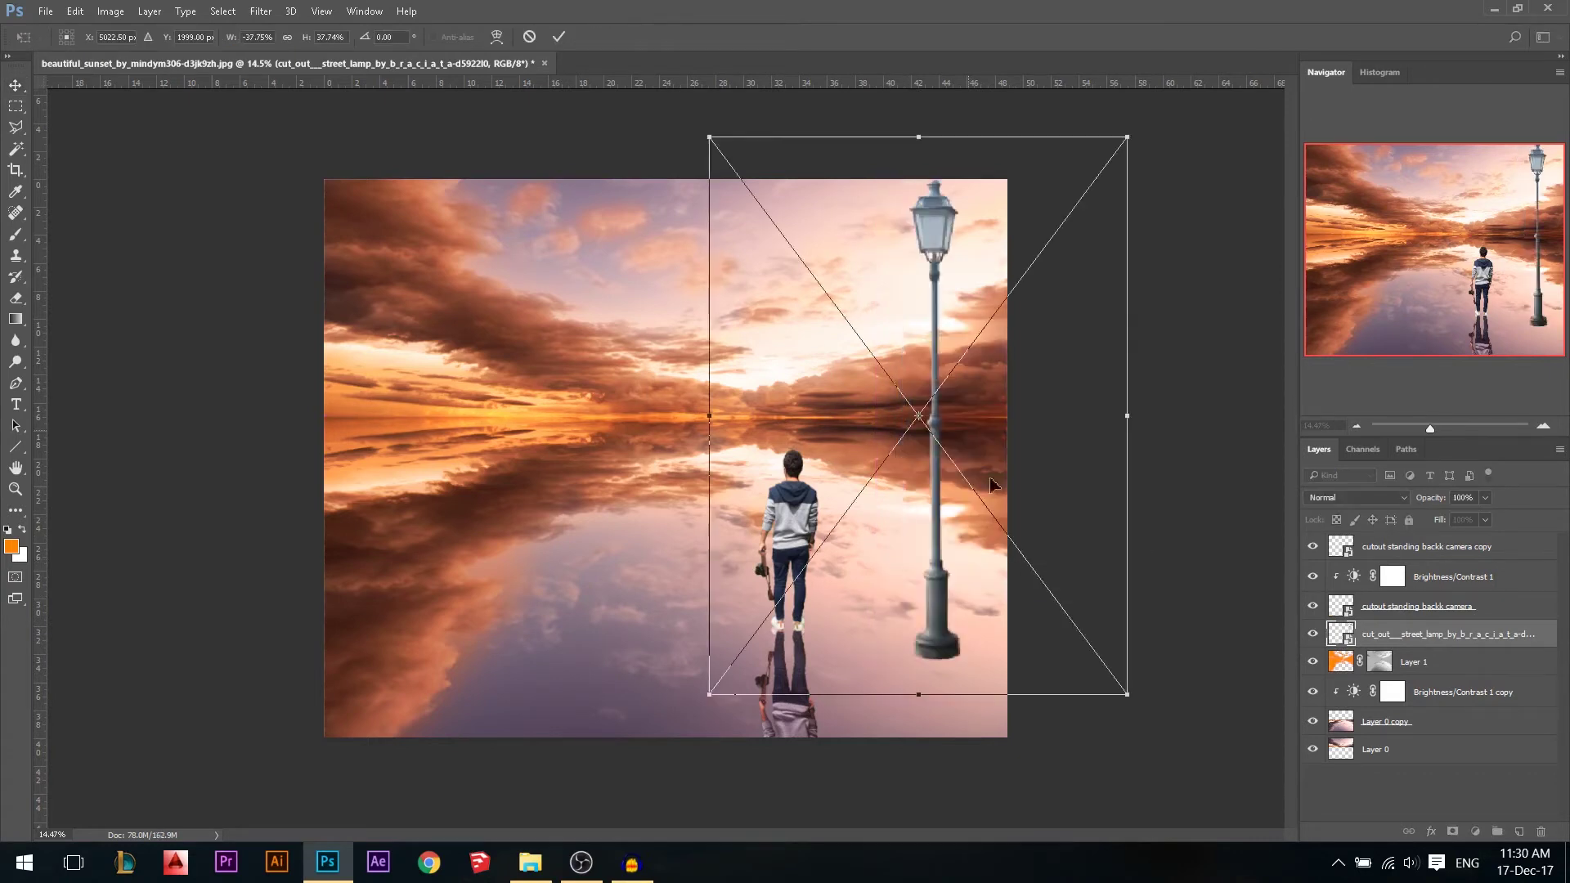
{"action": "left_click_drag", "start_coordinate": [1129, 140], "coordinate": [996, 360]}
{"action": "left_click_drag", "start_coordinate": [904, 518], "coordinate": [938, 476]}
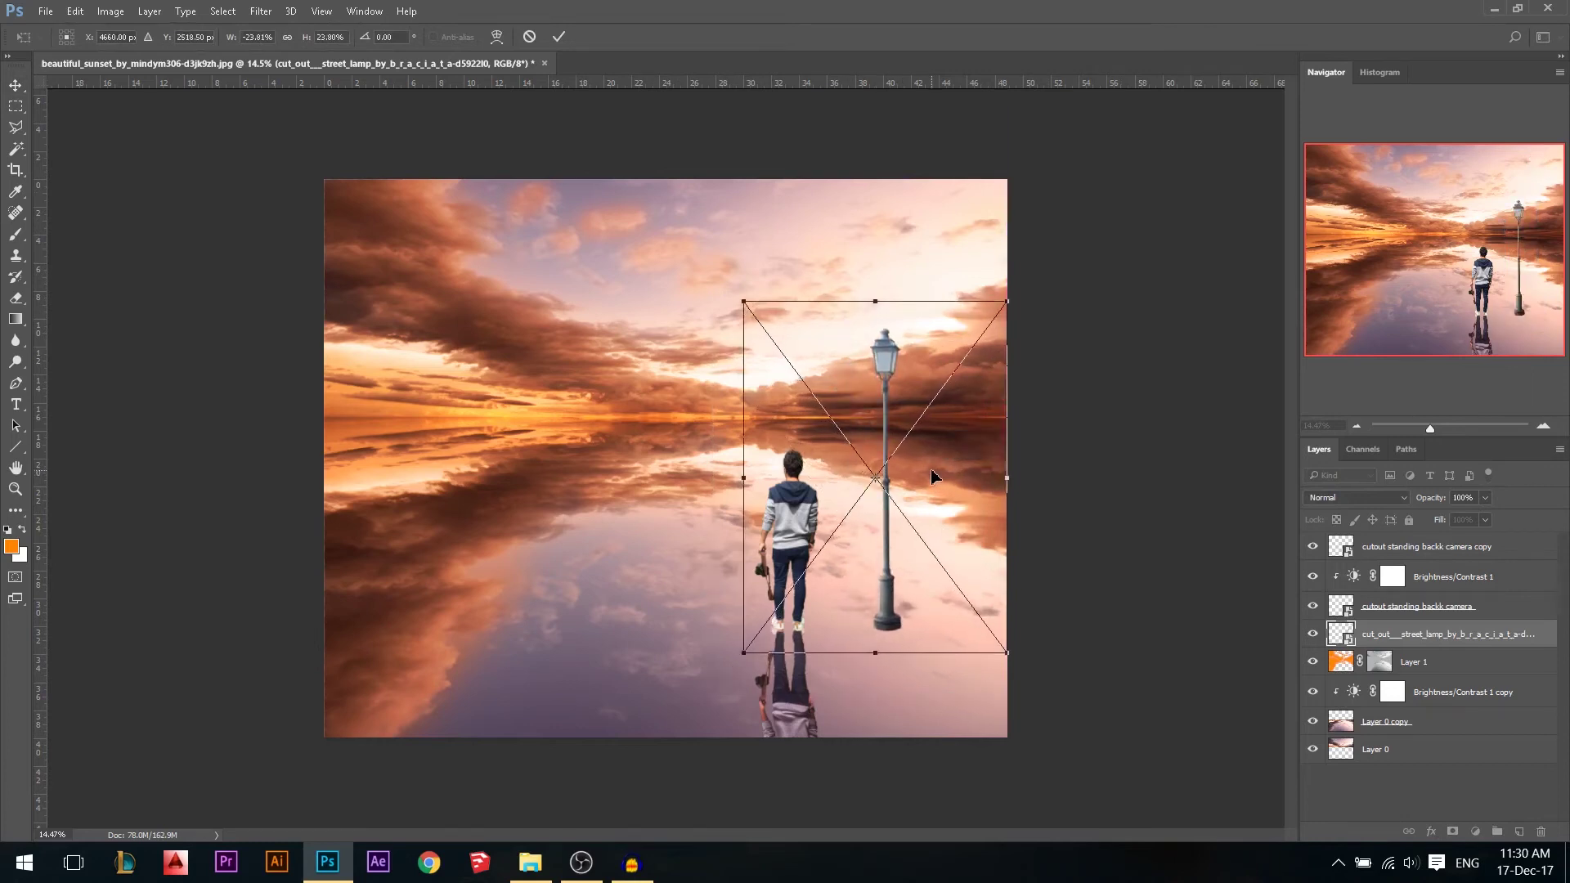
{"action": "key", "text": "Return"}
{"action": "right_click", "coordinate": [1396, 646]}
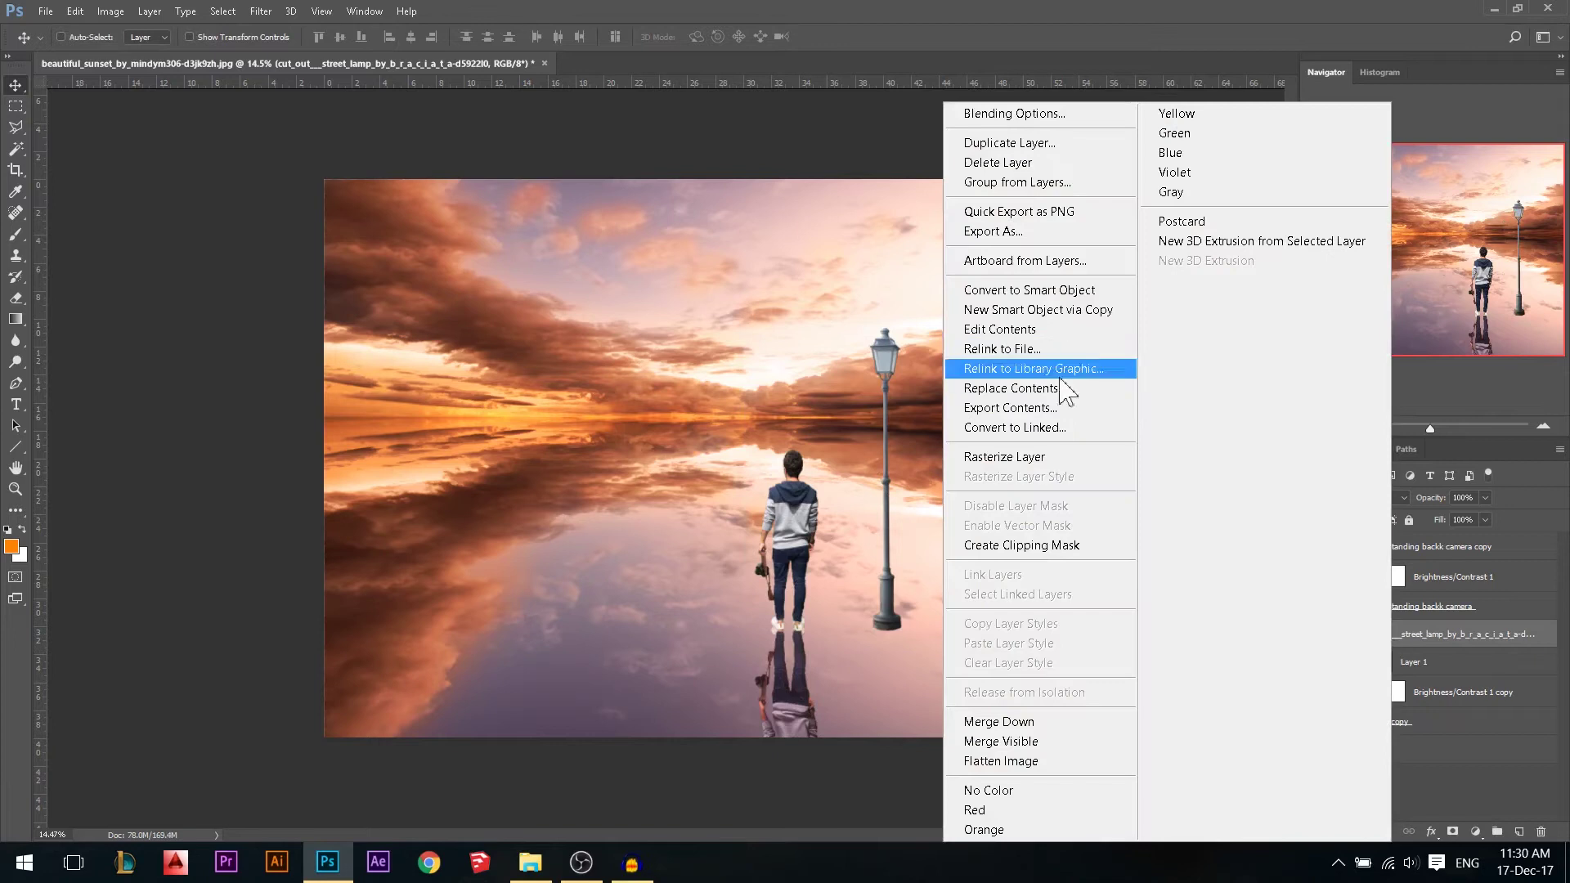
{"action": "left_click", "coordinate": [1005, 458]}
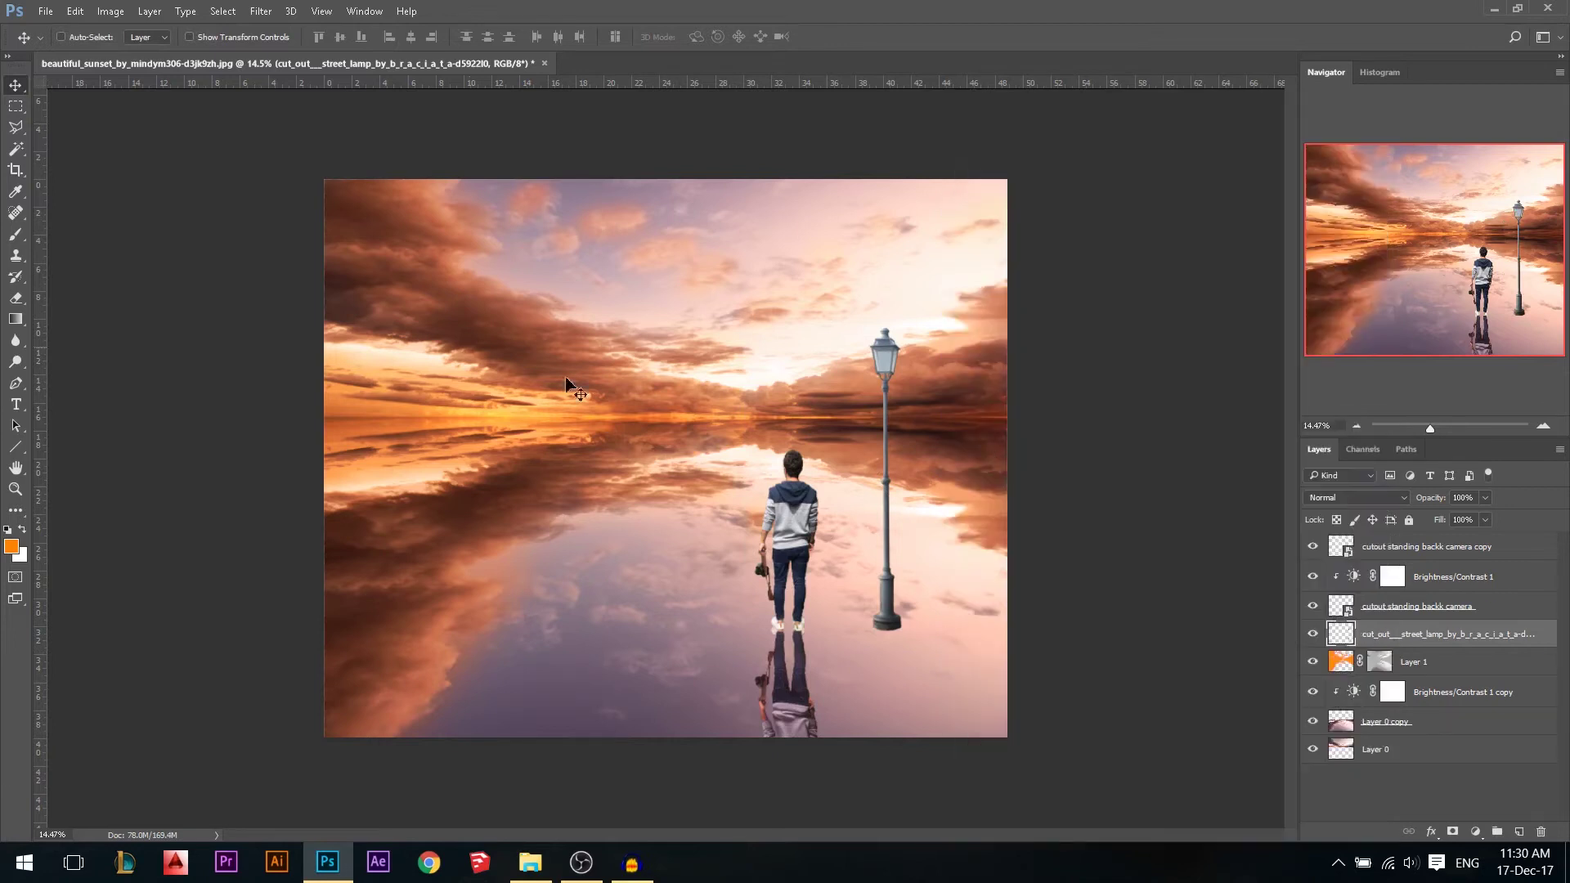
Delete a rectangular strip from the bottom of the lamp's base.
{"action": "left_click", "coordinate": [16, 107]}
{"action": "left_click_drag", "start_coordinate": [956, 667], "coordinate": [822, 627]}
{"action": "key", "text": "Delete"}
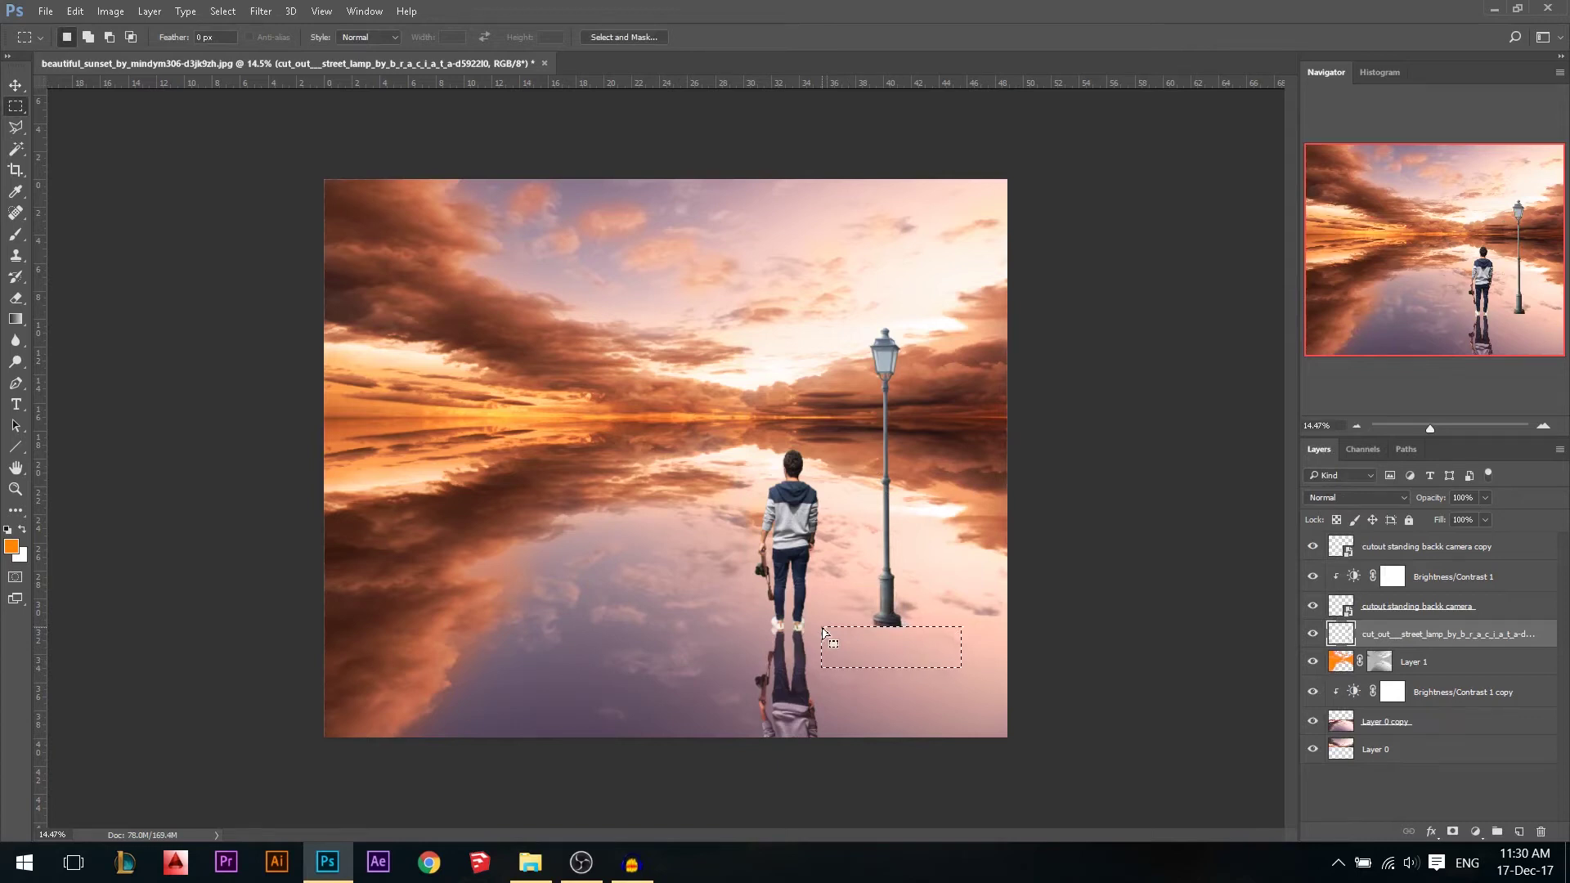
{"action": "key", "text": "ctrl+d"}
Duplicate the lamp, flip the copy vertically and place it below as a reflection.
{"action": "key", "text": "v"}
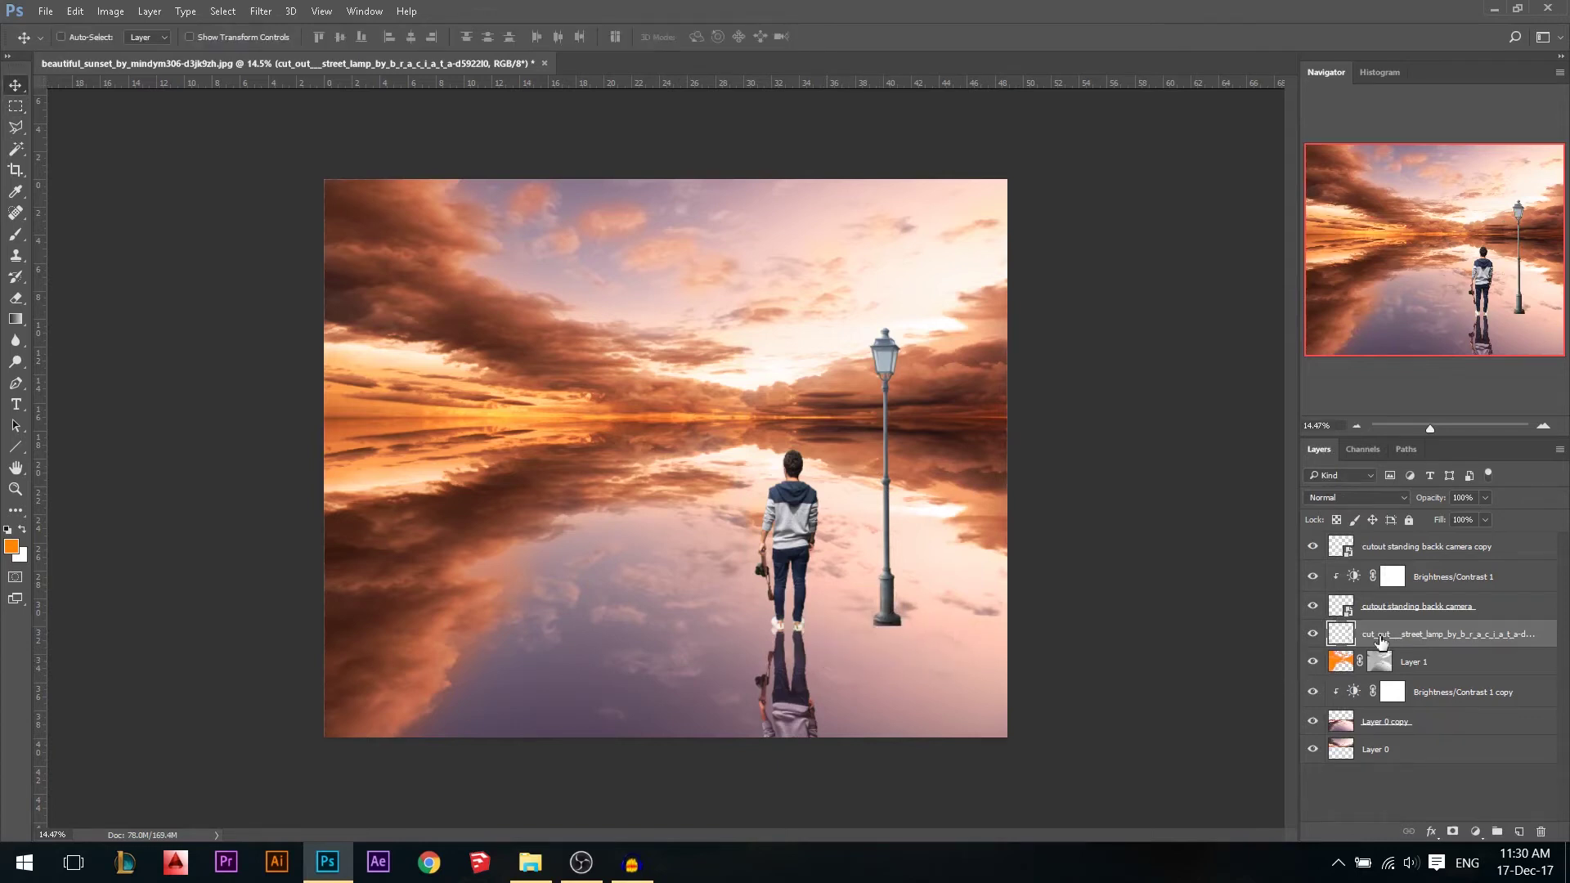
{"action": "left_click_drag", "start_coordinate": [889, 472], "coordinate": [884, 526]}
{"action": "key", "text": "ctrl+t"}
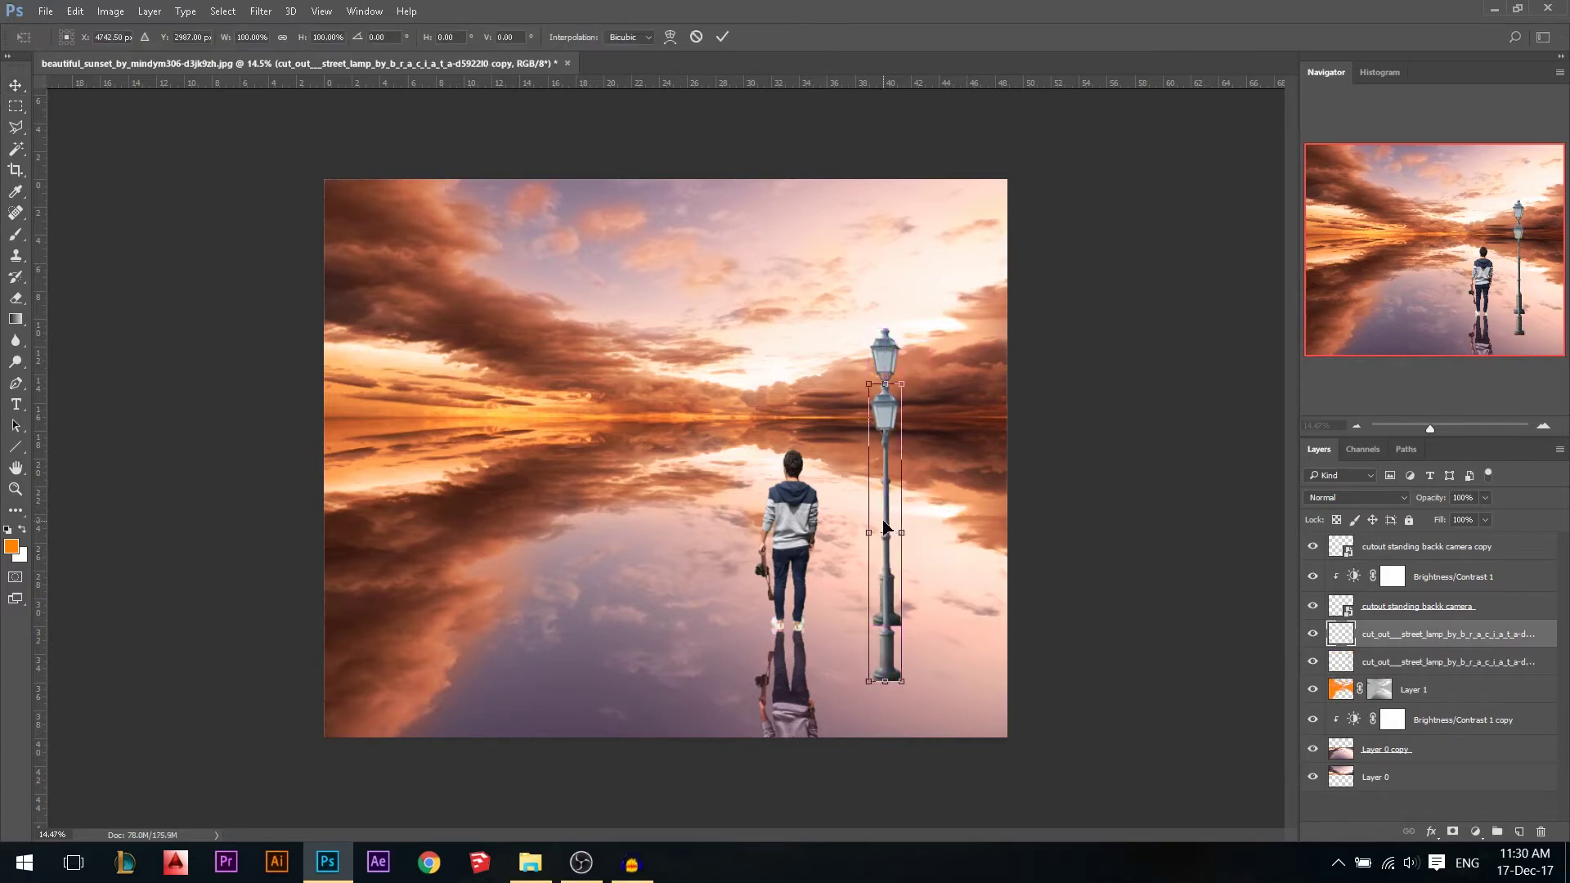
{"action": "right_click", "coordinate": [884, 523]}
{"action": "left_click", "coordinate": [965, 807]}
{"action": "key", "text": "Return"}
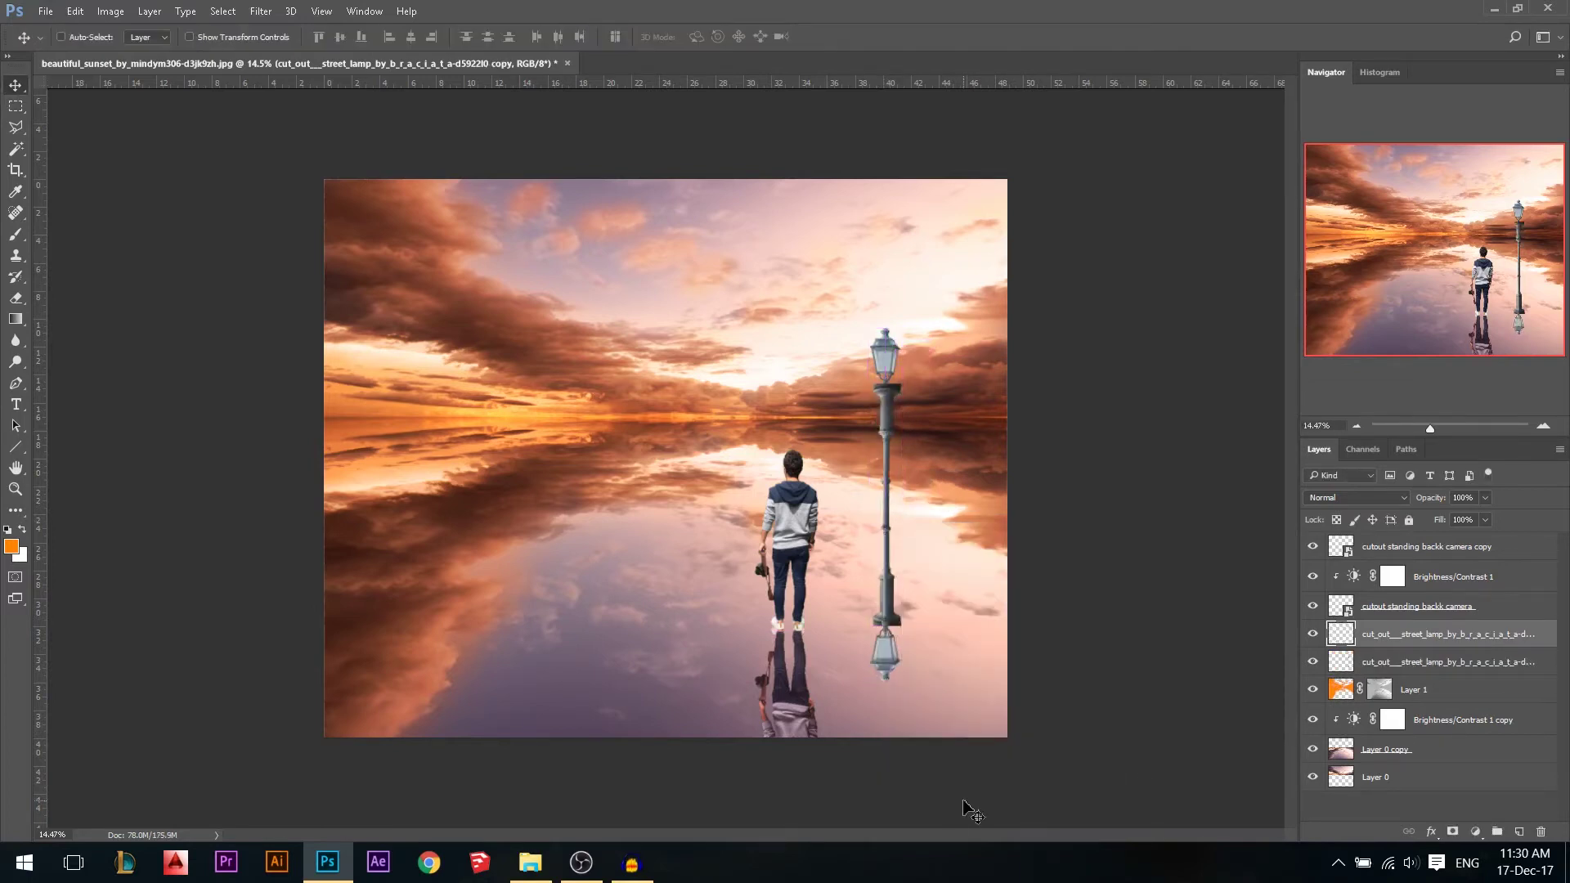
{"action": "left_click_drag", "start_coordinate": [914, 460], "coordinate": [893, 691]}
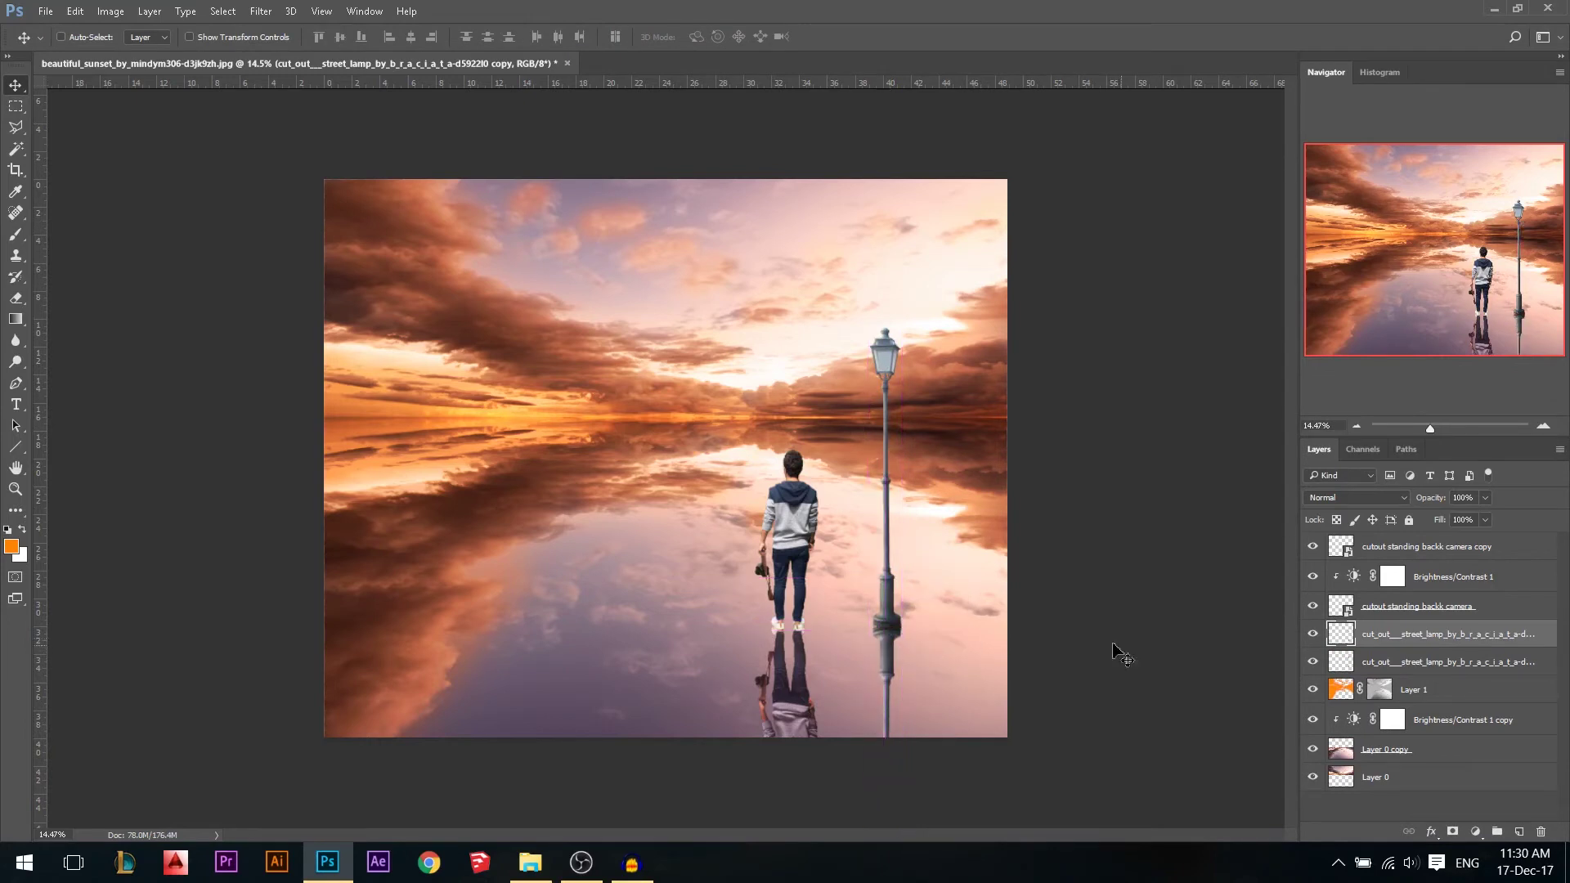
Blend the lamp reflection as Hard Light at 89% opacity and darken it to brightness -26.
{"action": "left_click", "coordinate": [1390, 497]}
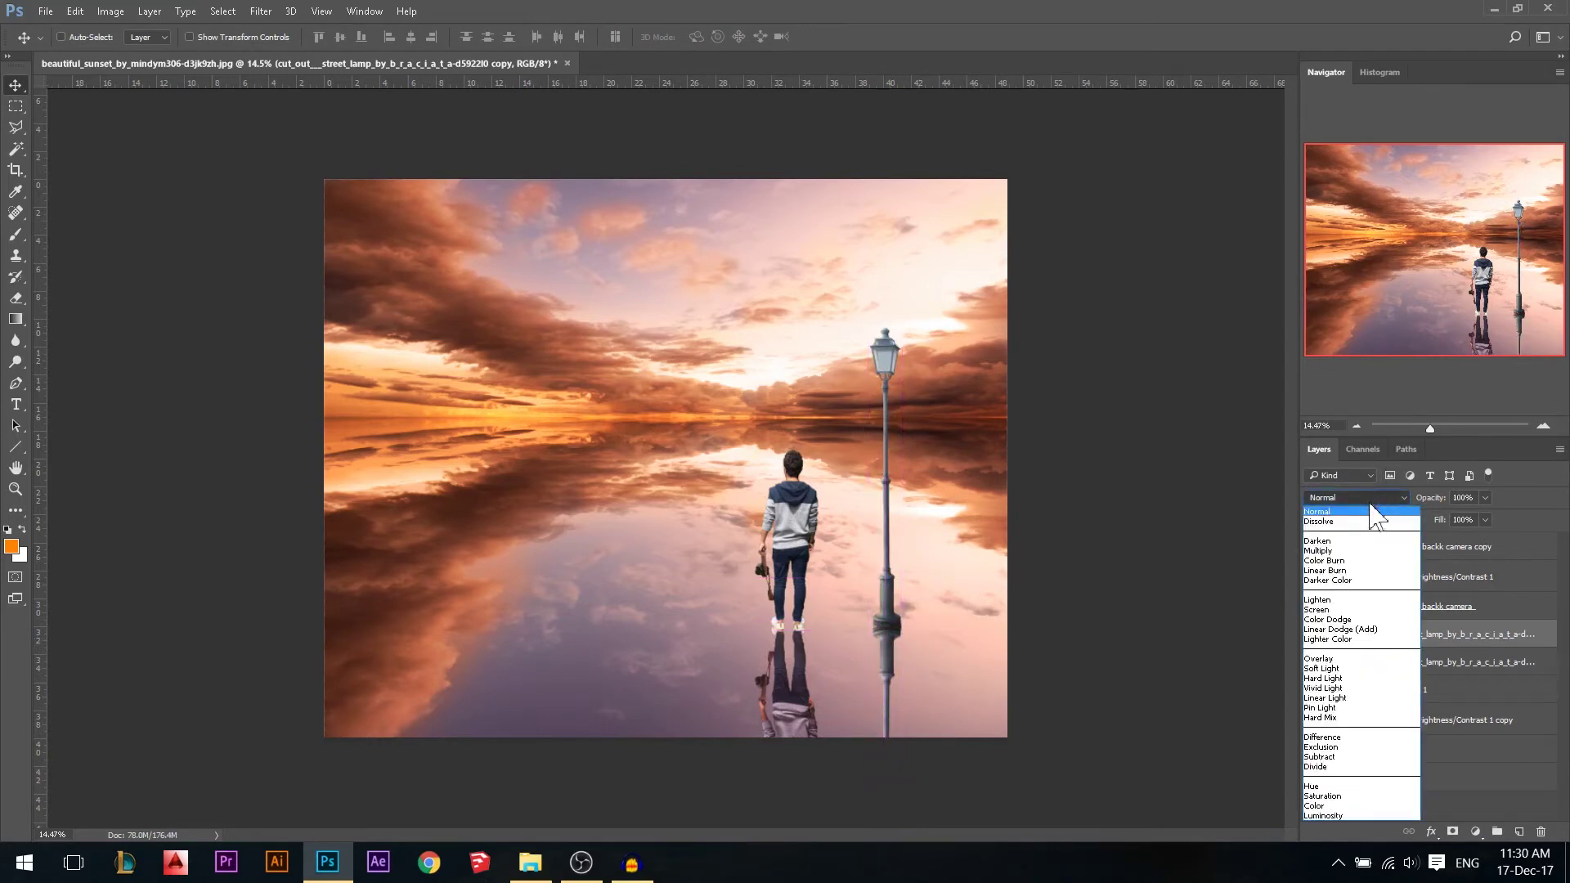
{"action": "left_click", "coordinate": [1341, 679]}
{"action": "left_click_drag", "start_coordinate": [1441, 506], "coordinate": [1436, 506]}
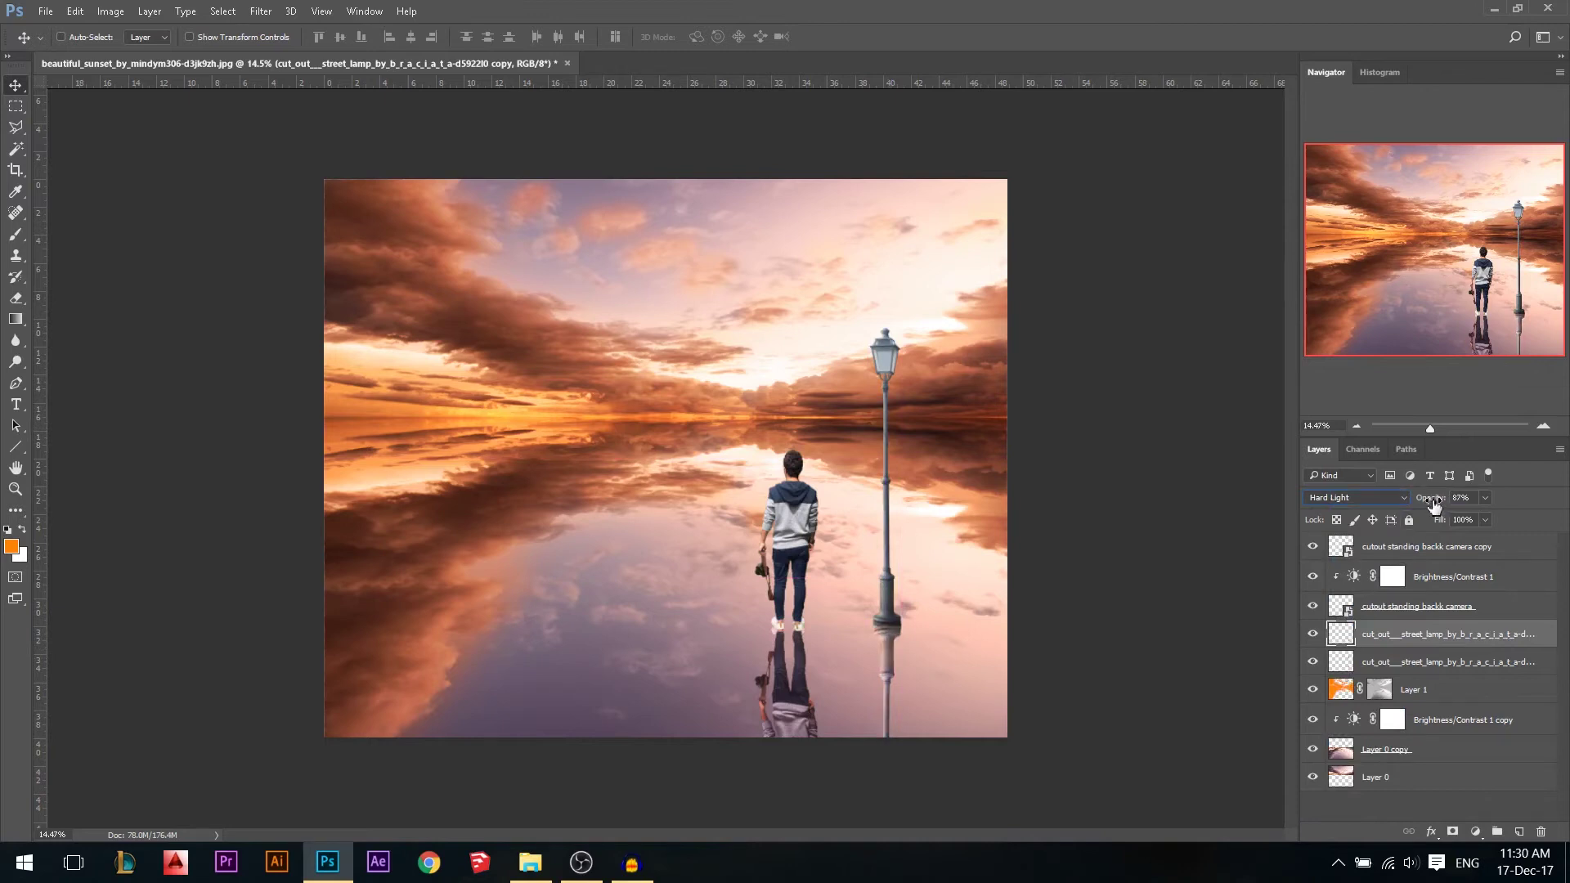
{"action": "left_click", "coordinate": [110, 12]}
{"action": "mouse_move", "coordinate": [286, 62]}
{"action": "left_click", "coordinate": [374, 65]}
{"action": "left_click_drag", "start_coordinate": [1067, 270], "coordinate": [1062, 267]}
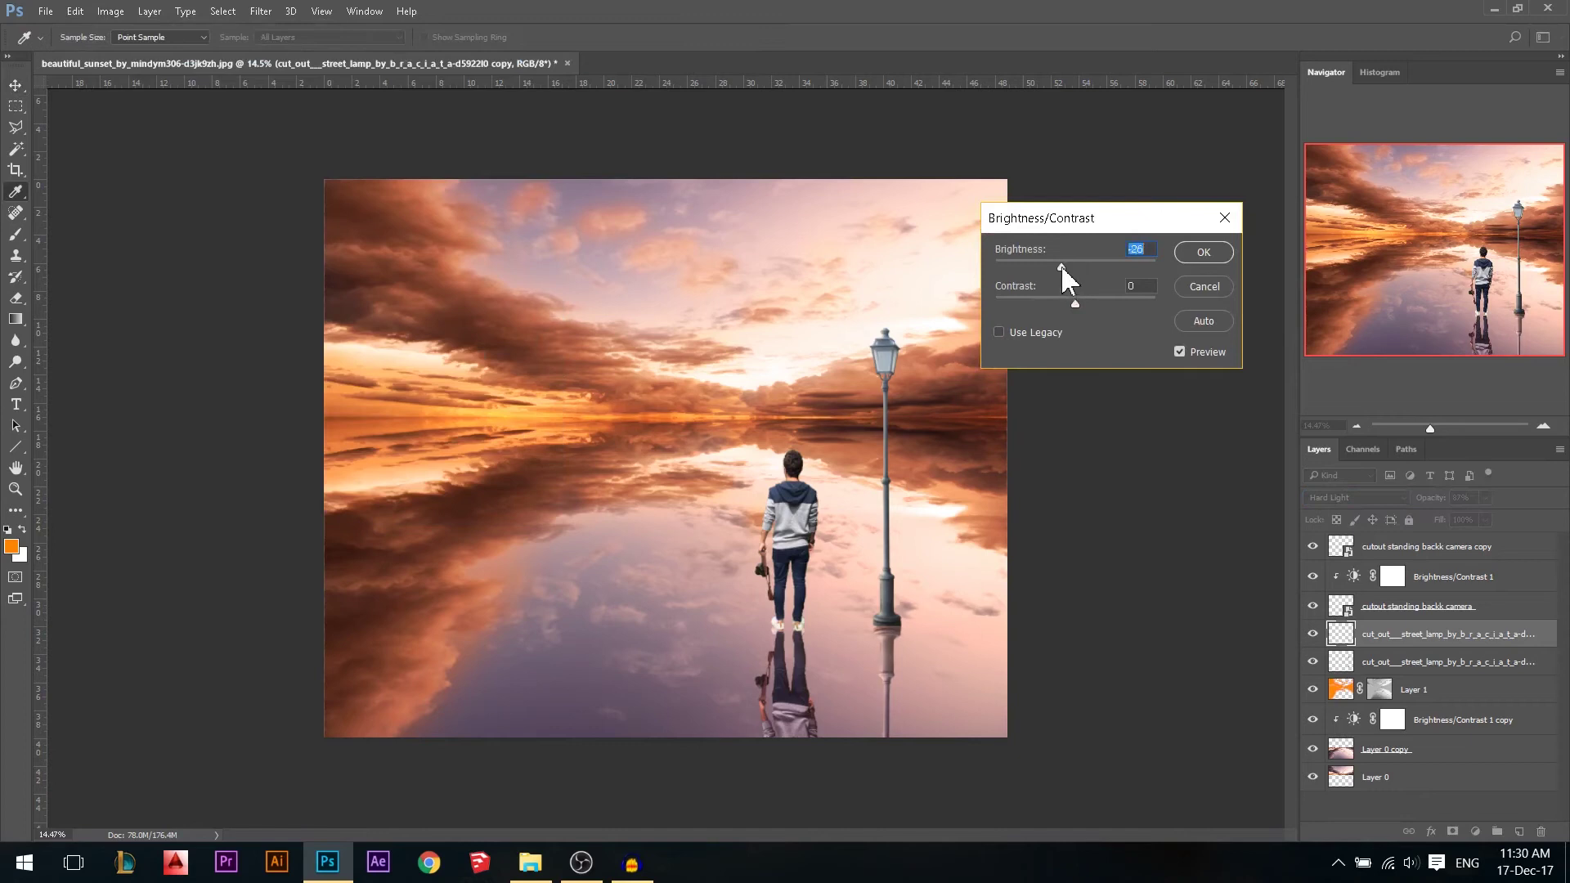
{"action": "left_click", "coordinate": [1194, 250]}
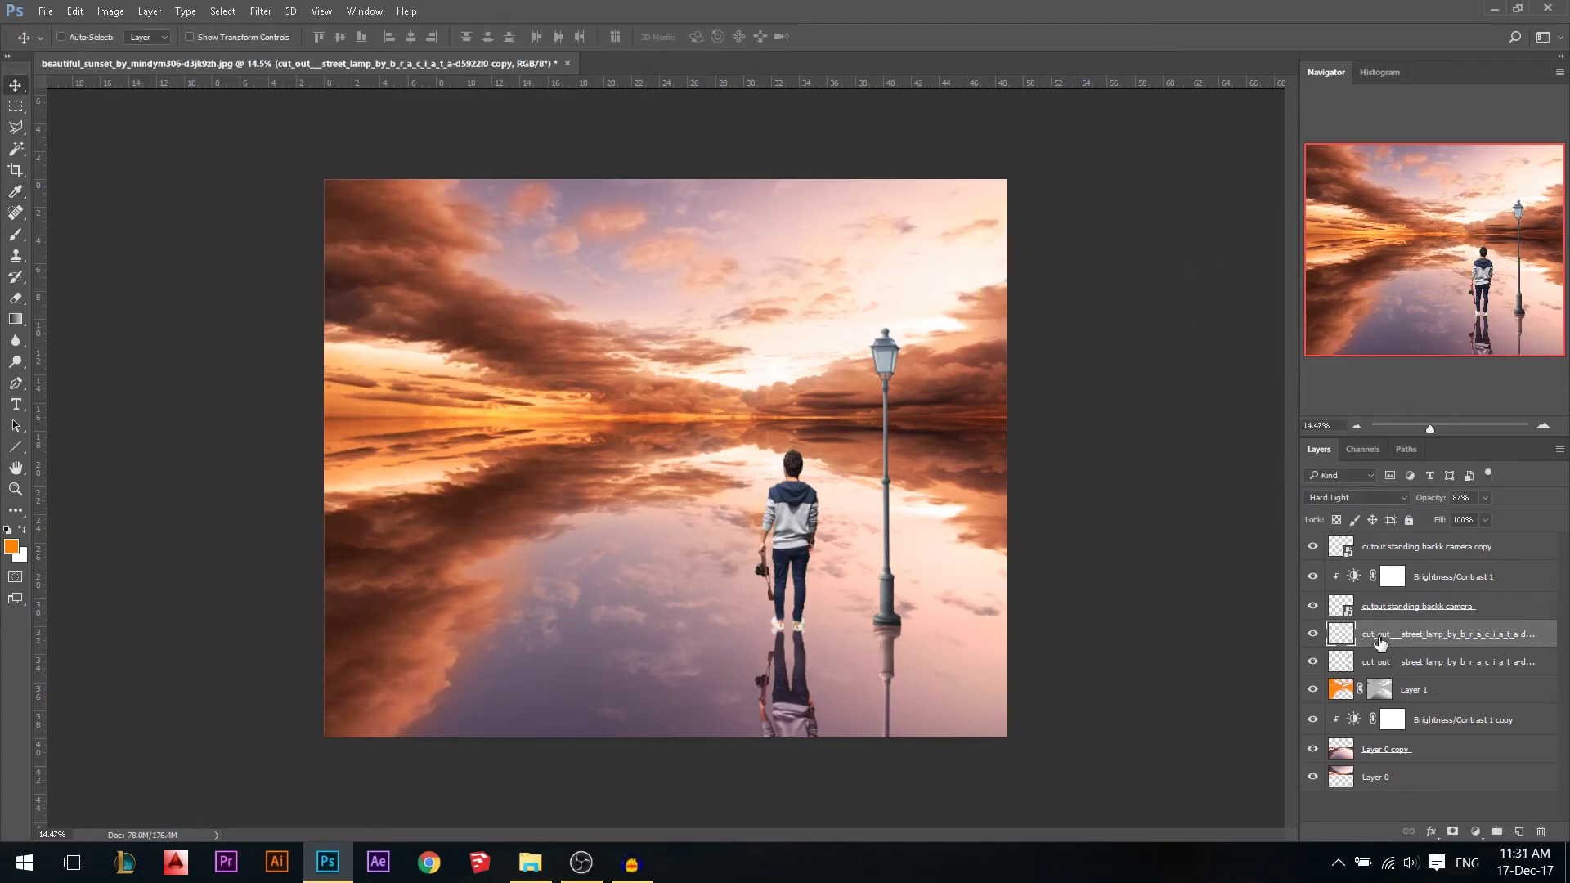
Select the upright street lamp layer in the Layers panel.
{"action": "scroll", "coordinate": [1006, 669], "scroll_direction": "up", "scroll_amount": 2}
{"action": "right_click", "coordinate": [936, 348]}
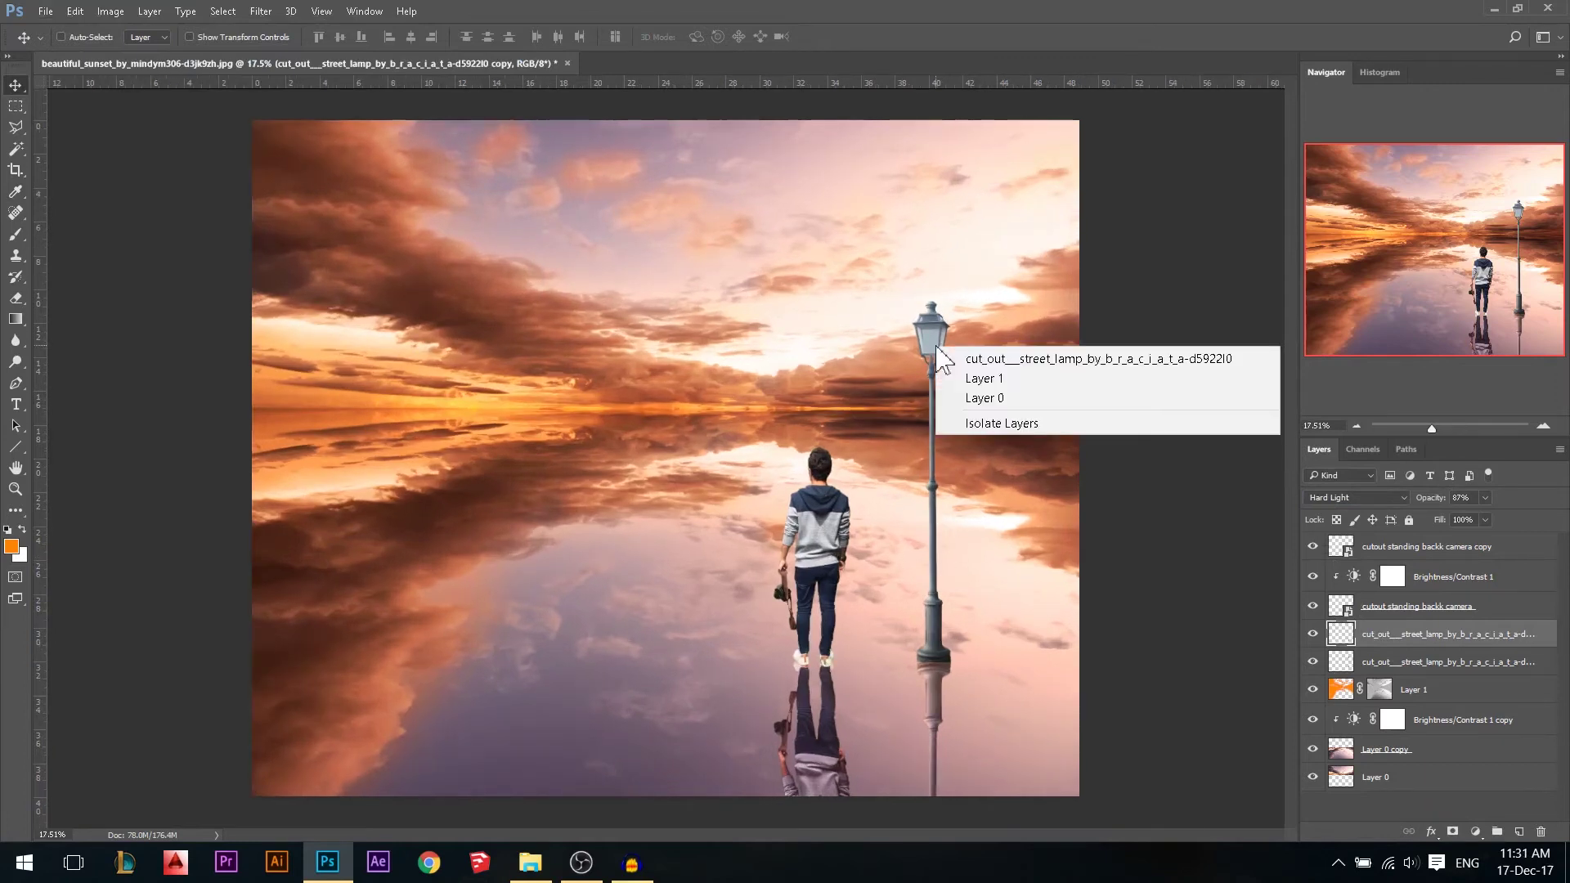
{"action": "left_click", "coordinate": [1063, 357]}
{"action": "left_click", "coordinate": [1313, 661]}
{"action": "left_click", "coordinate": [1313, 661]}
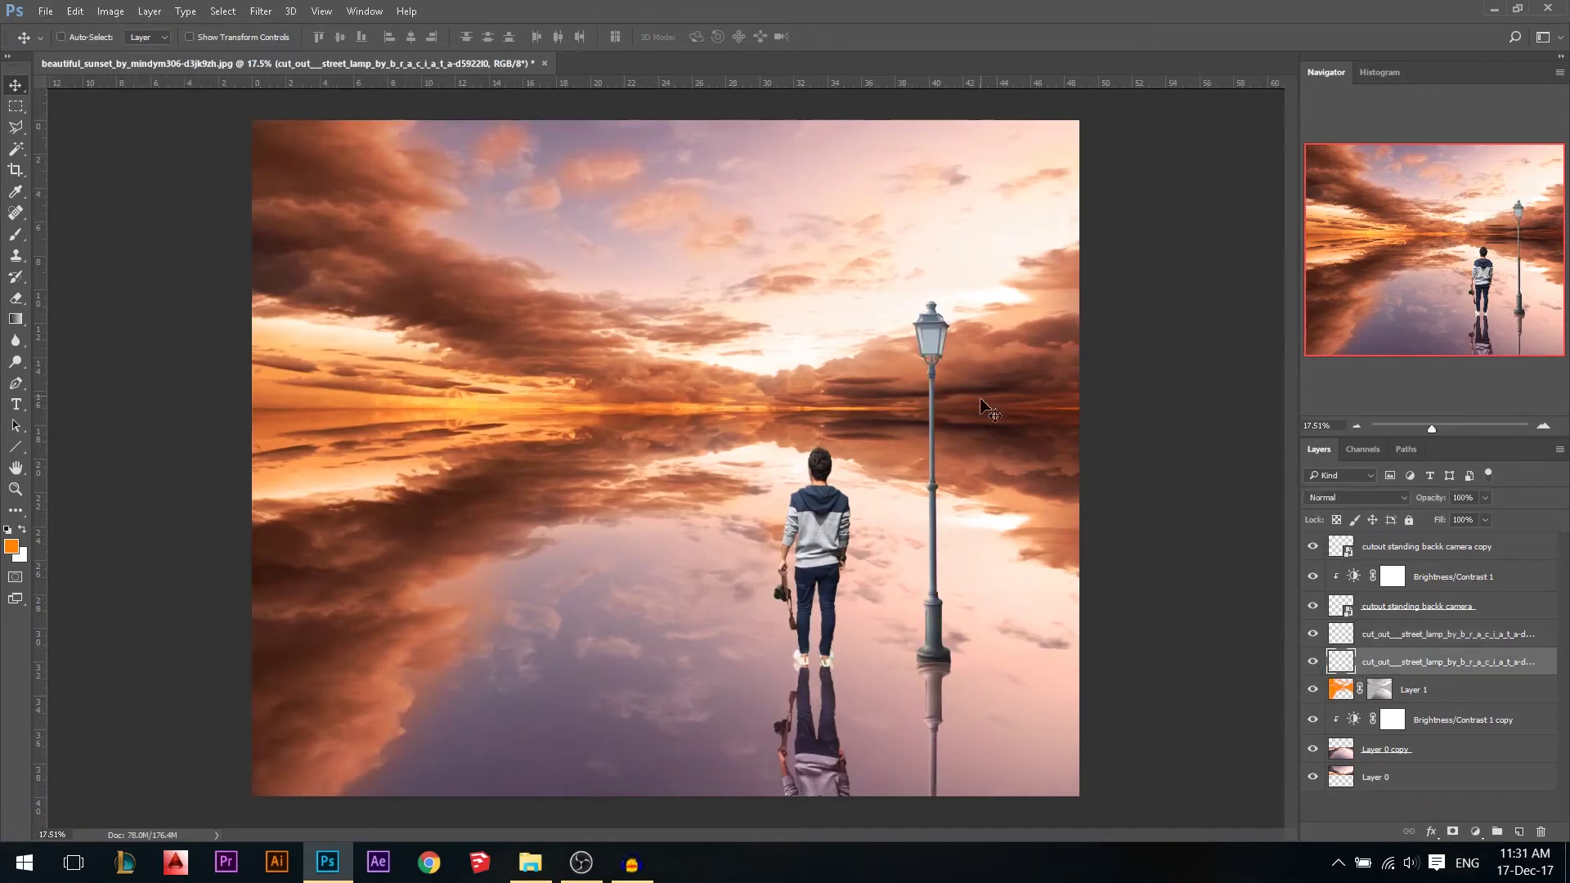
Add a Curves adjustment clipped to the street lamp and raise its Red midtones.
{"action": "left_click", "coordinate": [1477, 832]}
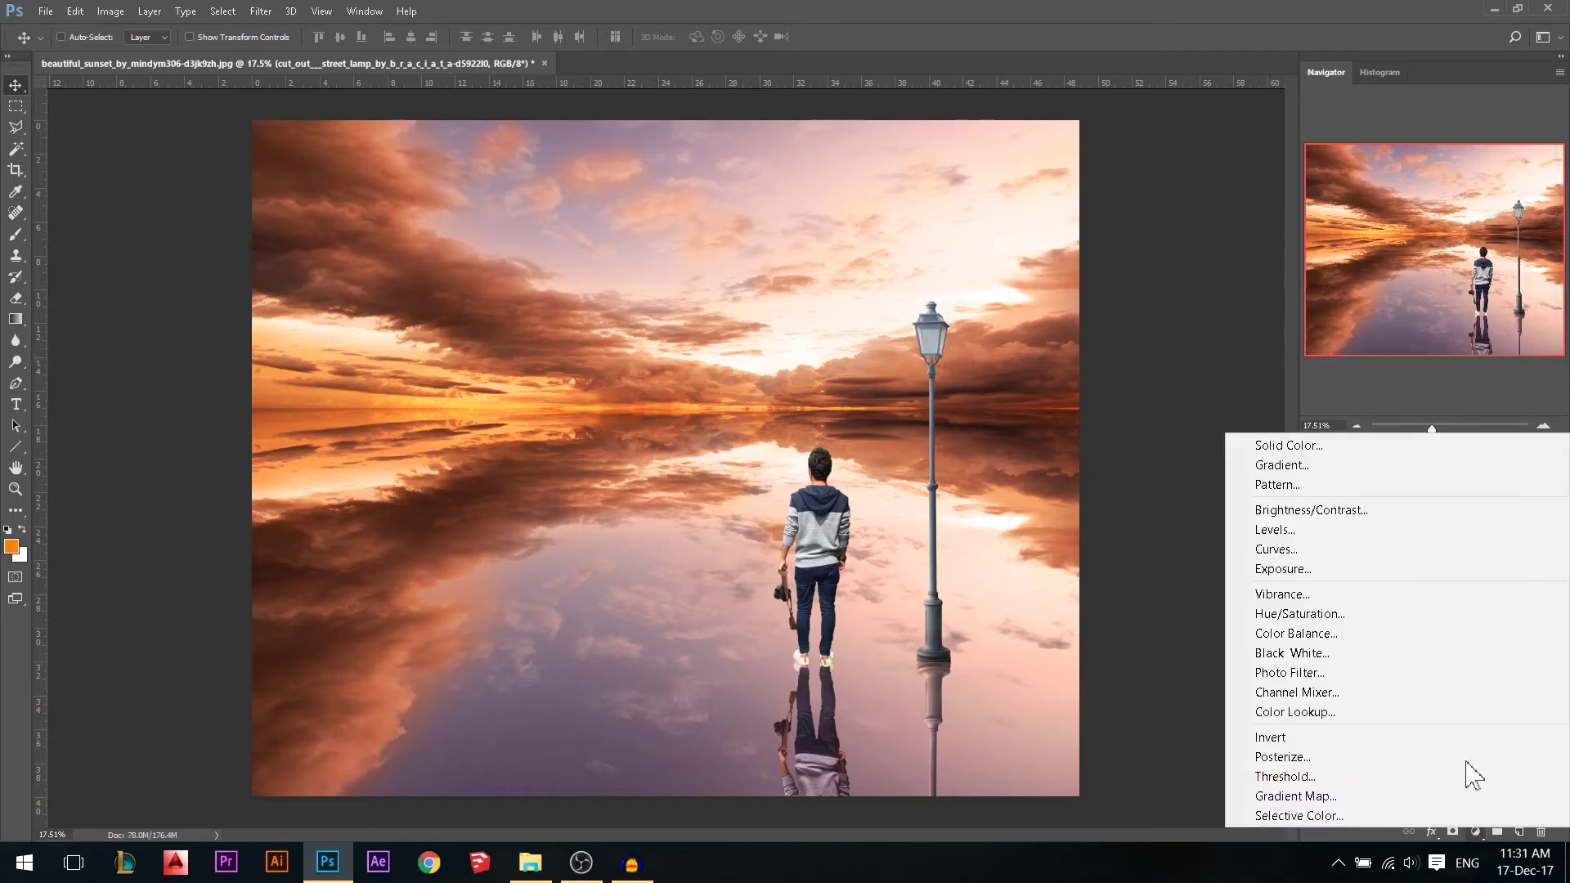
{"action": "left_click", "coordinate": [1284, 551]}
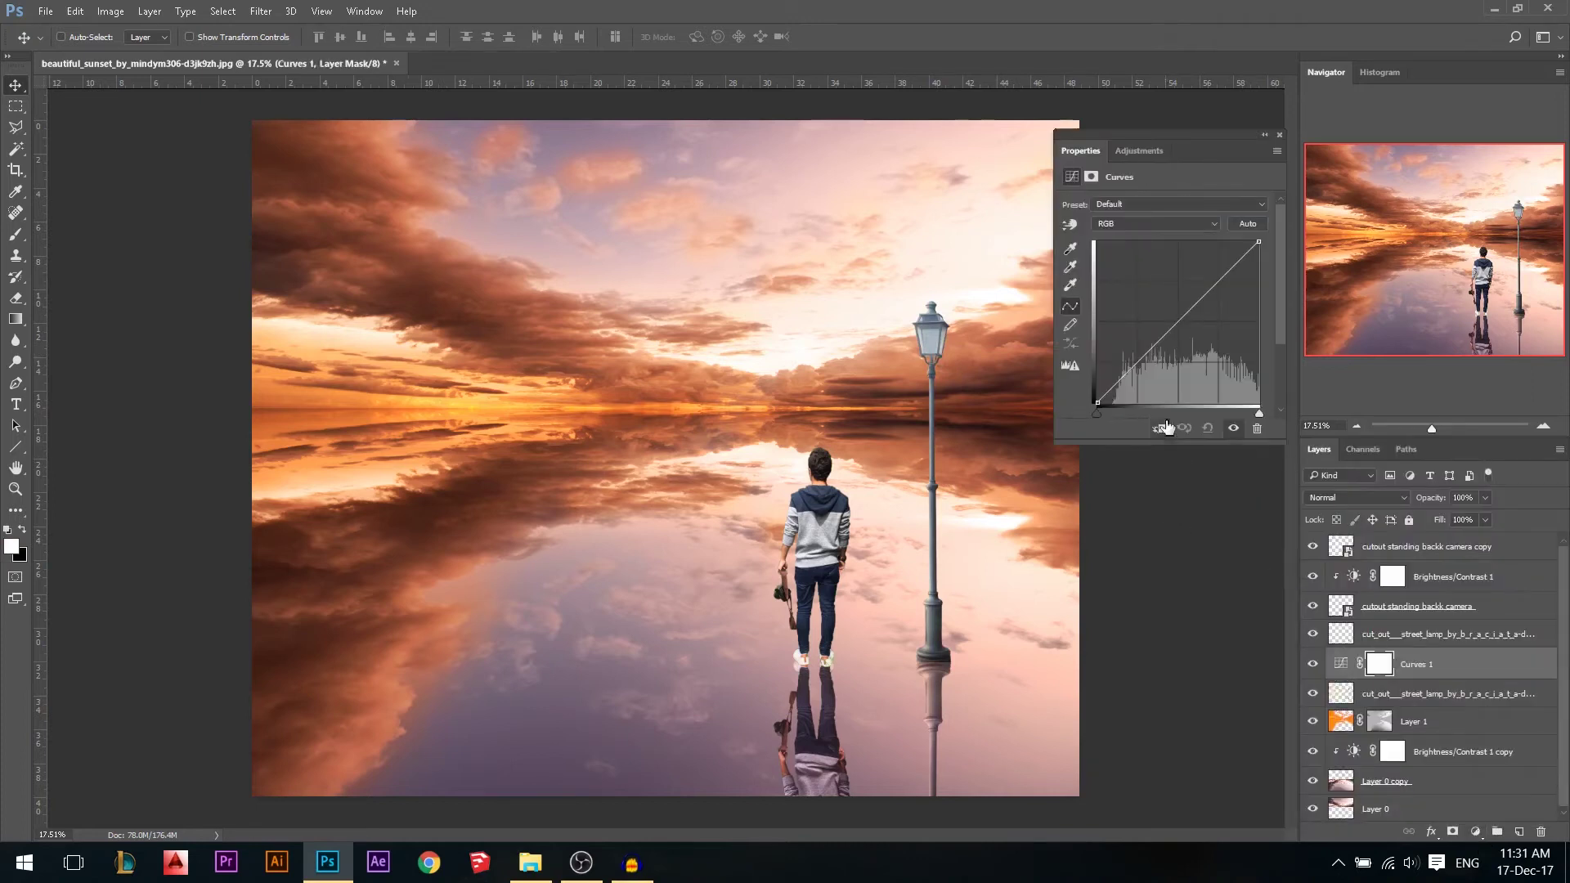
{"action": "left_click", "coordinate": [1162, 429]}
{"action": "left_click", "coordinate": [1121, 223]}
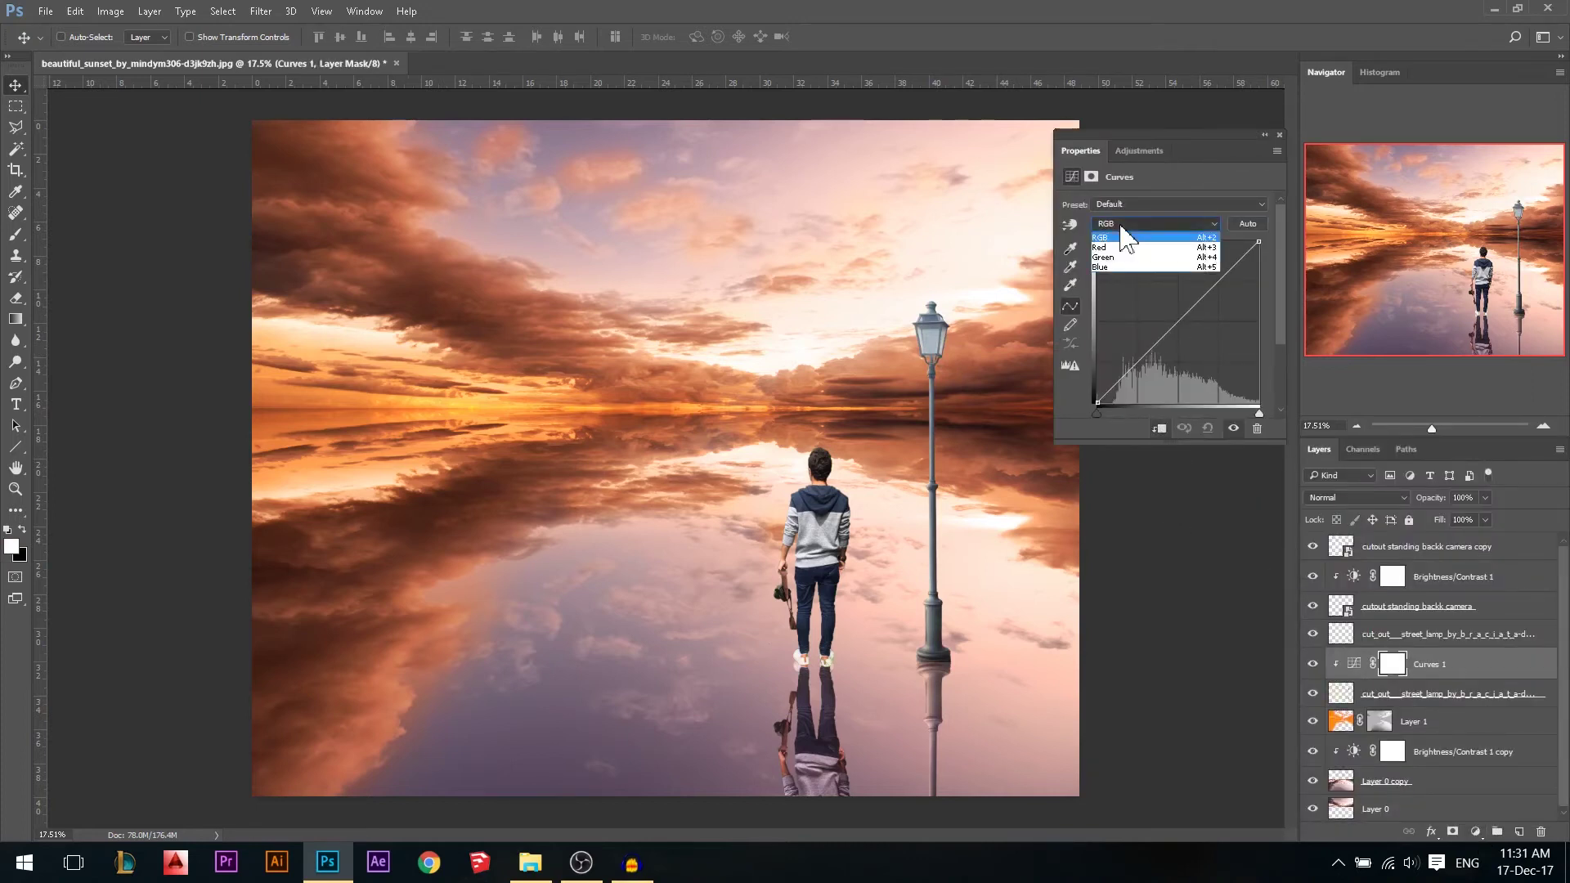
{"action": "left_click", "coordinate": [1122, 238]}
{"action": "left_click_drag", "start_coordinate": [1172, 321], "coordinate": [1165, 315]}
Lower the Blue curve slightly, set the Curves opacity to 93%, and select the upper lamp layer.
{"action": "left_click", "coordinate": [1155, 224]}
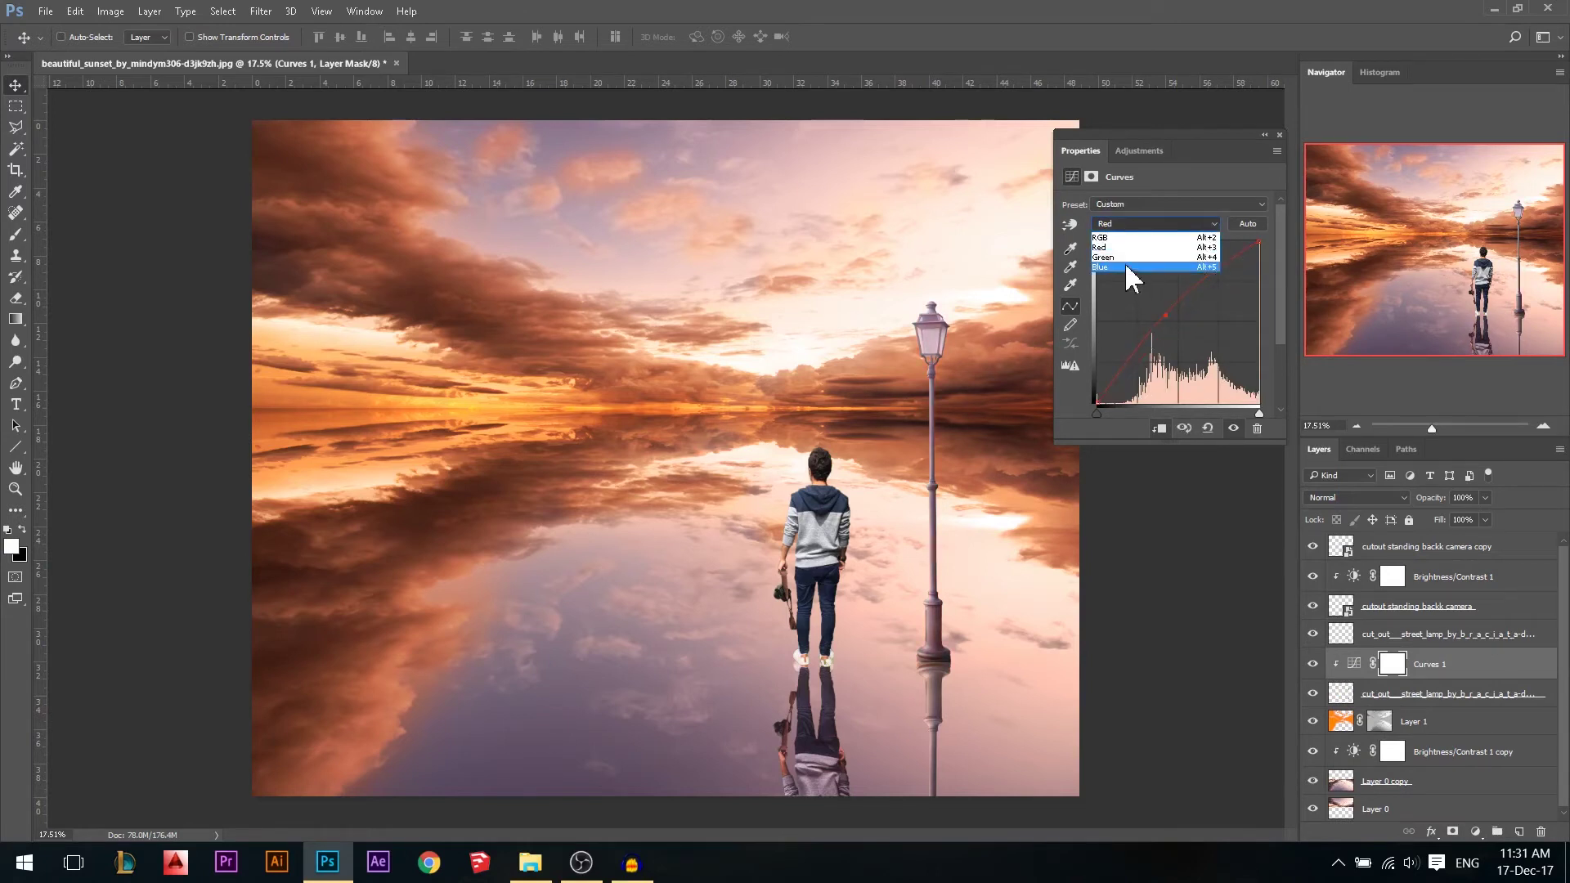
{"action": "left_click", "coordinate": [1127, 267]}
{"action": "left_click_drag", "start_coordinate": [1180, 326], "coordinate": [1183, 328]}
{"action": "left_click", "coordinate": [1280, 135]}
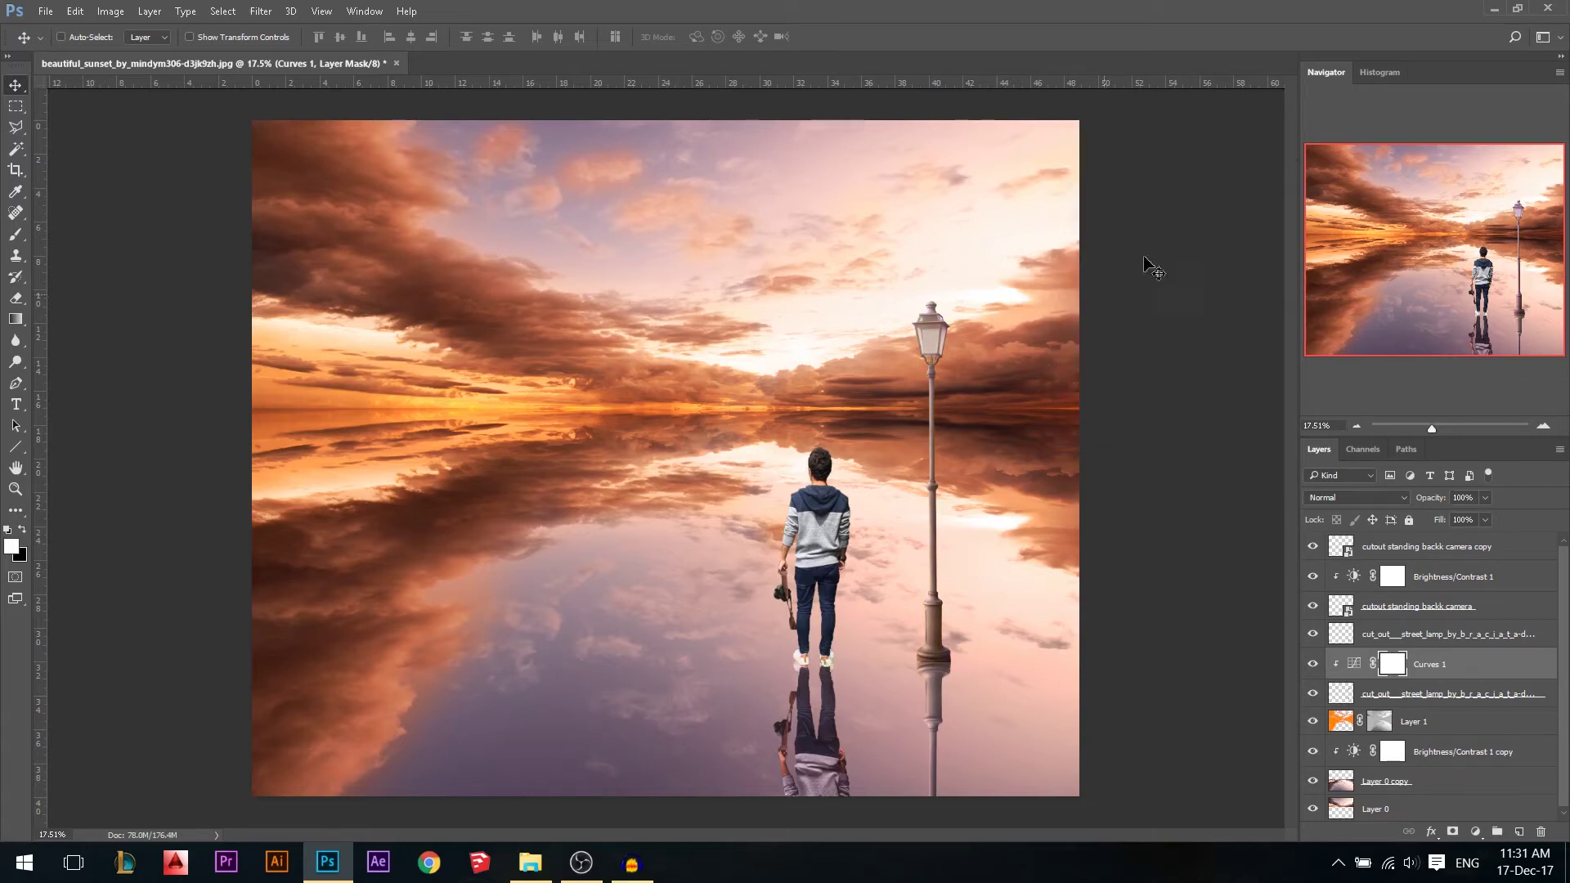
{"action": "left_click_drag", "start_coordinate": [1442, 500], "coordinate": [1430, 505]}
{"action": "left_click", "coordinate": [1407, 638]}
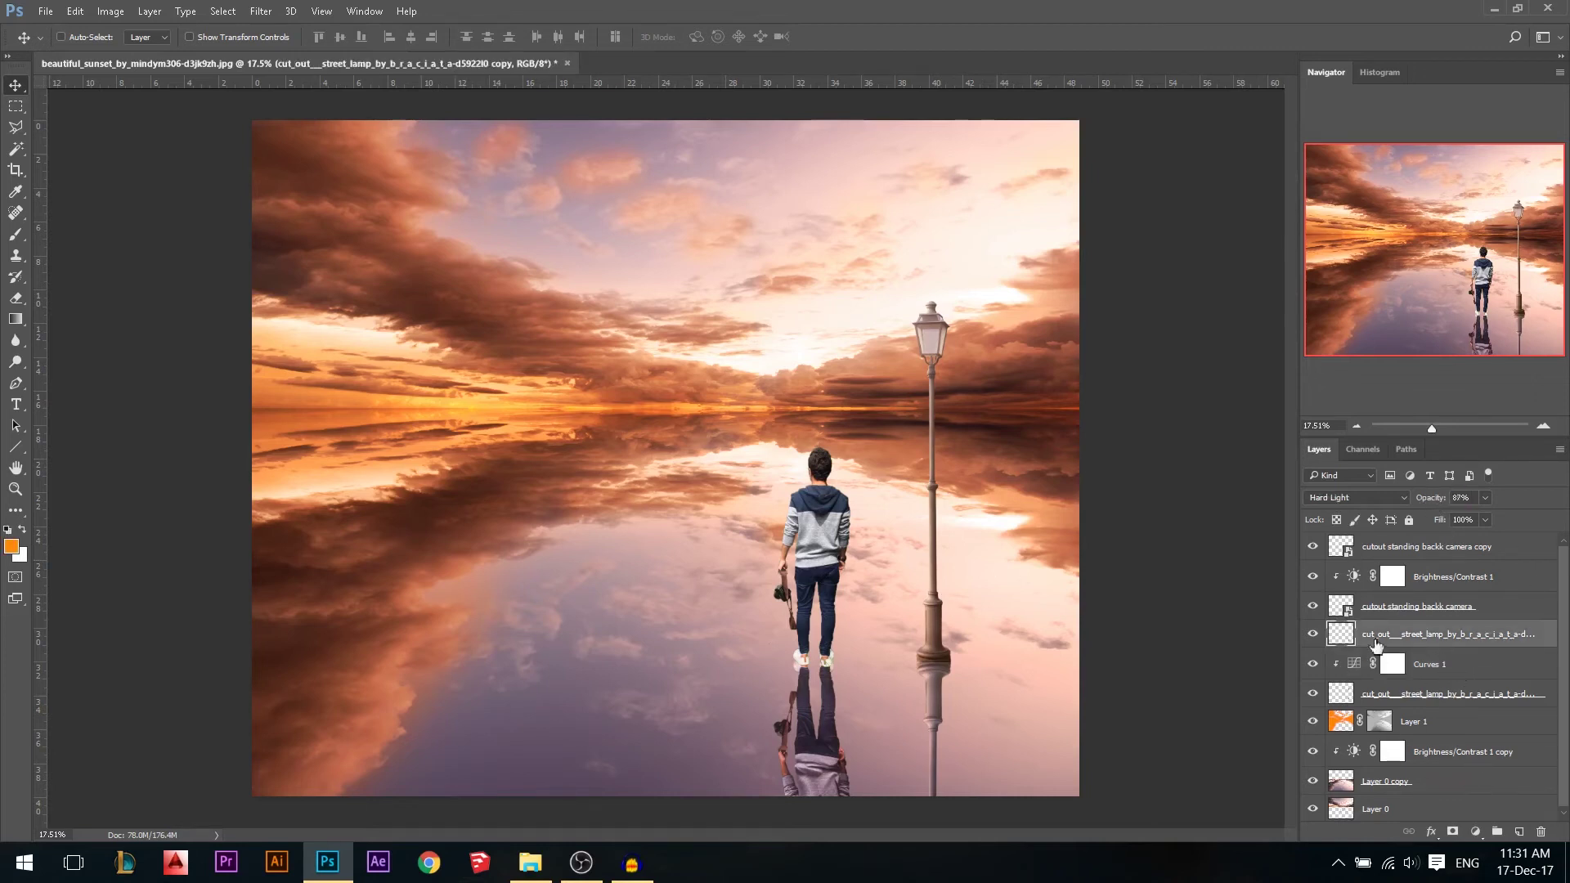
On a new layer, brush an orange dab into the lamp head and stretch it taller to fit.
{"action": "left_click", "coordinate": [1518, 833]}
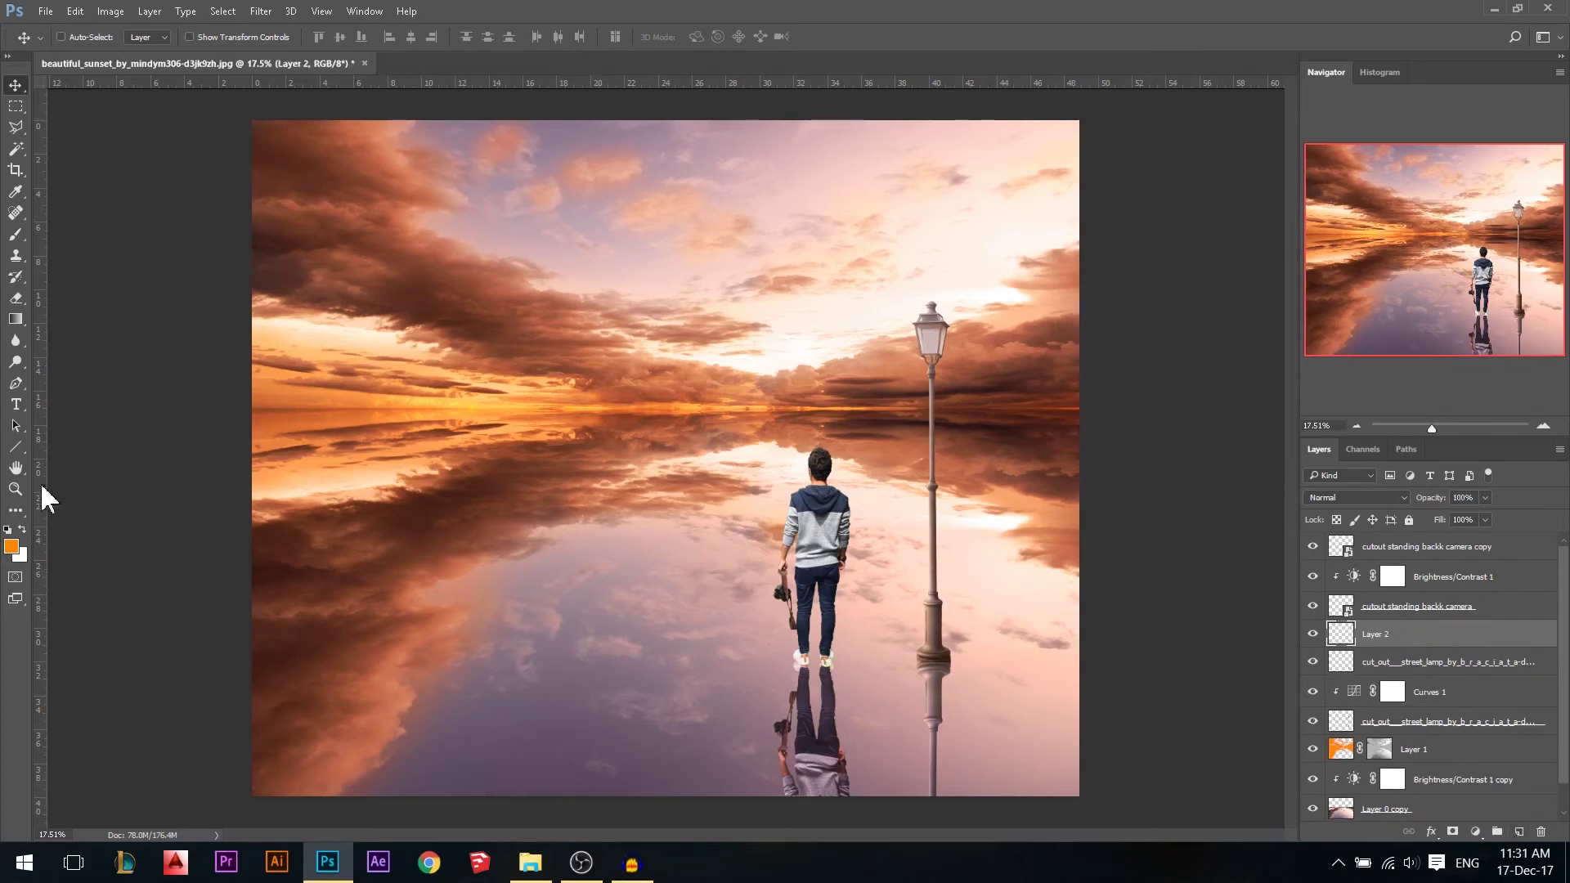
{"action": "left_click", "coordinate": [16, 236]}
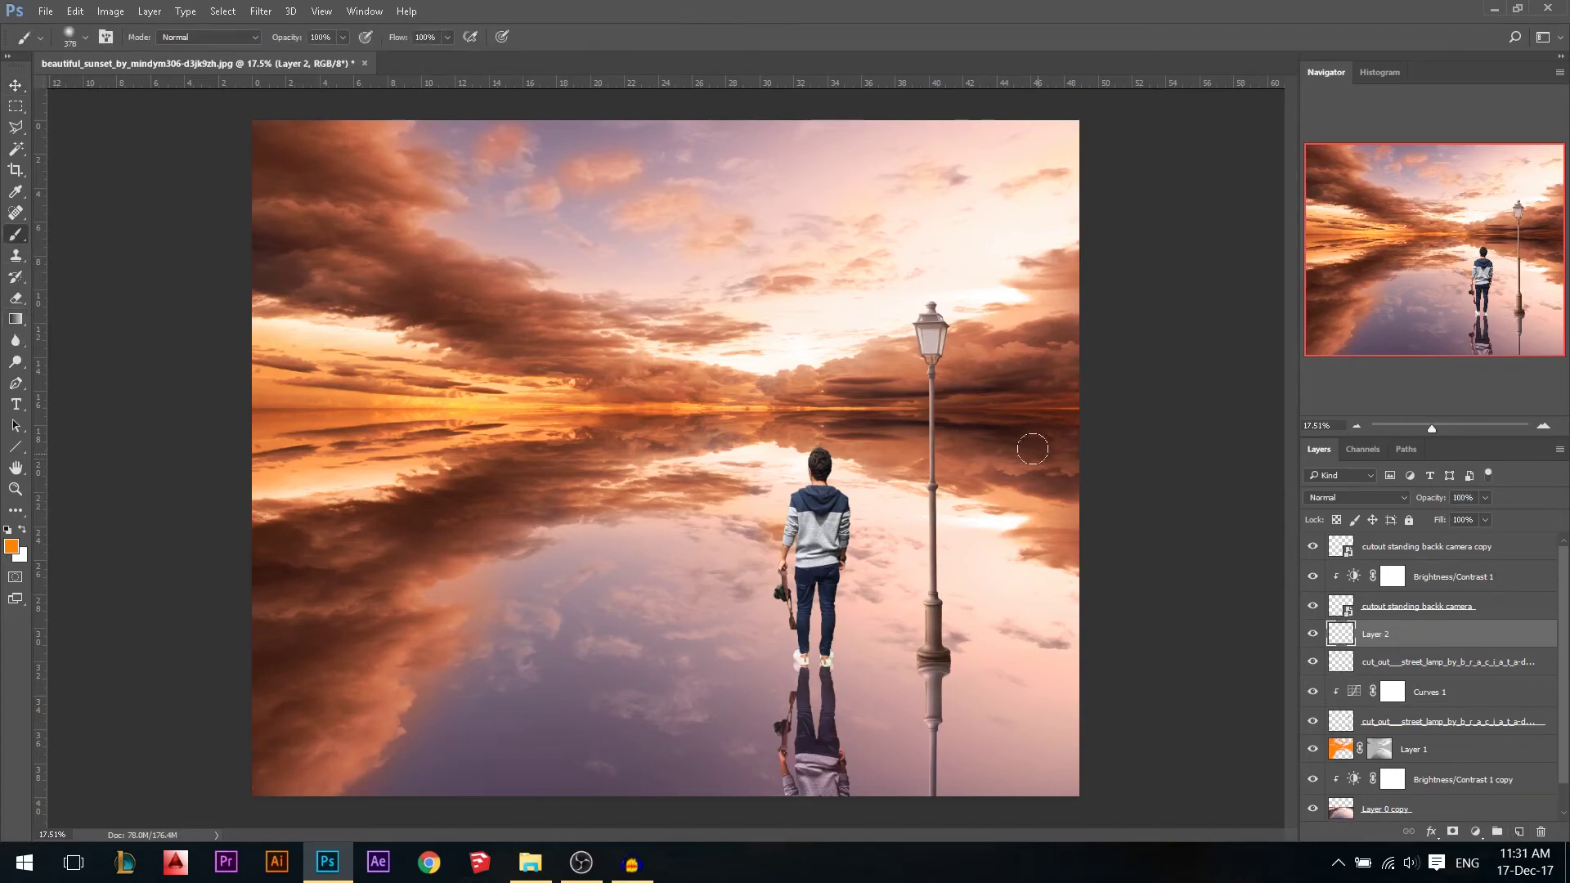
{"action": "right_click", "coordinate": [965, 375], "text": "alt"}
{"action": "left_click", "coordinate": [931, 340]}
{"action": "key", "text": "ctrl+t"}
{"action": "left_click_drag", "start_coordinate": [931, 356], "coordinate": [932, 366]}
{"action": "key", "text": "Return"}
Set the glow layer's blend mode to Screen and select all the lamp layers together.
{"action": "left_click", "coordinate": [1364, 498]}
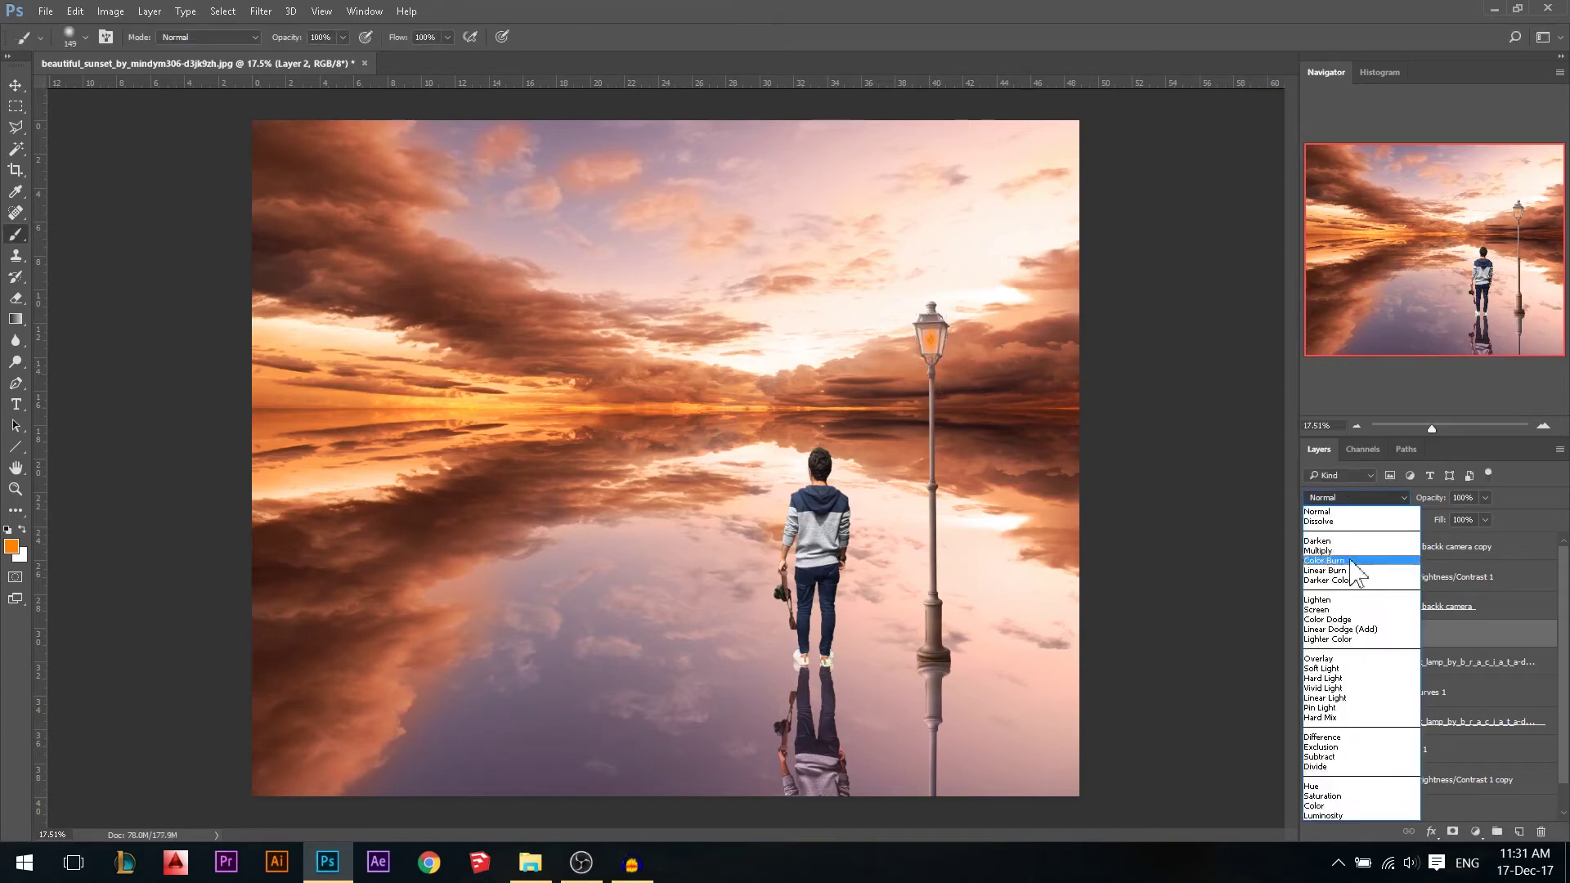
{"action": "left_click", "coordinate": [1339, 612]}
{"action": "left_click", "coordinate": [15, 84]}
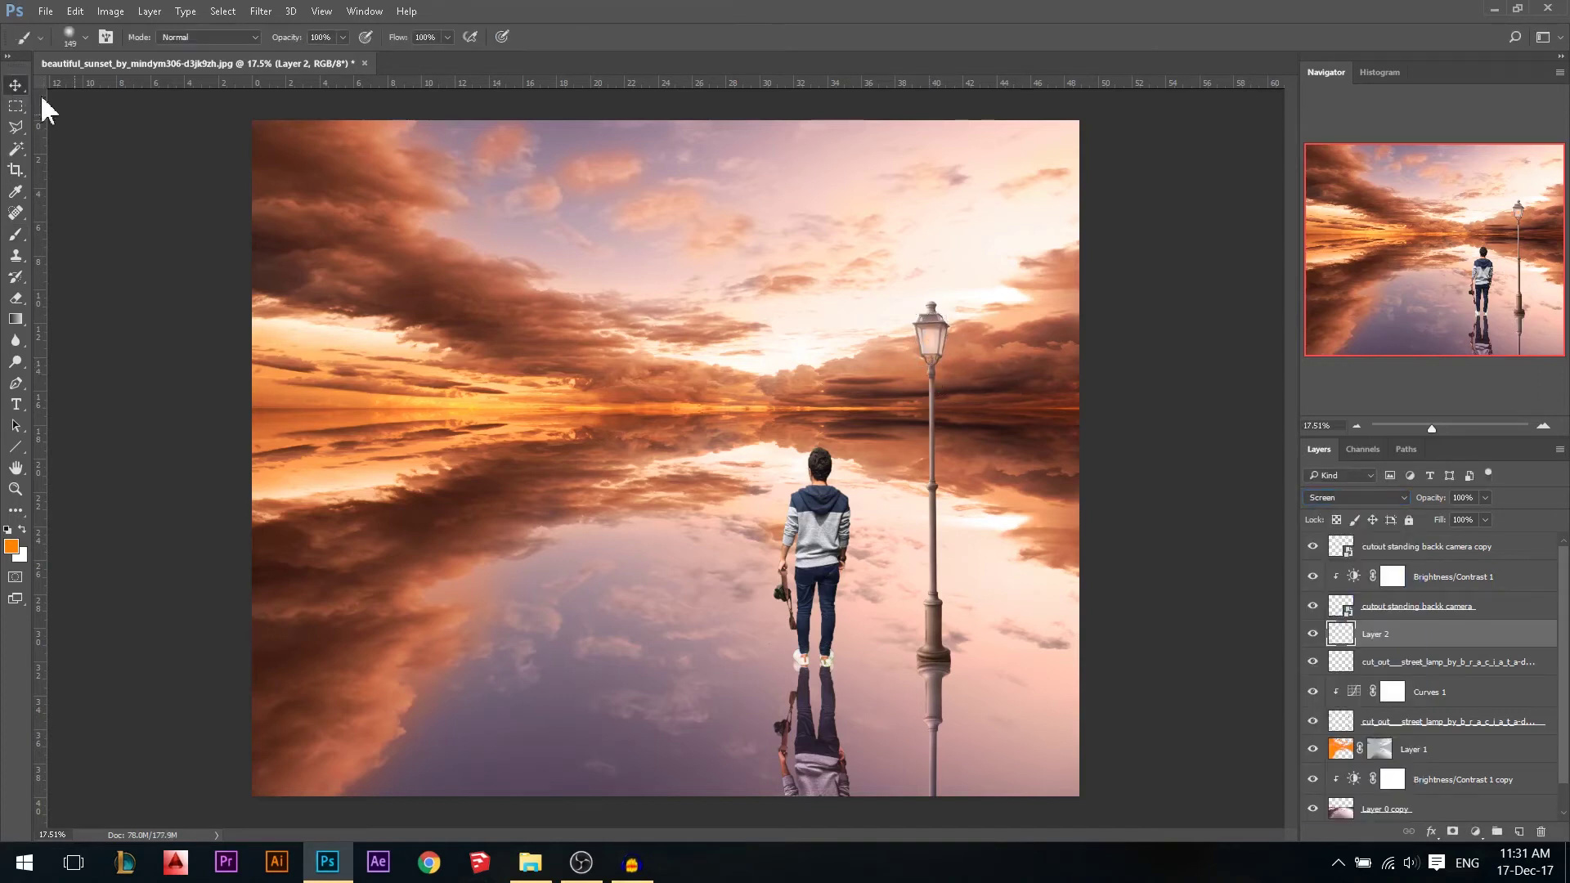
{"action": "left_click", "coordinate": [1426, 728], "text": "shift"}
Group the selected lamp layers and name the group Column.
{"action": "key", "text": "ctrl+g"}
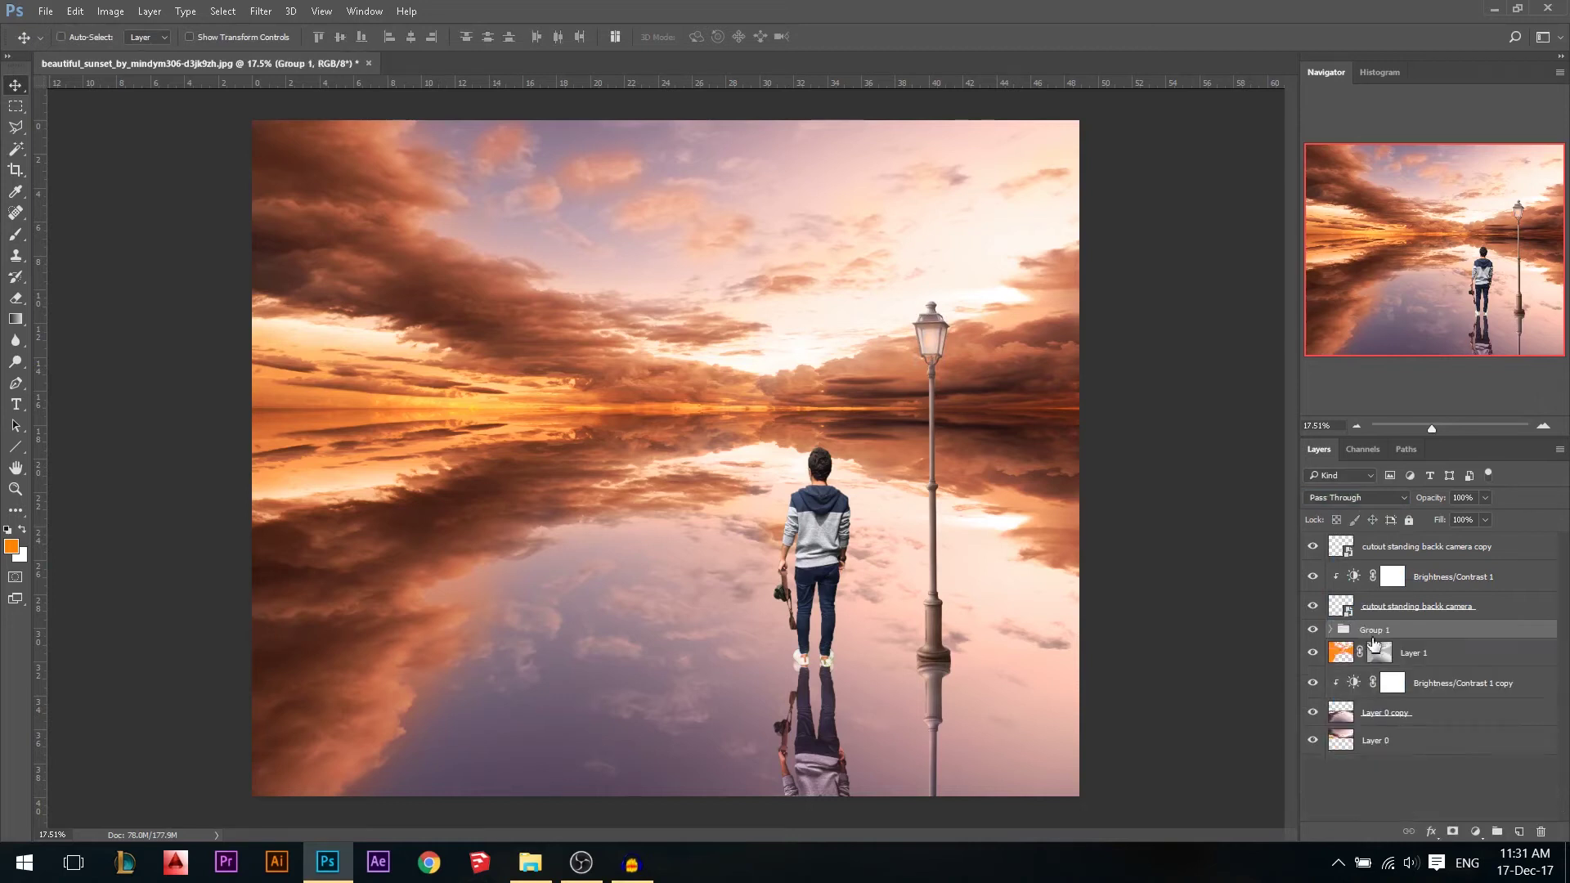
{"action": "double_click", "coordinate": [1373, 630]}
{"action": "key", "text": "Return"}
Select the man's three layers, group them and name the group Model.
{"action": "left_click", "coordinate": [1391, 607]}
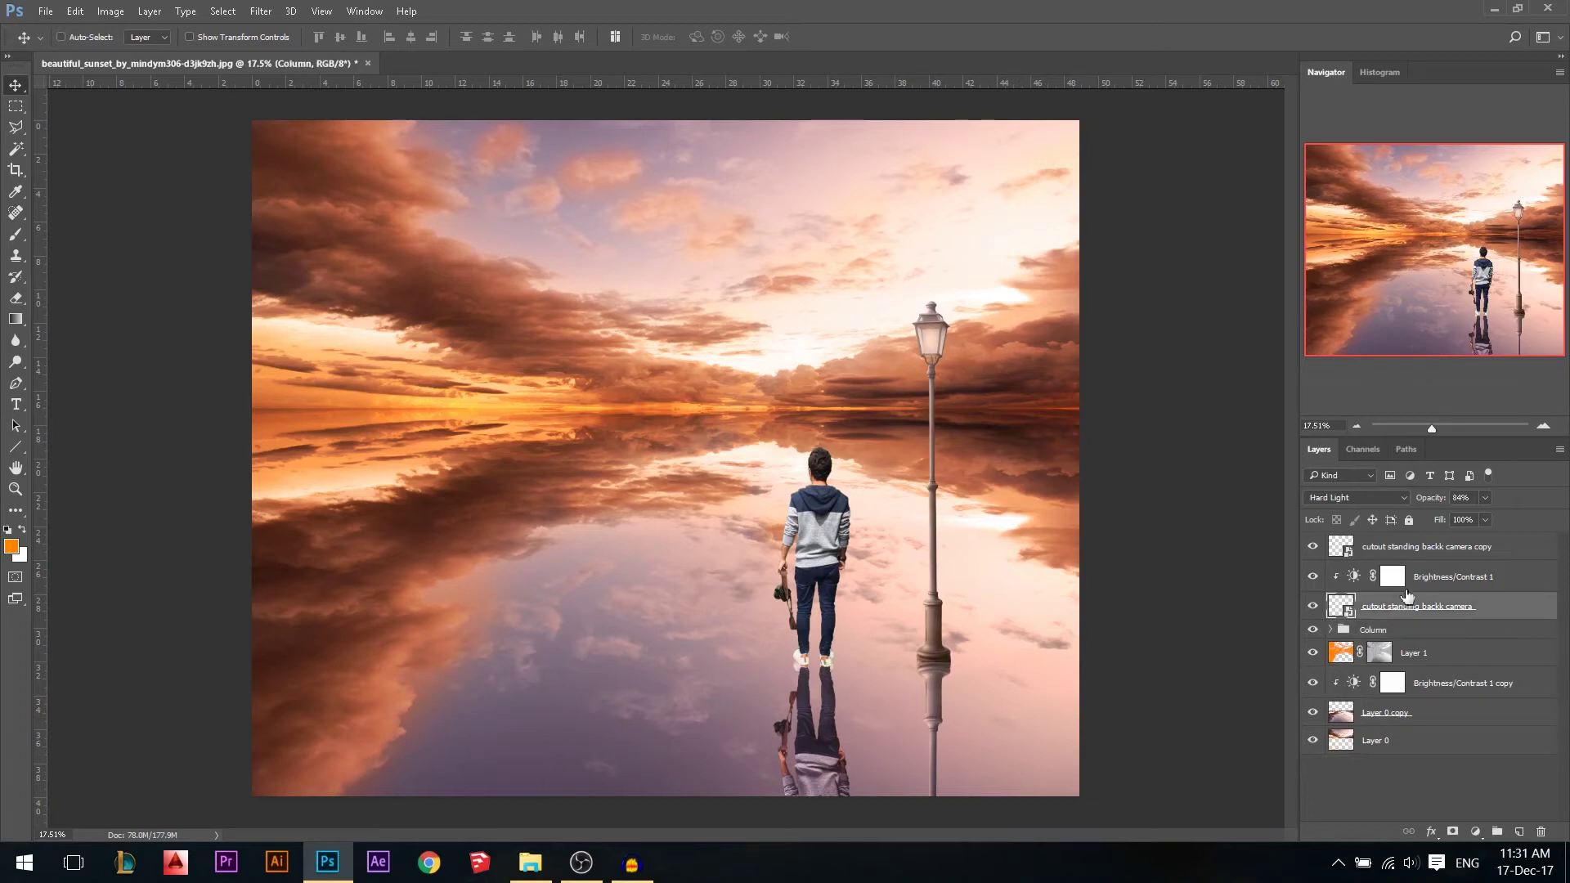
{"action": "left_click", "coordinate": [1415, 550], "text": "shift"}
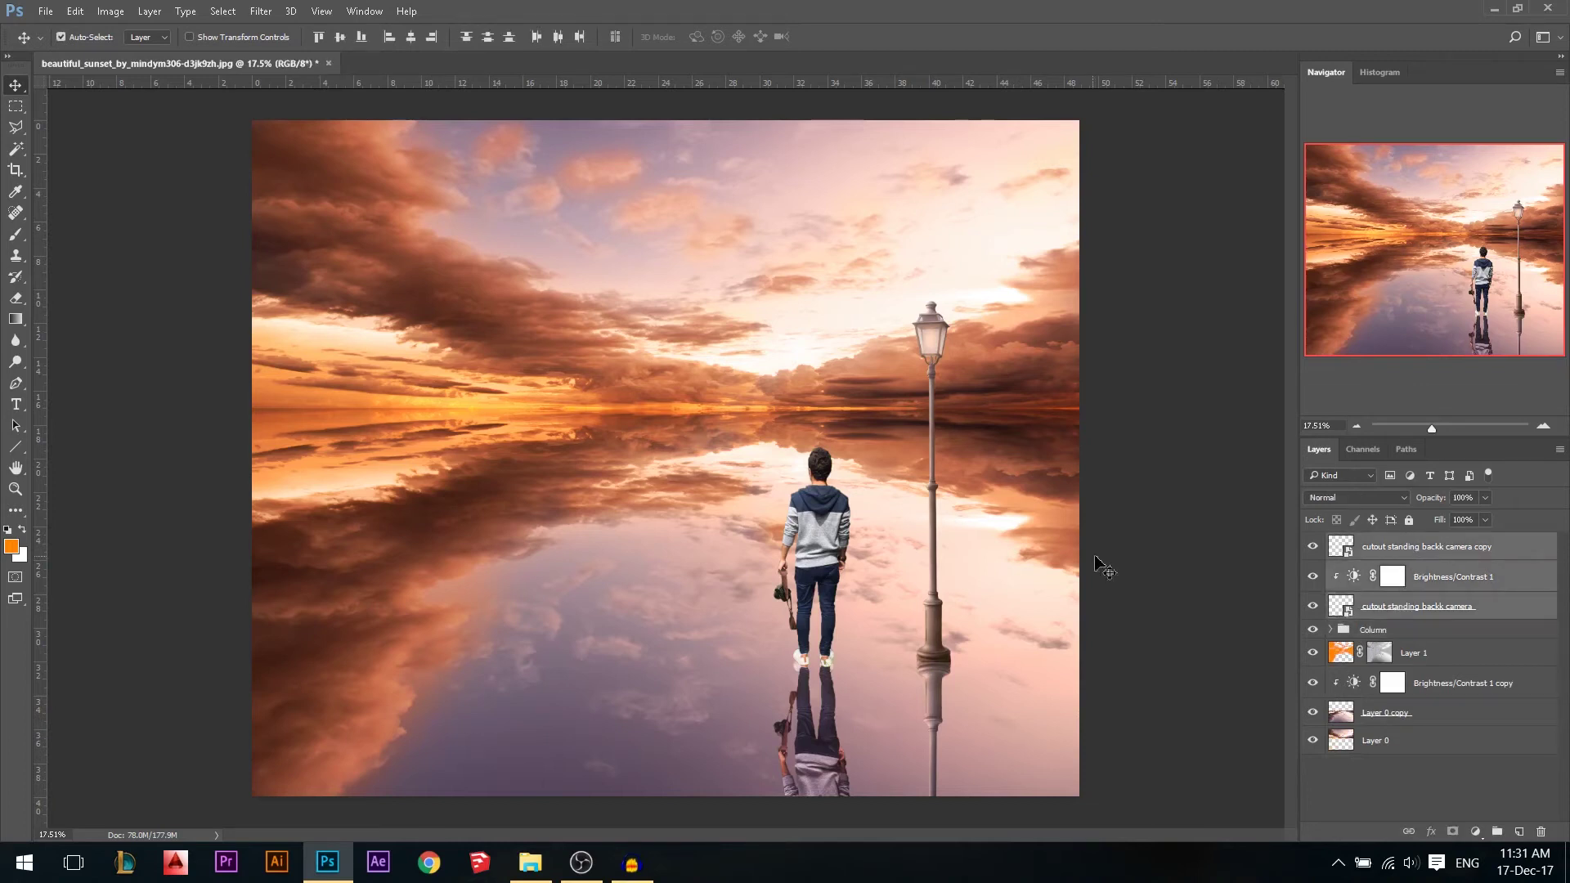
{"action": "key", "text": "ctrl+g"}
{"action": "double_click", "coordinate": [1373, 545]}
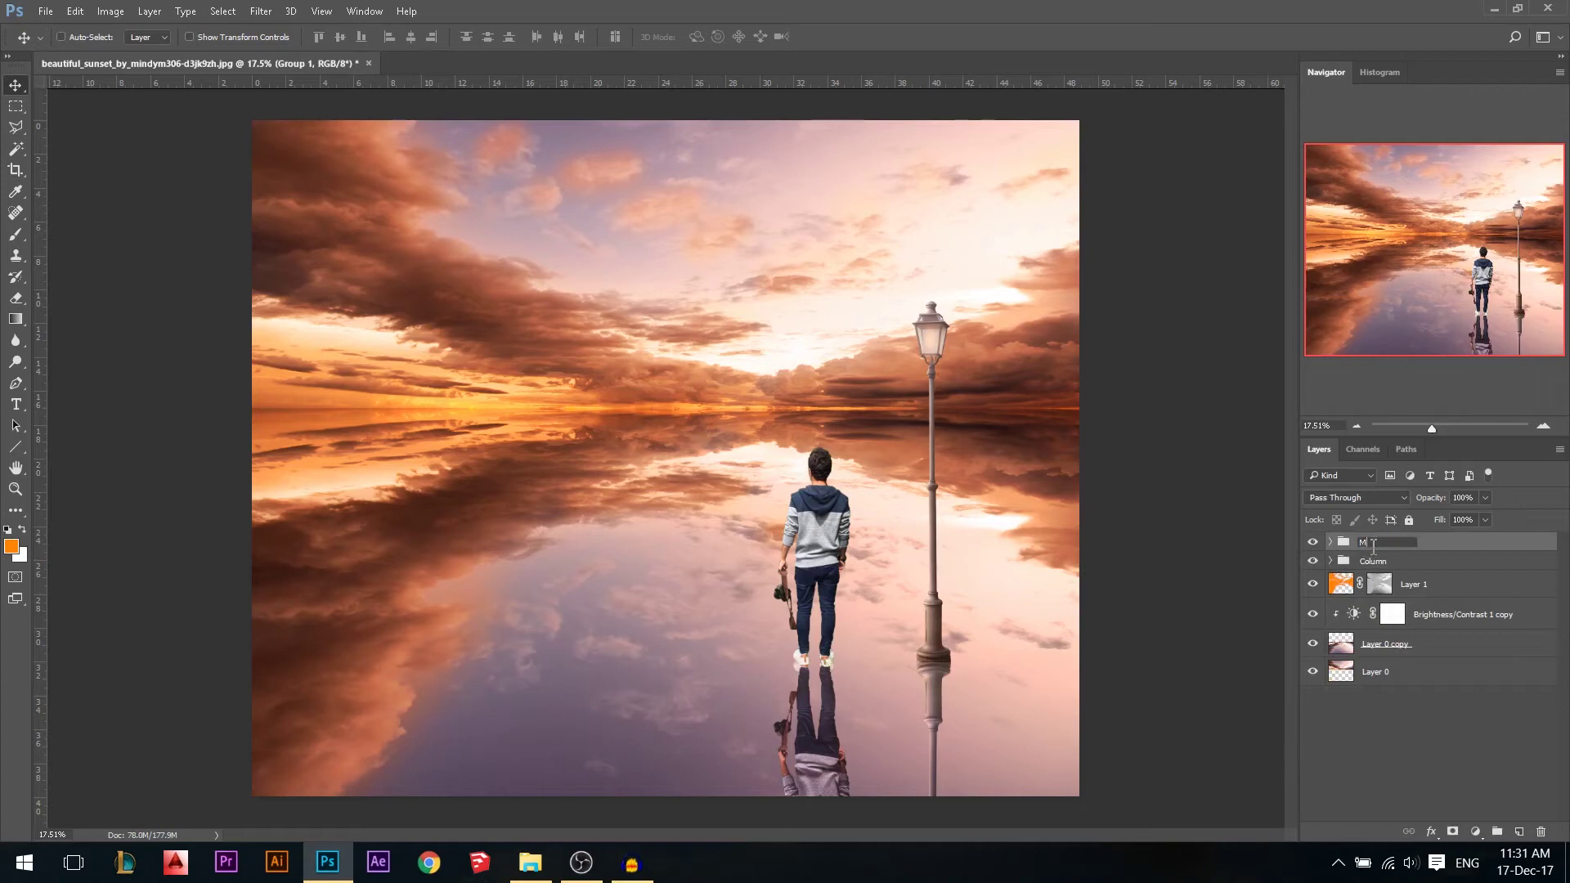
{"action": "key", "text": "Return"}
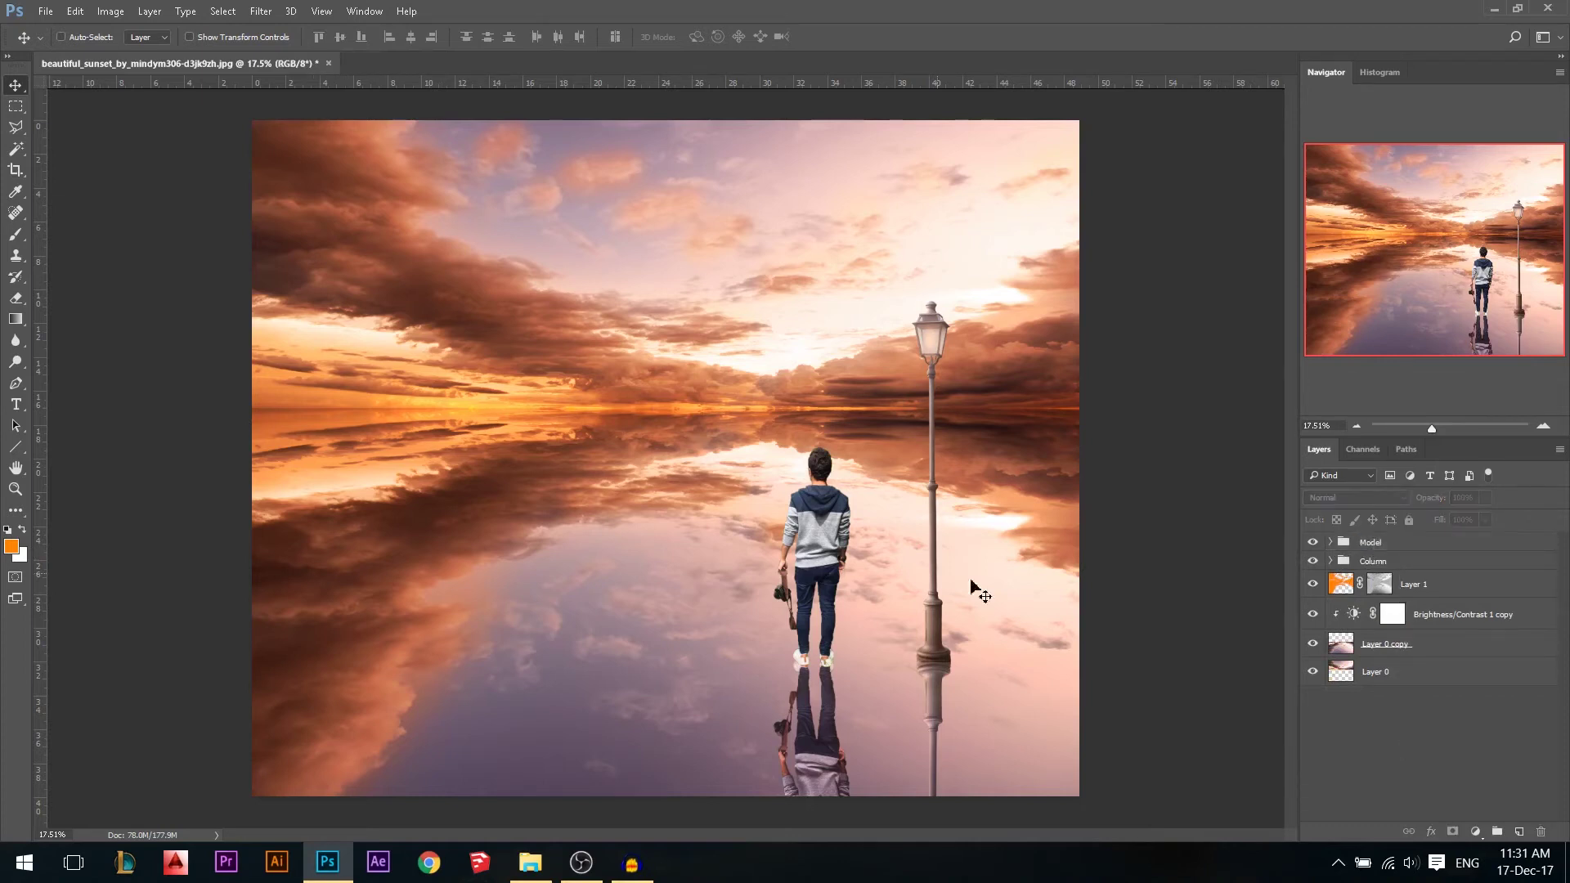
Drag the airport photo with the jet from the file browser into the document and commit it as a layer.
{"action": "scroll", "coordinate": [973, 588], "scroll_direction": "down", "scroll_amount": 1}
{"action": "left_click", "coordinate": [531, 860]}
{"action": "left_click", "coordinate": [589, 384]}
{"action": "left_click_drag", "start_coordinate": [572, 290], "coordinate": [611, 432]}
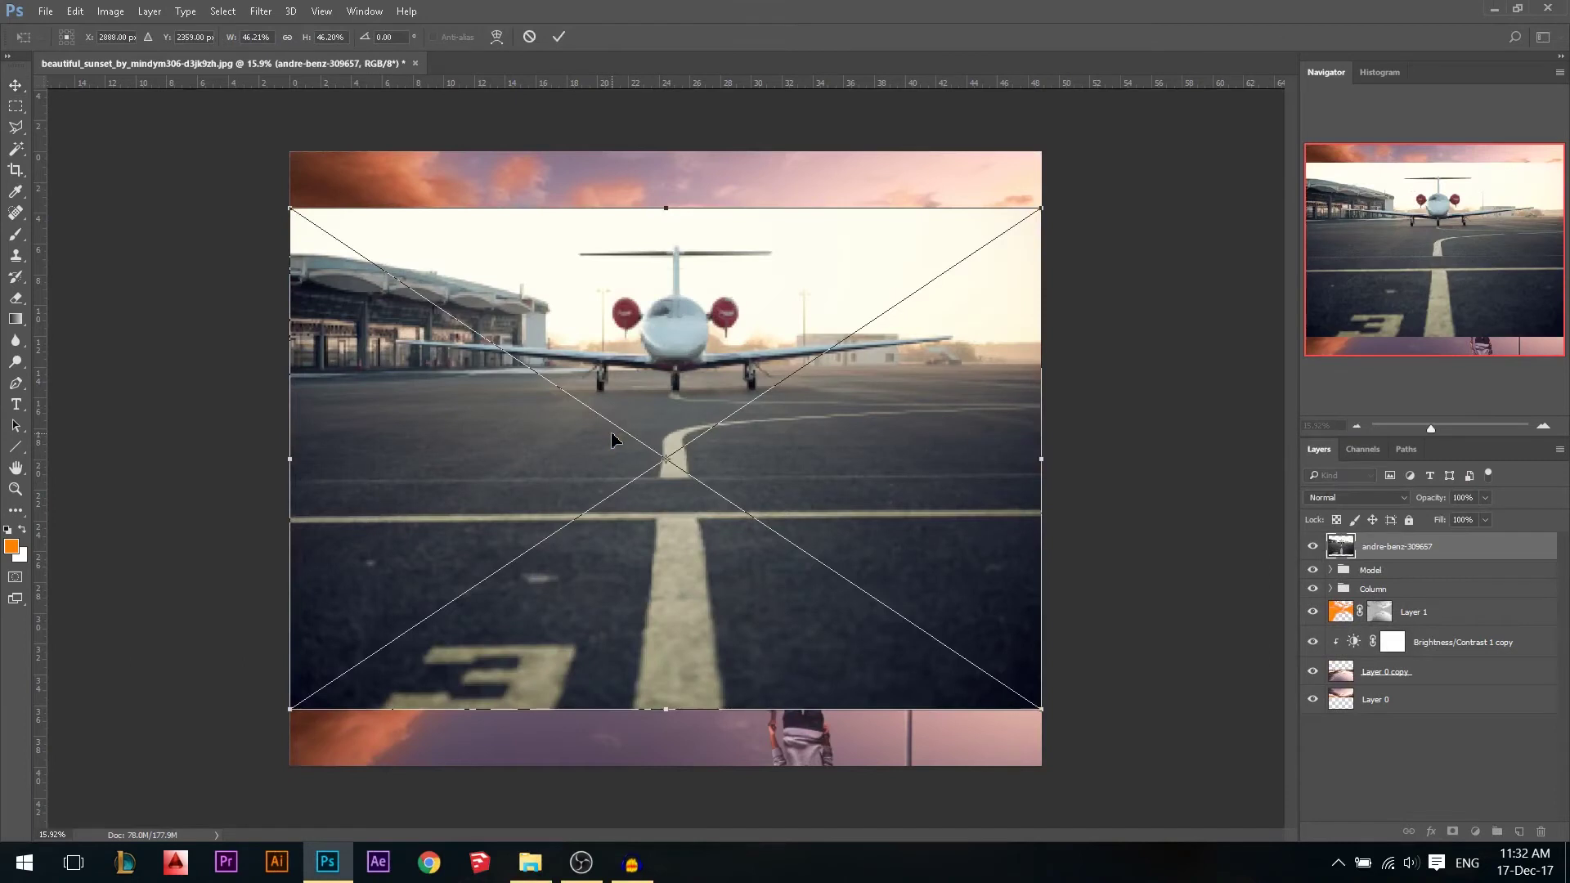
{"action": "key", "text": "Return"}
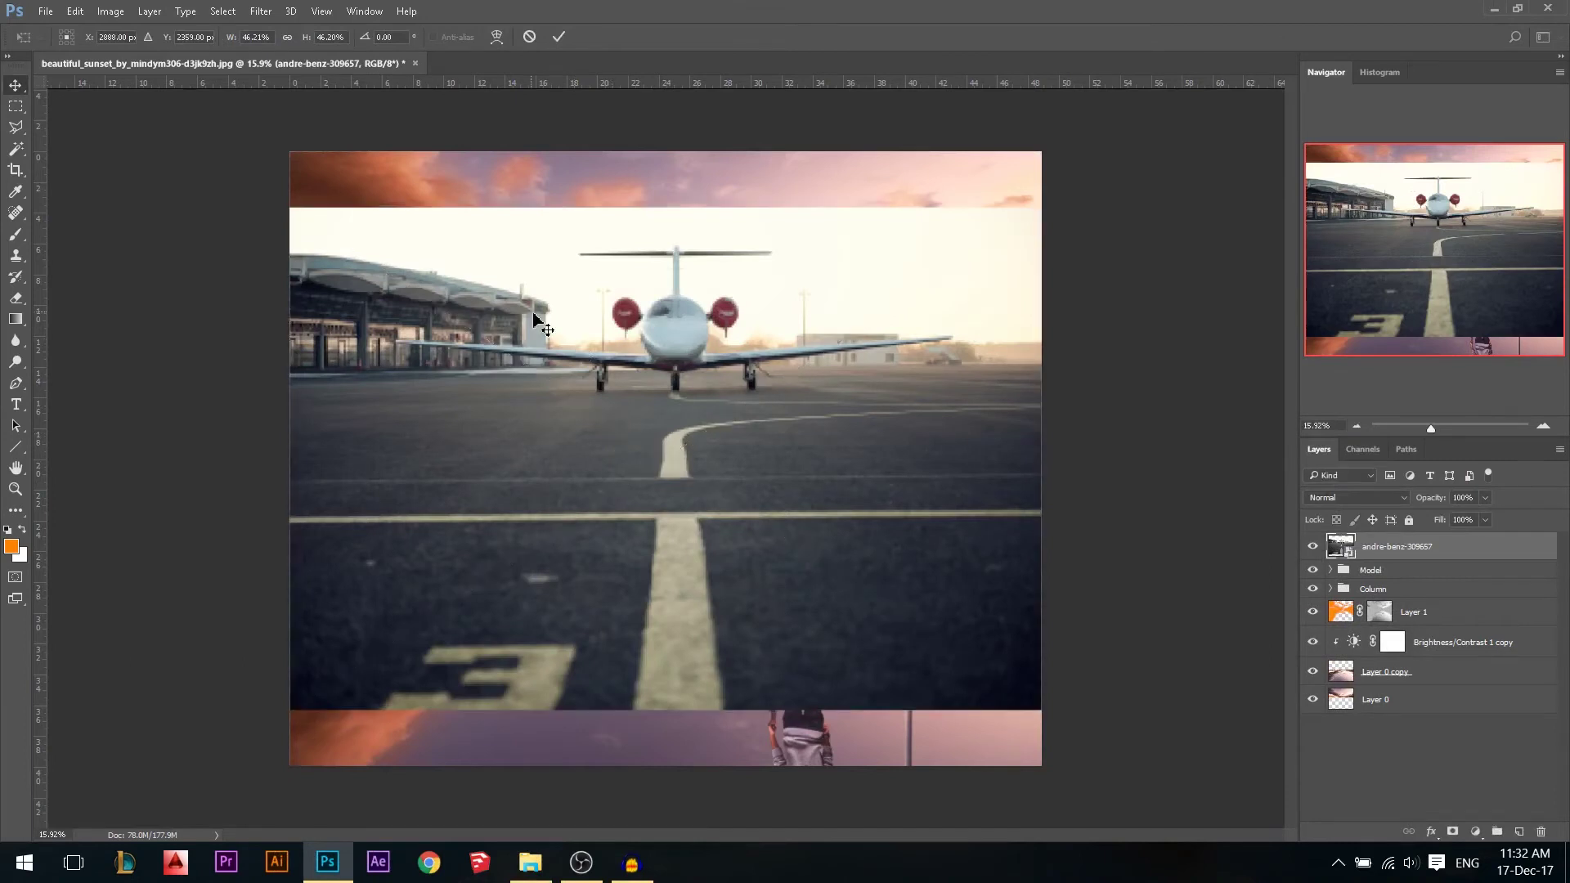
{"action": "scroll", "coordinate": [483, 331], "scroll_direction": "up", "scroll_amount": 2}
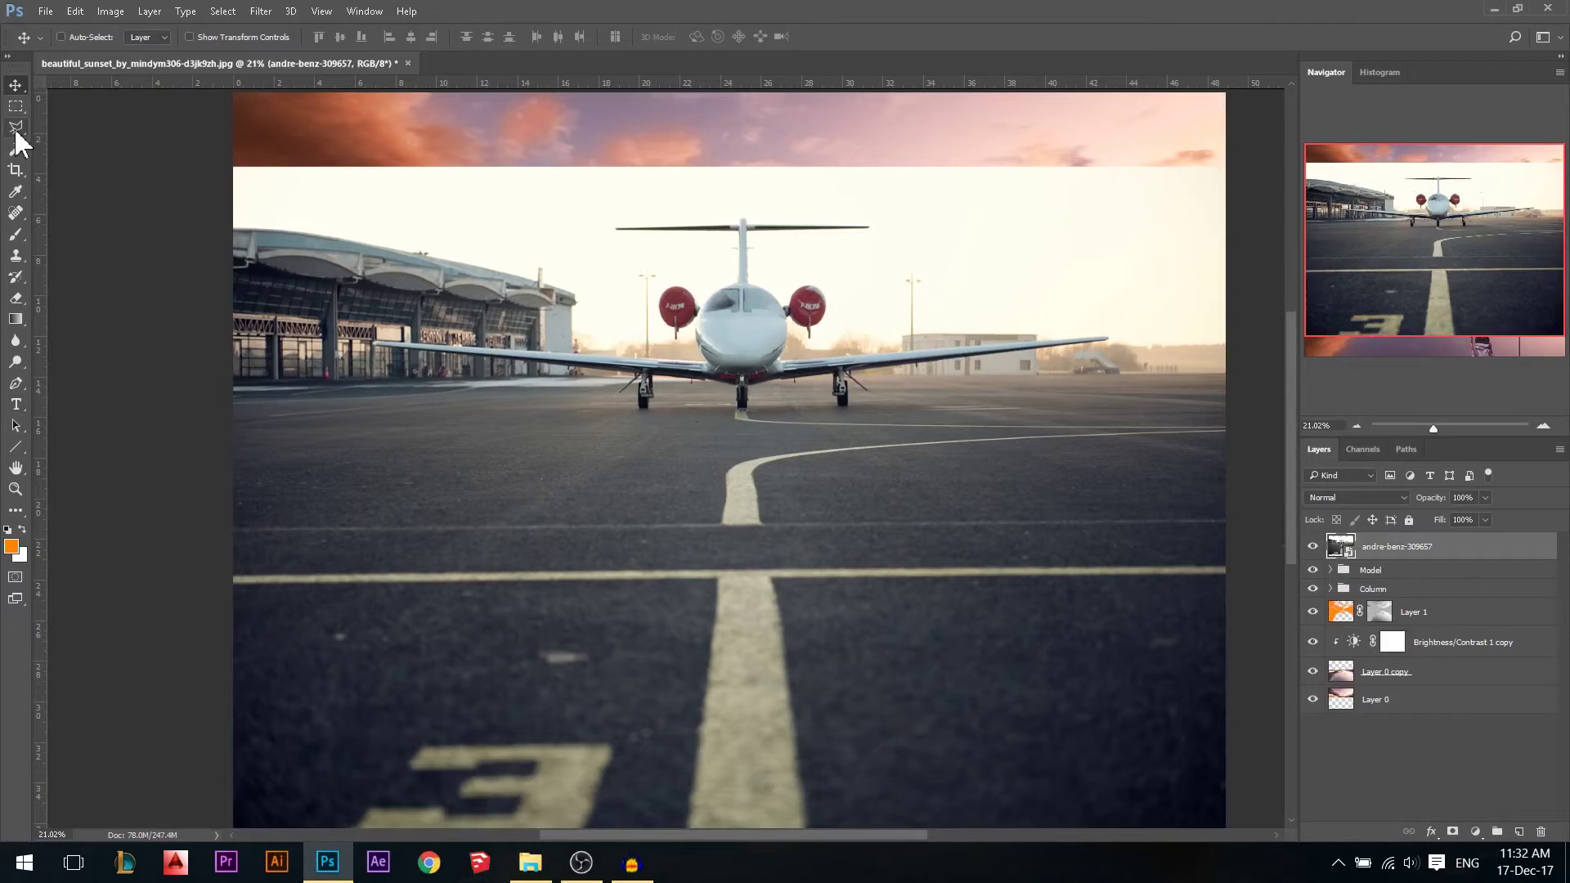
With the Polygonal Lasso, trace from the left wing tip around the landing gear to the right wing tip.
{"action": "left_click", "coordinate": [16, 130]}
{"action": "scroll", "coordinate": [696, 258], "scroll_direction": "up", "scroll_amount": 2}
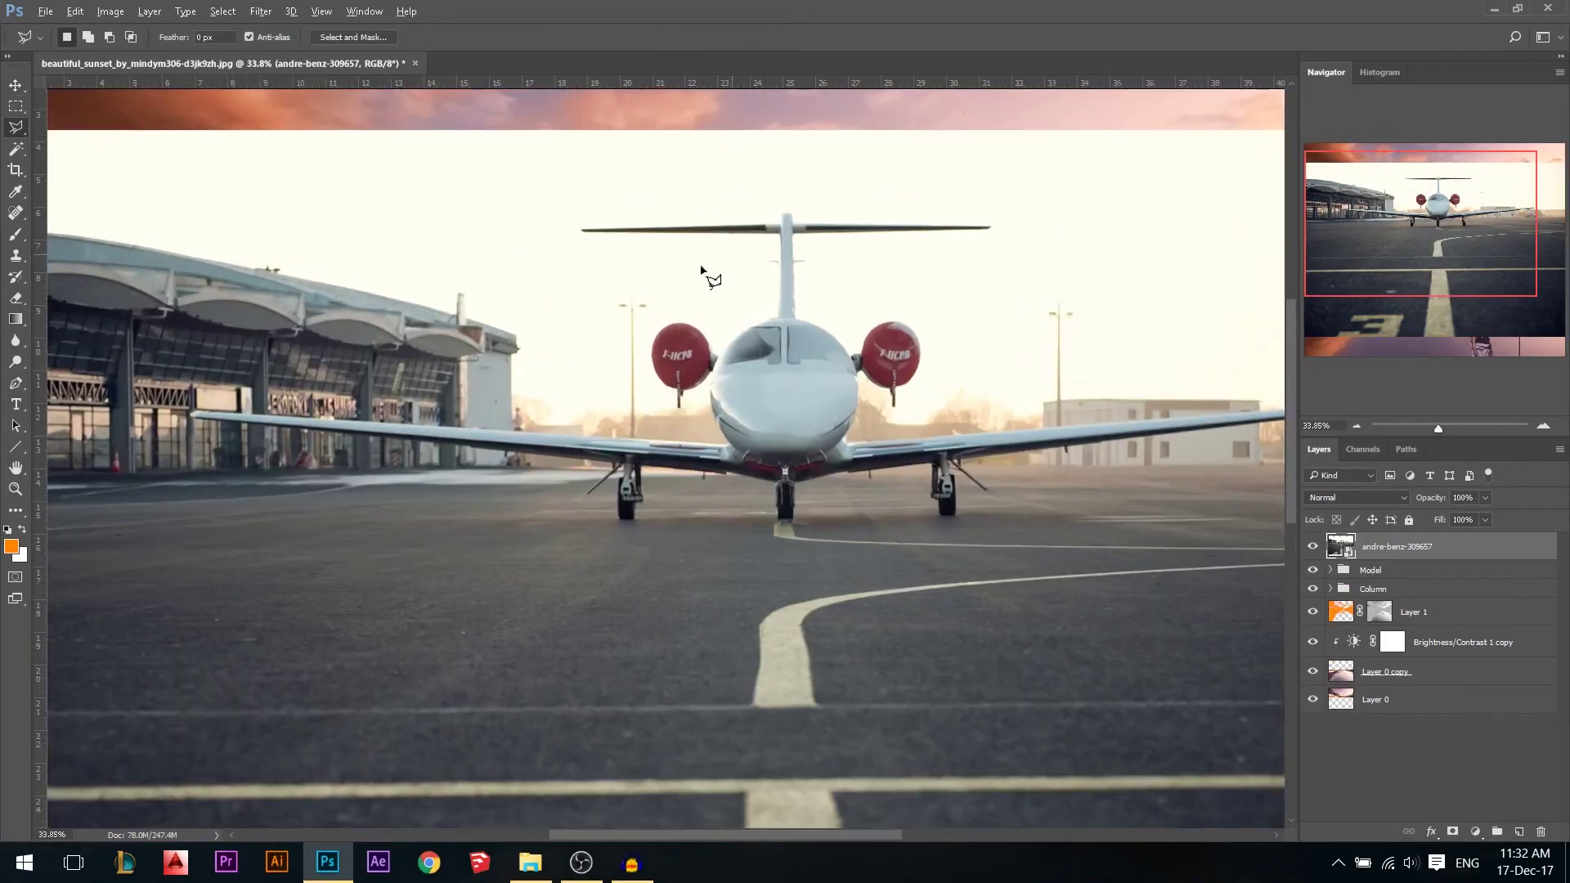
{"action": "scroll", "coordinate": [191, 419], "scroll_direction": "up", "scroll_amount": 2}
{"action": "scroll", "coordinate": [191, 419], "scroll_direction": "up", "scroll_amount": 1}
{"action": "left_click", "coordinate": [180, 413]}
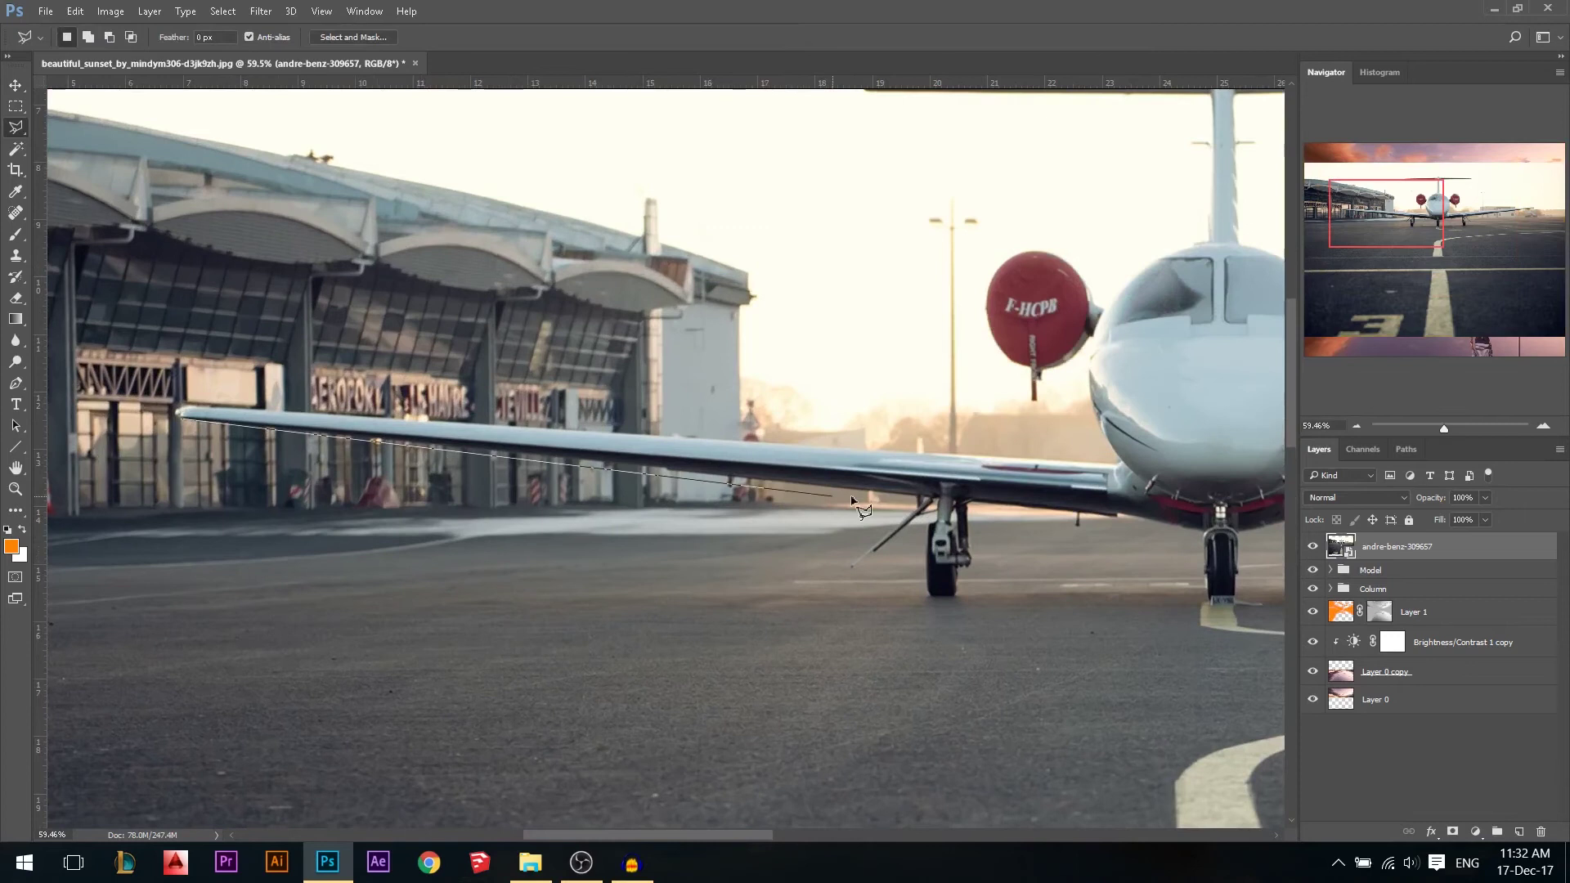
{"action": "left_click", "coordinate": [939, 495]}
{"action": "left_click", "coordinate": [931, 527]}
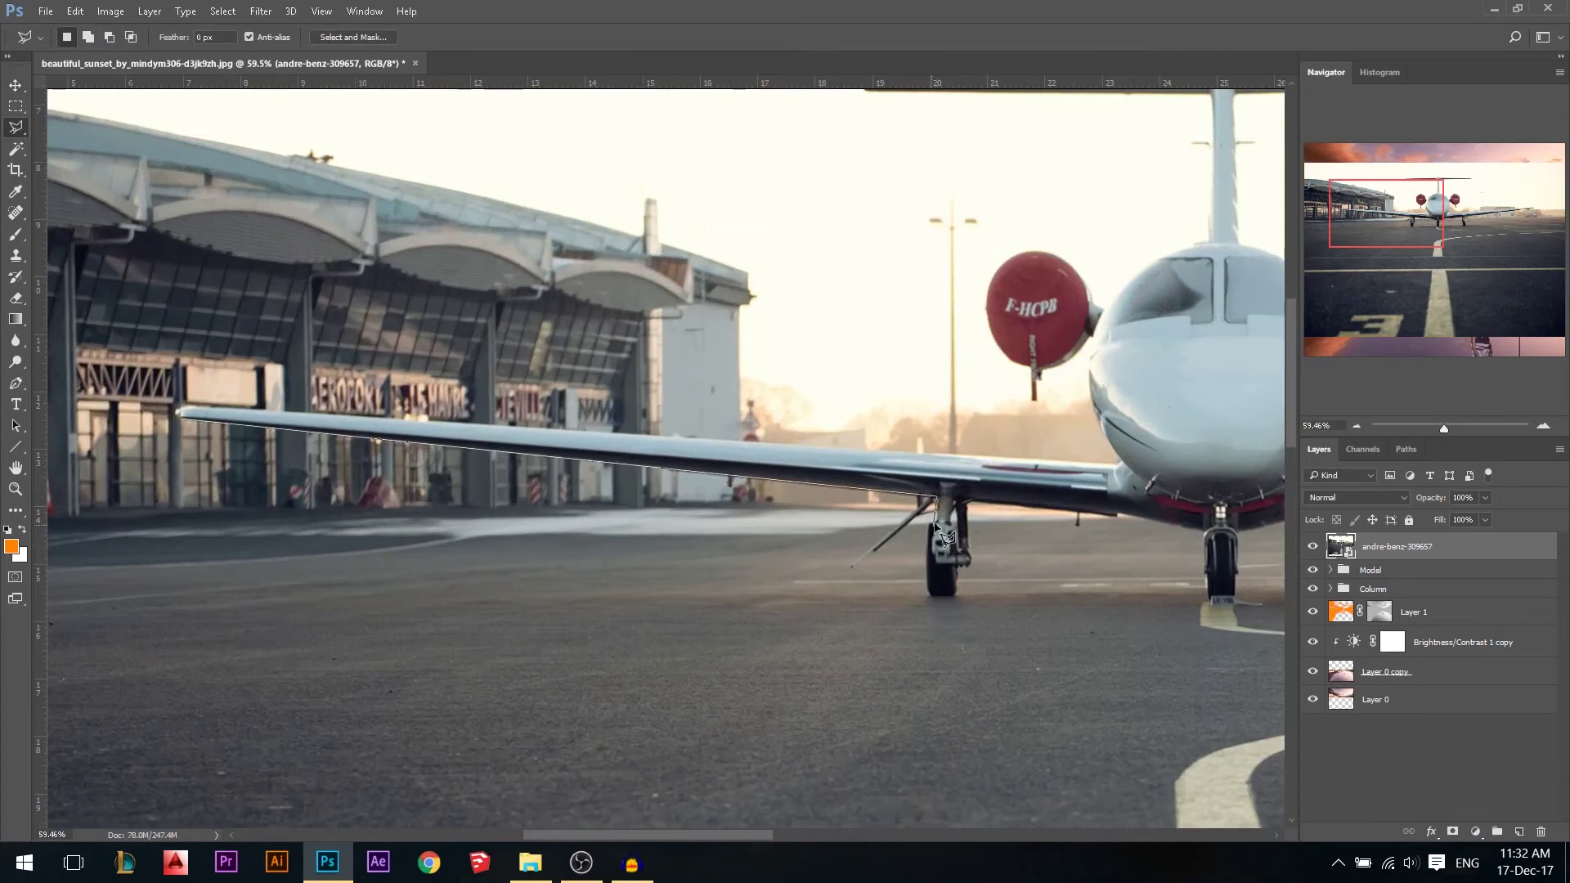
{"action": "left_click", "coordinate": [928, 595]}
{"action": "left_click", "coordinate": [956, 596]}
{"action": "left_click", "coordinate": [970, 563]}
{"action": "left_click", "coordinate": [1029, 517]}
{"action": "left_click", "coordinate": [1106, 535]}
{"action": "left_click", "coordinate": [1102, 597]}
{"action": "left_click", "coordinate": [1109, 625]}
{"action": "left_click", "coordinate": [1146, 626]}
{"action": "left_click", "coordinate": [1146, 536]}
{"action": "left_click", "coordinate": [939, 495]}
{"action": "left_click", "coordinate": [921, 541]}
{"action": "left_click", "coordinate": [931, 591]}
{"action": "left_click", "coordinate": [961, 590]}
{"action": "left_click", "coordinate": [980, 564]}
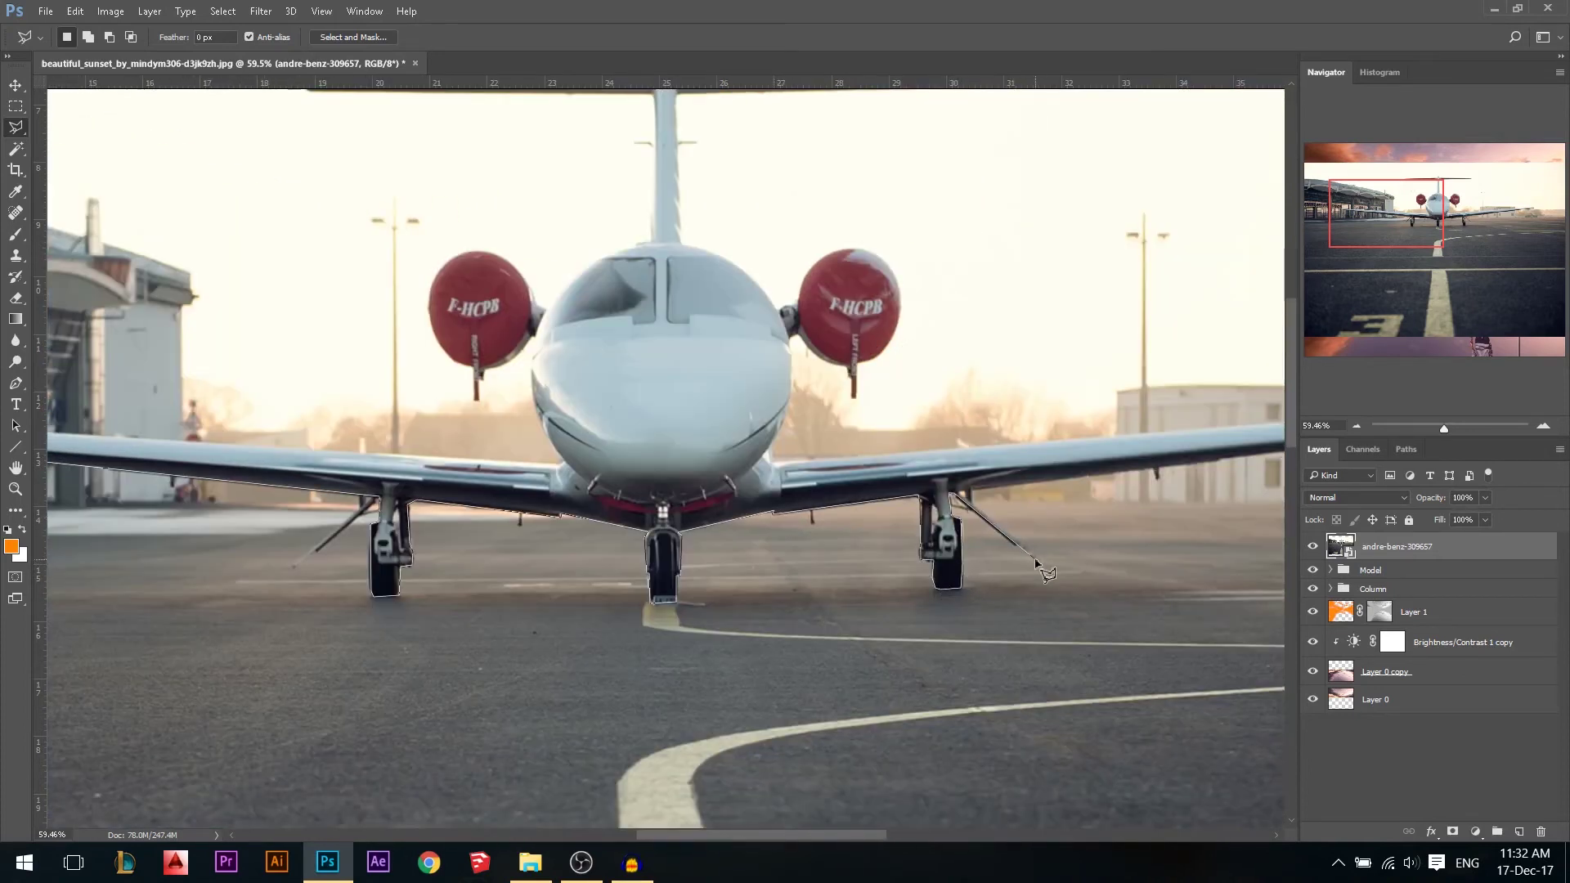
{"action": "left_click", "coordinate": [983, 493]}
{"action": "left_click", "coordinate": [1162, 402]}
Continue the outline around the nose, tail fin and left wing, closing it into the airplane selection.
{"action": "left_click", "coordinate": [294, 462]}
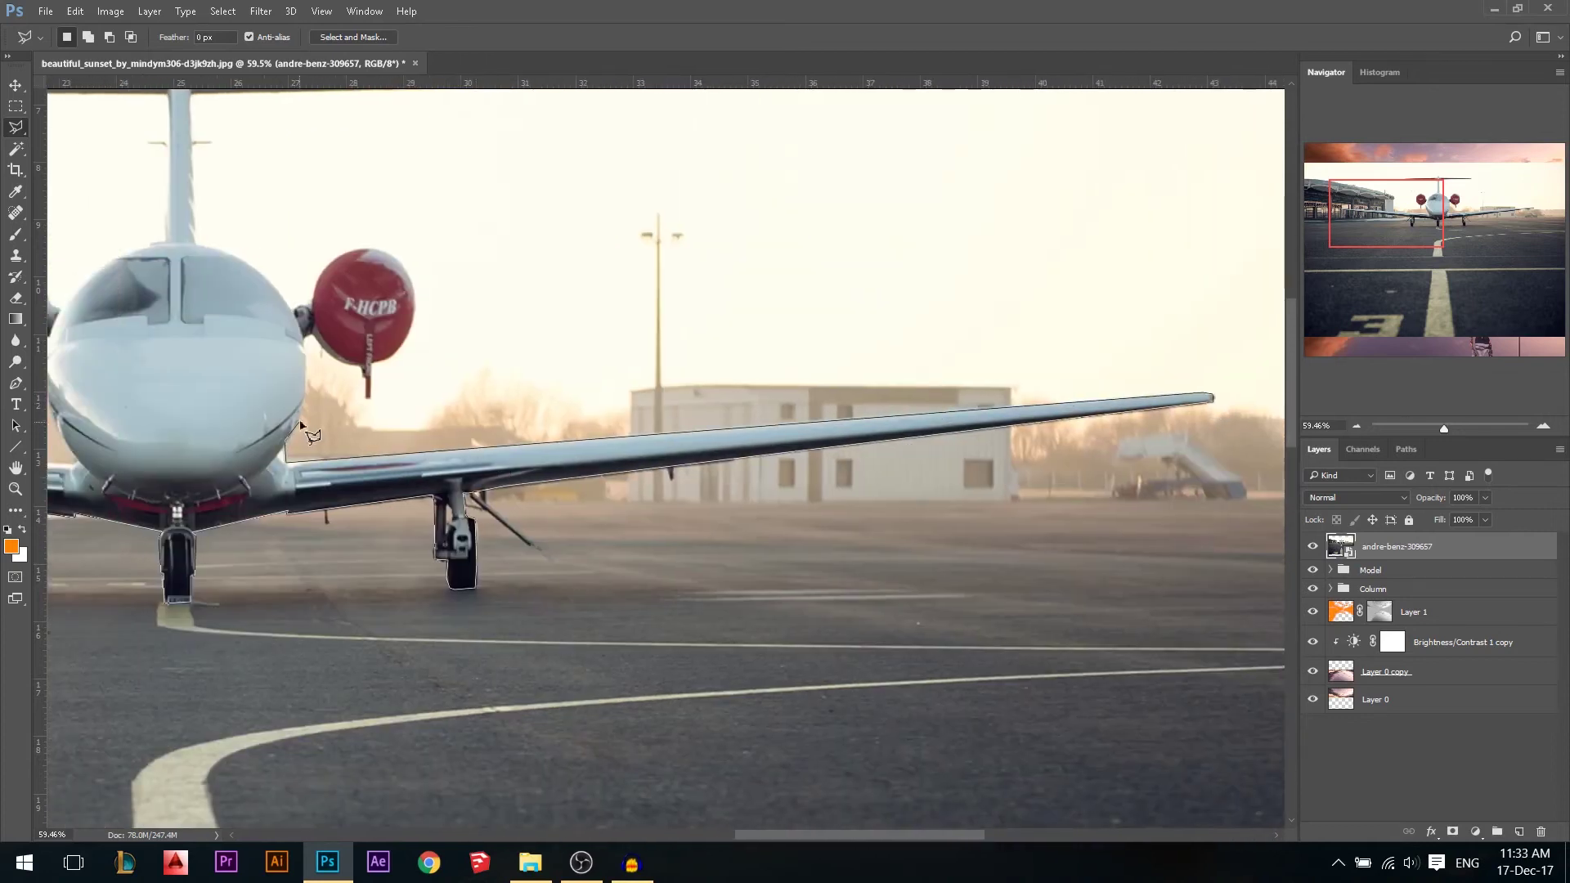
{"action": "left_click", "coordinate": [401, 429]}
{"action": "left_click", "coordinate": [359, 376]}
{"action": "left_click", "coordinate": [291, 349]}
{"action": "left_click", "coordinate": [288, 206]}
{"action": "left_click", "coordinate": [631, 189]}
{"action": "left_click", "coordinate": [278, 163]}
{"action": "left_click", "coordinate": [202, 195]}
{"action": "left_click", "coordinate": [546, 346]}
{"action": "left_click", "coordinate": [490, 360]}
{"action": "left_click", "coordinate": [455, 388]}
{"action": "left_click", "coordinate": [431, 433]}
{"action": "left_click", "coordinate": [425, 491]}
{"action": "left_click", "coordinate": [438, 535]}
{"action": "left_click", "coordinate": [245, 593]}
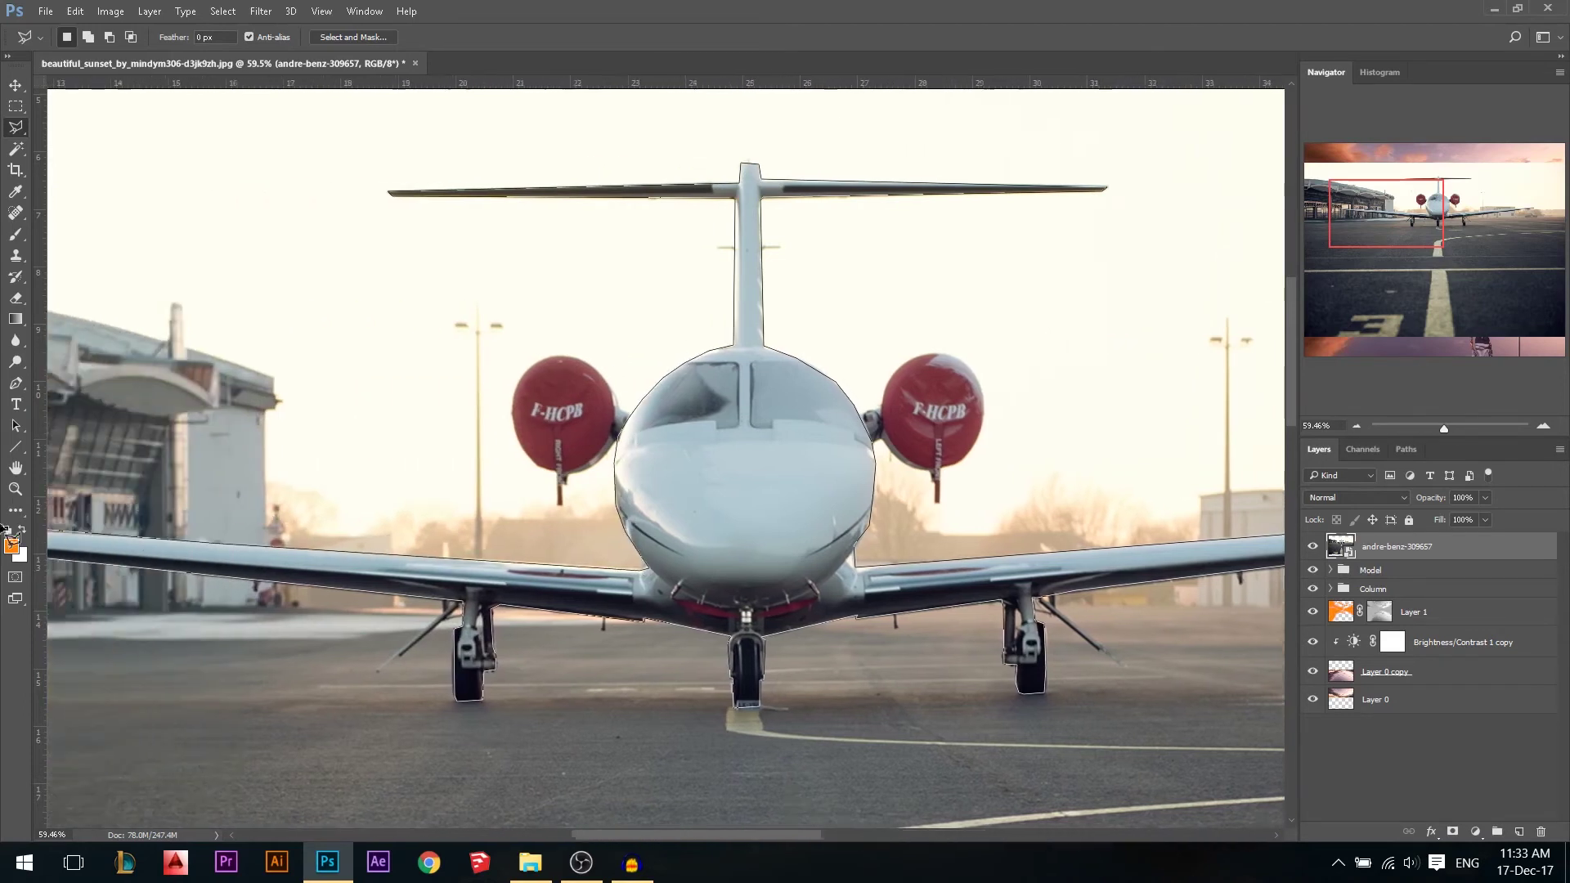
{"action": "double_click", "coordinate": [316, 517]}
{"action": "scroll", "coordinate": [343, 340], "scroll_direction": "down", "scroll_amount": 2}
{"action": "scroll", "coordinate": [343, 339], "scroll_direction": "down", "scroll_amount": 1}
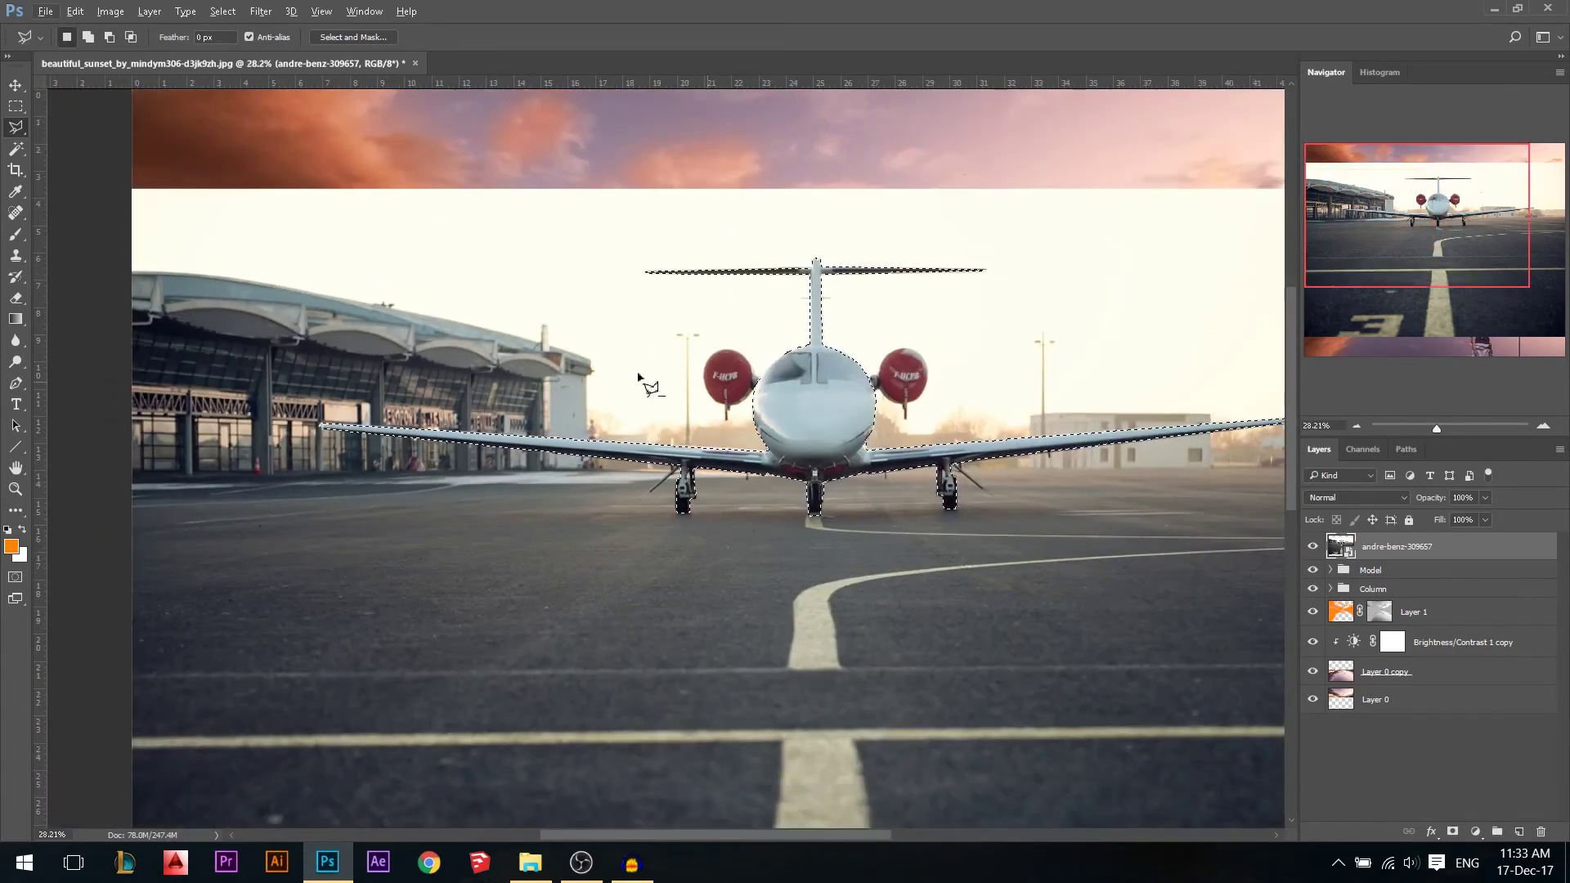
Add a layer mask so only the airplane shows, and move it up and left into the sky.
{"action": "left_click", "coordinate": [1454, 832]}
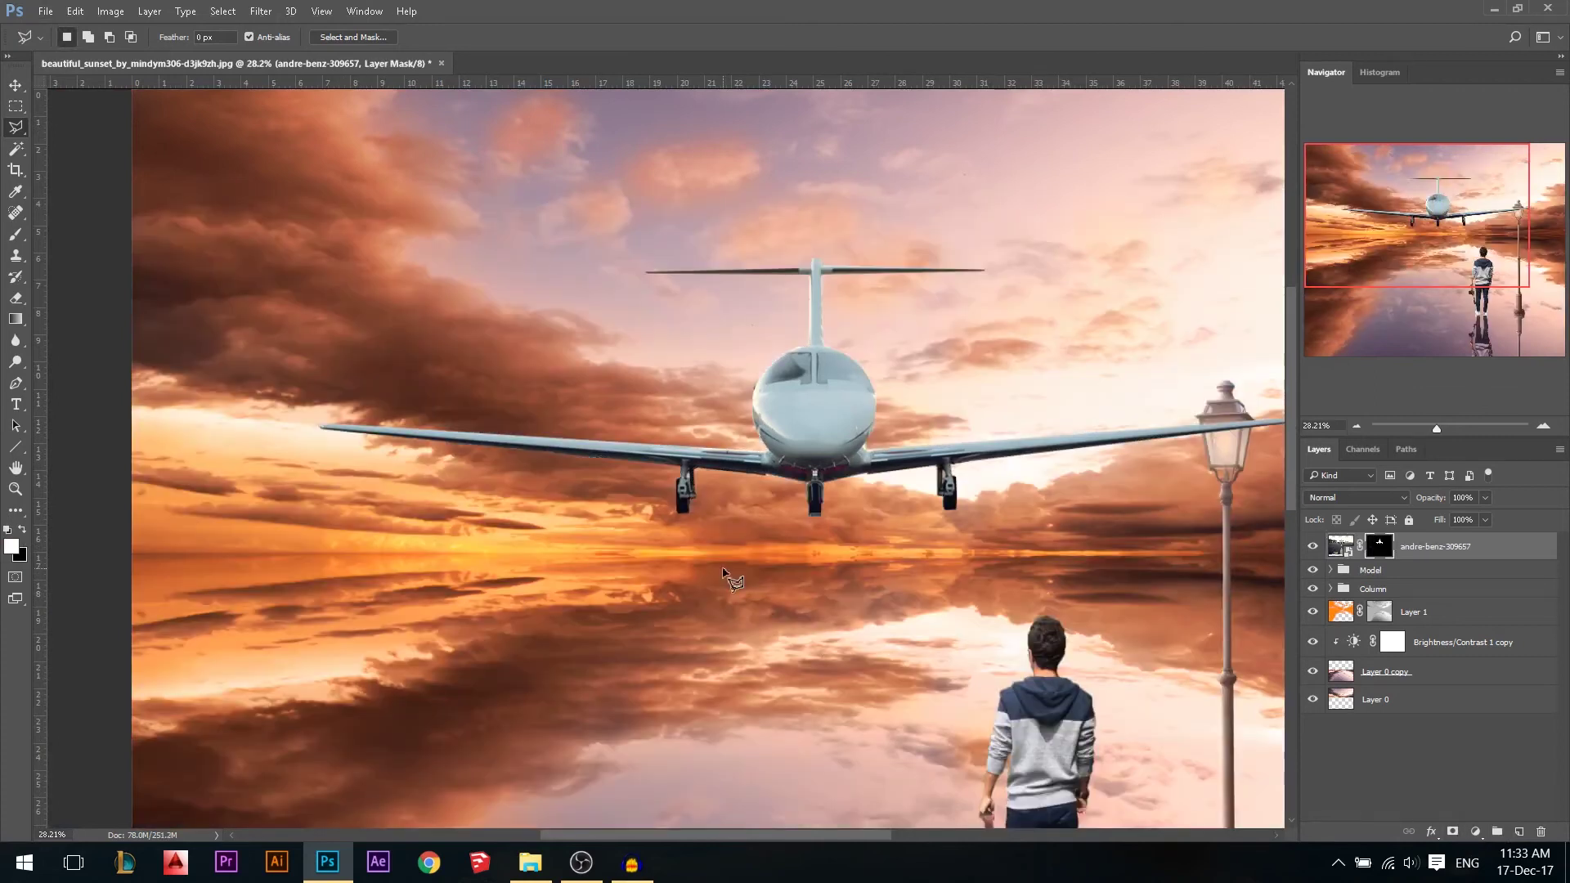
{"action": "scroll", "coordinate": [490, 327], "scroll_direction": "down", "scroll_amount": 2}
{"action": "left_click", "coordinate": [15, 85]}
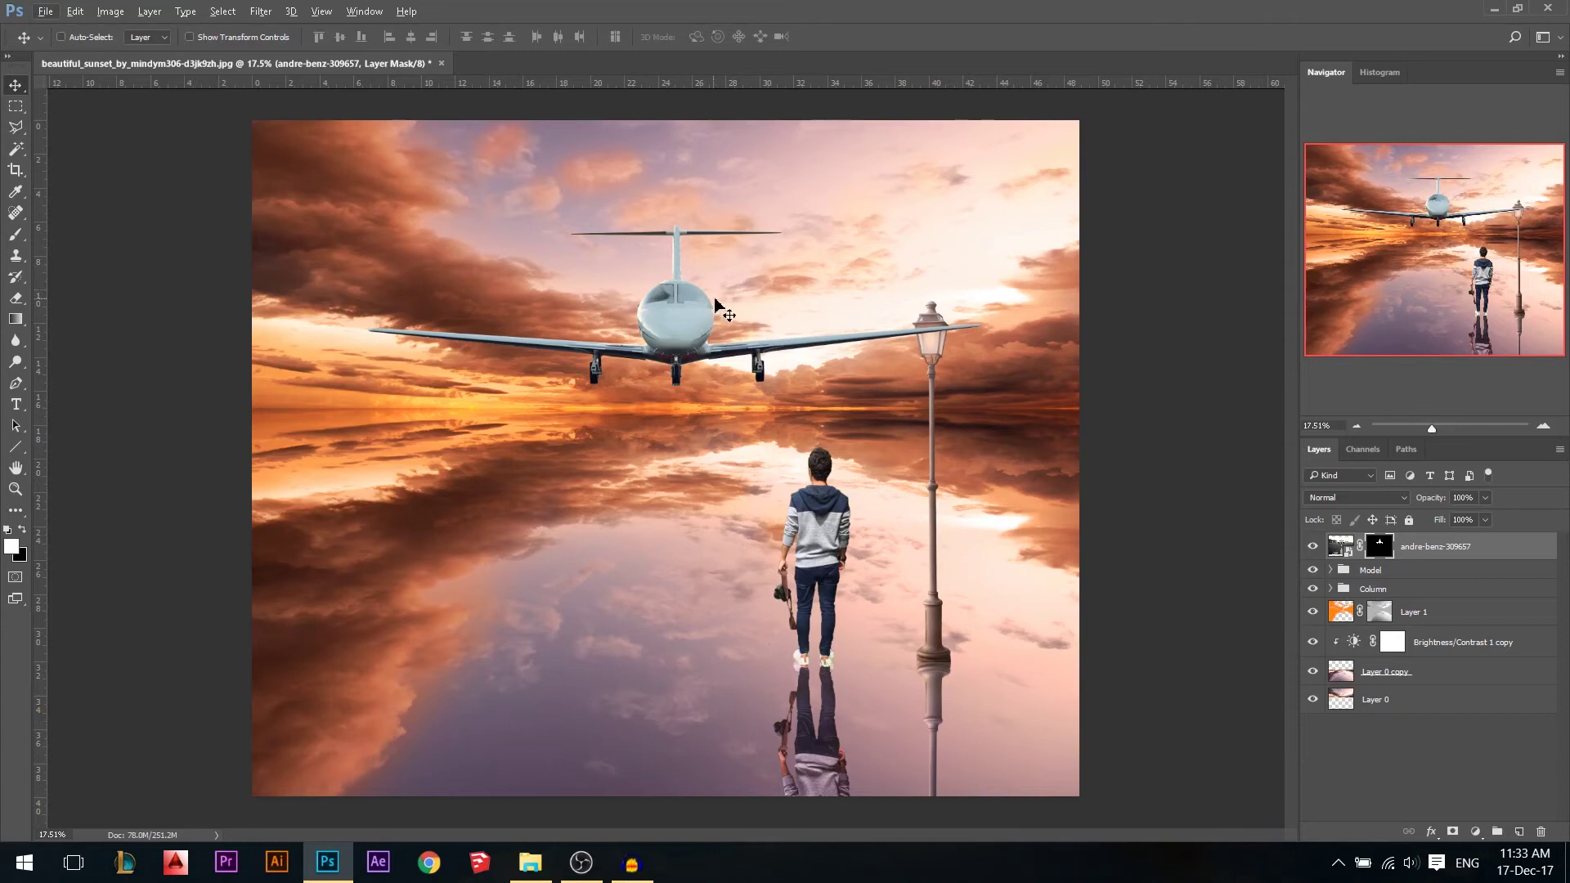
{"action": "left_click_drag", "start_coordinate": [733, 301], "coordinate": [645, 289]}
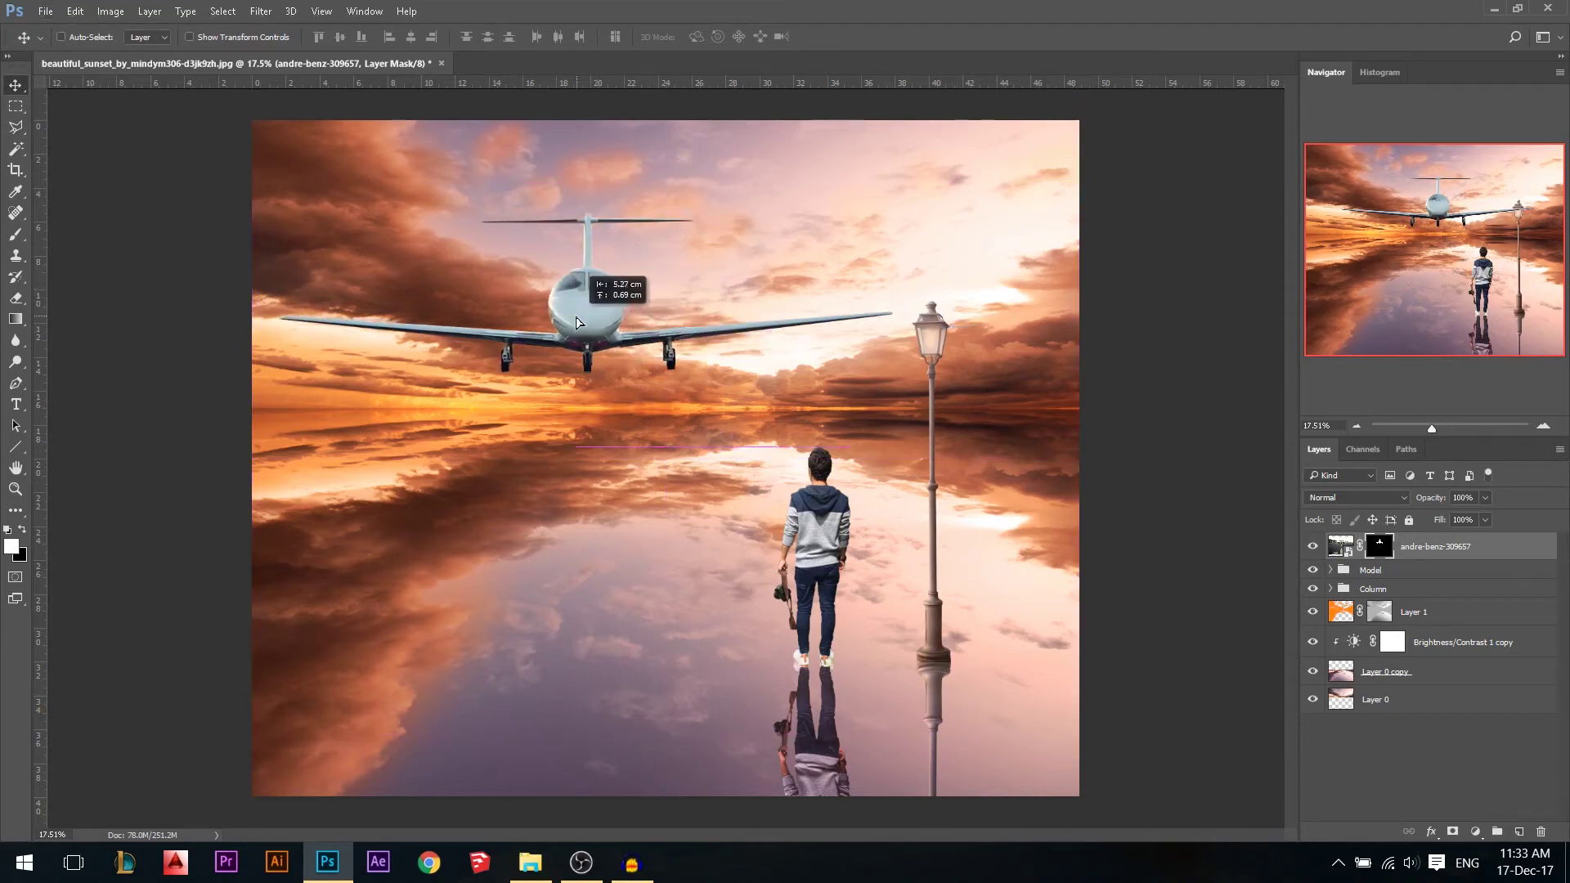
{"action": "scroll", "coordinate": [645, 290], "scroll_direction": "down", "scroll_amount": 1}
Scale the airplane down in two passes, about 82% then 94%, and nudge it slightly left.
{"action": "key", "text": "ctrl+t"}
{"action": "left_click_drag", "start_coordinate": [927, 677], "coordinate": [860, 642]}
{"action": "left_click_drag", "start_coordinate": [738, 569], "coordinate": [728, 568]}
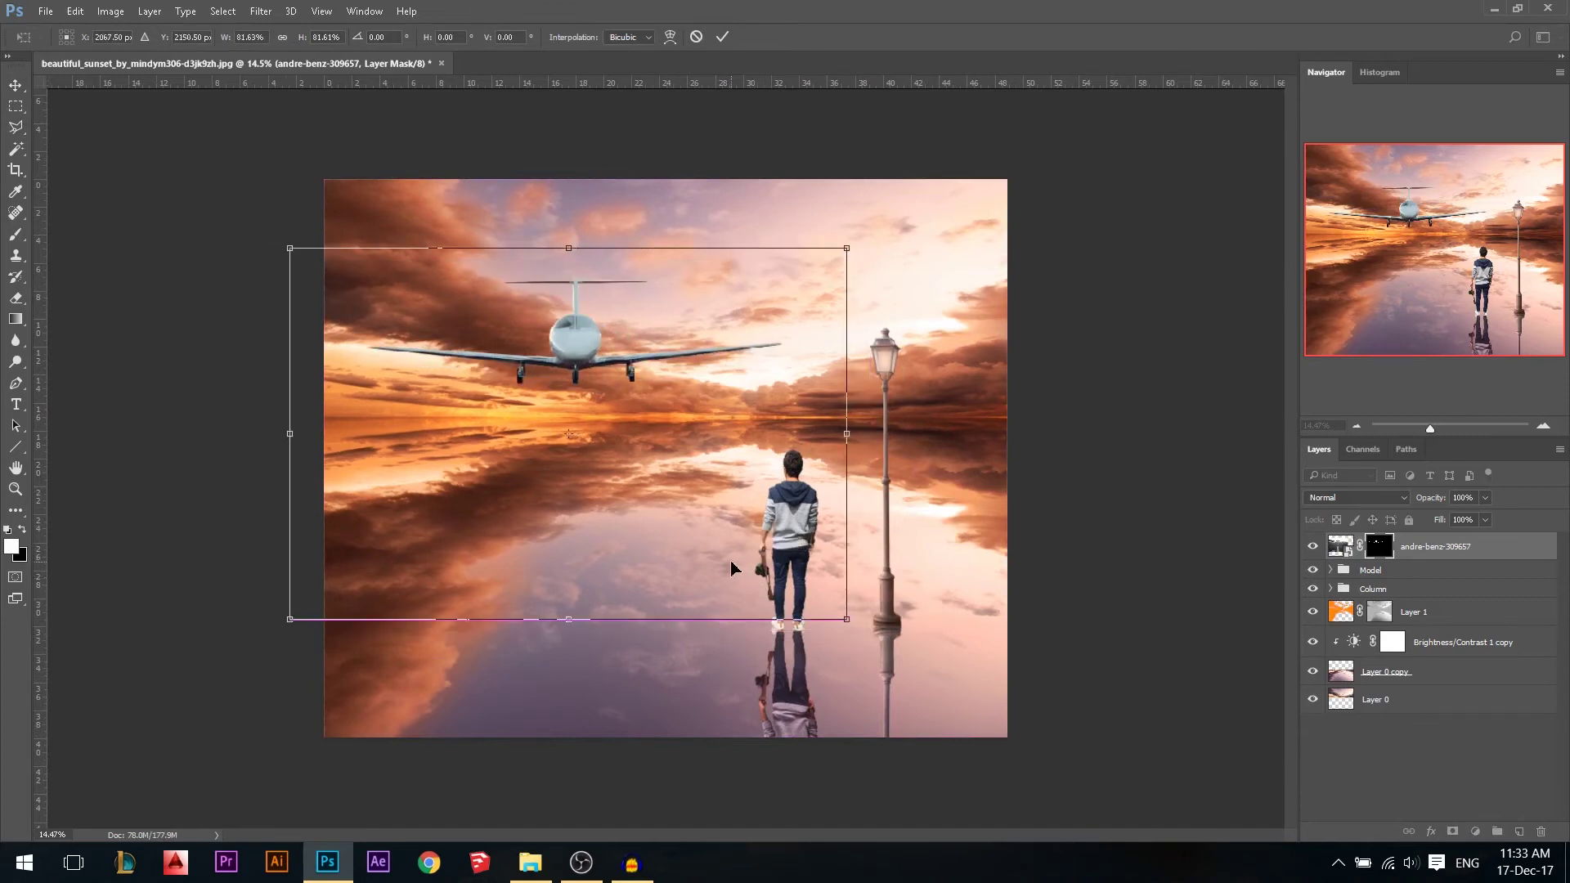
{"action": "key", "text": "Return"}
{"action": "key", "text": "ctrl+t"}
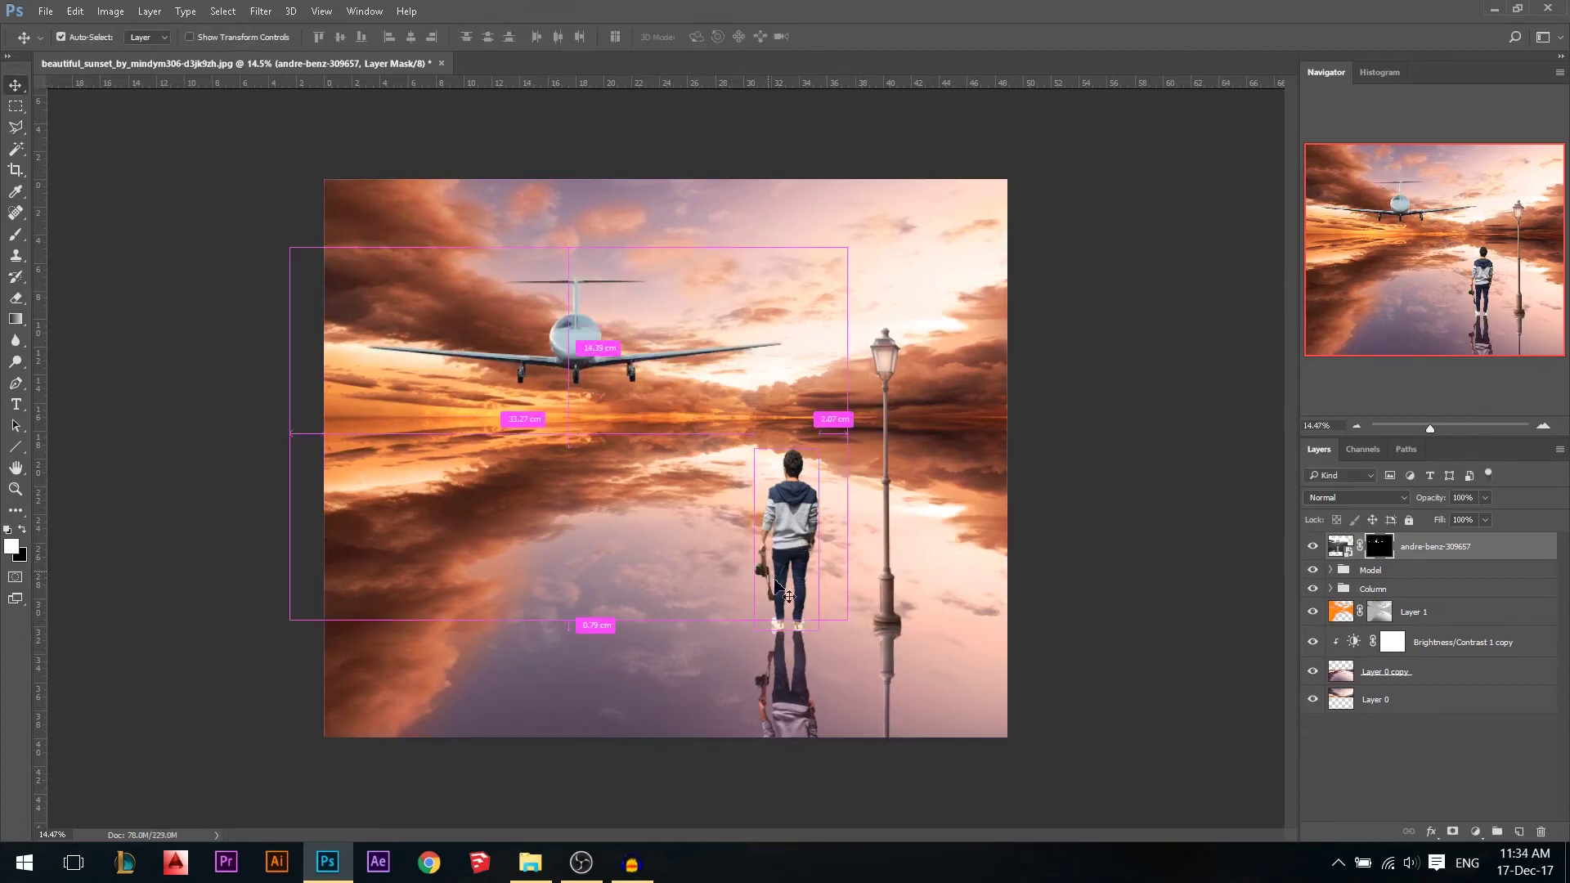
{"action": "left_click_drag", "start_coordinate": [852, 620], "coordinate": [825, 619]}
{"action": "key", "text": "Return"}
{"action": "left_click_drag", "start_coordinate": [652, 397], "coordinate": [640, 397]}
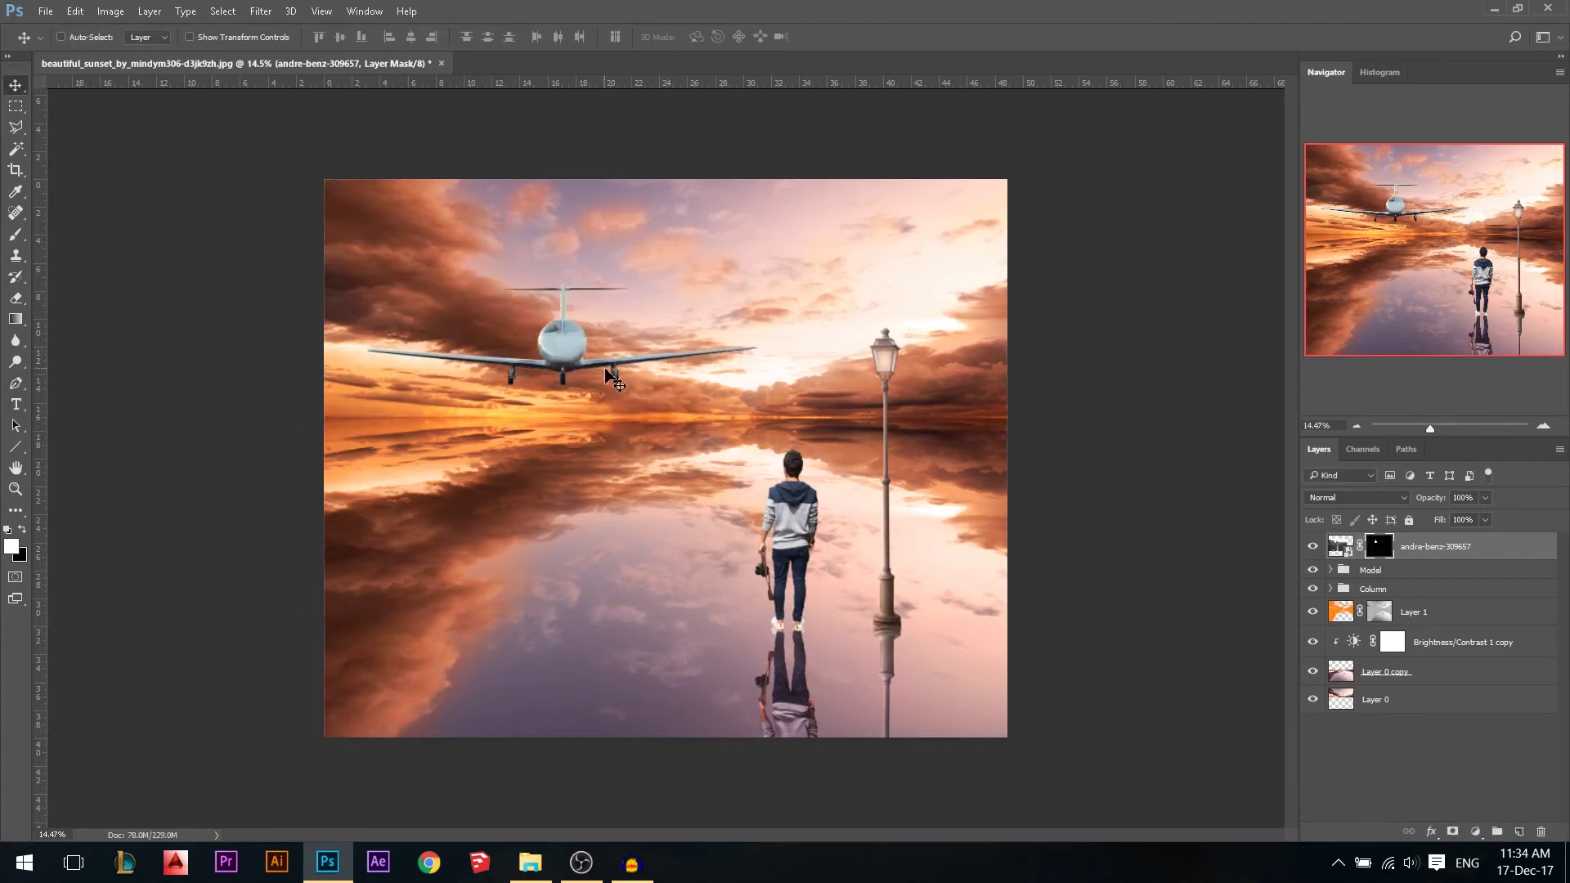
Add a Curves adjustment clipped to the airplane and bend its Blue curve slightly.
{"action": "left_click", "coordinate": [1476, 833]}
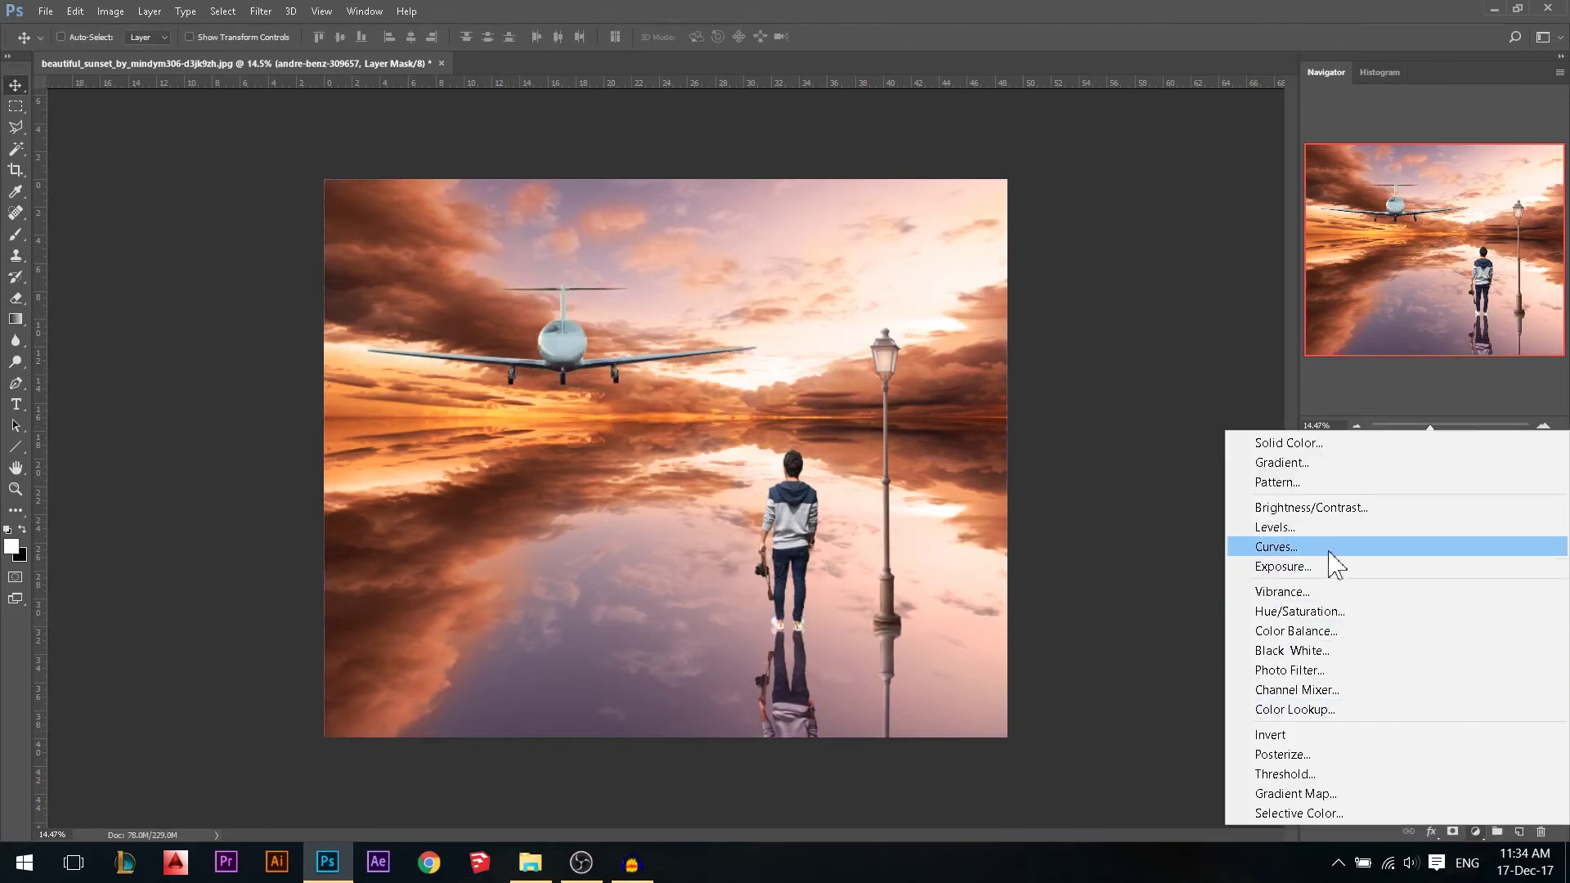
{"action": "left_click", "coordinate": [1333, 550]}
{"action": "left_click", "coordinate": [1165, 434]}
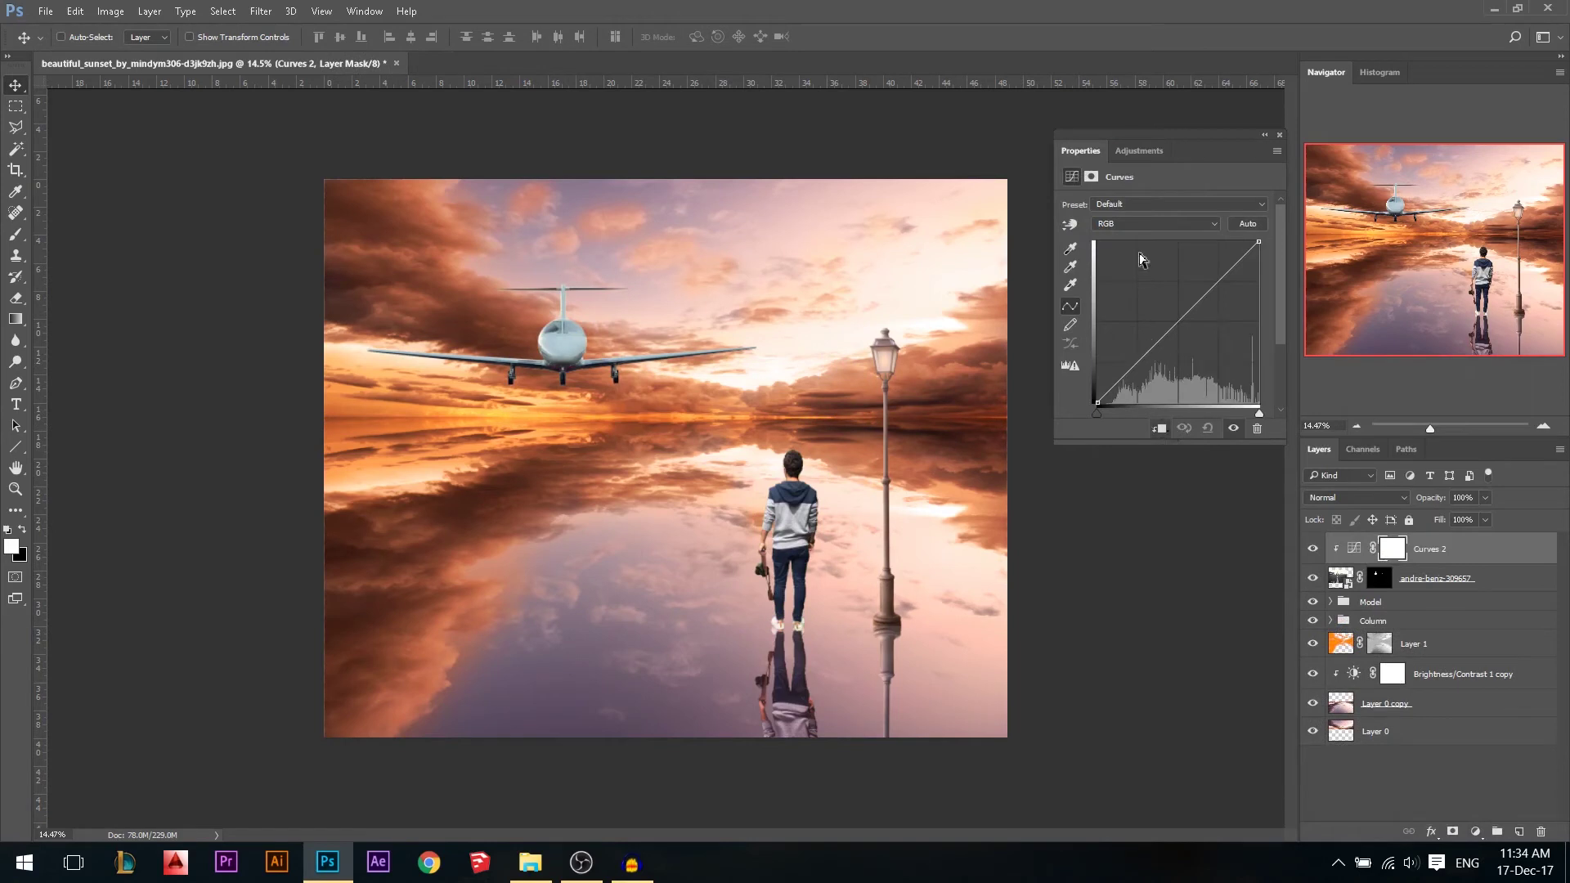
{"action": "left_click", "coordinate": [1129, 225]}
{"action": "left_click", "coordinate": [1127, 243]}
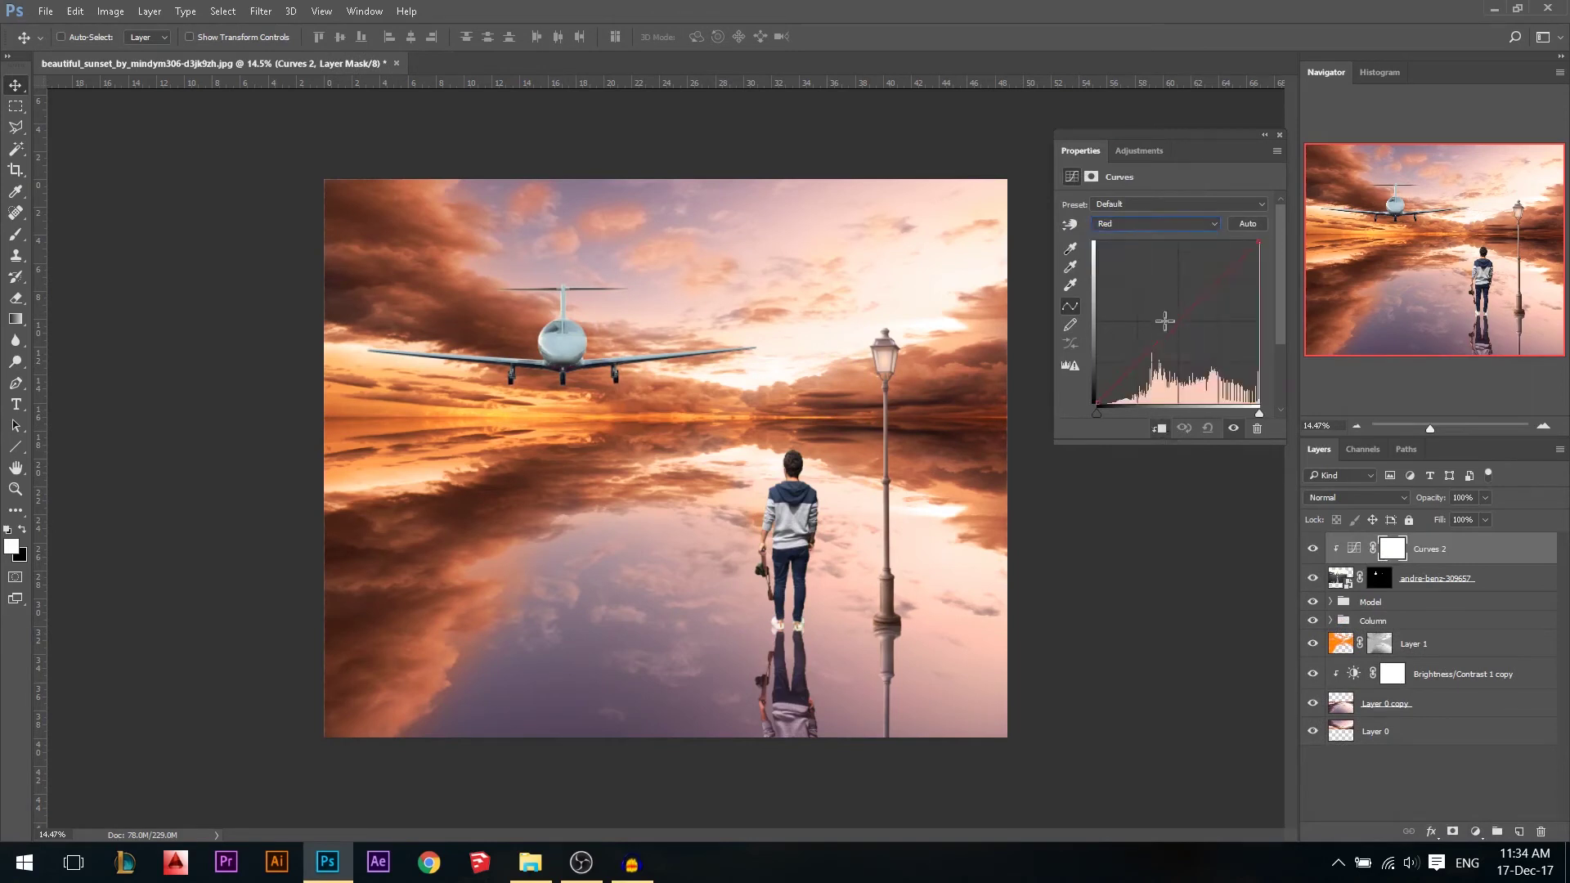
{"action": "left_click", "coordinate": [1202, 224]}
{"action": "left_click", "coordinate": [1203, 263]}
{"action": "left_click_drag", "start_coordinate": [1181, 329], "coordinate": [1186, 331]}
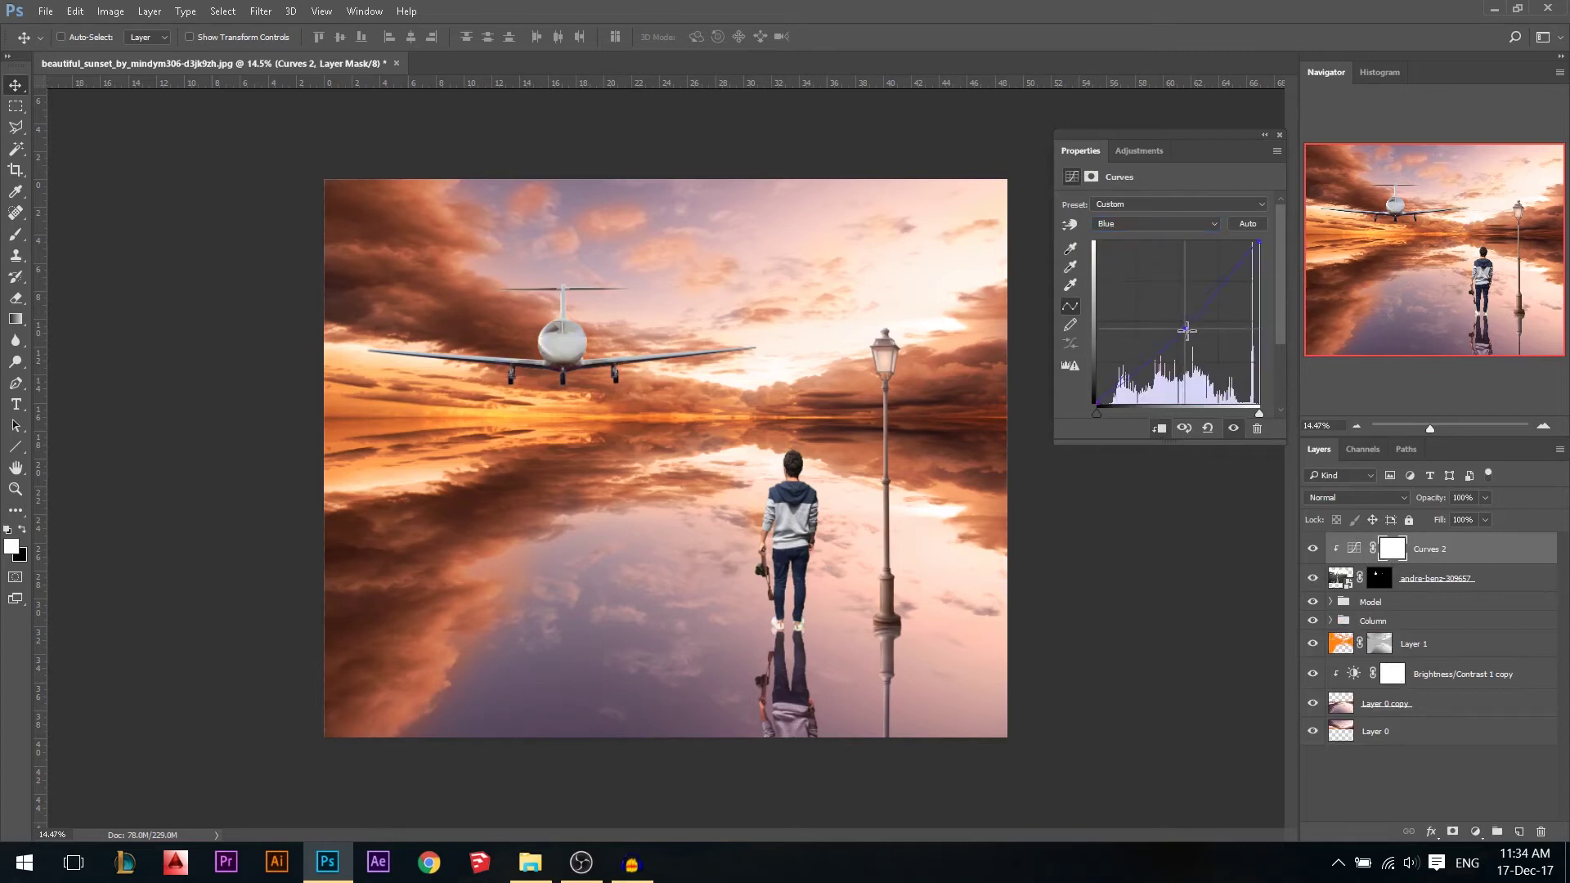
Raise the Red curve to warm the plane, then select the airplane layer together with Curves 2.
{"action": "left_click", "coordinate": [1135, 224]}
{"action": "left_click", "coordinate": [1128, 248]}
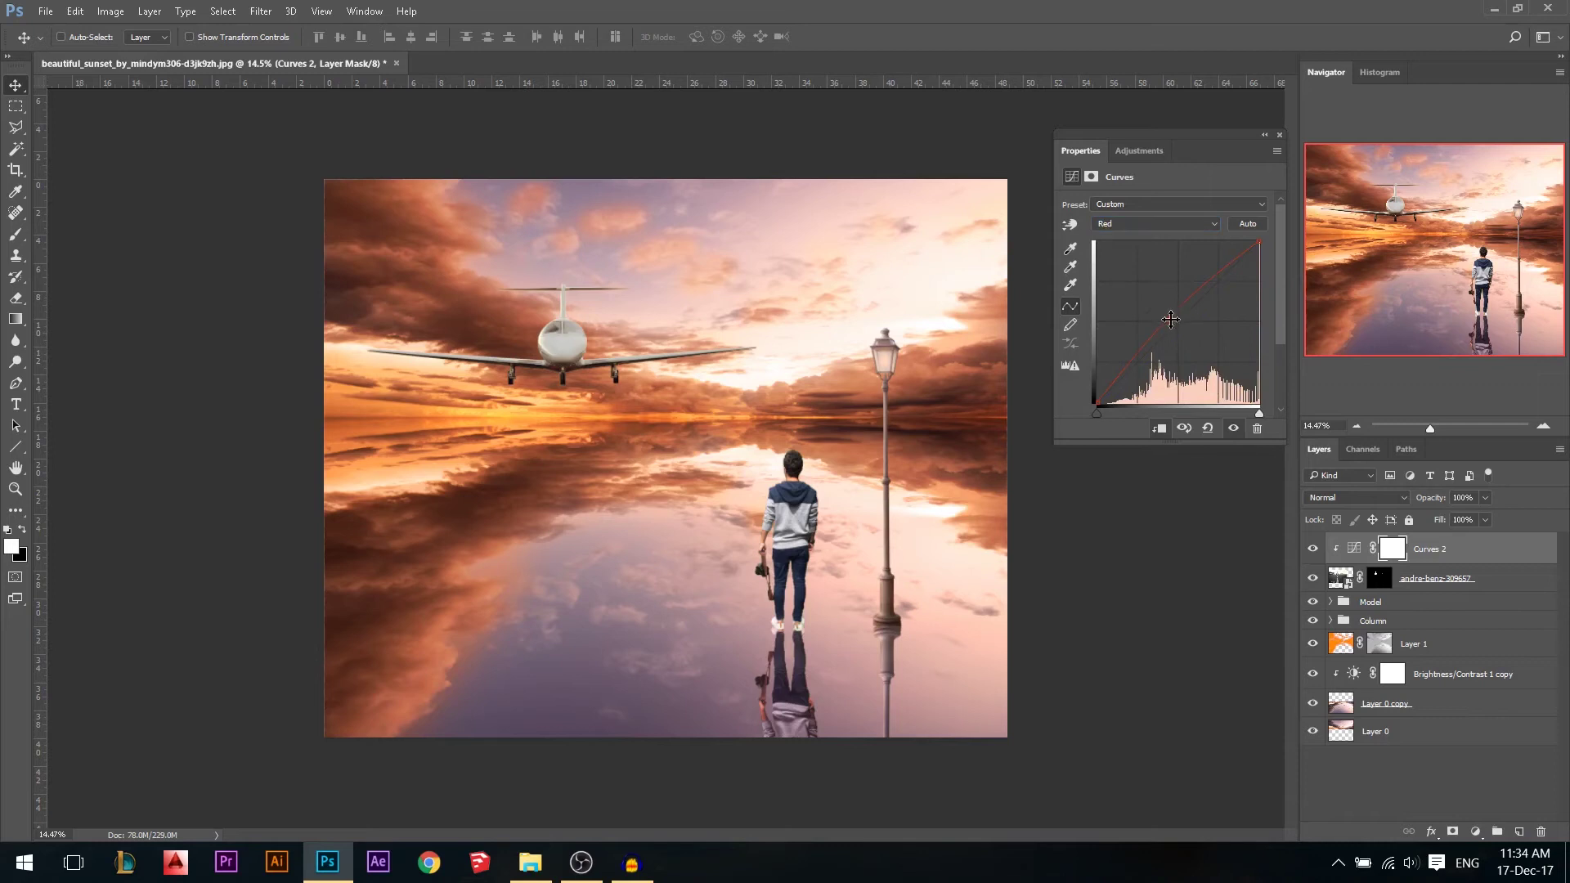
{"action": "left_click_drag", "start_coordinate": [1169, 330], "coordinate": [1160, 315]}
{"action": "left_click", "coordinate": [1280, 136]}
{"action": "scroll", "coordinate": [529, 355], "scroll_direction": "down", "scroll_amount": 1}
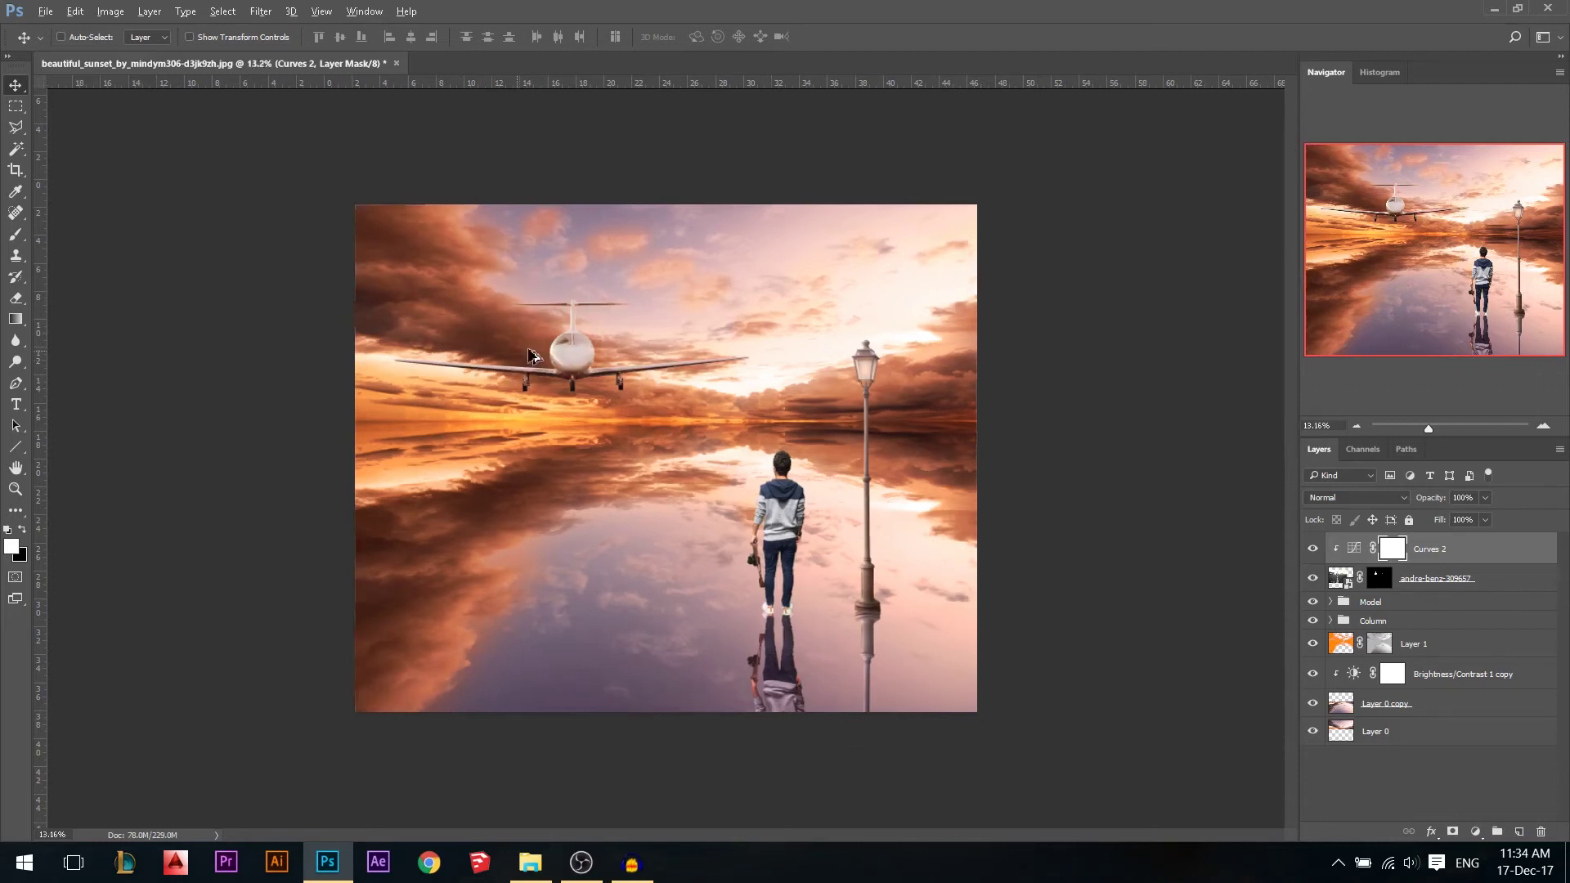
{"action": "scroll", "coordinate": [529, 356], "scroll_direction": "down", "scroll_amount": 1}
{"action": "left_click", "coordinate": [1427, 579], "text": "ctrl"}
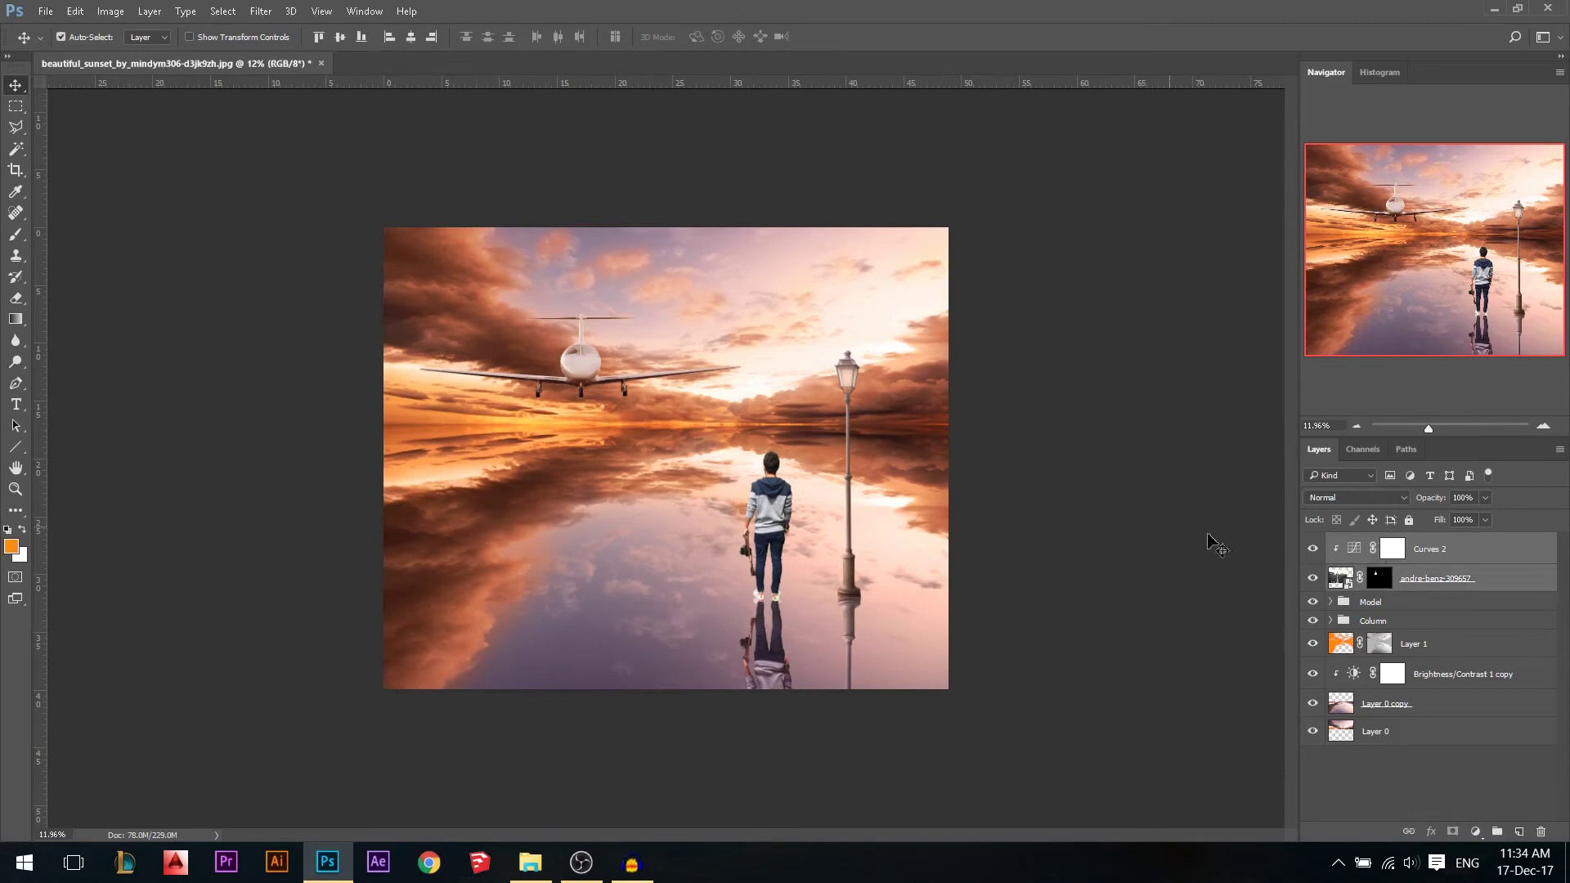
Merge the airplane with its Curves, duplicate it, flip the copy vertically and move it below the horizon.
{"action": "key", "text": "ctrl+e"}
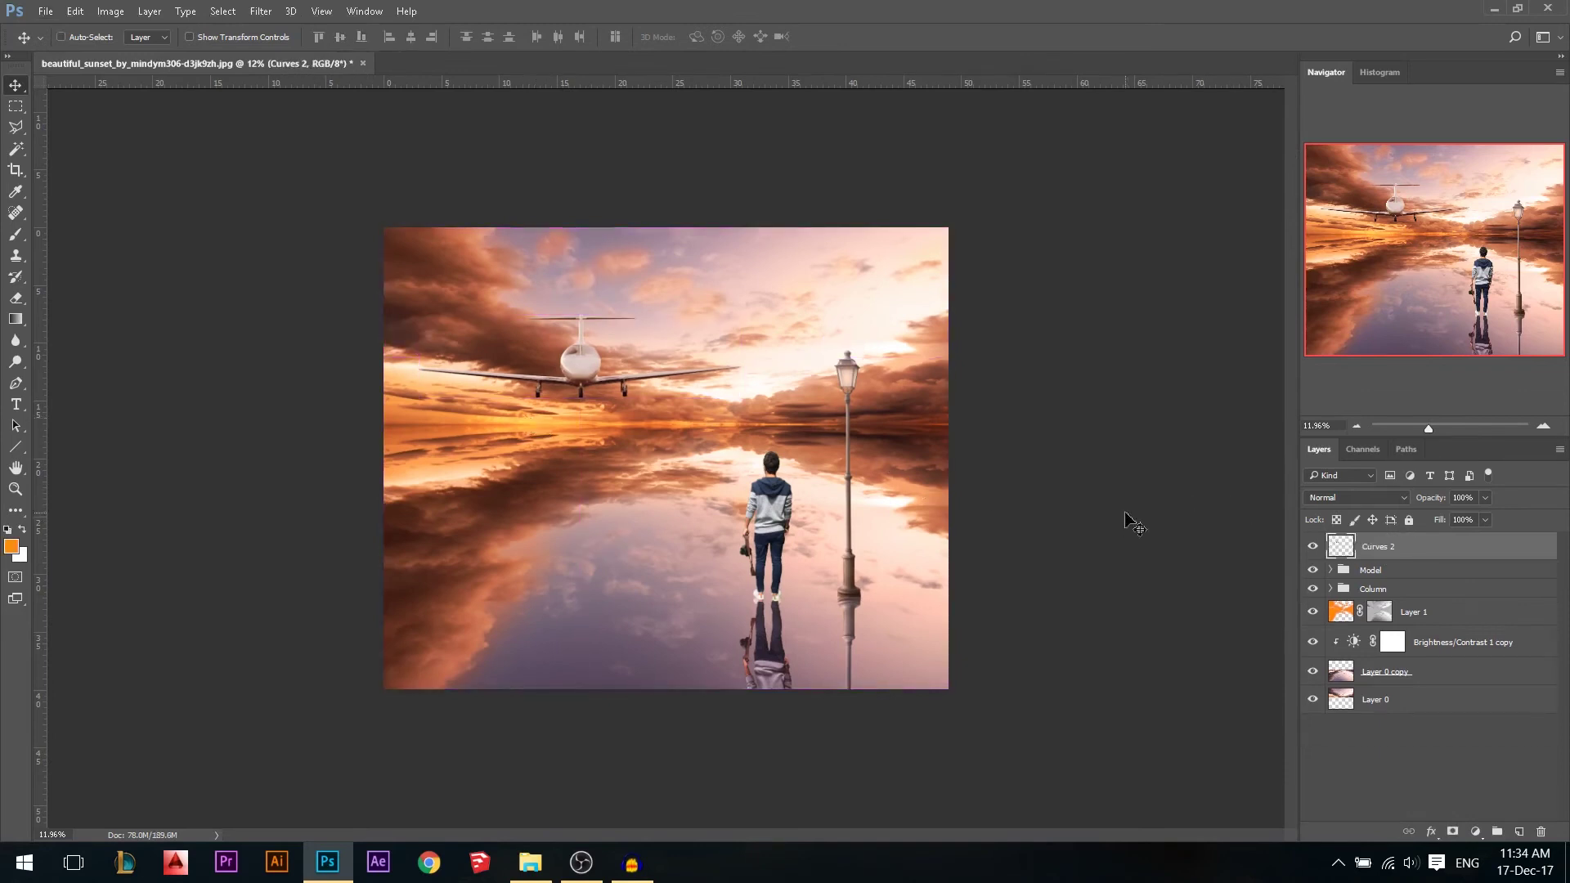
{"action": "key", "text": "ctrl+j"}
{"action": "key", "text": "ctrl+t"}
{"action": "right_click", "coordinate": [588, 356]}
{"action": "left_click", "coordinate": [656, 645]}
{"action": "left_click_drag", "start_coordinate": [636, 393], "coordinate": [630, 476]}
{"action": "key", "text": "Return"}
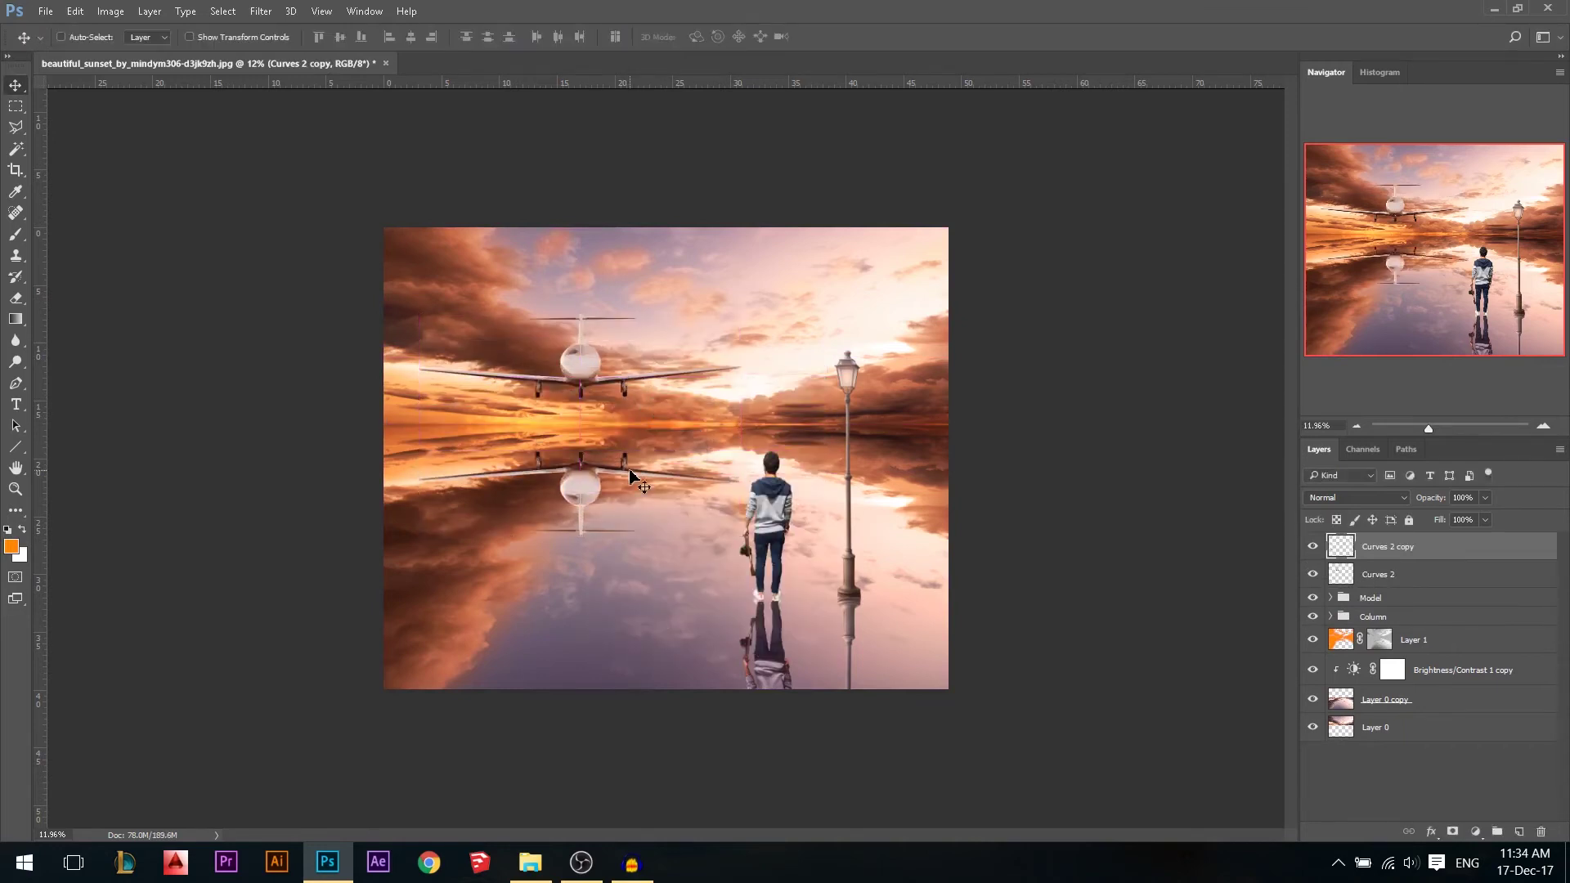
Set the reflection to Hard Light blend mode and darken it to brightness -18.
{"action": "left_click", "coordinate": [1357, 497]}
{"action": "left_click", "coordinate": [1335, 678]}
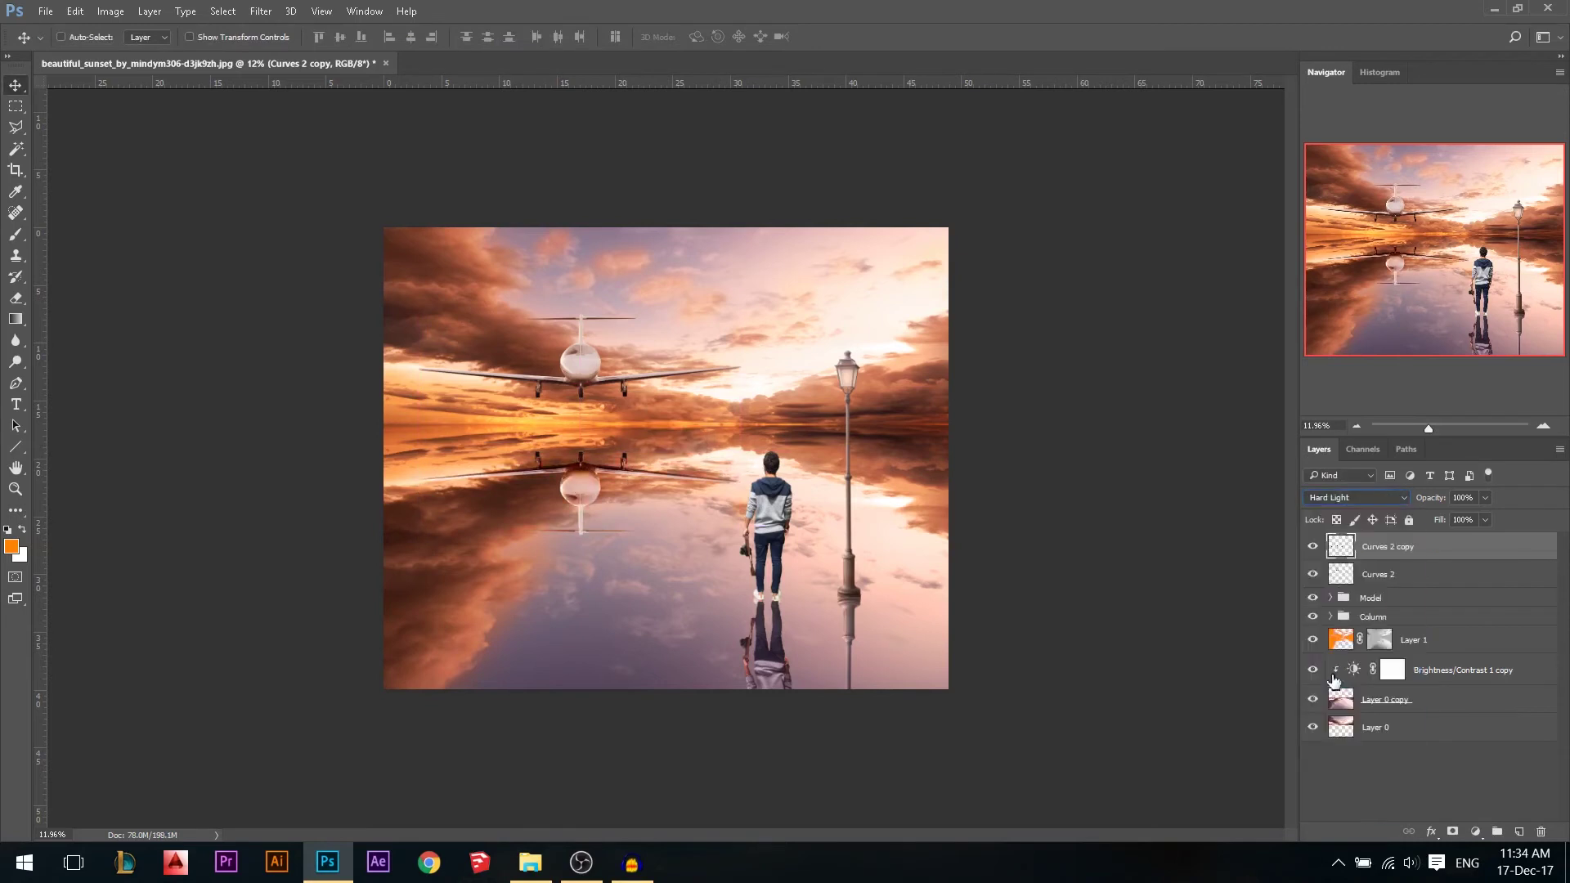
{"action": "left_click", "coordinate": [111, 11]}
{"action": "mouse_move", "coordinate": [207, 66]}
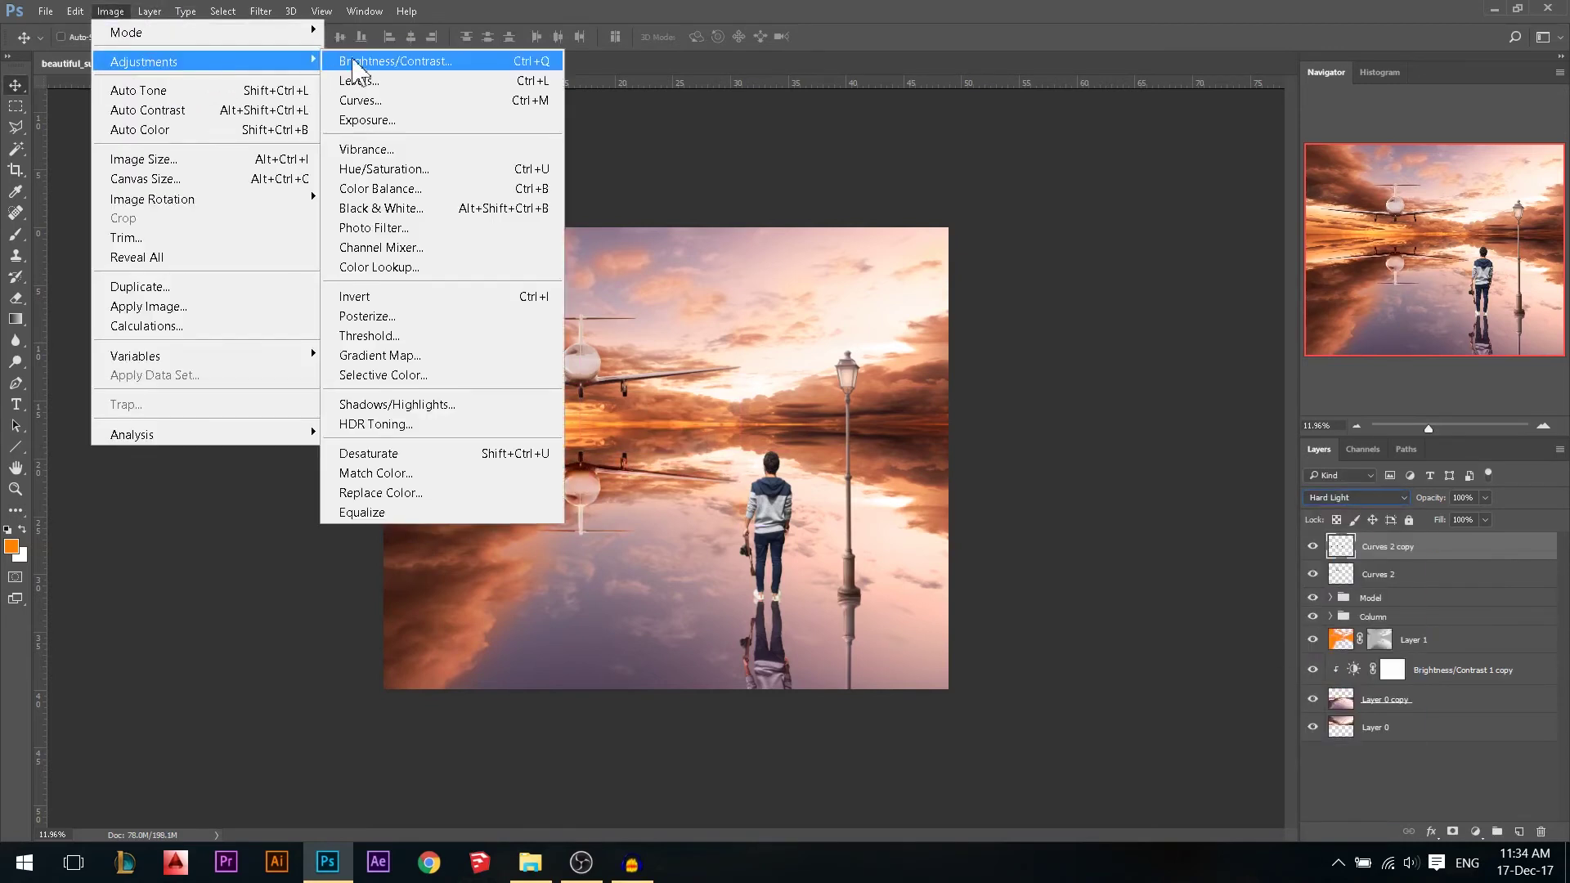
{"action": "left_click", "coordinate": [439, 57]}
{"action": "left_click_drag", "start_coordinate": [1074, 266], "coordinate": [1065, 265]}
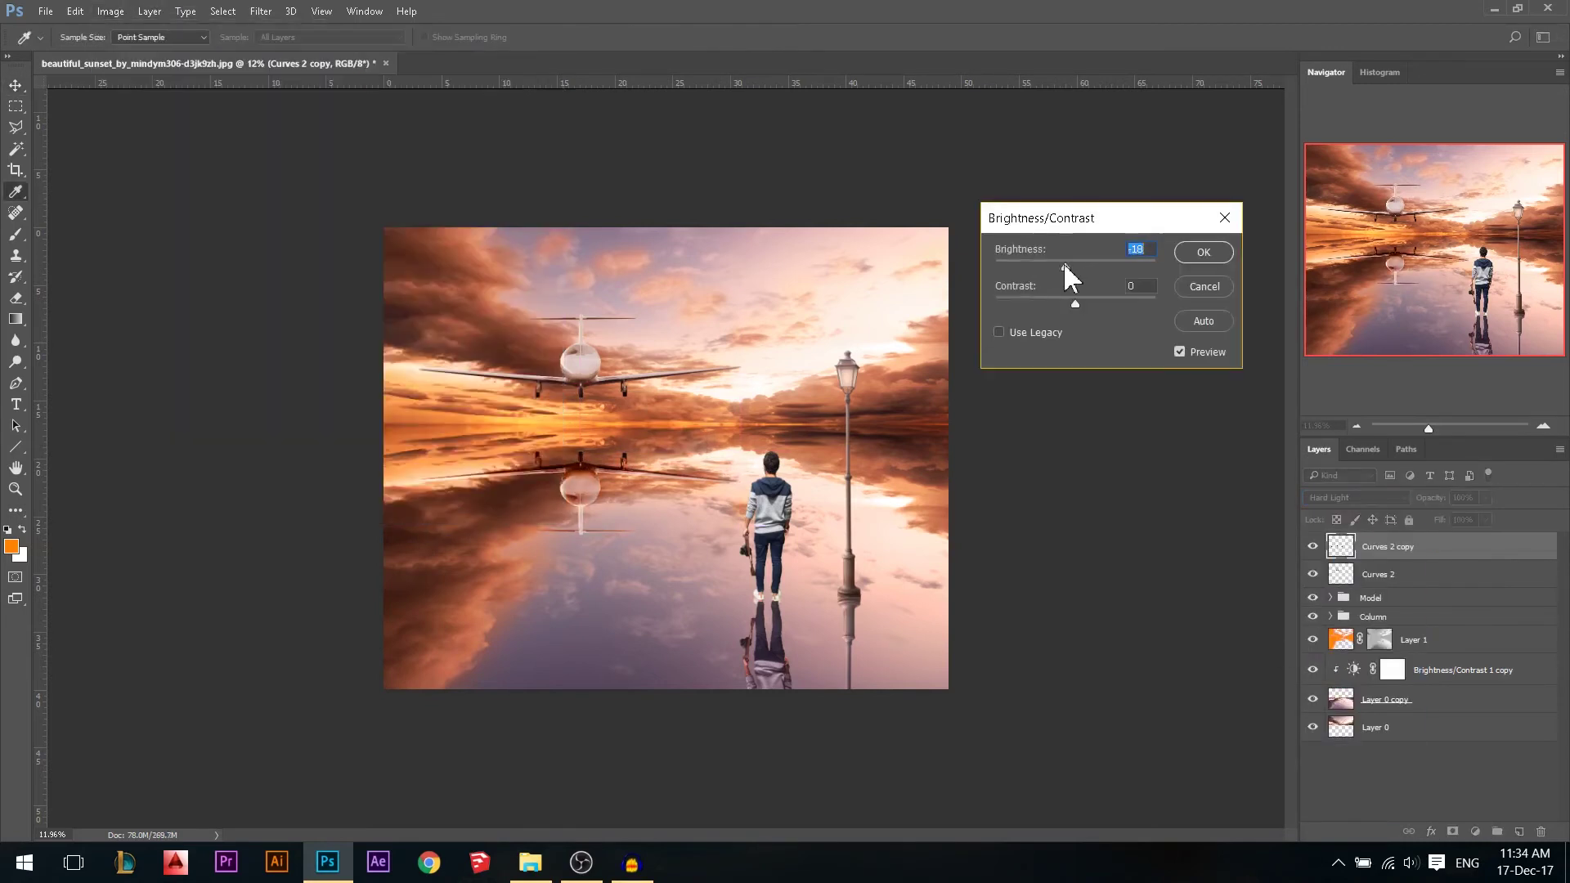
{"action": "left_click", "coordinate": [1205, 254]}
Select the airplane and its reflection together and enlarge both to about 116%.
{"action": "scroll", "coordinate": [892, 426], "scroll_direction": "down", "scroll_amount": 1}
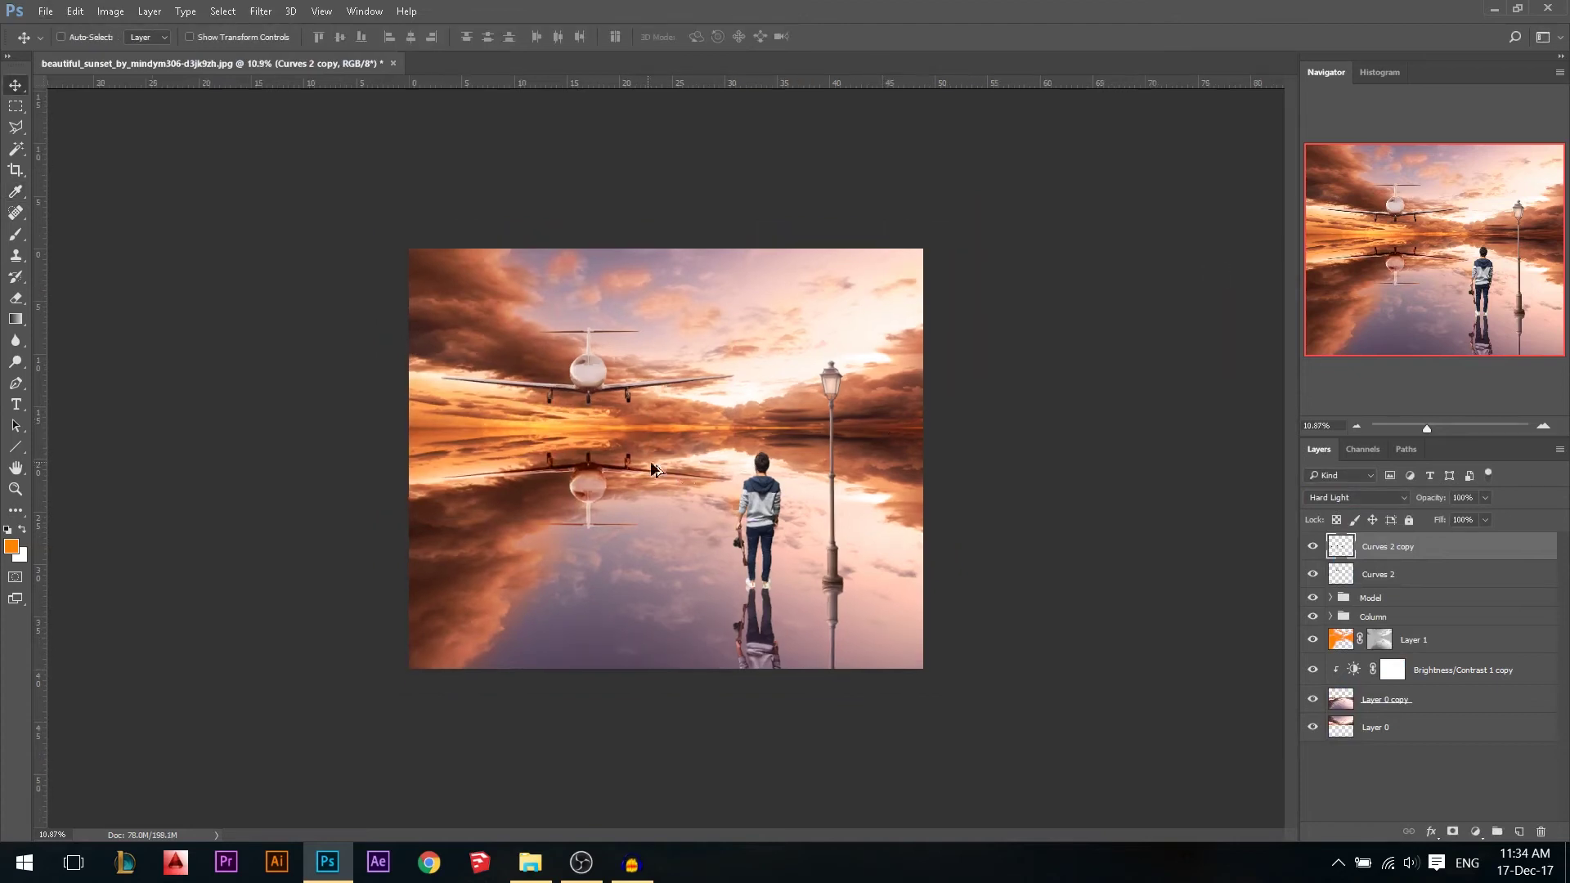
{"action": "scroll", "coordinate": [658, 465], "scroll_direction": "up", "scroll_amount": 1}
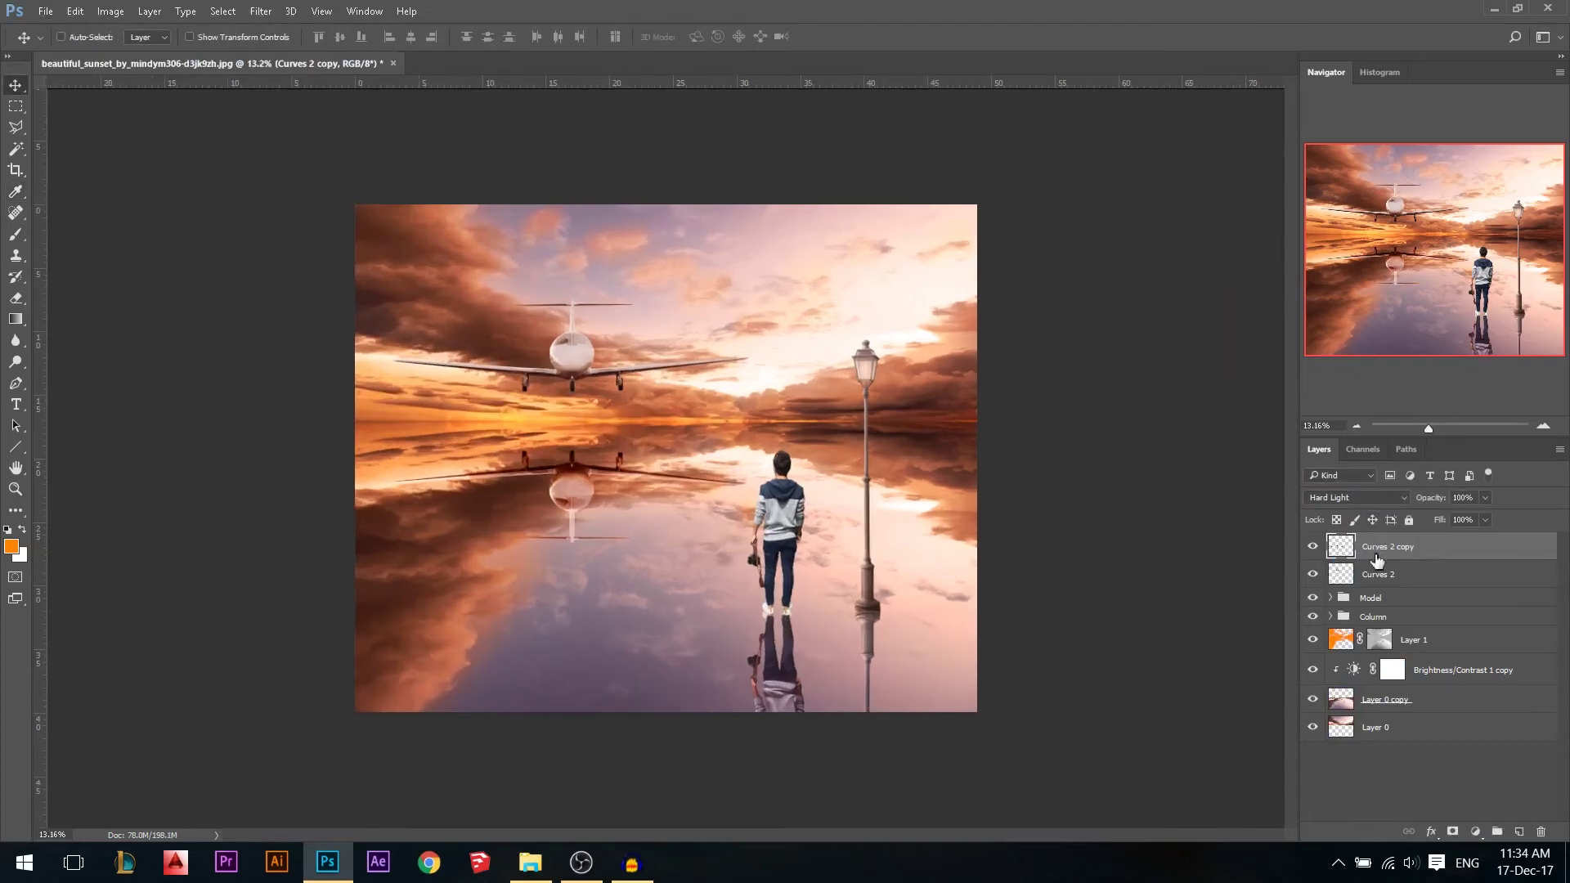
{"action": "left_click", "coordinate": [1378, 574], "text": "ctrl"}
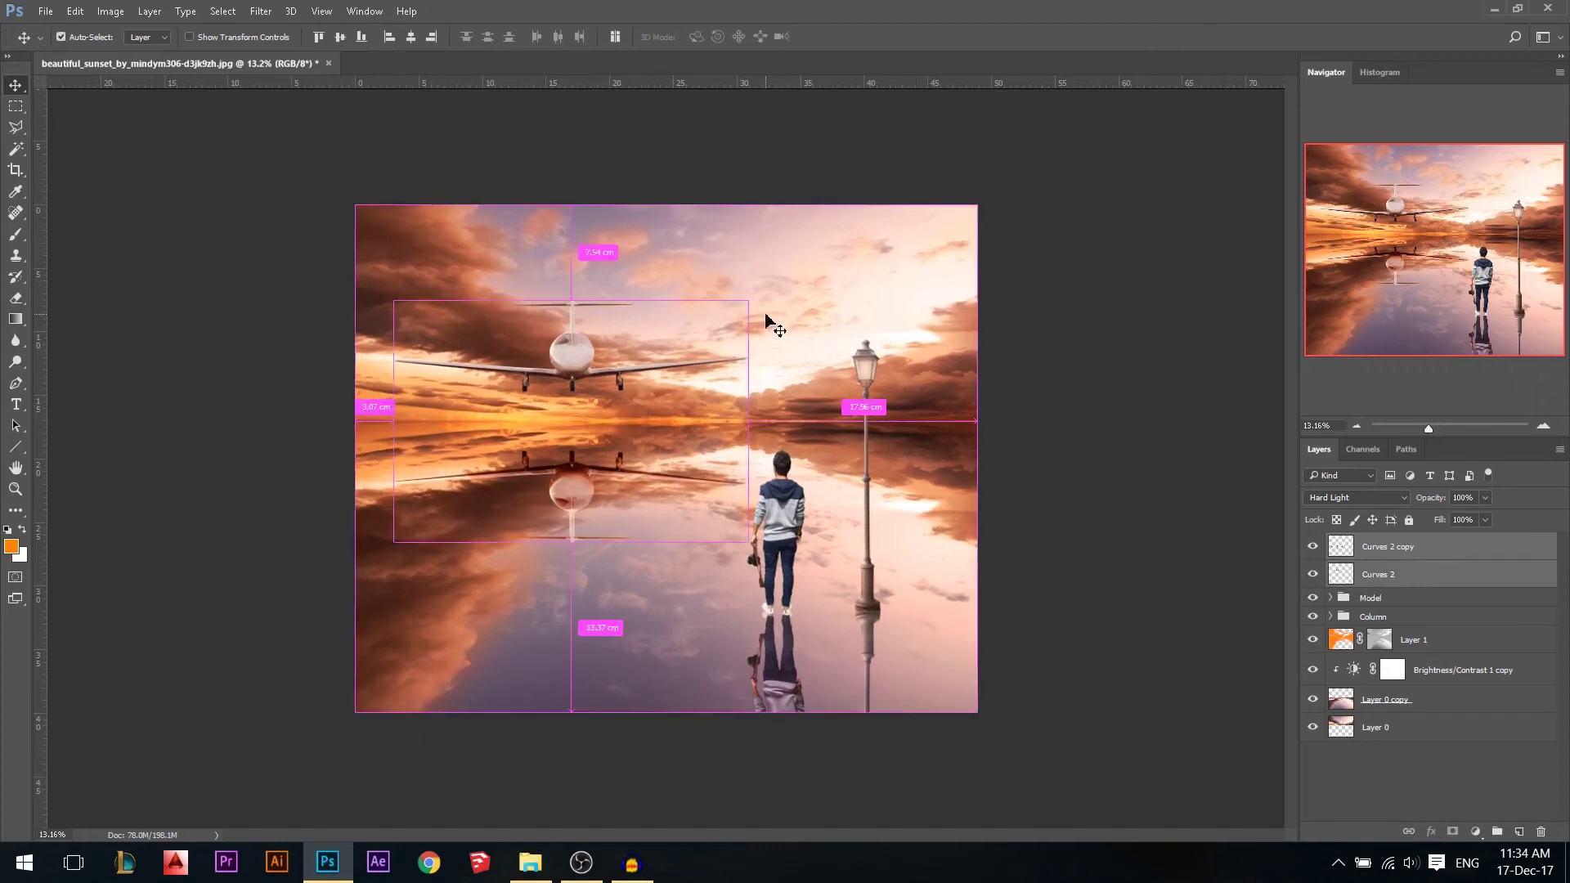
{"action": "key", "text": "ctrl+t"}
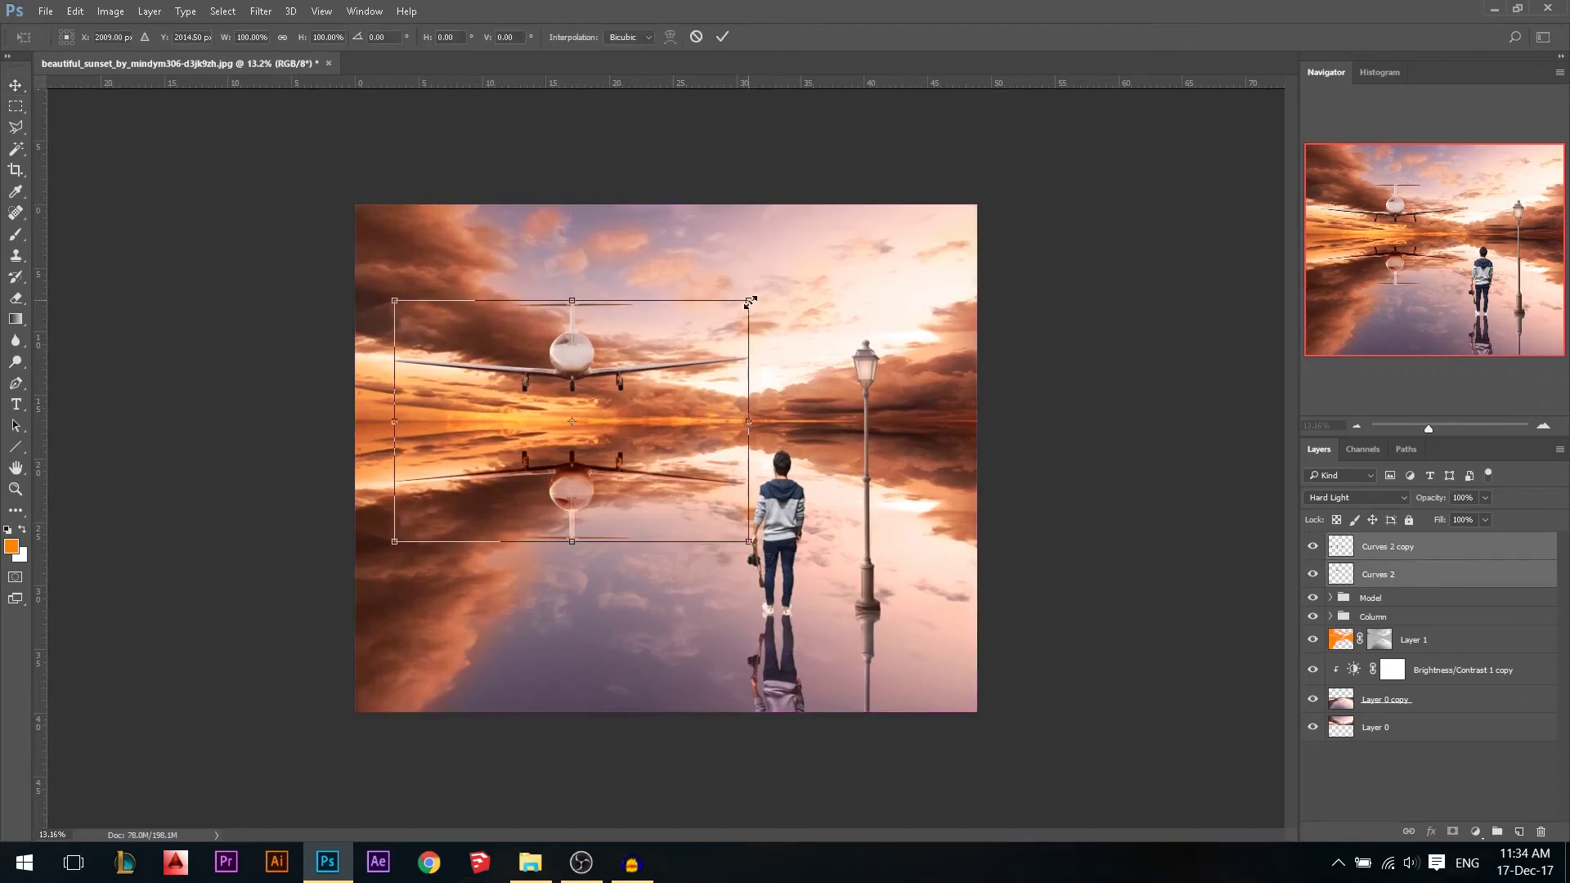
{"action": "left_click_drag", "start_coordinate": [751, 301], "coordinate": [799, 284]}
{"action": "key", "text": "Return"}
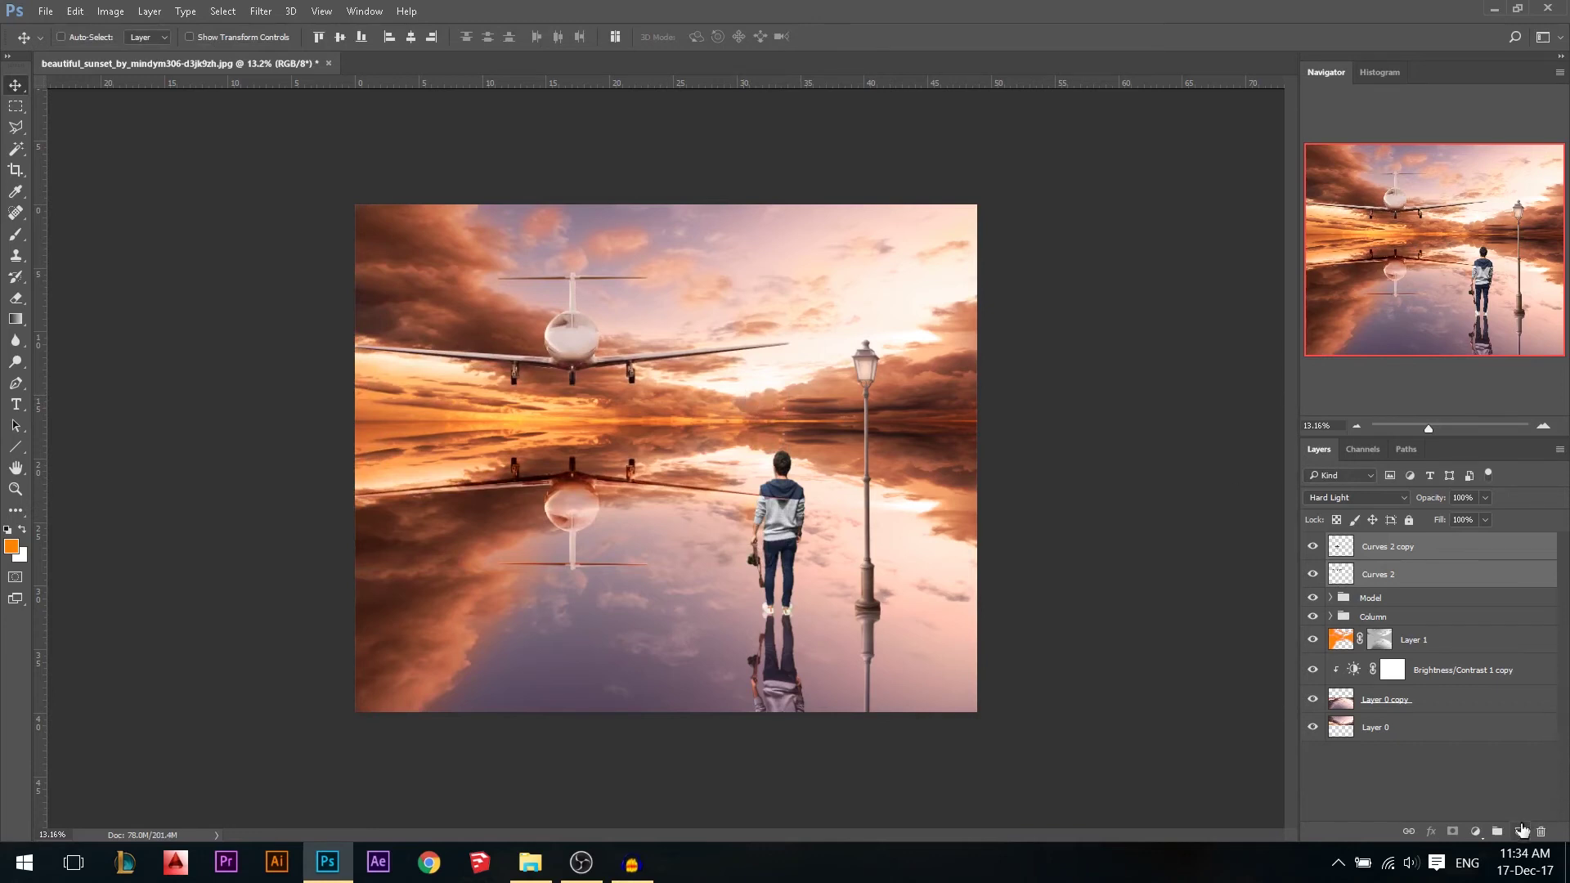
Add a new layer and stamp the merged image into it with Ctrl+Alt+Shift+E.
{"action": "left_click", "coordinate": [1520, 831]}
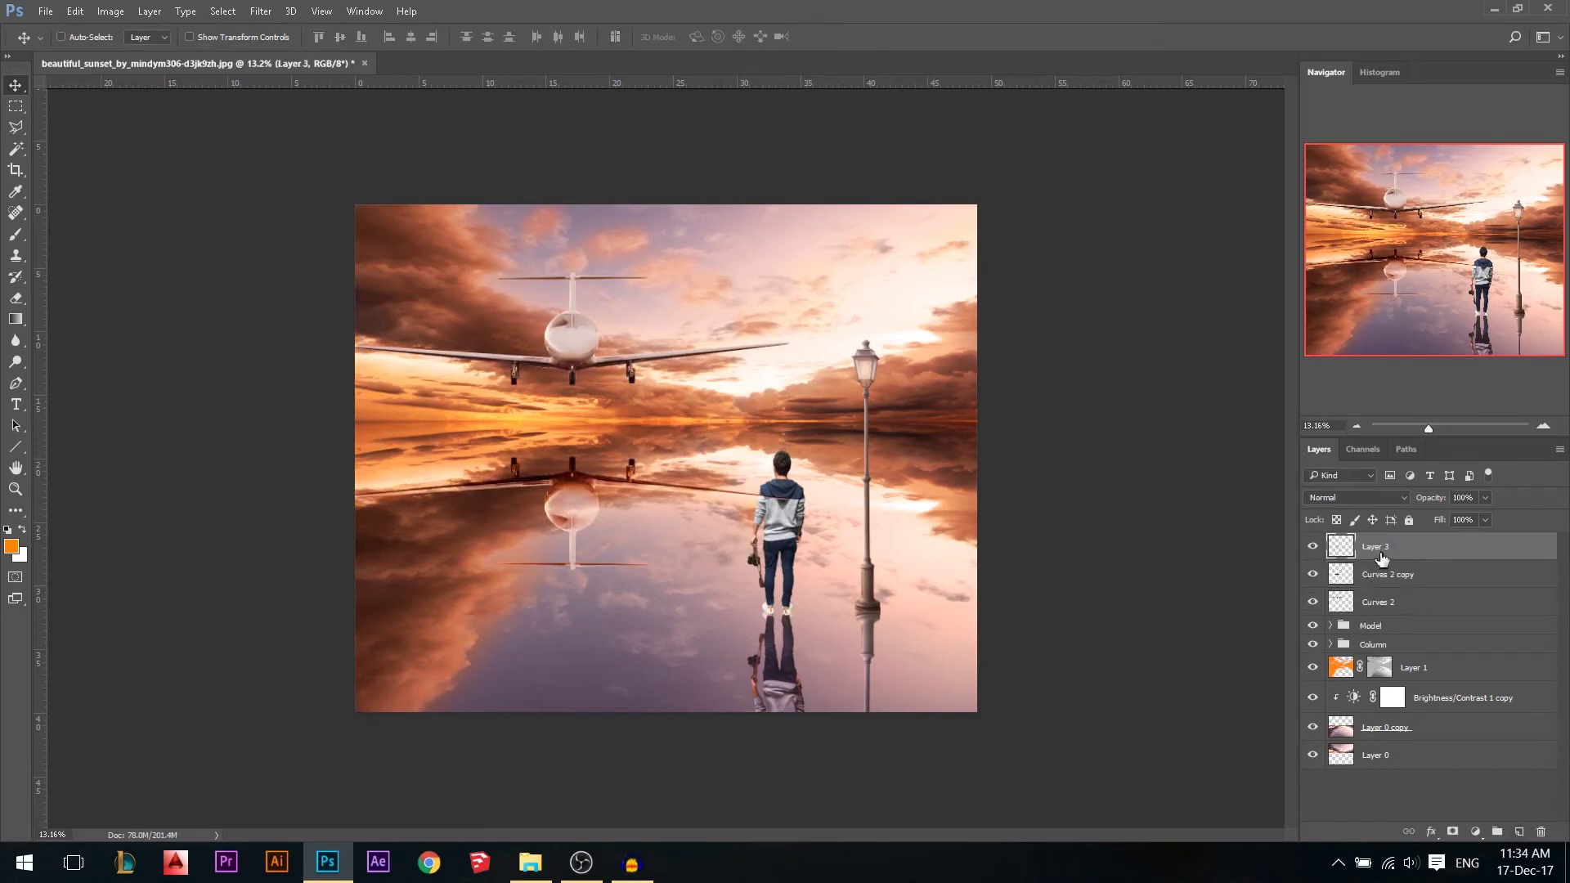
{"action": "key", "text": "ctrl"}
{"action": "key", "text": "ctrl+alt+shift+e"}
Render a lens flare centred on the sun on the stamped layer.
{"action": "left_click", "coordinate": [262, 13]}
{"action": "mouse_move", "coordinate": [392, 341]}
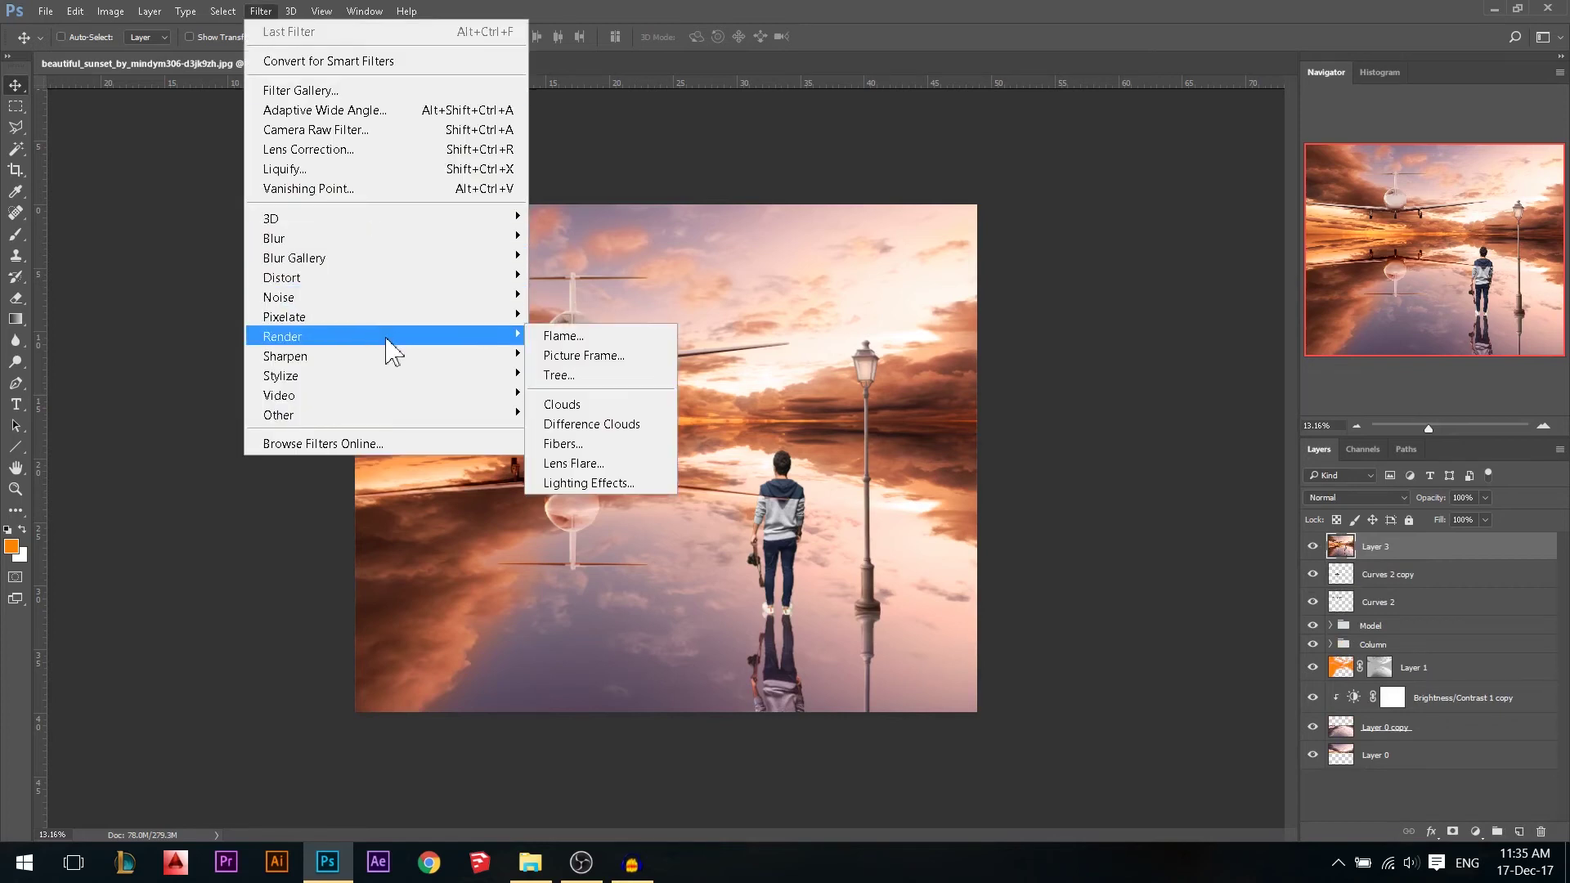
{"action": "left_click", "coordinate": [613, 463]}
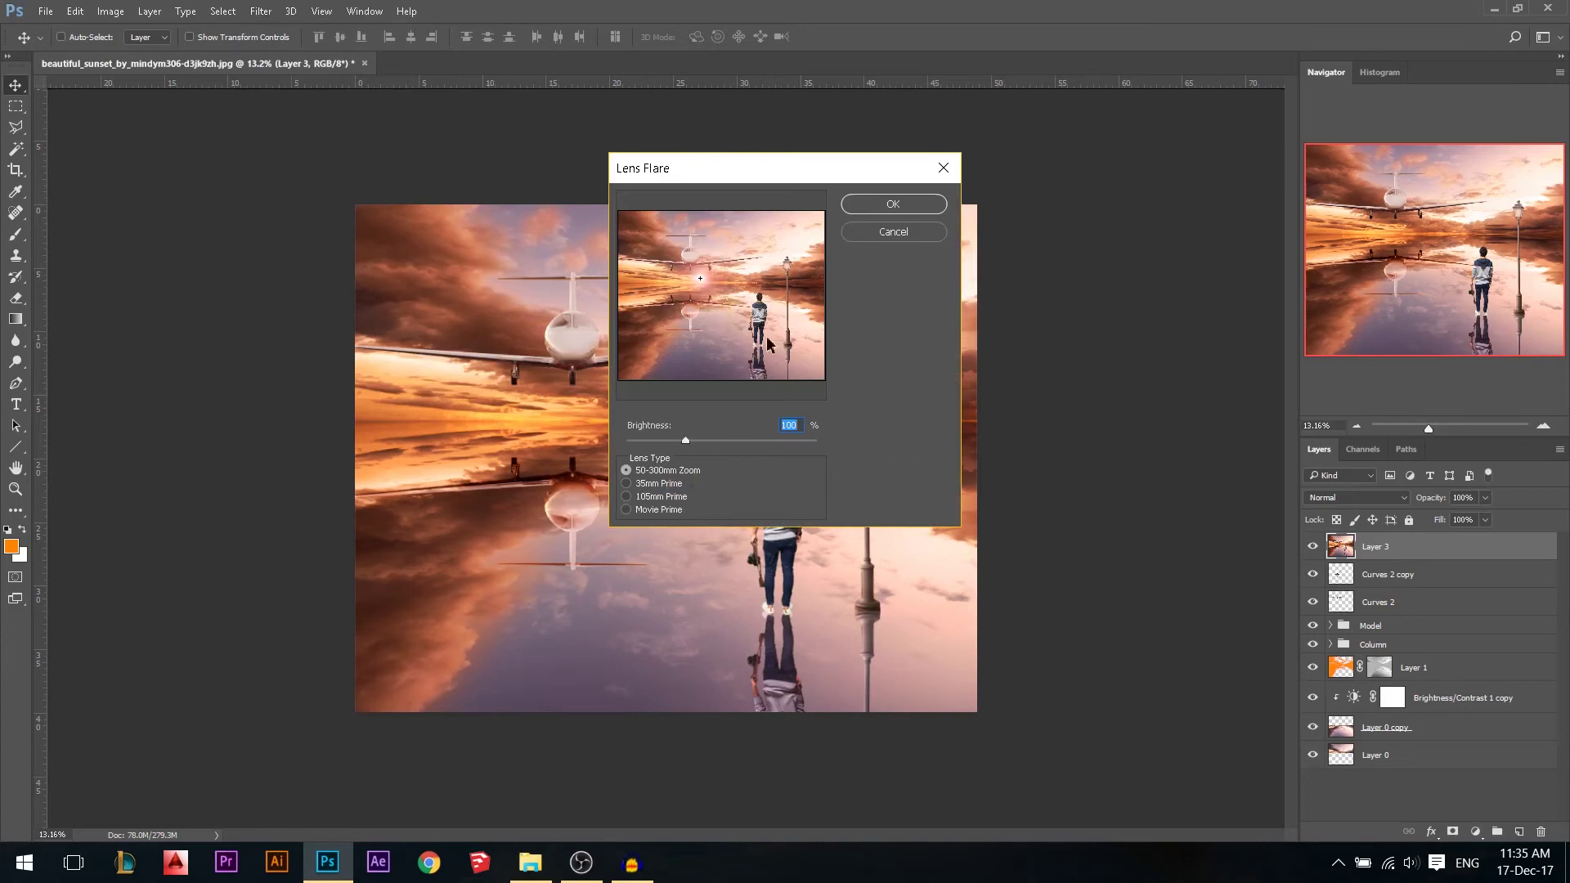
{"action": "left_click_drag", "start_coordinate": [709, 295], "coordinate": [747, 282]}
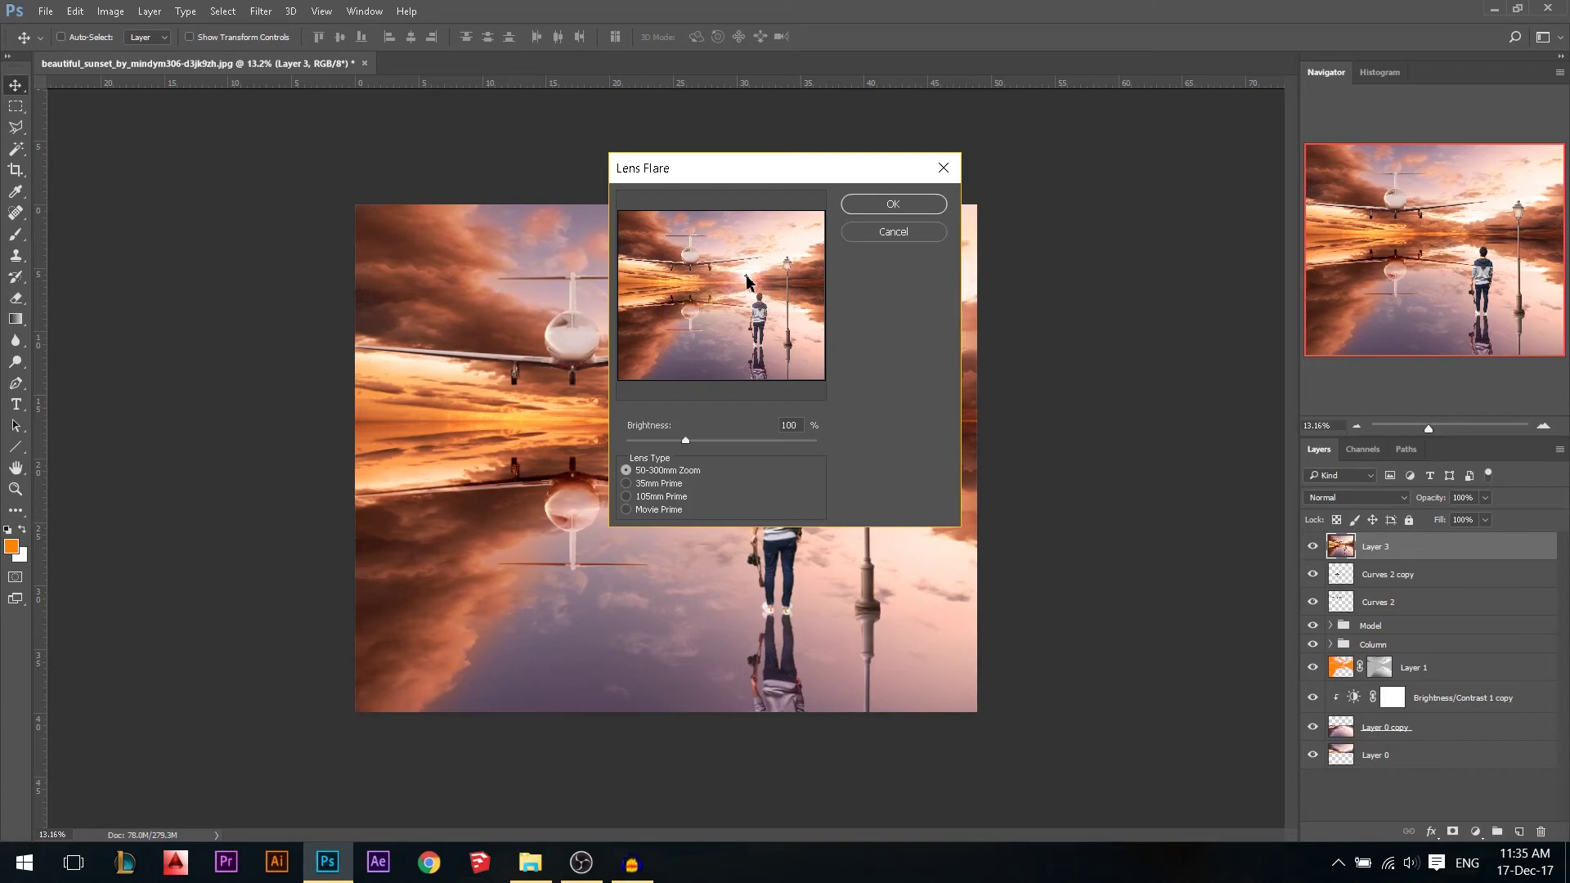
{"action": "left_click", "coordinate": [893, 204]}
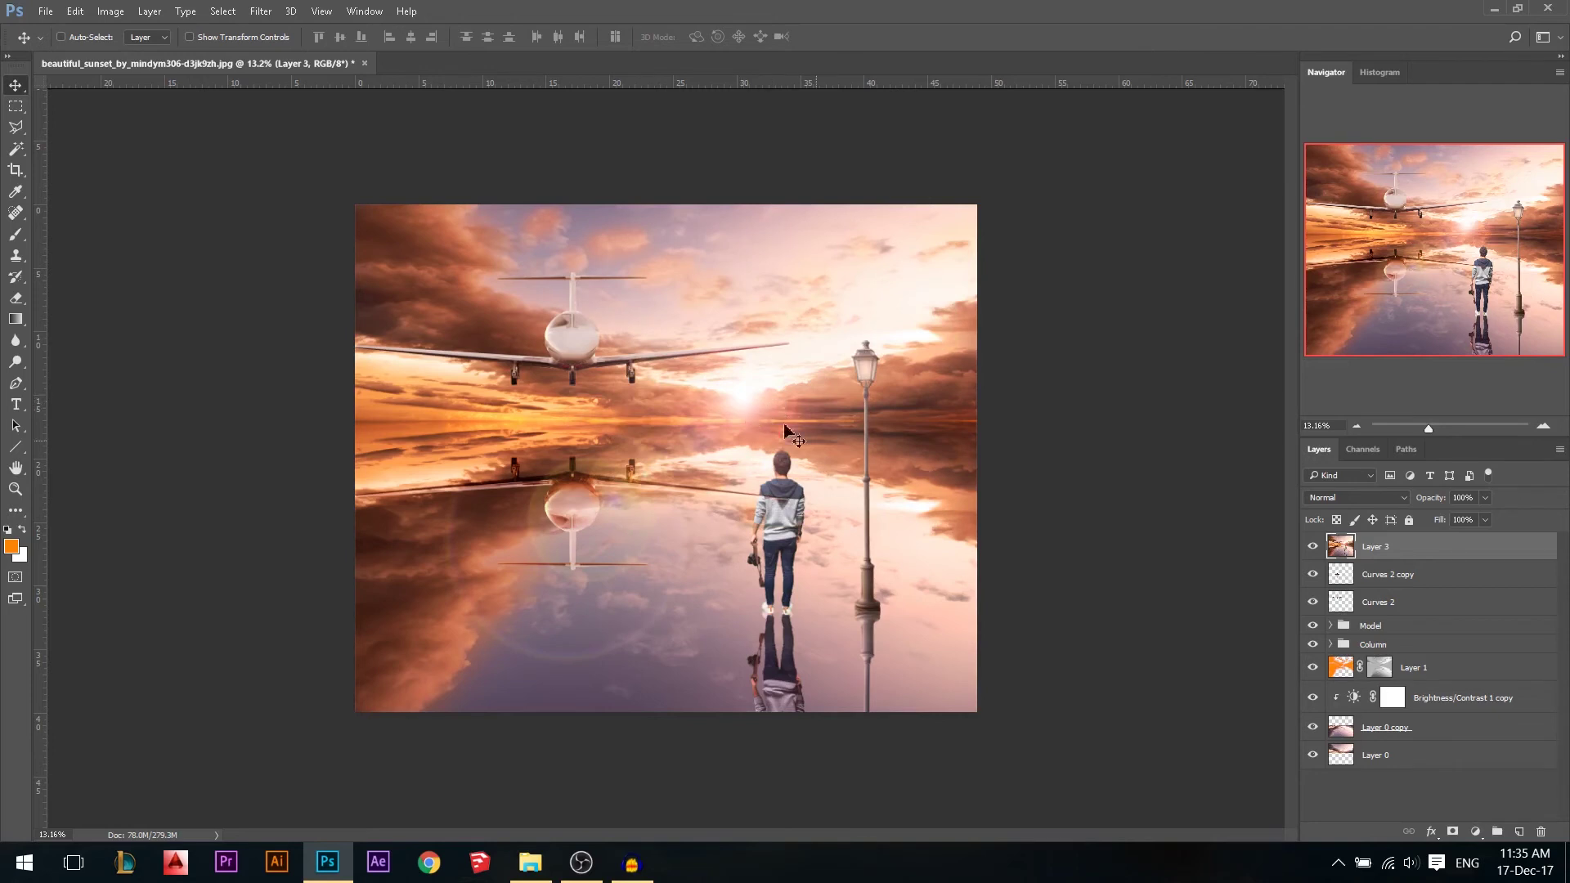
Discard the flared layer and add a fresh empty layer at the top of the stack.
{"action": "left_click_drag", "start_coordinate": [818, 529], "coordinate": [863, 511]}
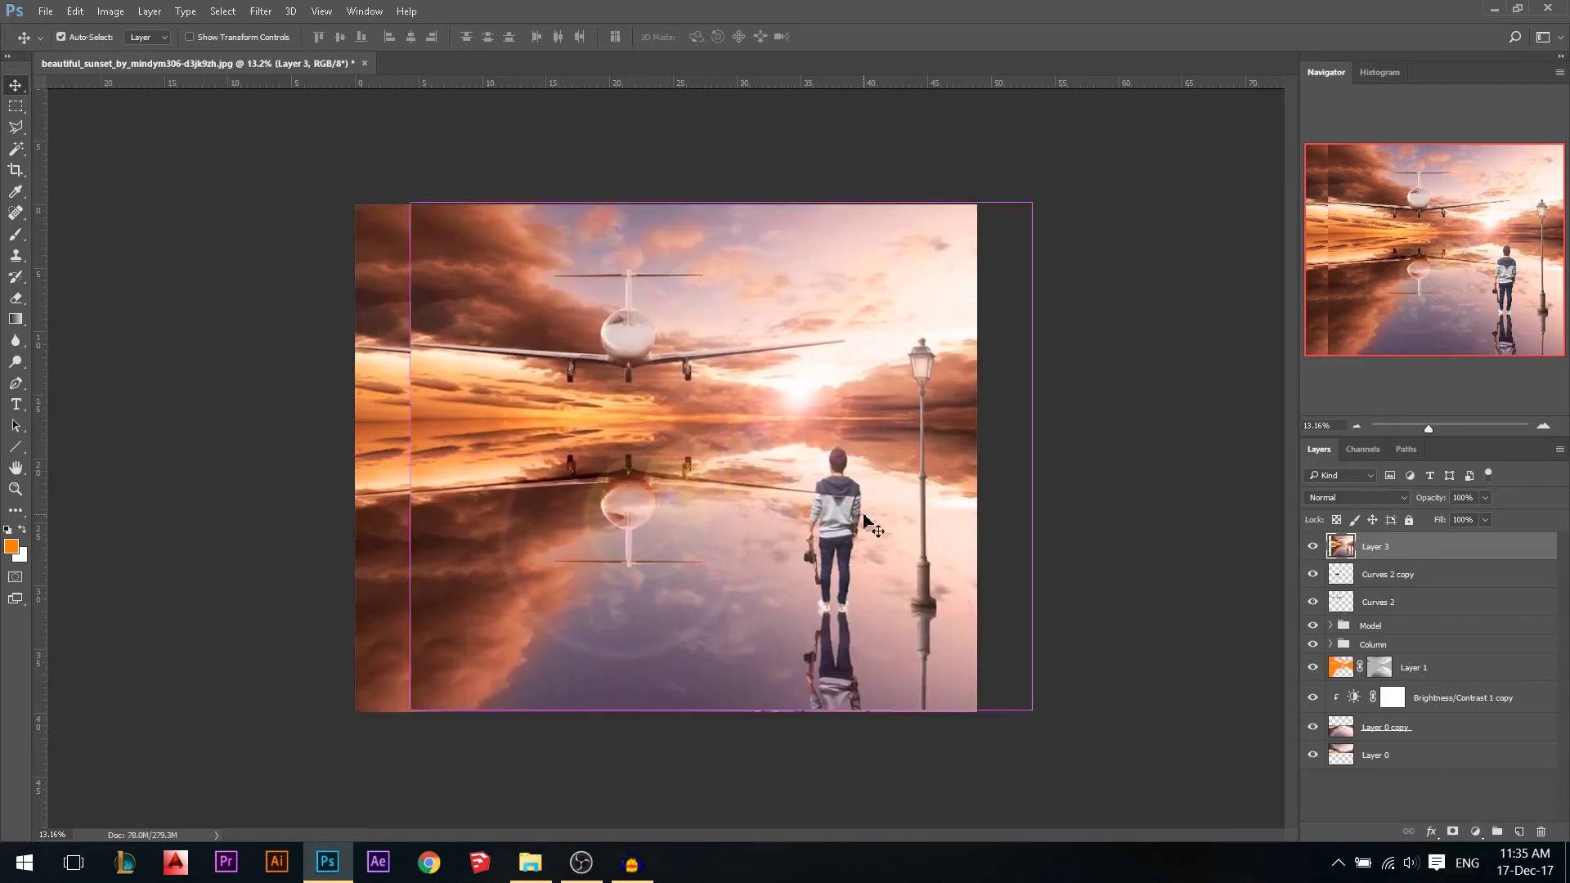
{"action": "key", "text": "ctrl+z"}
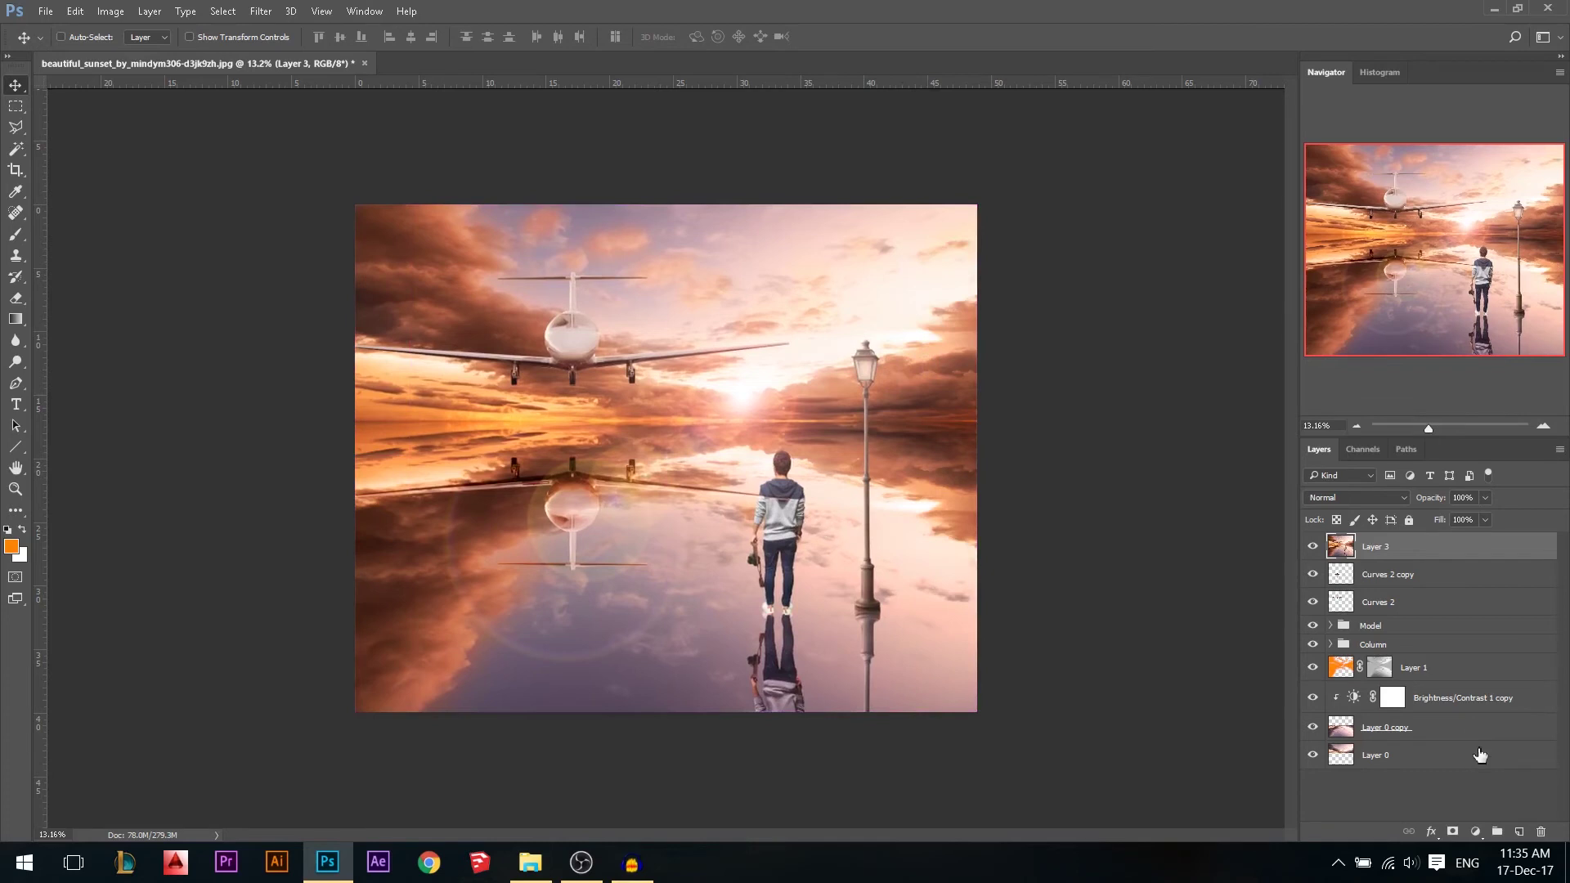
{"action": "key", "text": "Delete"}
{"action": "left_click", "coordinate": [1517, 831]}
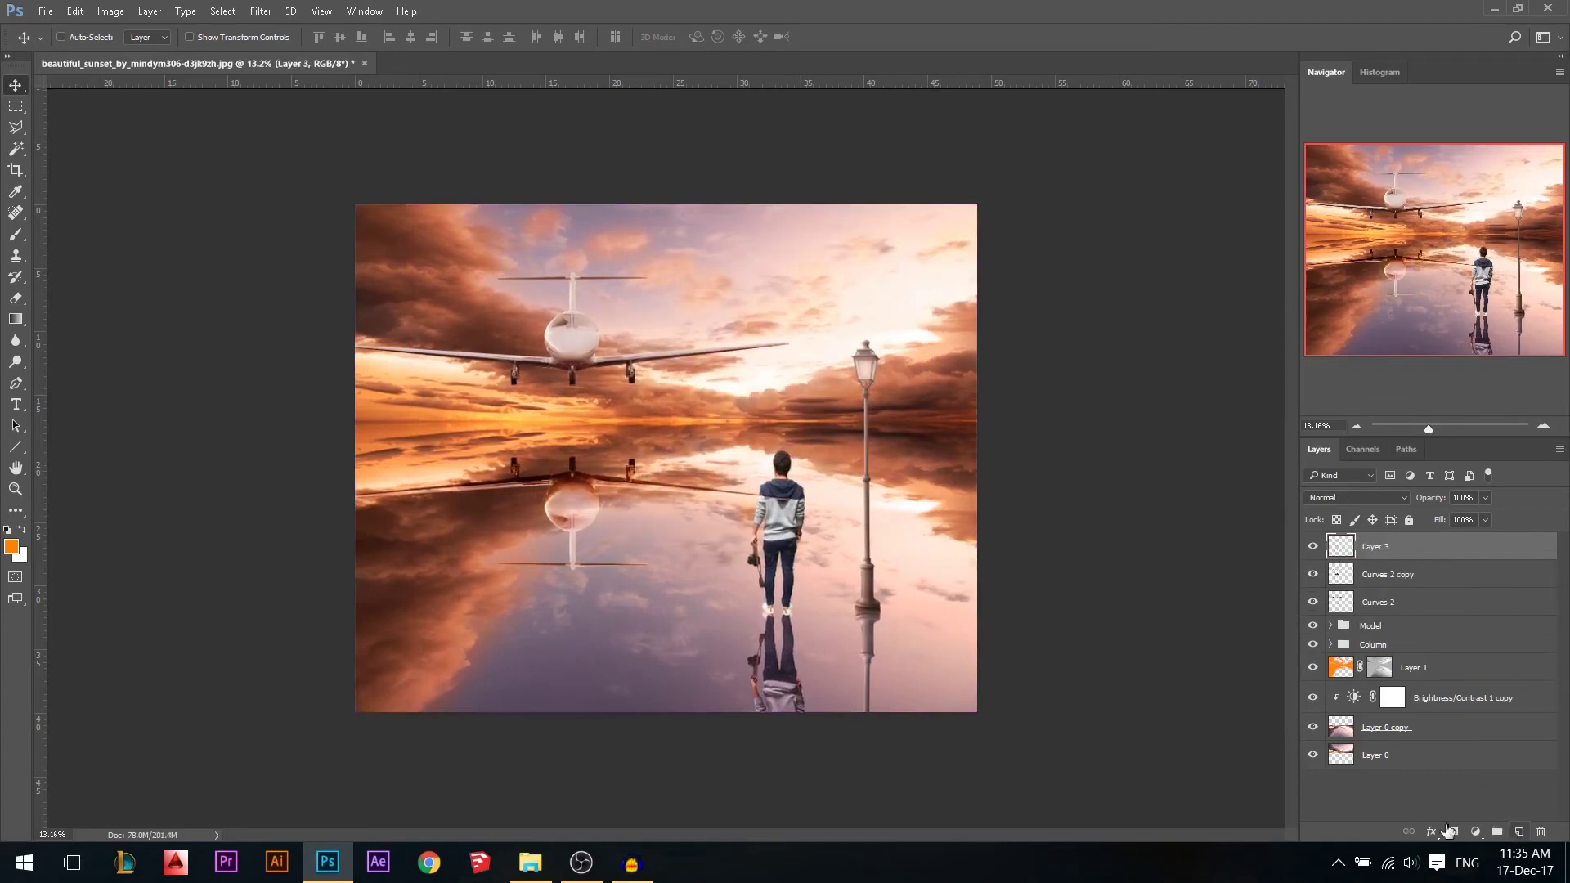
{"action": "left_click", "coordinate": [8, 530]}
Fill the new layer with black, render a lens flare on it and blend it as Screen.
{"action": "key", "text": "alt+BackSpace"}
{"action": "left_click", "coordinate": [260, 11]}
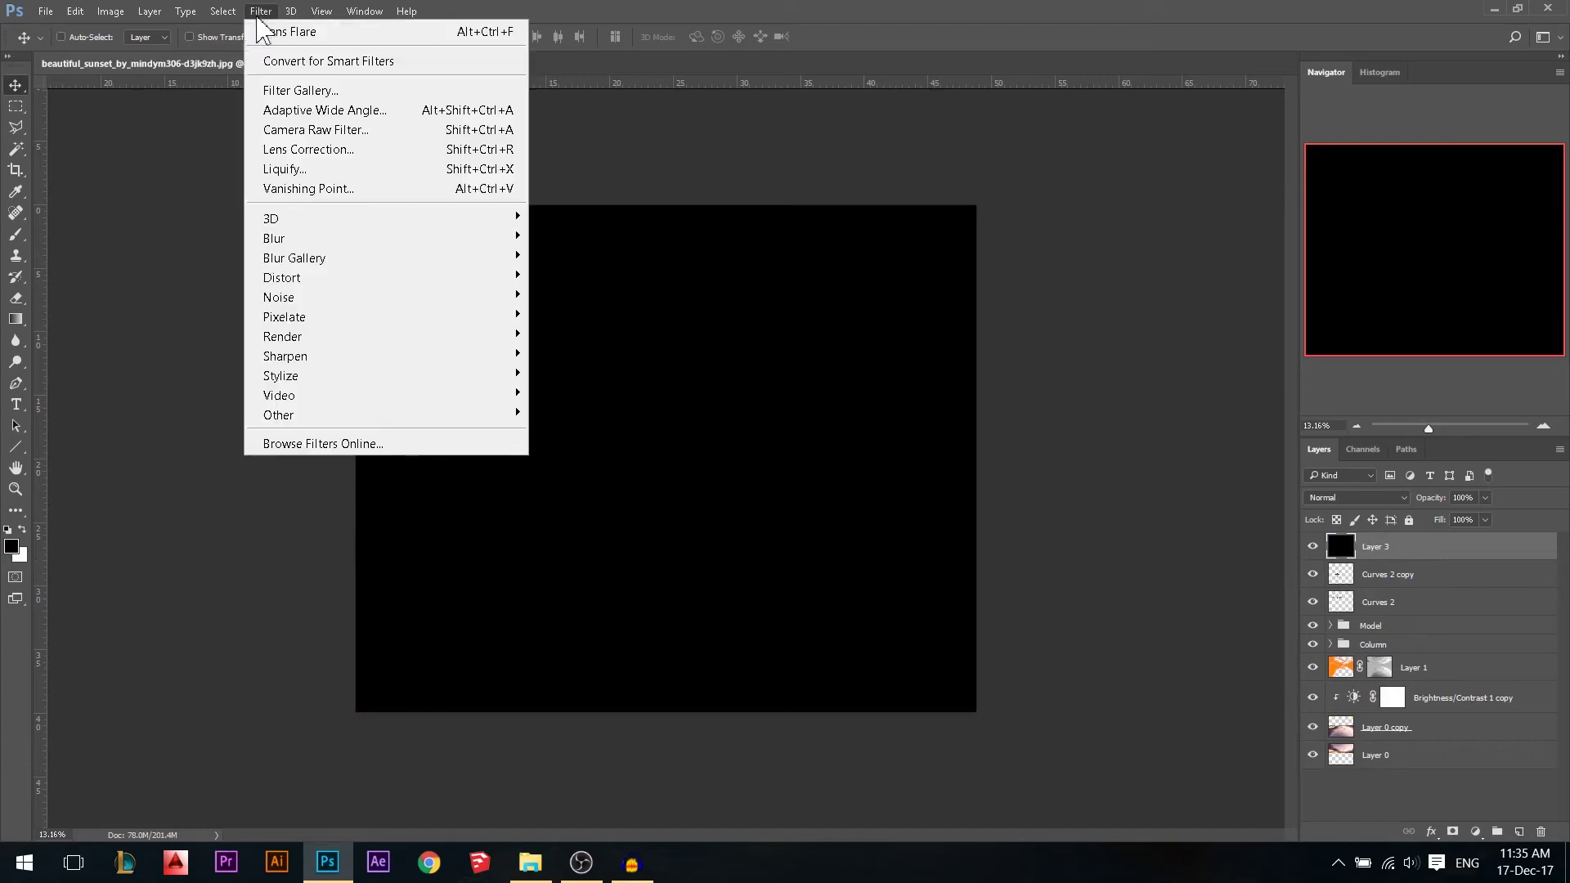
{"action": "left_click", "coordinate": [268, 33]}
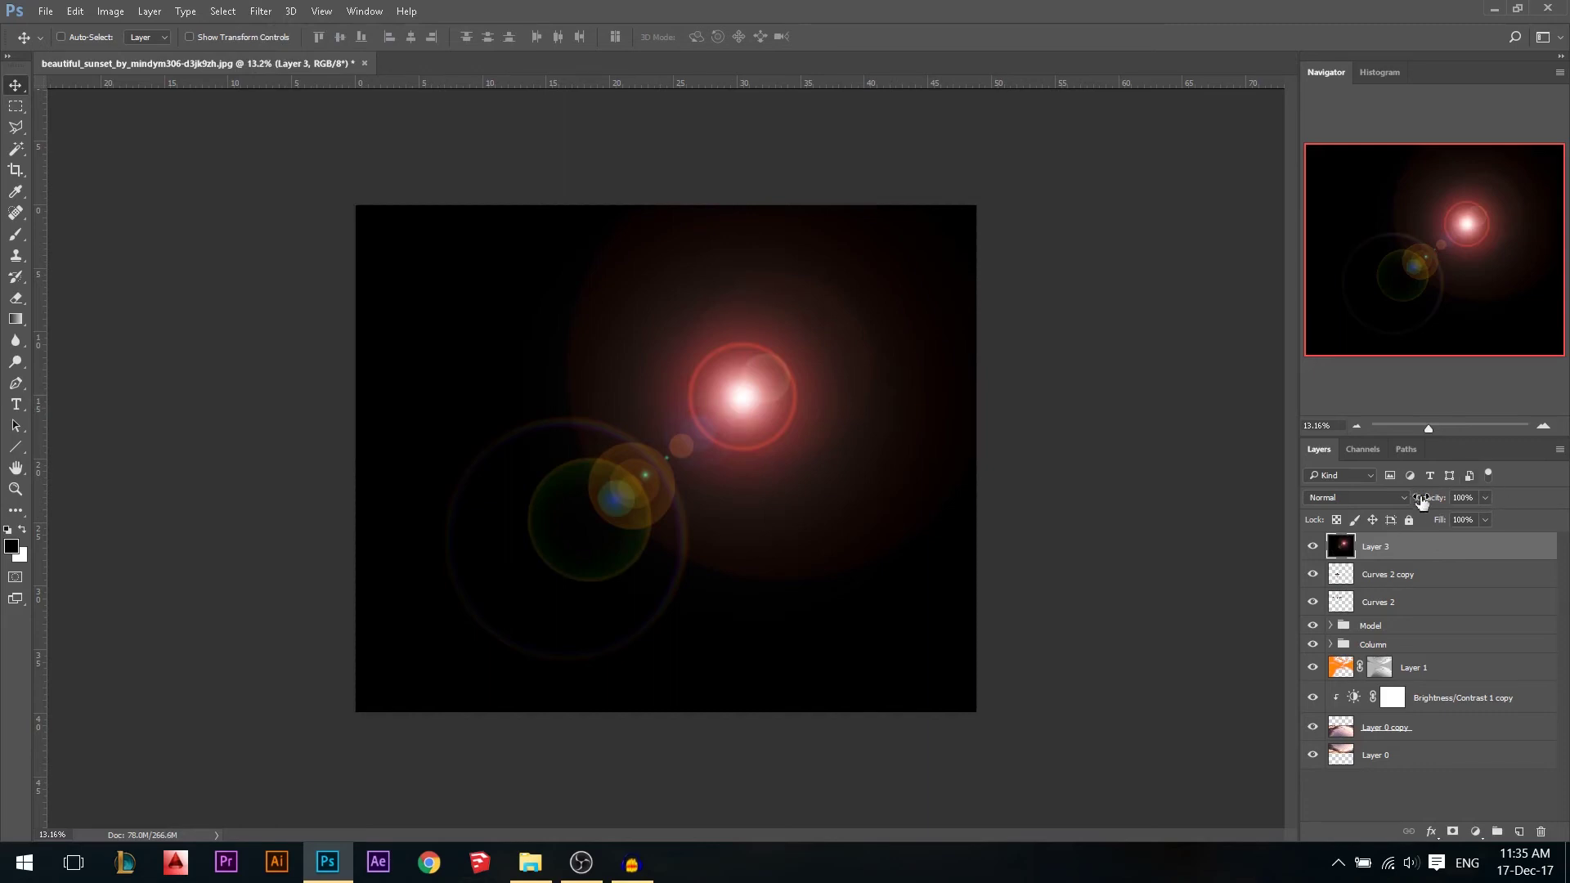
{"action": "left_click", "coordinate": [1400, 499]}
{"action": "left_click", "coordinate": [1335, 609]}
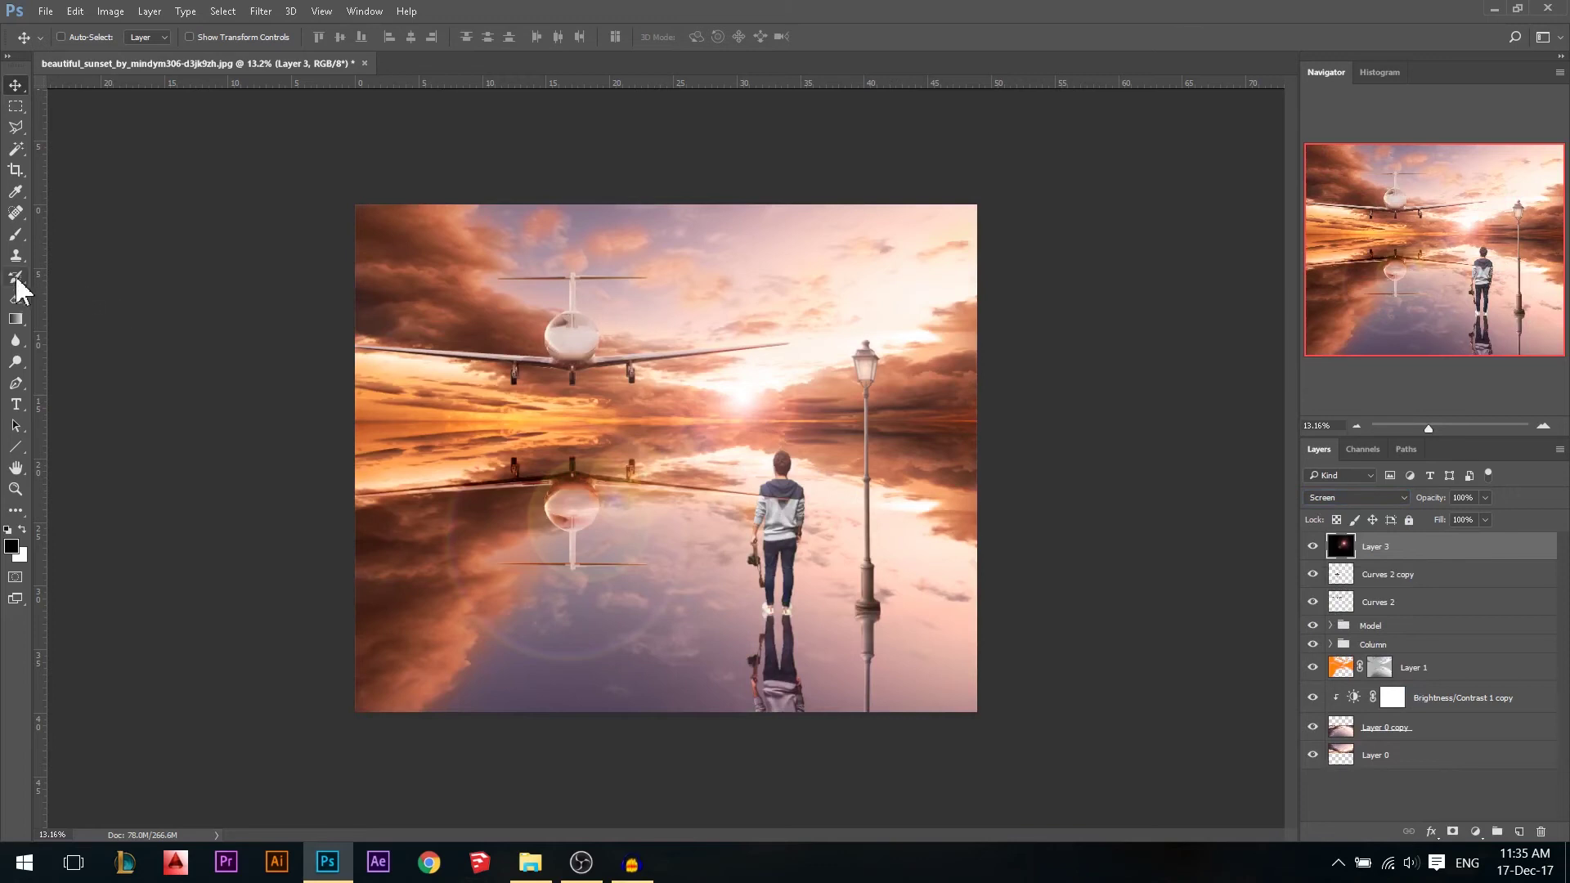
Erase the flare's ghost halo over the plane's reflection.
{"action": "left_click", "coordinate": [16, 297]}
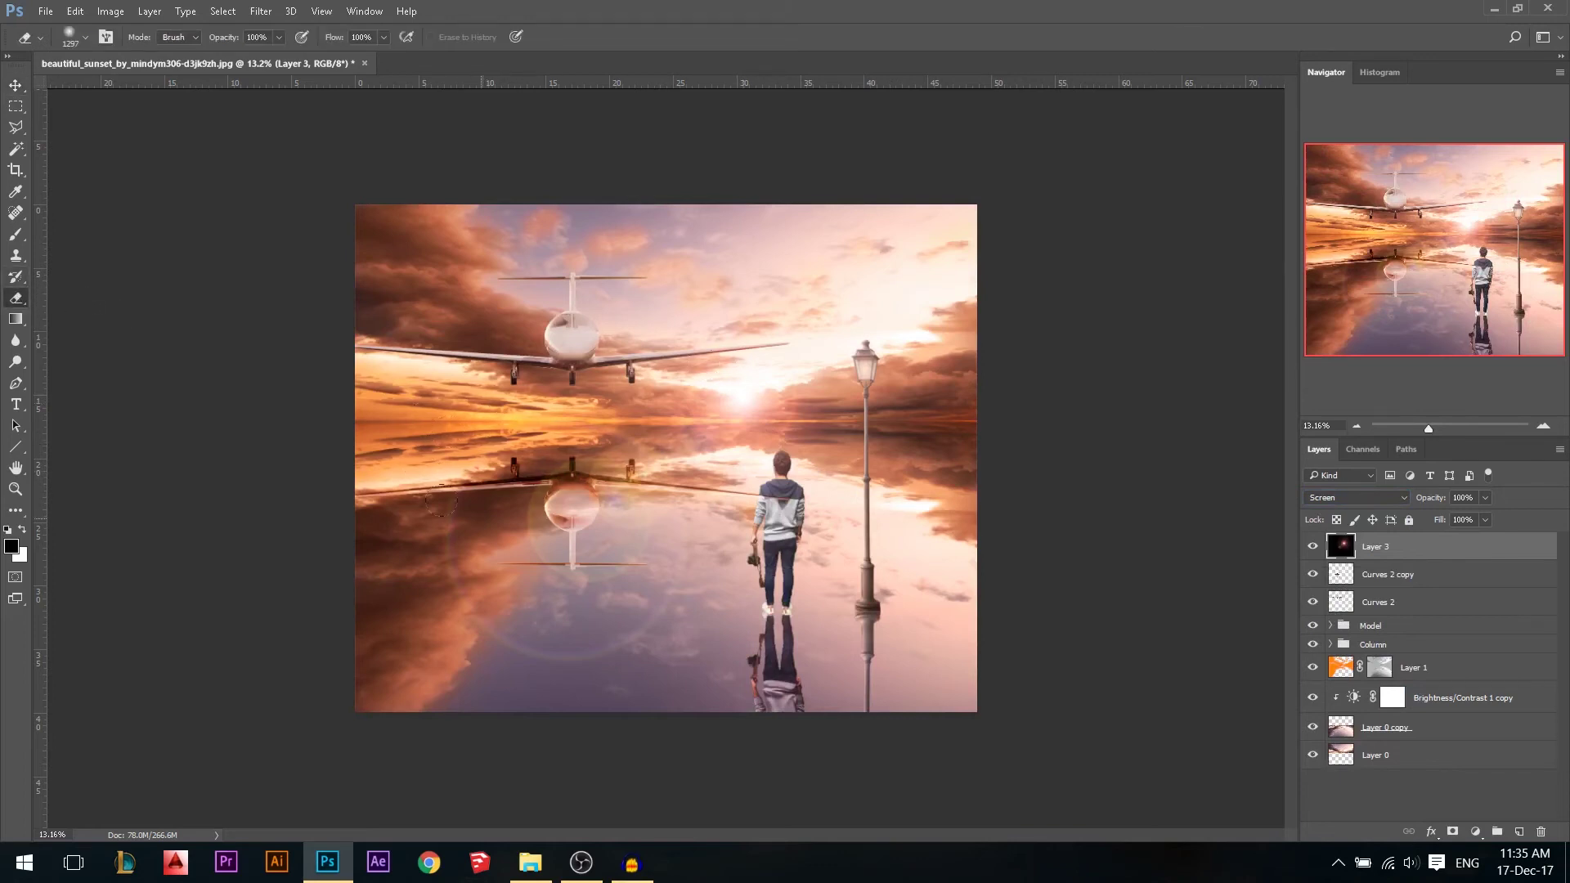
{"action": "left_click_drag", "start_coordinate": [552, 550], "coordinate": [496, 516]}
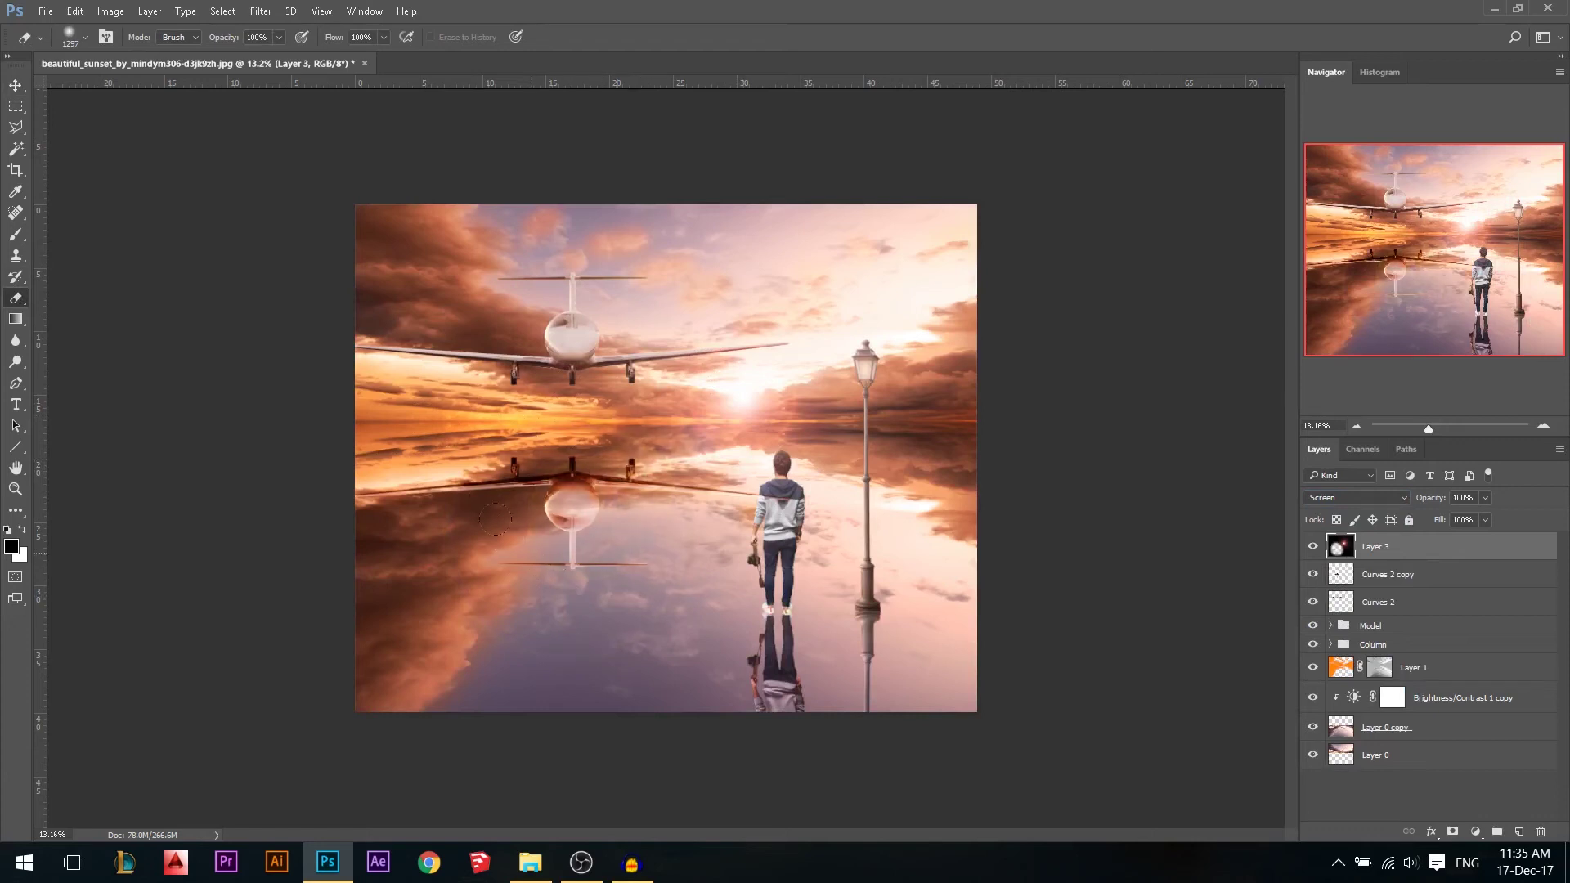
{"action": "left_click", "coordinate": [15, 85]}
{"action": "scroll", "coordinate": [757, 458], "scroll_direction": "up", "scroll_amount": 5}
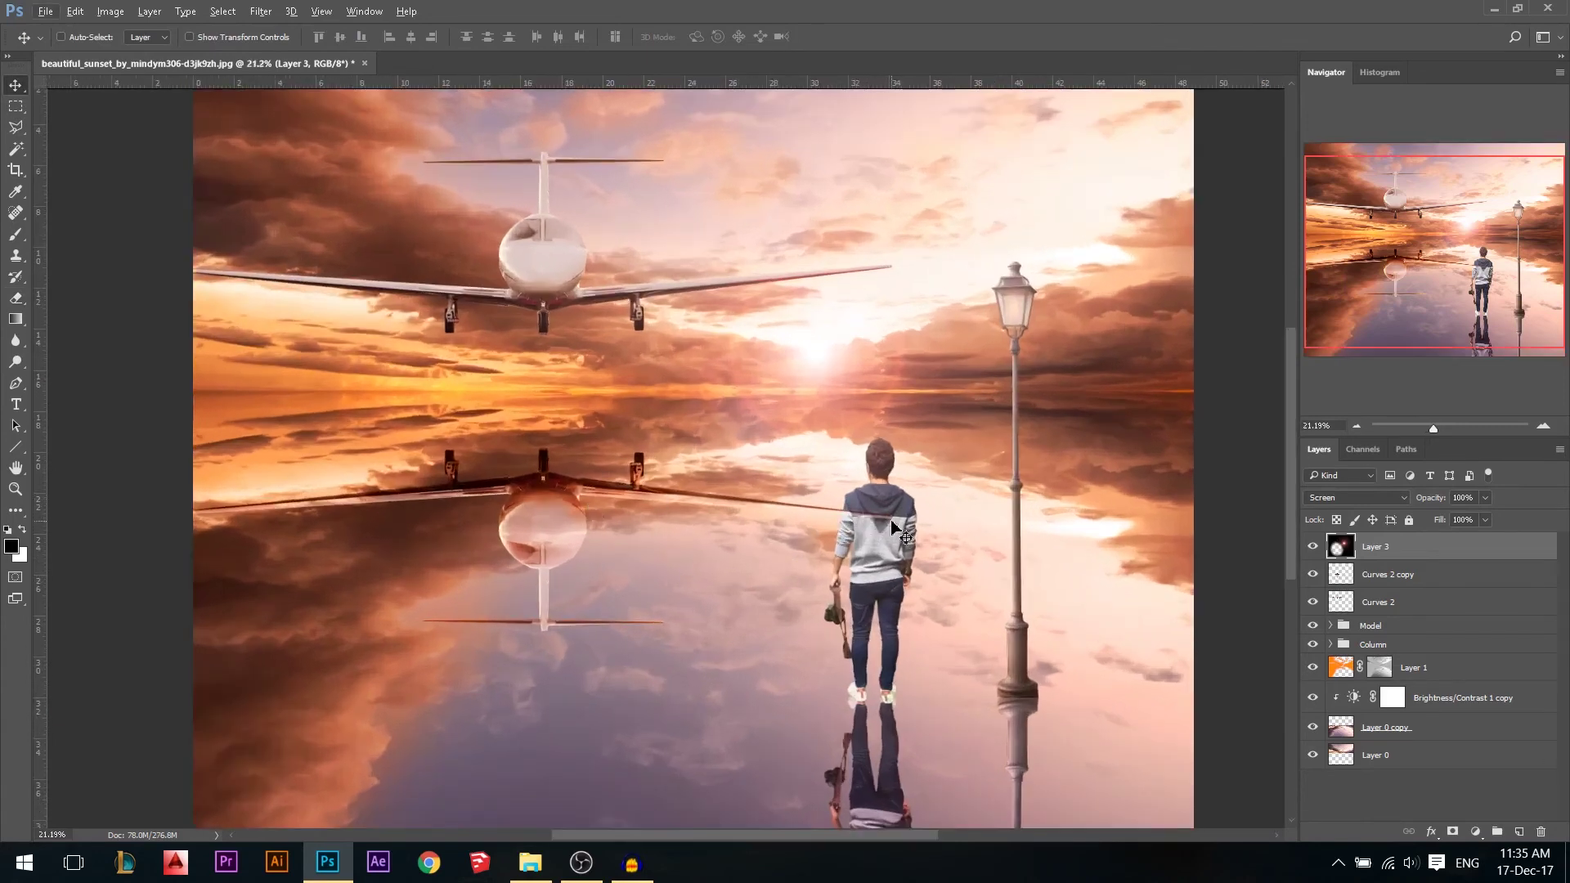
Move the Model group directly under Layer 3 and set Layer 3's opacity to 78%.
{"action": "left_click", "coordinate": [1379, 627]}
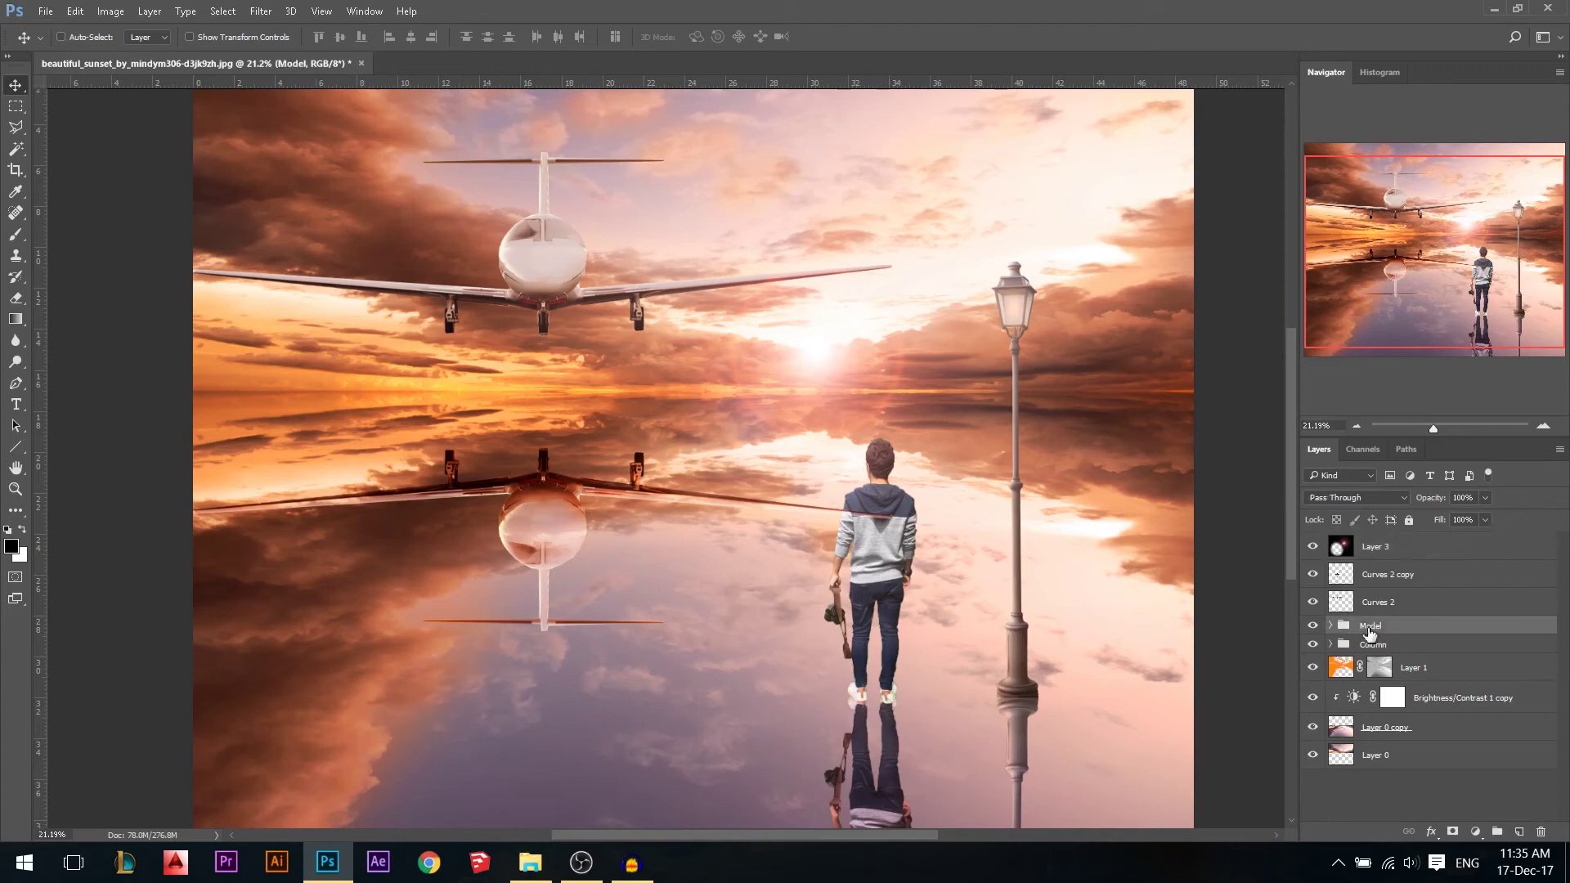
{"action": "left_click_drag", "start_coordinate": [1380, 632], "coordinate": [1382, 563]}
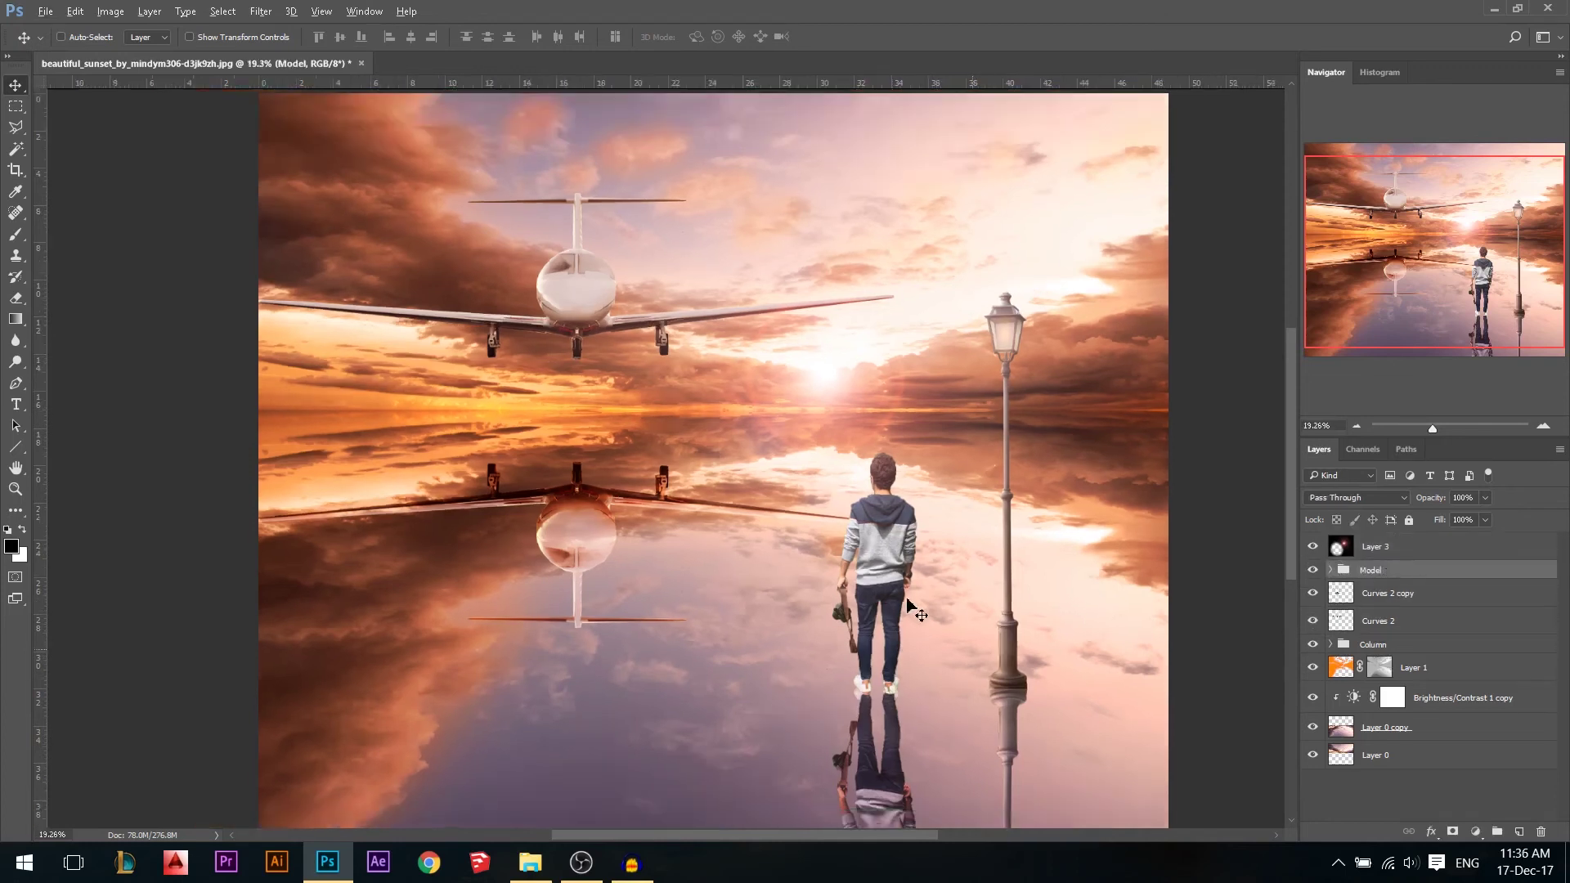
{"action": "left_click_drag", "start_coordinate": [904, 605], "coordinate": [826, 585]}
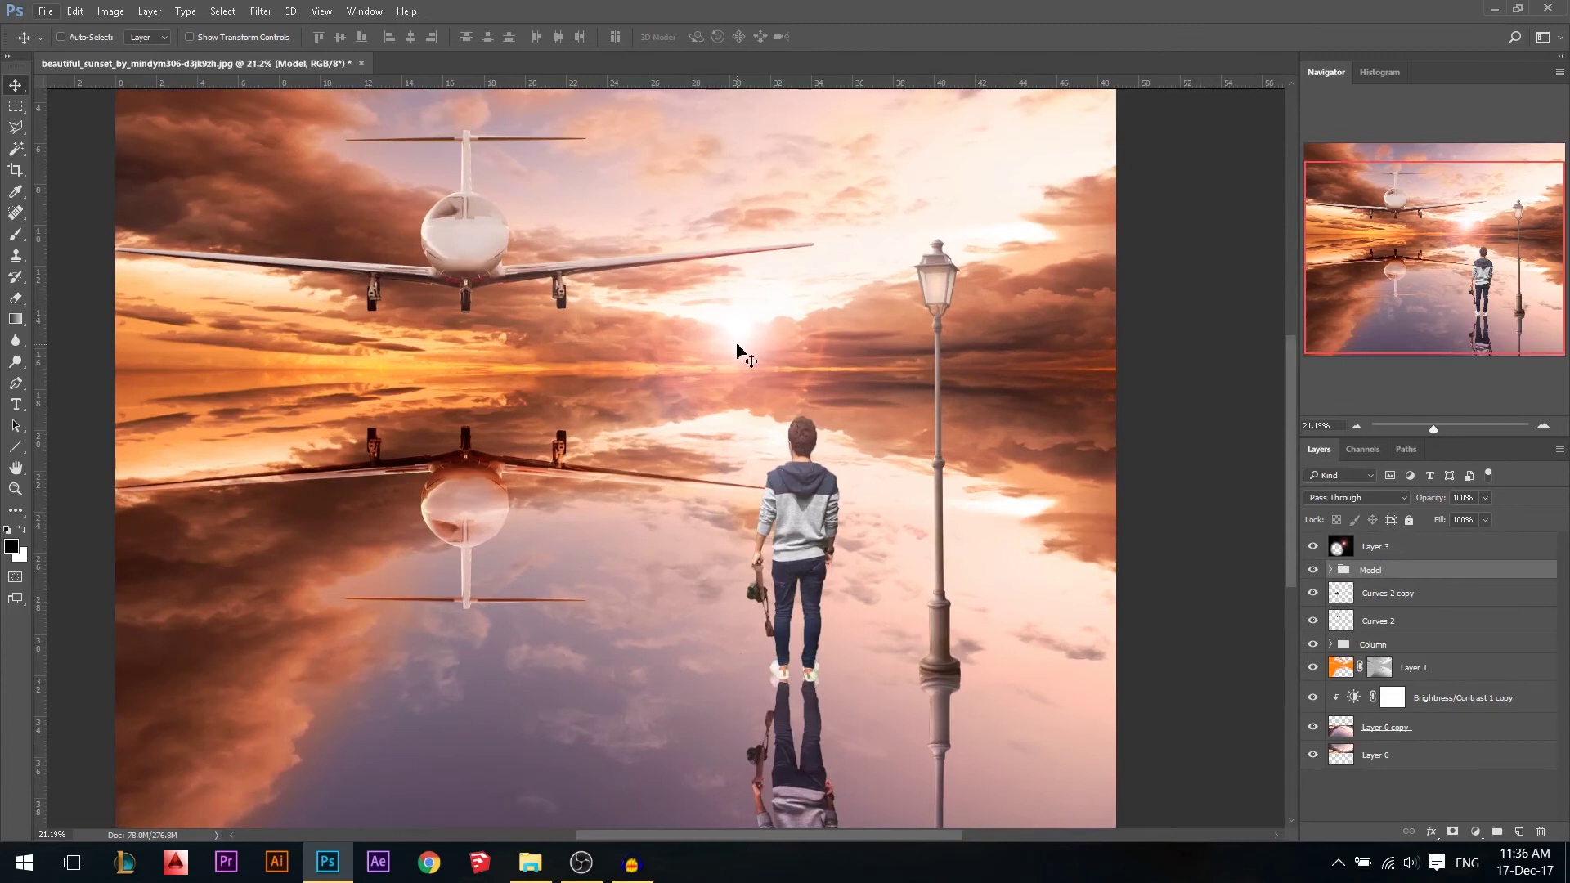
{"action": "left_click", "coordinate": [1391, 545]}
{"action": "left_click", "coordinate": [1425, 500]}
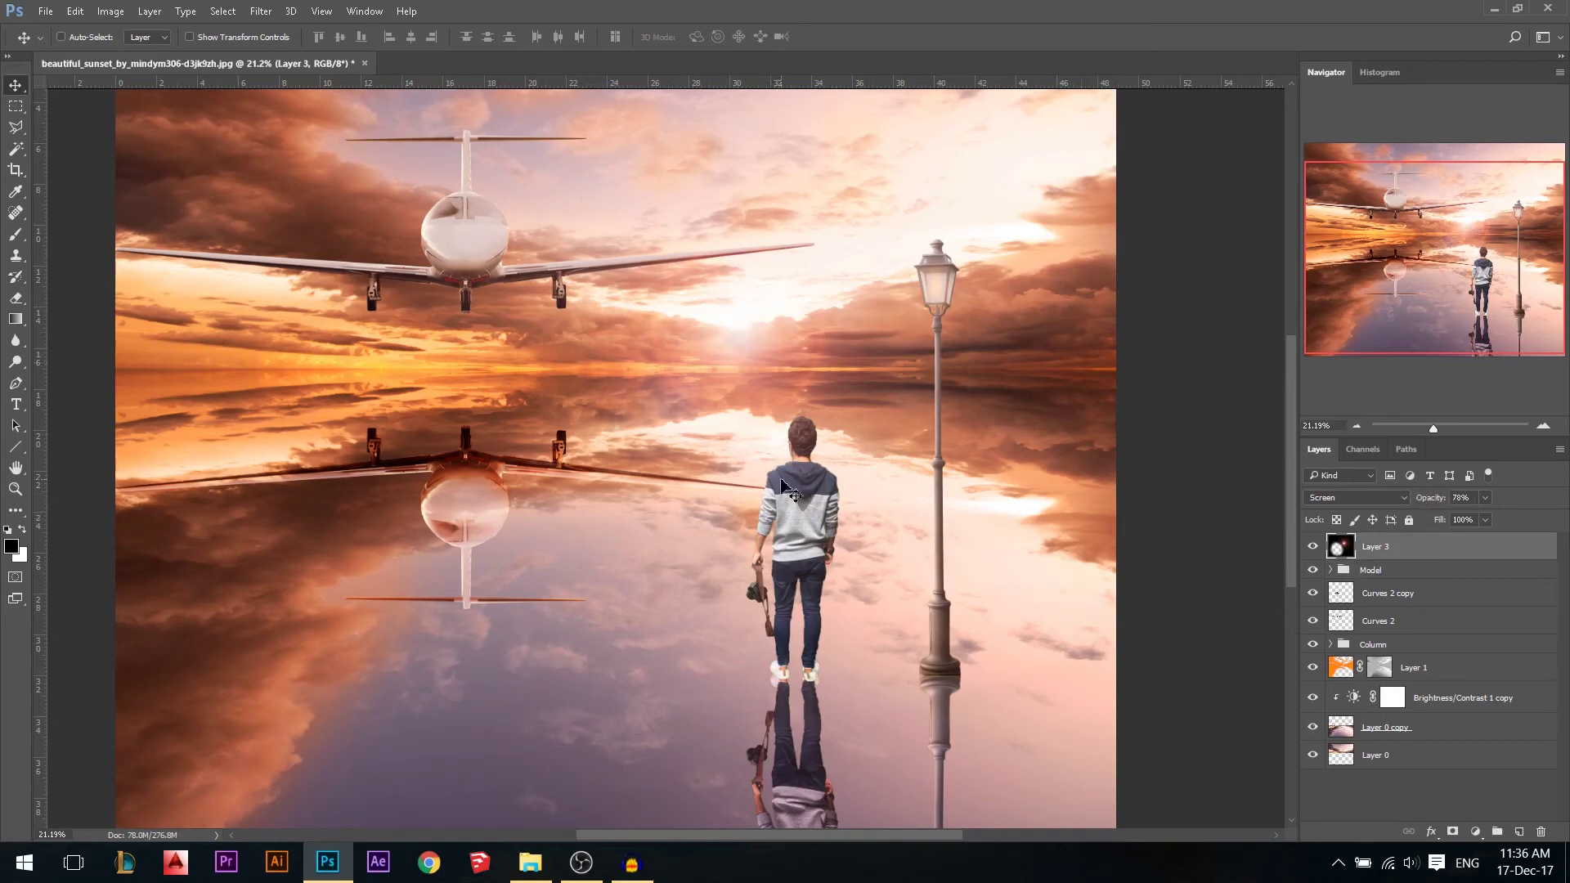
Add Layer 4 above the Model group and clip it to Model.
{"action": "left_click", "coordinate": [1365, 573]}
{"action": "left_click", "coordinate": [1514, 832]}
{"action": "left_click", "coordinate": [1384, 585], "text": "alt"}
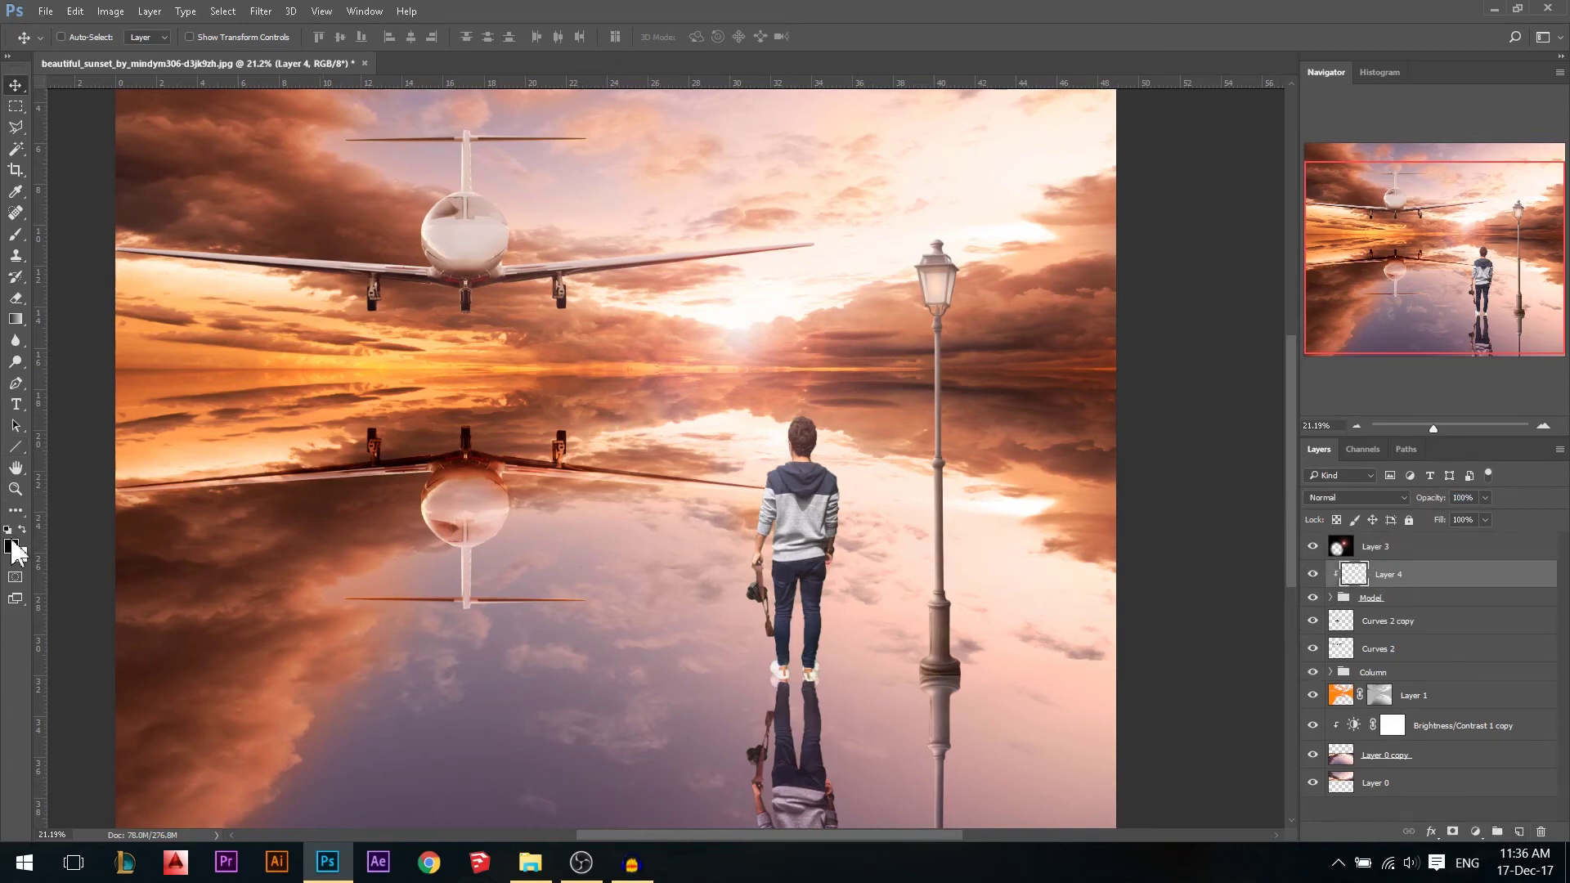
Choose a light orange foreground colour and paint over the man with a 197 px brush.
{"action": "left_click", "coordinate": [12, 545]}
{"action": "left_click", "coordinate": [1232, 390]}
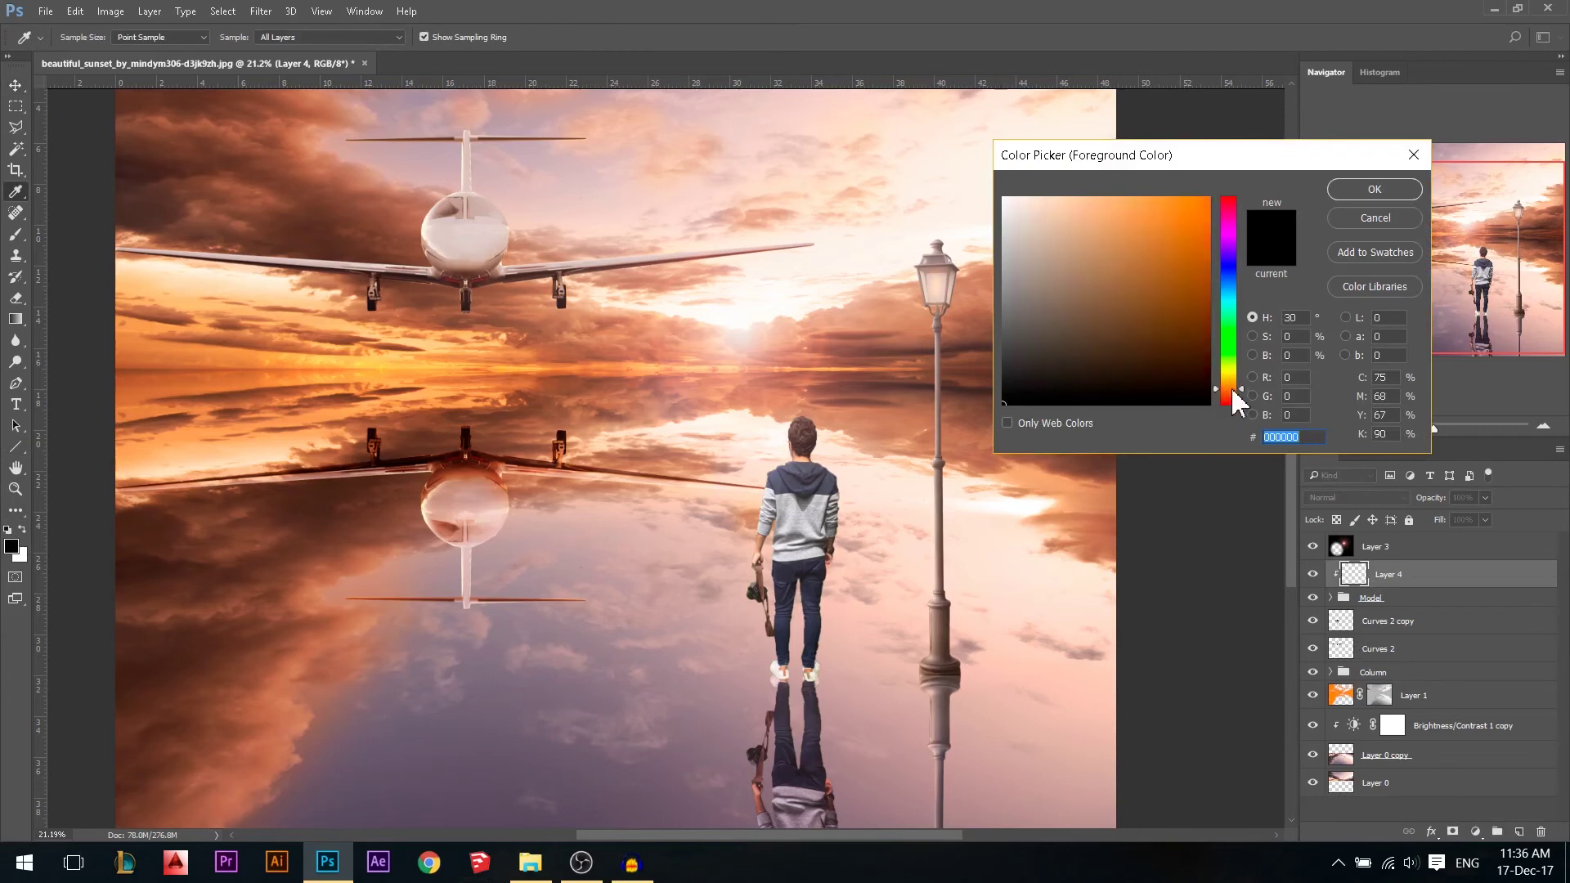
{"action": "left_click", "coordinate": [1193, 196]}
{"action": "left_click", "coordinate": [1339, 186]}
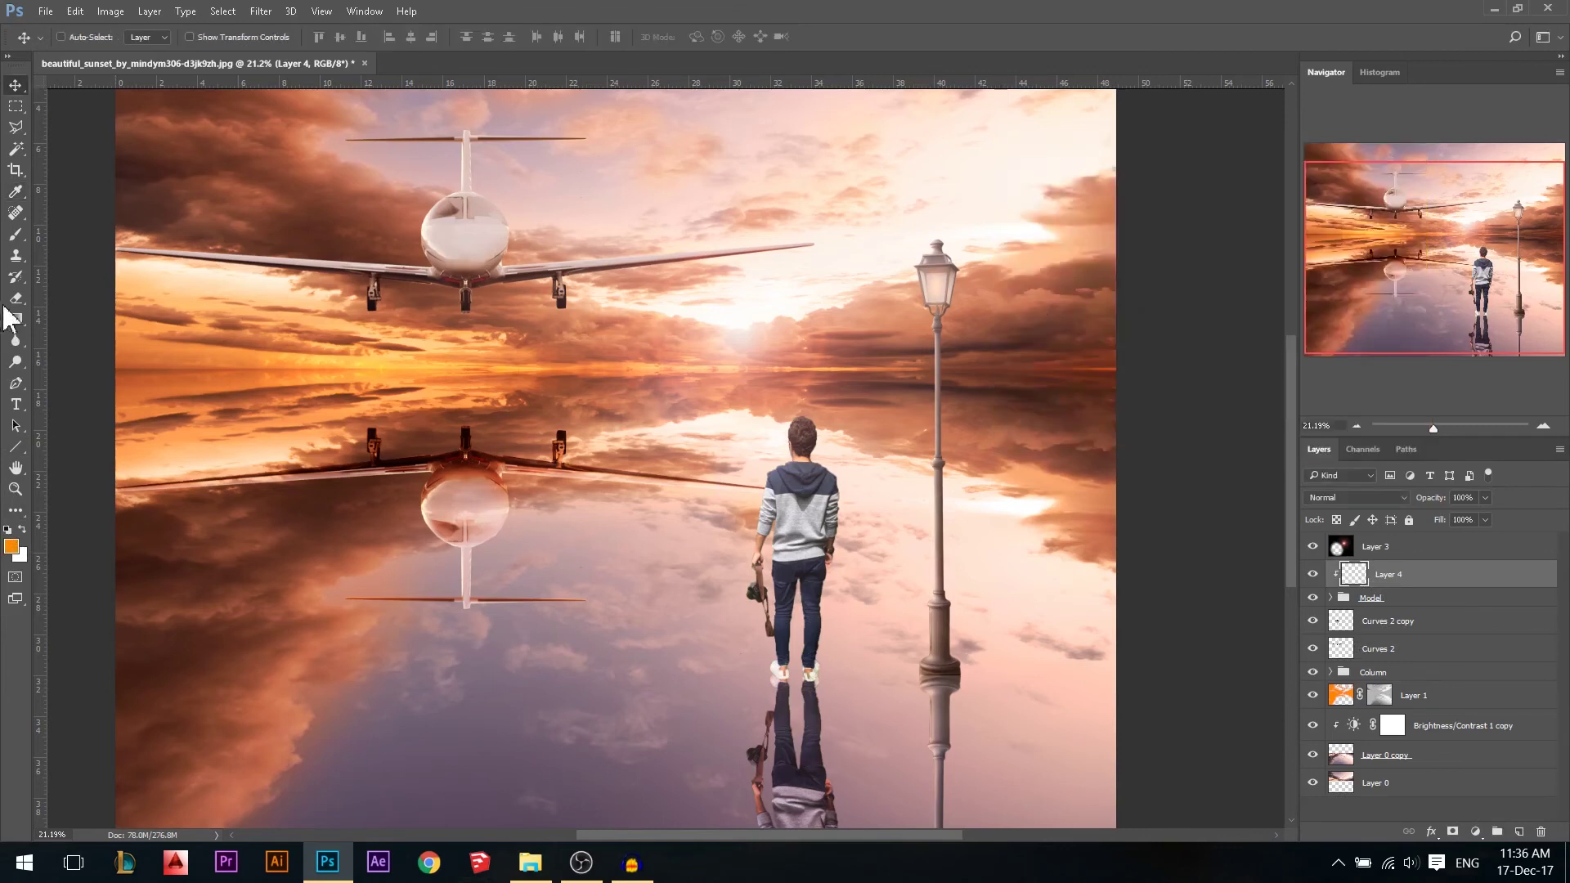
{"action": "left_click", "coordinate": [16, 234]}
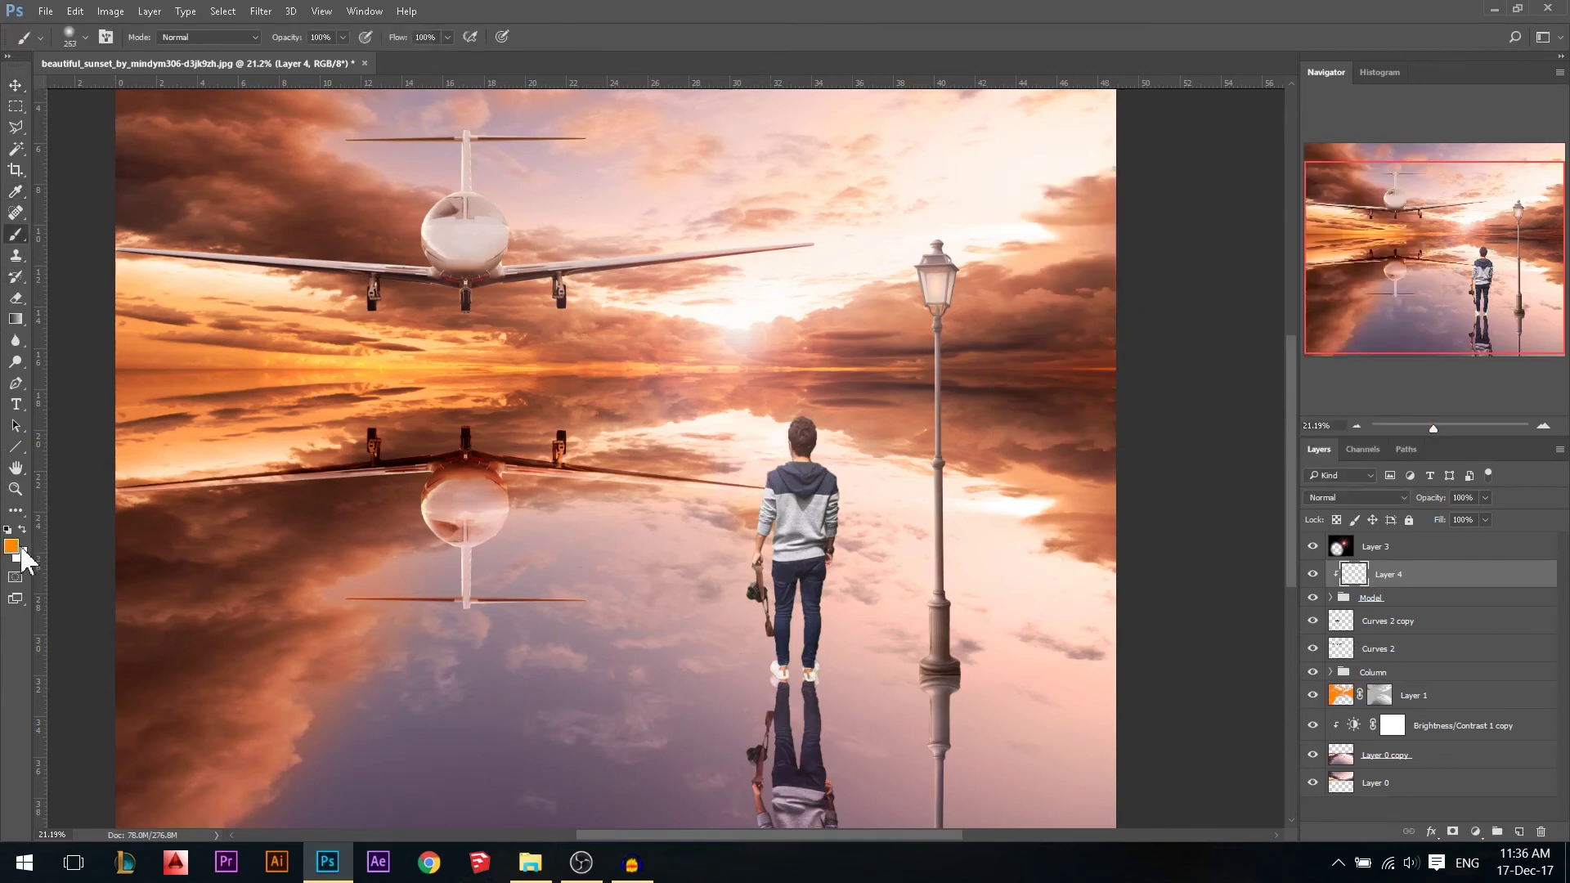
{"action": "left_click", "coordinate": [12, 545]}
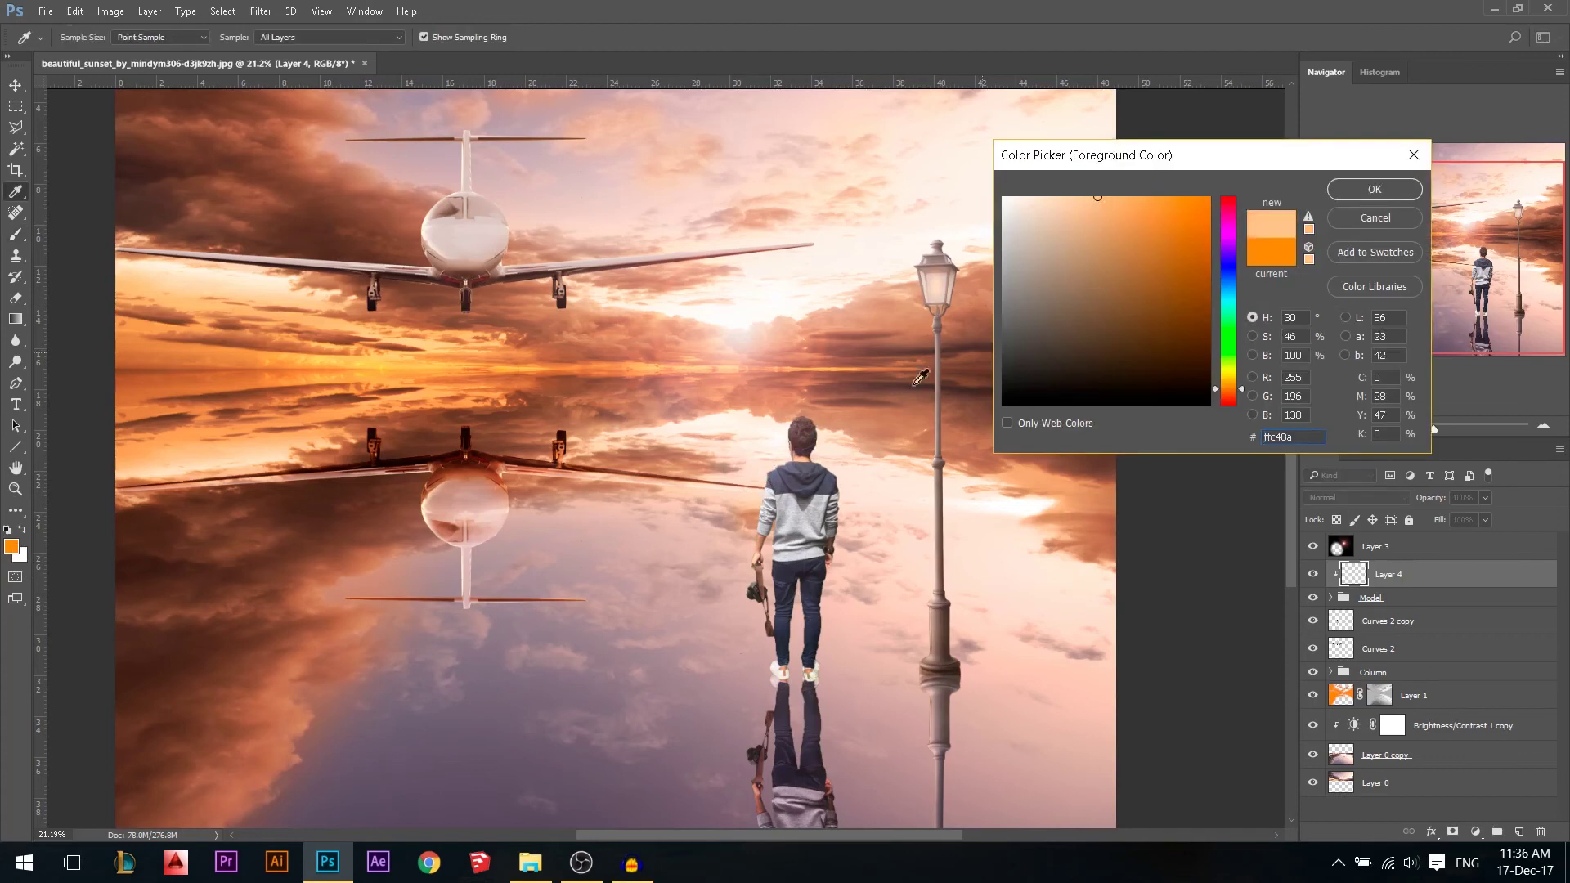
{"action": "left_click", "coordinate": [1375, 195]}
{"action": "left_click_drag", "start_coordinate": [750, 425], "coordinate": [744, 419]}
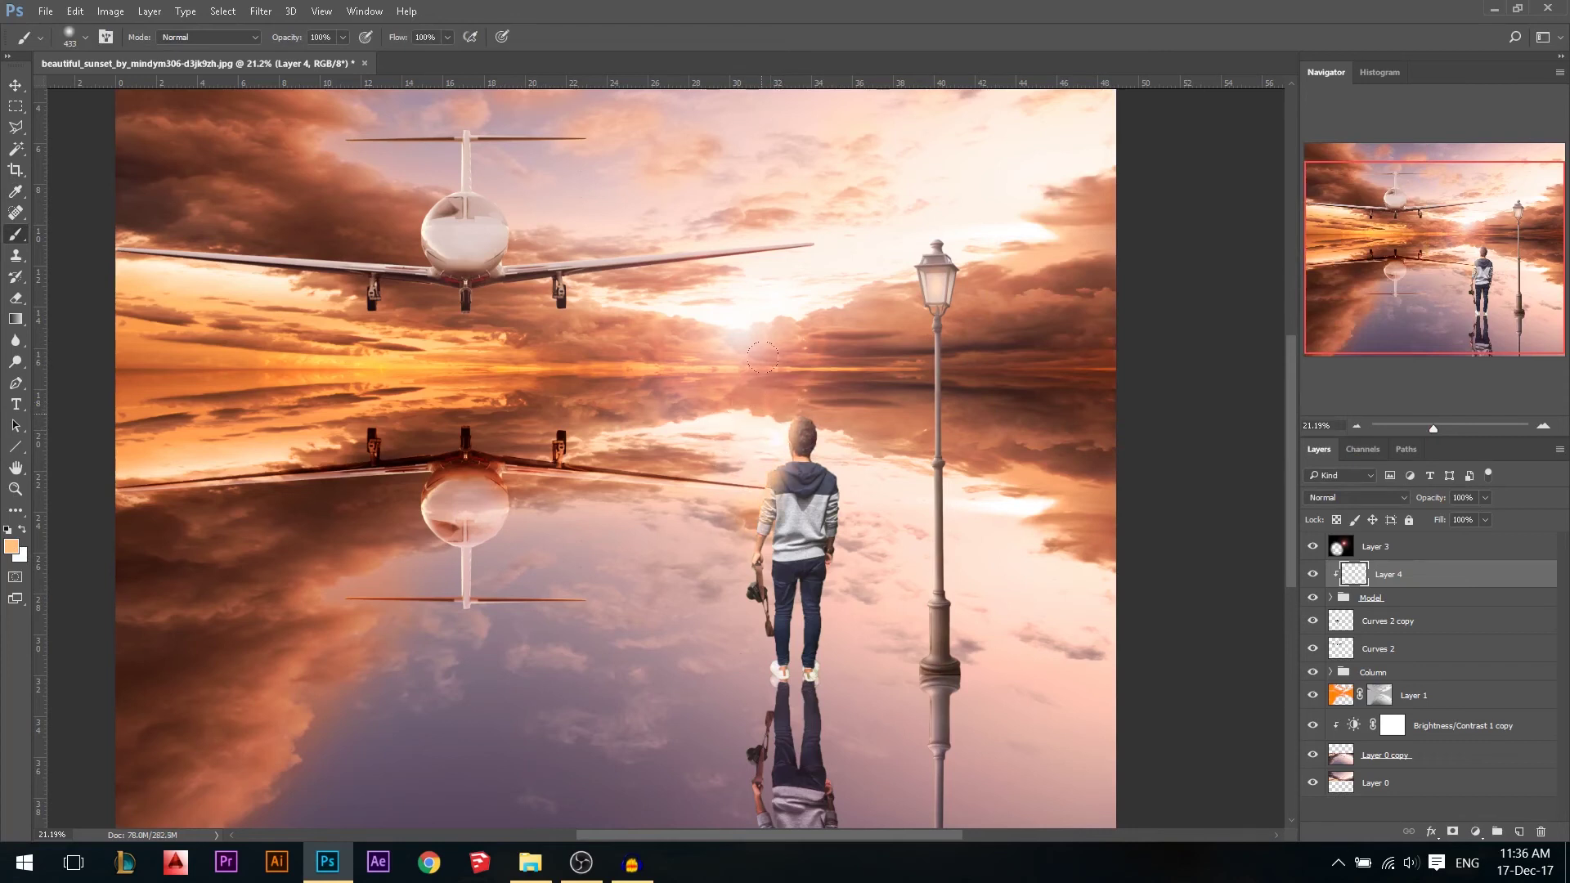
Set Layer 4's blend mode to Overlay for a warm glow.
{"action": "left_click", "coordinate": [1377, 495]}
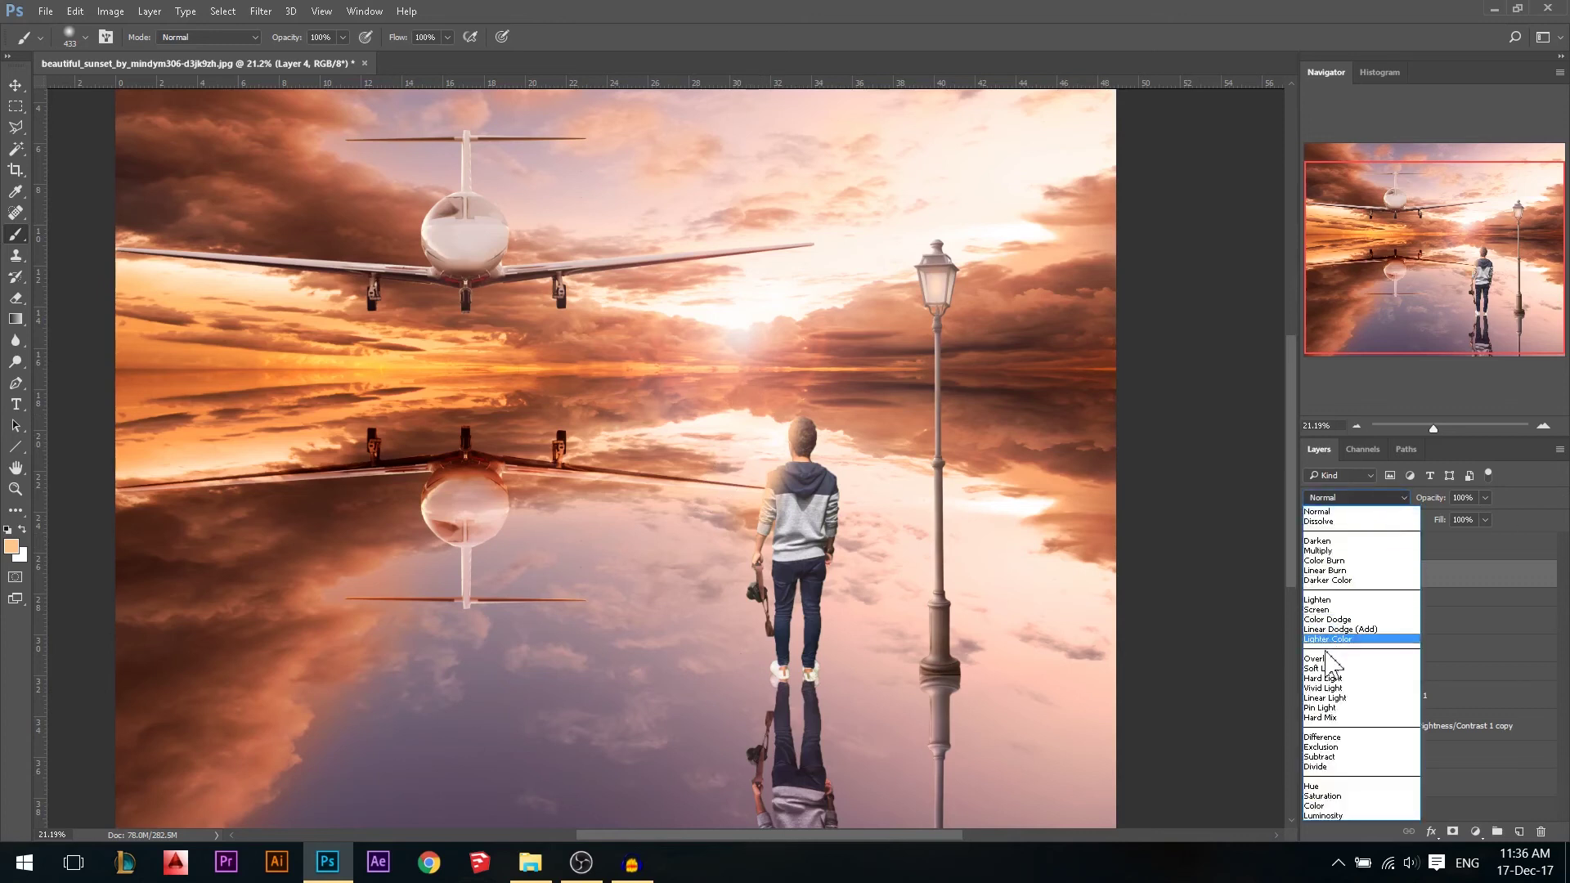
{"action": "left_click", "coordinate": [1327, 654]}
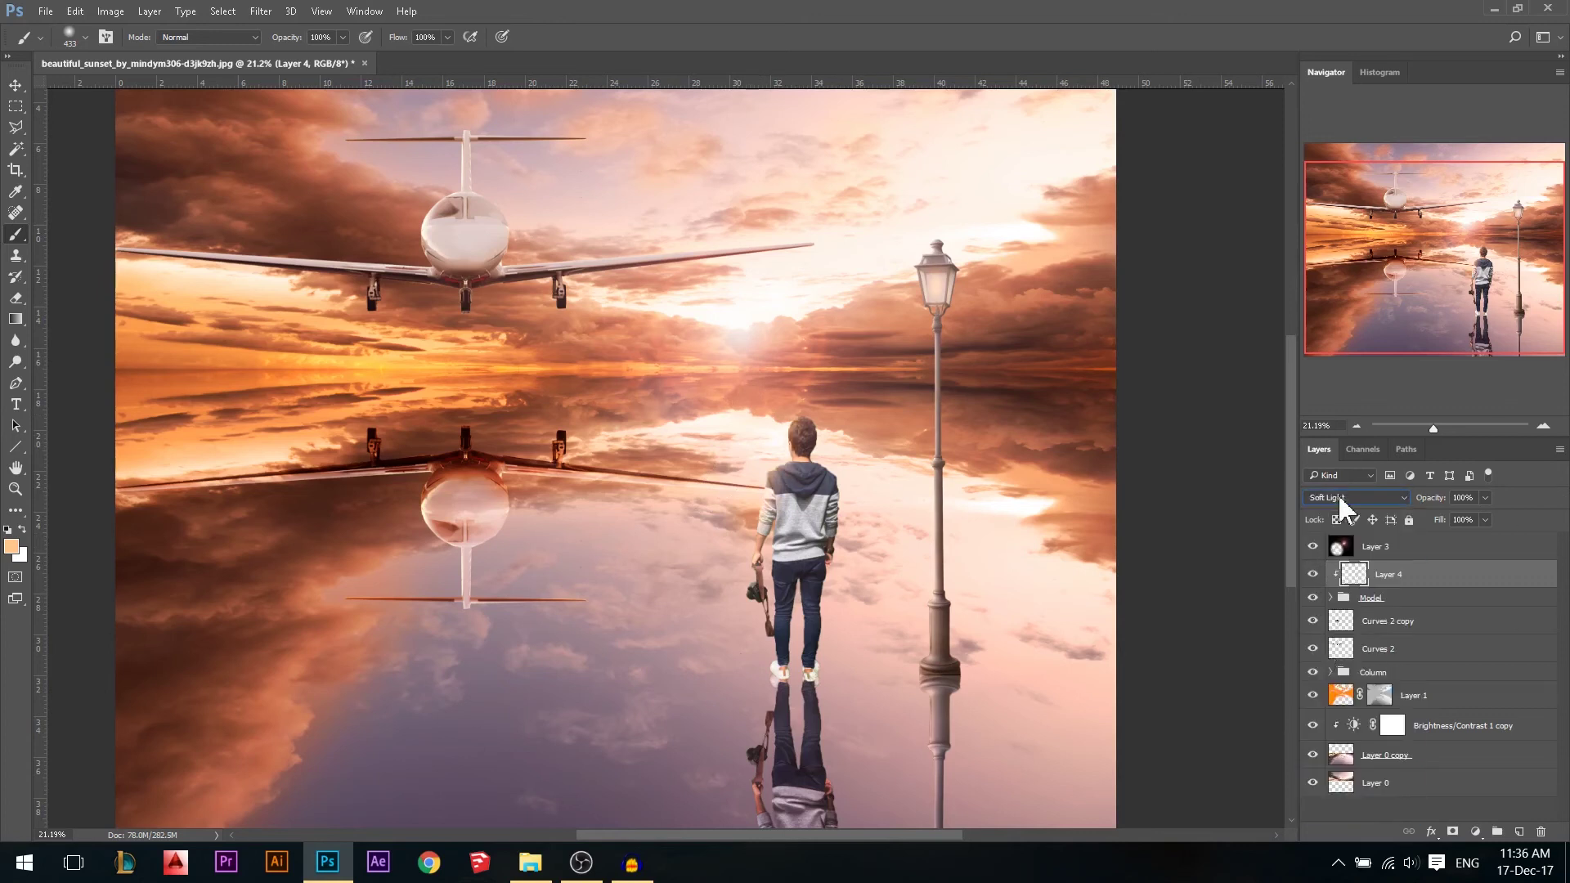
{"action": "left_click", "coordinate": [14, 85]}
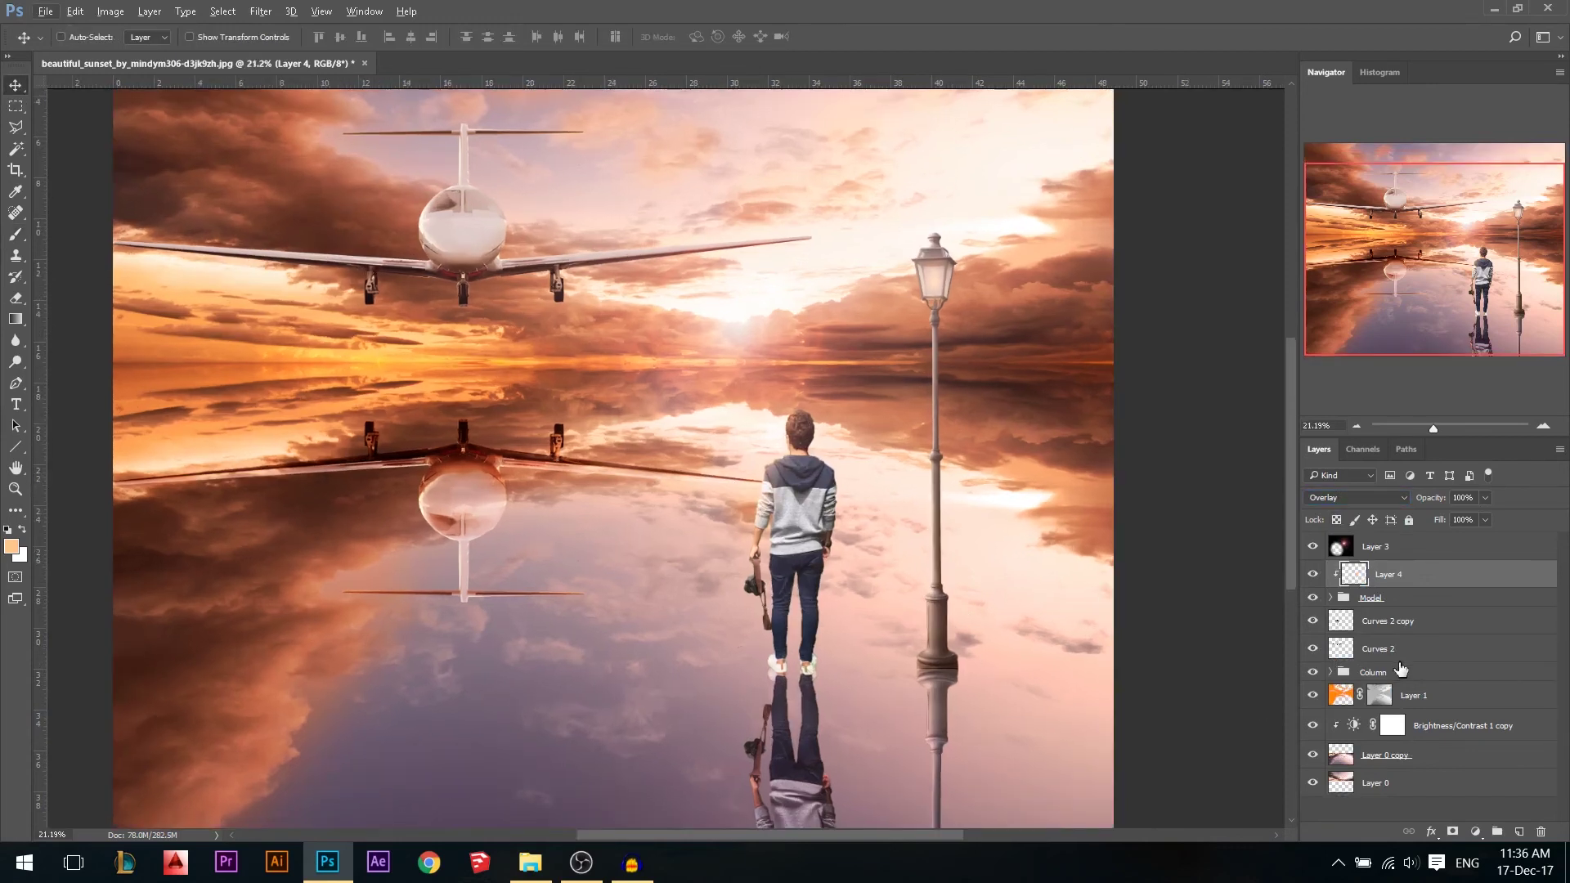
Add Layer 5 clipped to the Column group and paint light orange on the lamp post with a 187 px brush.
{"action": "left_click", "coordinate": [1400, 670]}
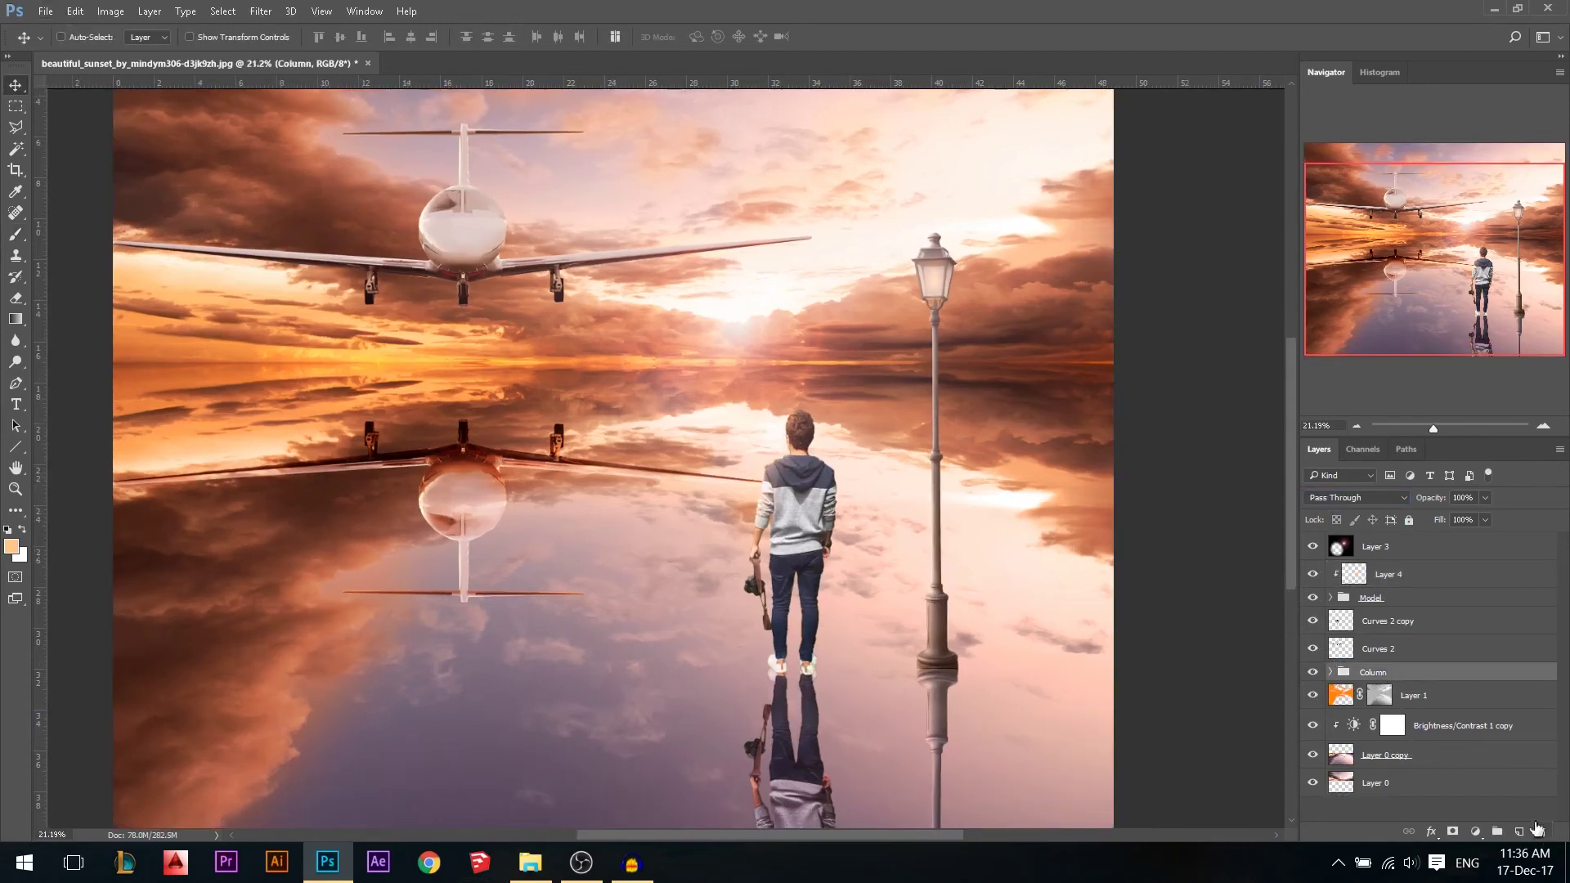
{"action": "left_click", "coordinate": [1520, 831]}
{"action": "left_click", "coordinate": [1401, 687], "text": "alt"}
{"action": "left_click", "coordinate": [14, 237]}
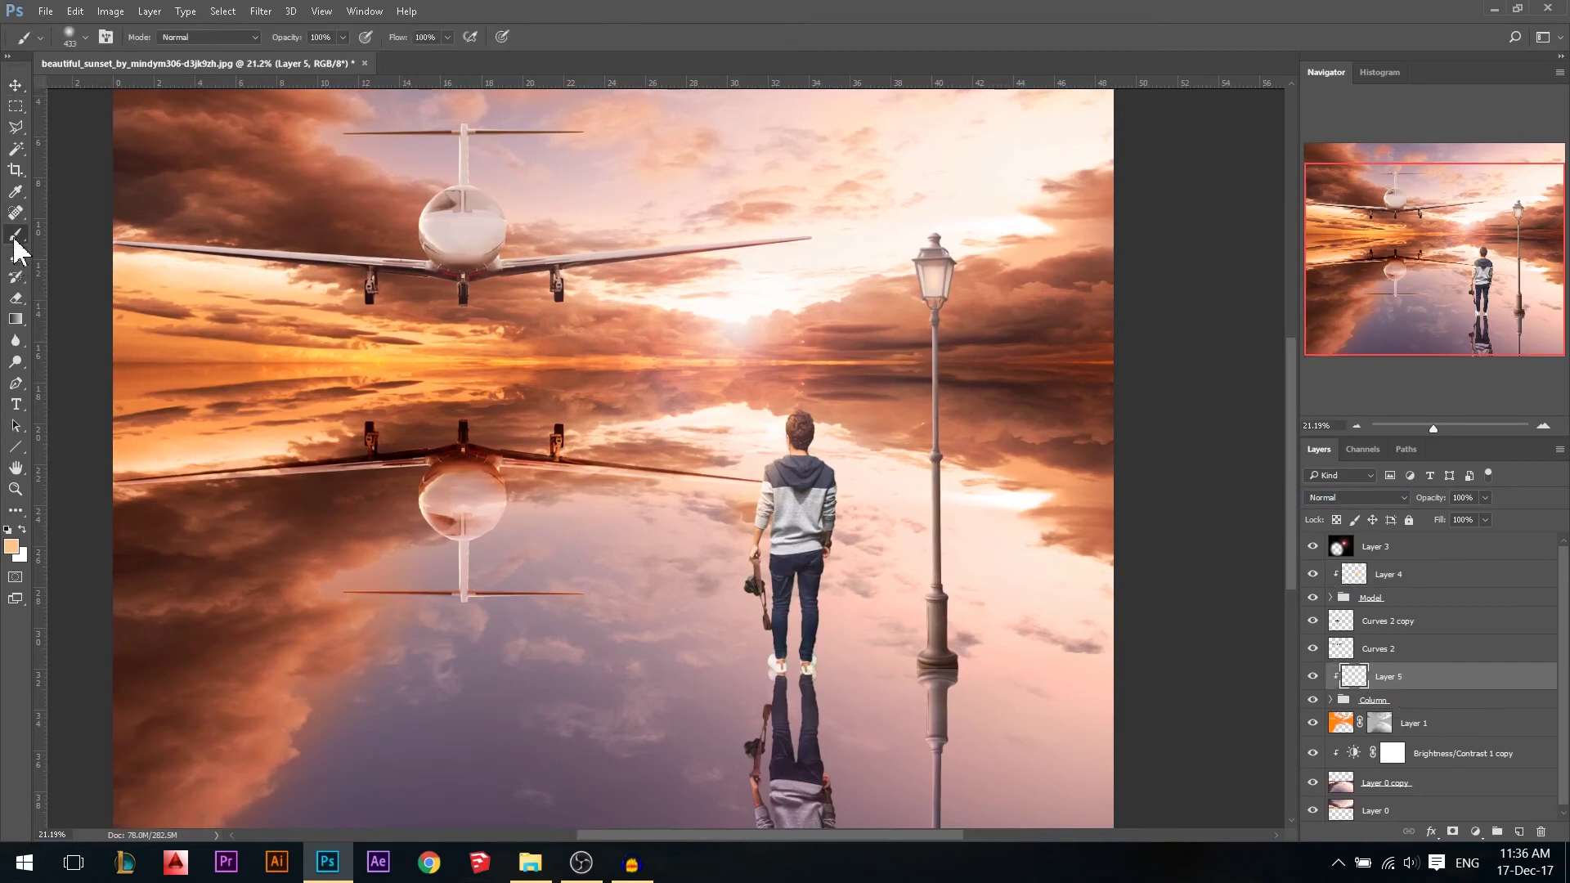
{"action": "right_click", "coordinate": [929, 603], "text": "alt"}
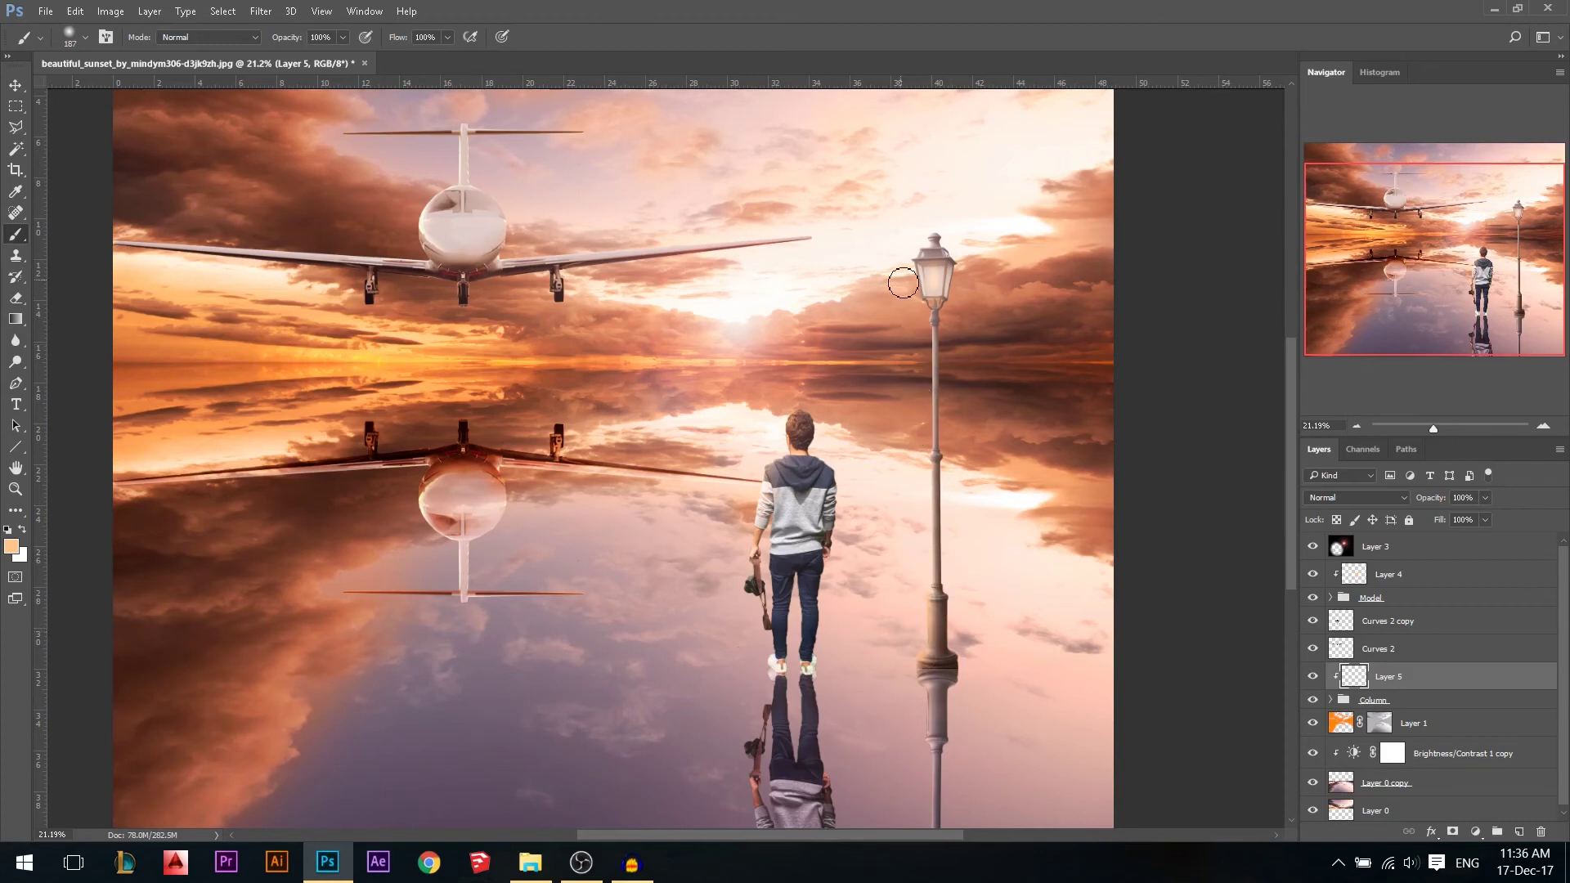
Set Layer 5's blend mode to Overlay.
{"action": "left_click", "coordinate": [1354, 496]}
{"action": "left_click", "coordinate": [1325, 666]}
{"action": "left_click", "coordinate": [15, 85]}
{"action": "scroll", "coordinate": [885, 476], "scroll_direction": "down", "scroll_amount": 3}
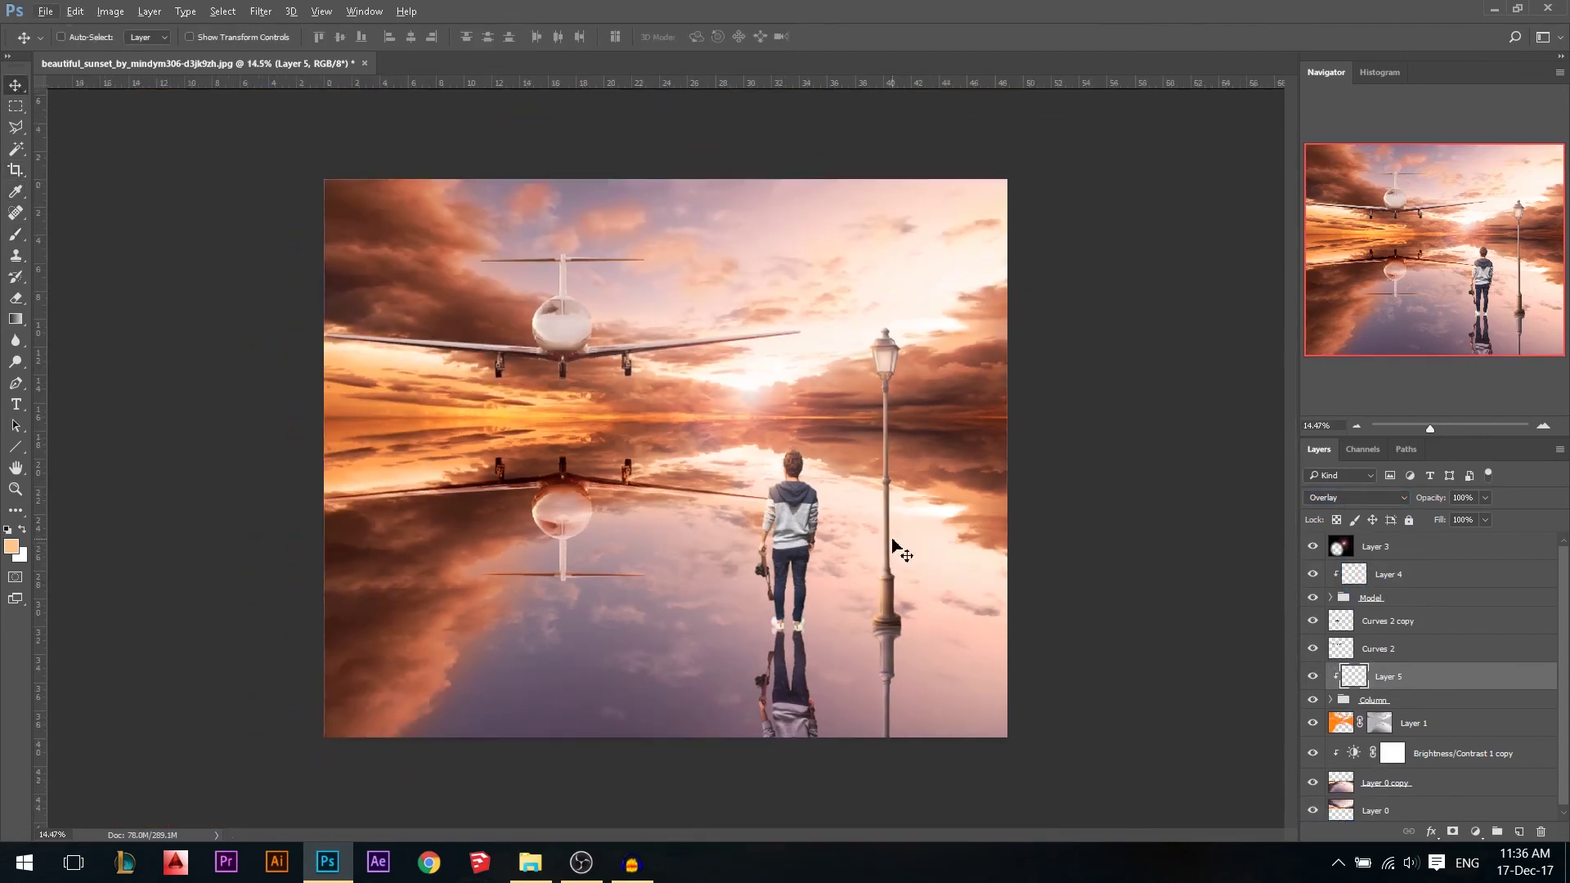
{"action": "scroll", "coordinate": [893, 541], "scroll_direction": "down", "scroll_amount": 1}
{"action": "left_click", "coordinate": [1455, 550]}
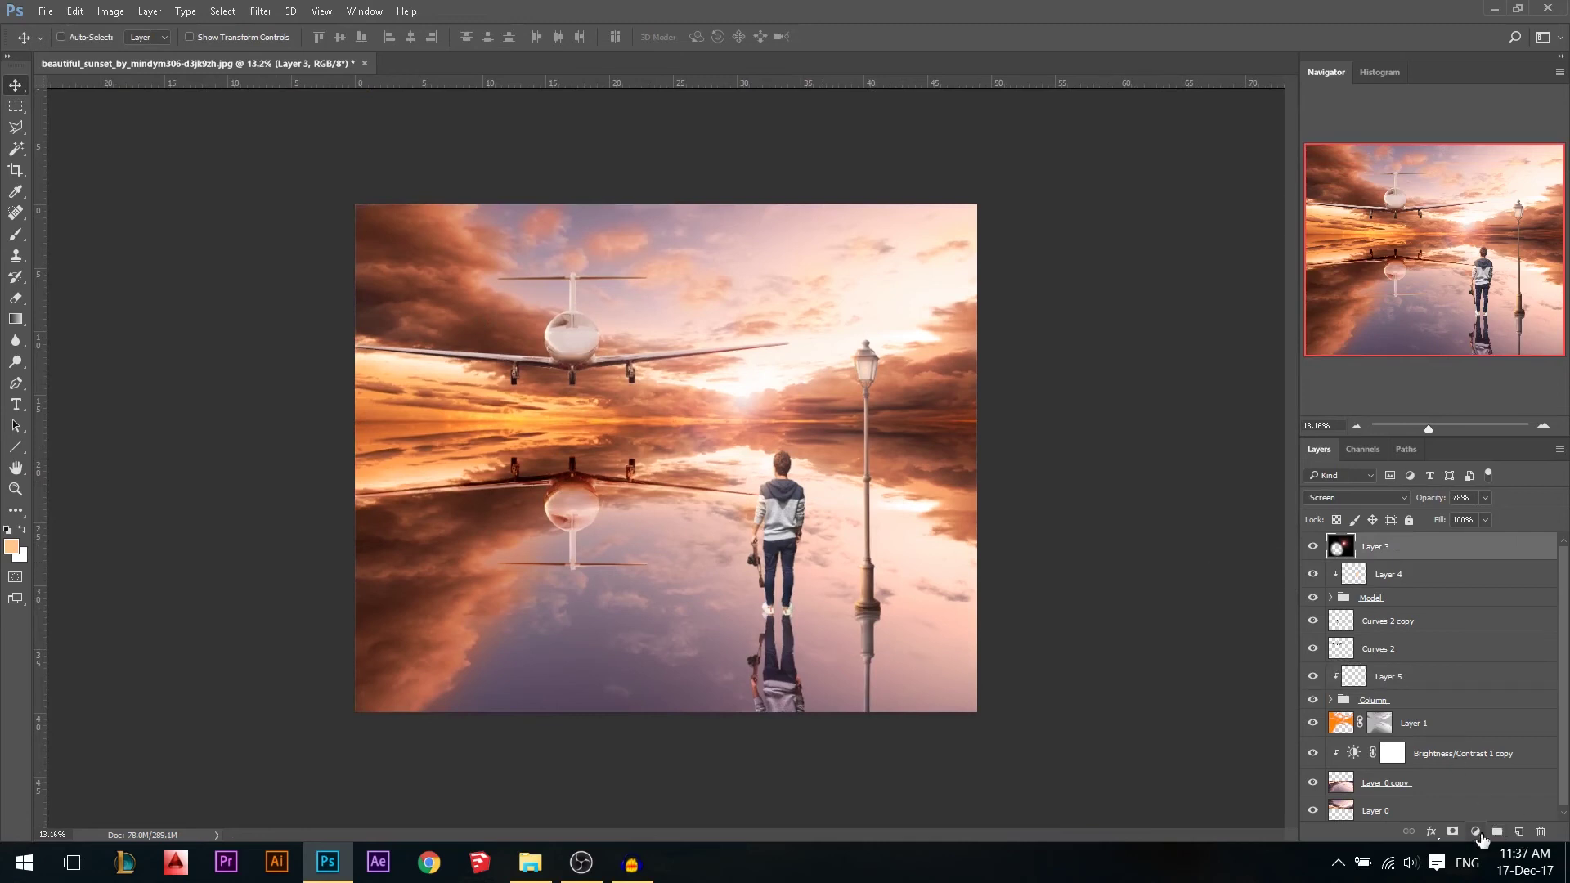
Add a Curves 3 adjustment on top, lifting the black point and steepening the curve.
{"action": "left_click", "coordinate": [1480, 836]}
{"action": "left_click", "coordinate": [1247, 548]}
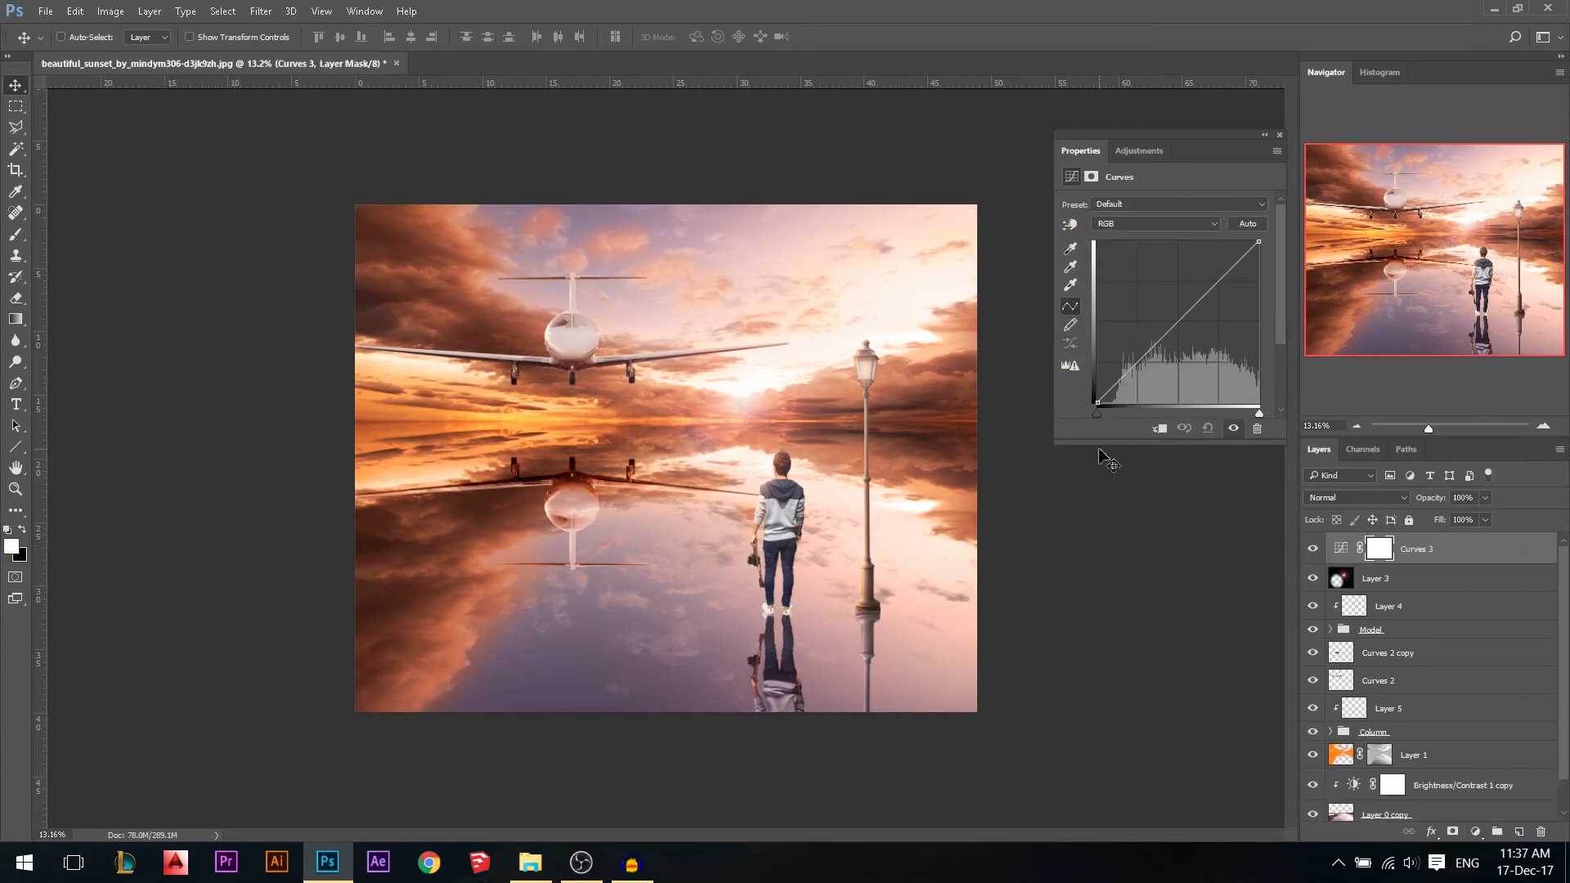
{"action": "left_click_drag", "start_coordinate": [1092, 402], "coordinate": [1145, 369]}
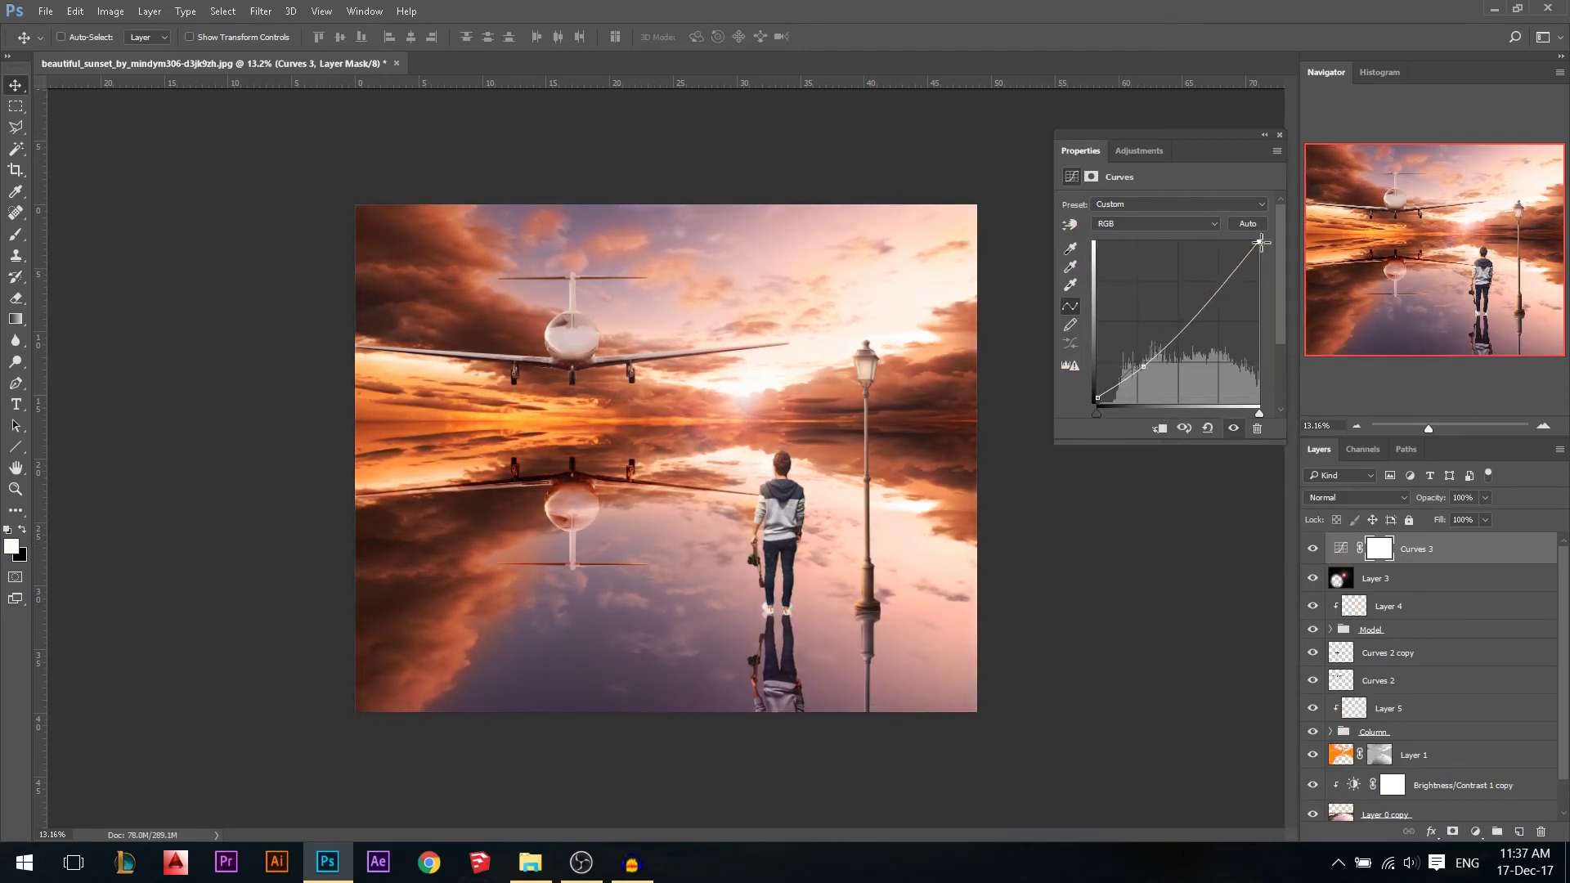
{"action": "left_click_drag", "start_coordinate": [1261, 241], "coordinate": [1256, 242]}
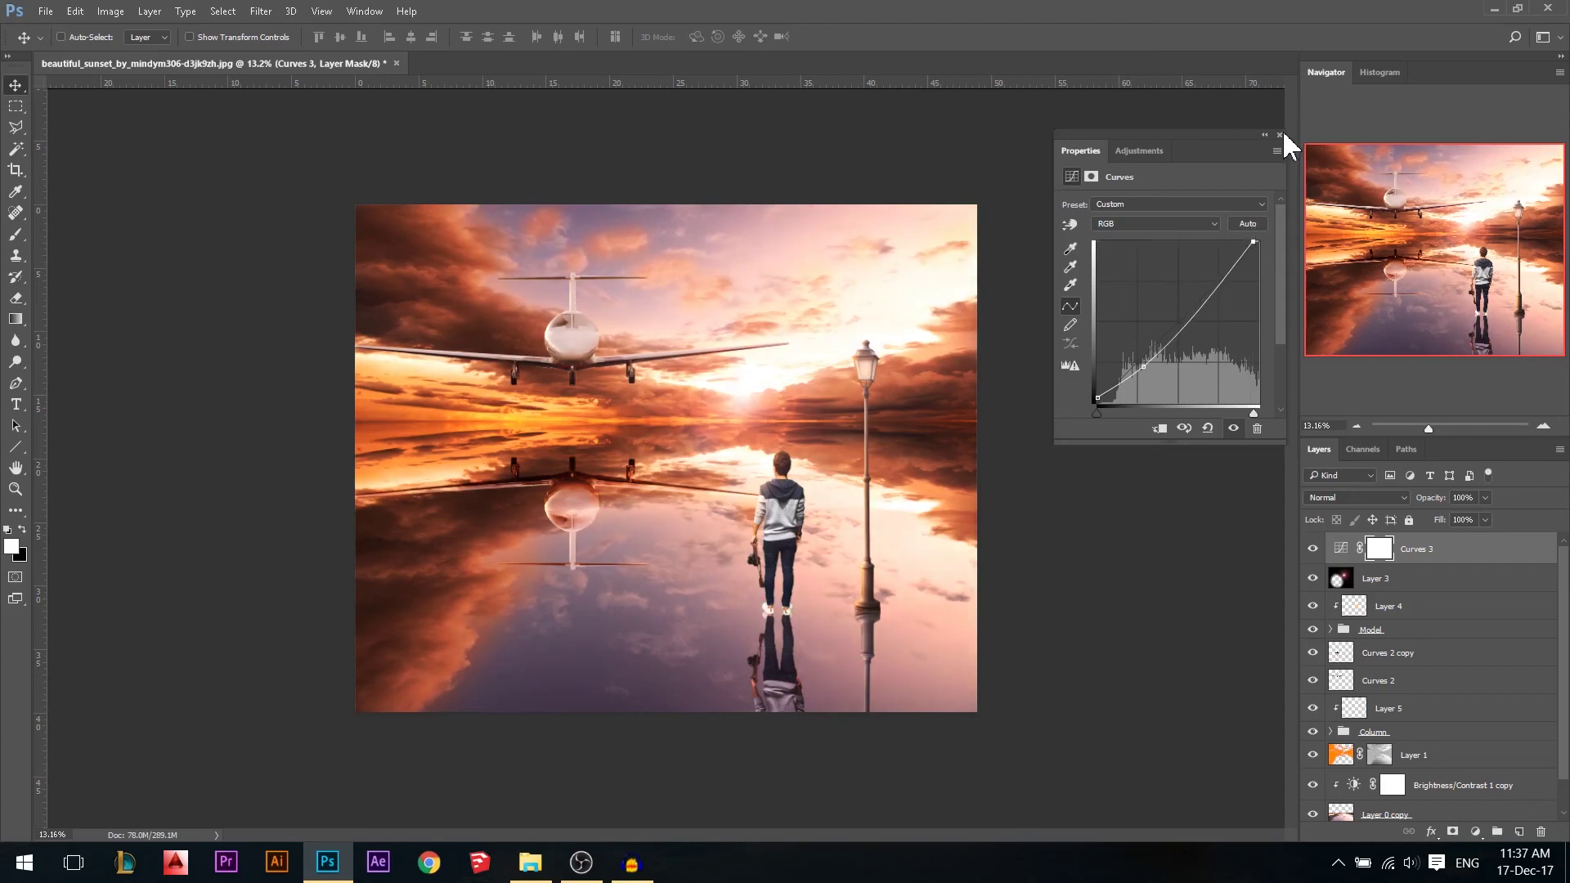
Add a Gradient Map adjustment starting from the Blue, Red, Yellow gradient preset.
{"action": "left_click", "coordinate": [1281, 135]}
{"action": "left_click", "coordinate": [1477, 832]}
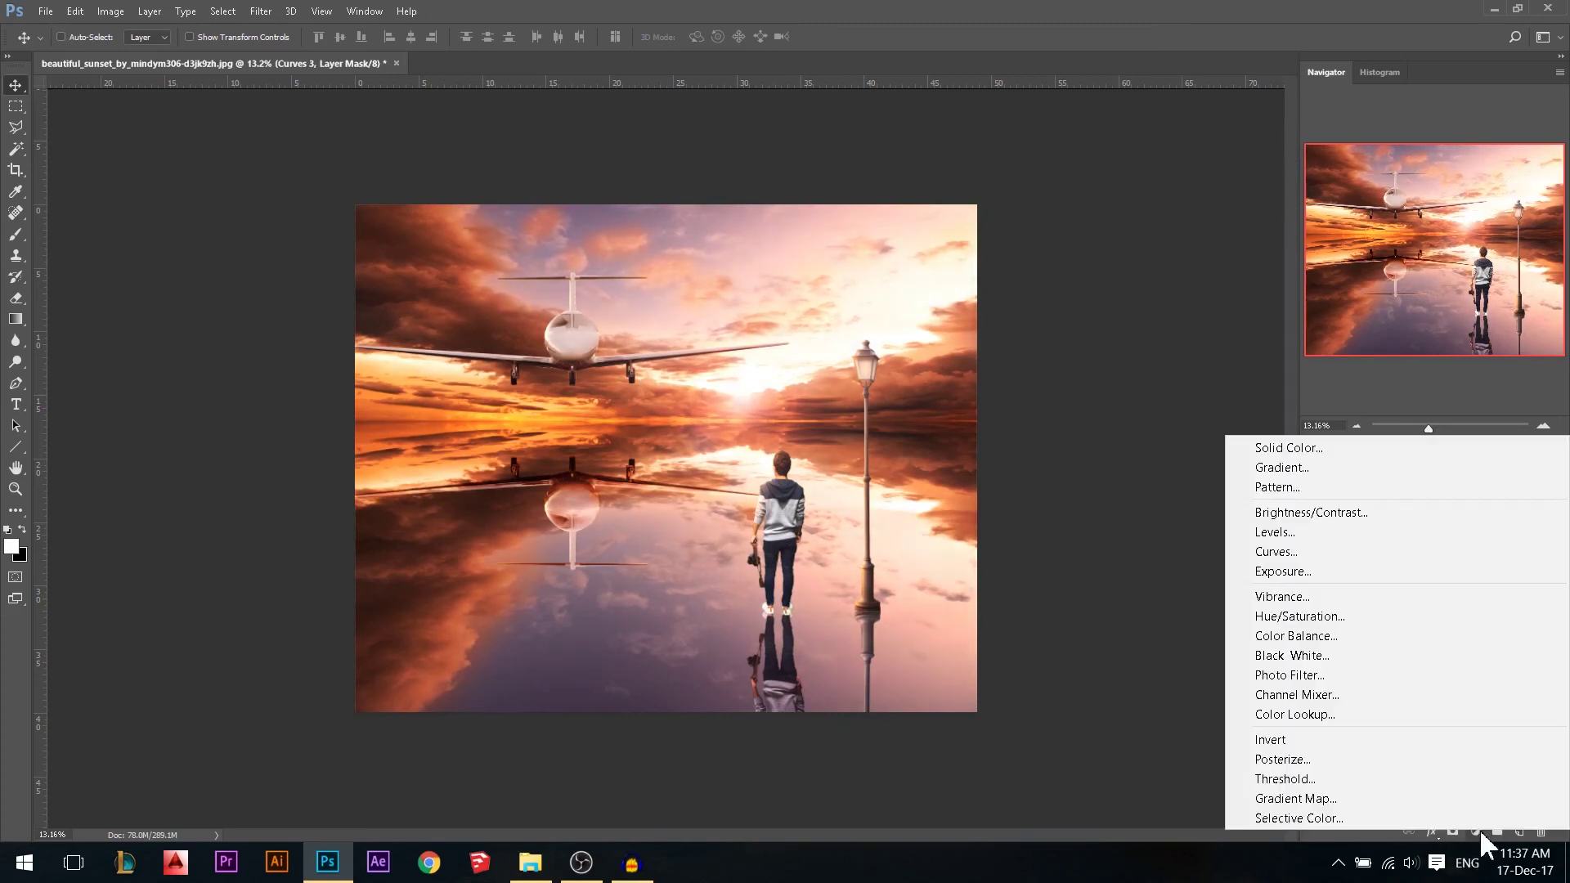
{"action": "left_click", "coordinate": [1439, 799]}
{"action": "left_click", "coordinate": [1096, 214]}
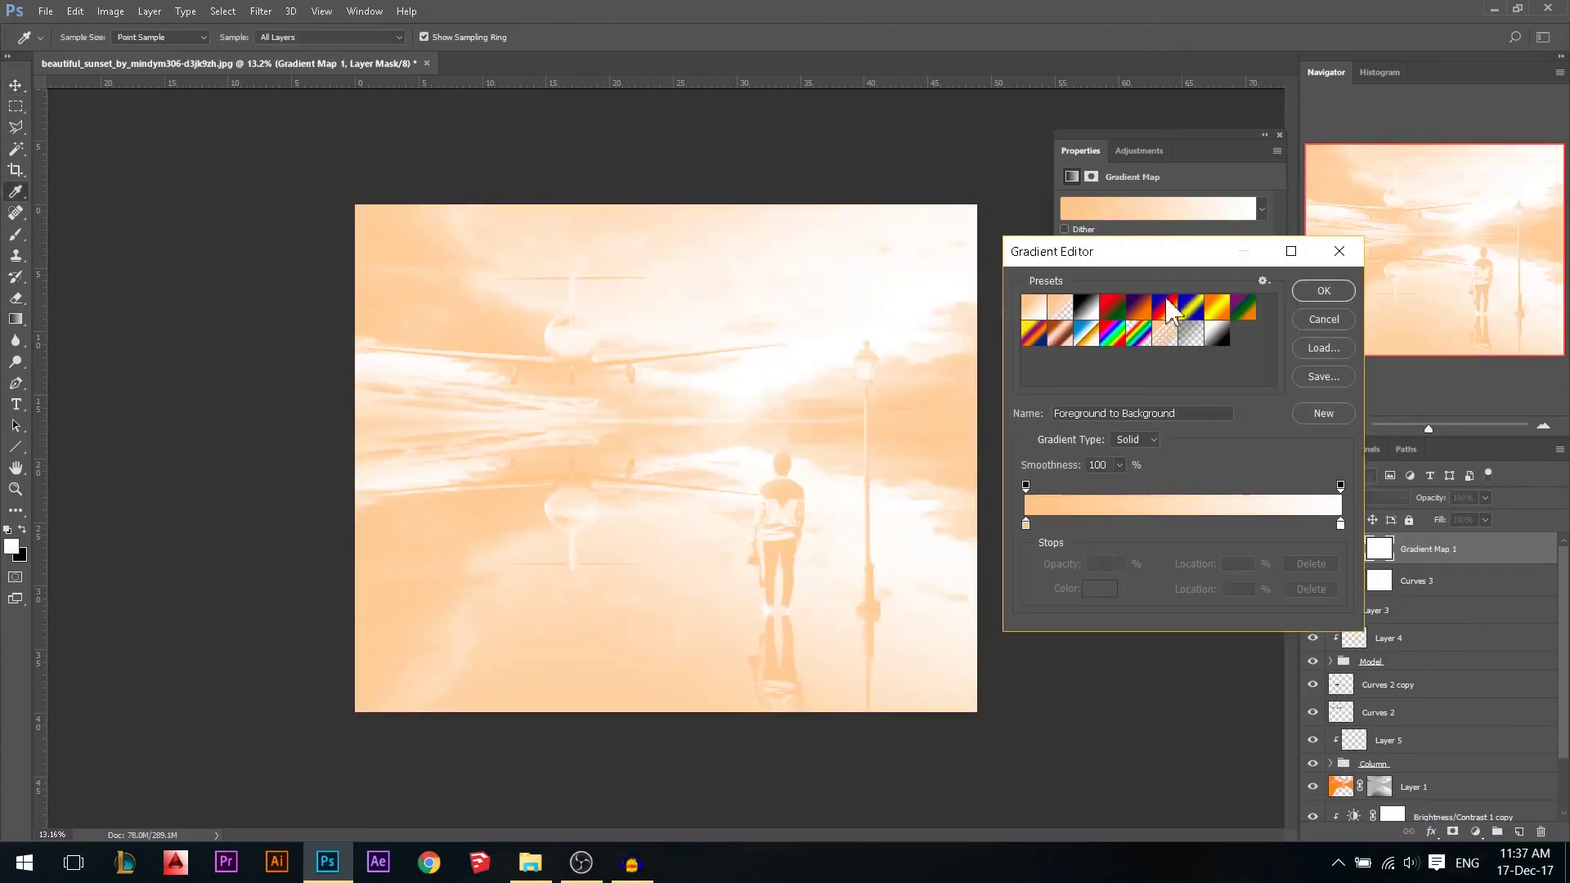
{"action": "left_click", "coordinate": [1164, 315]}
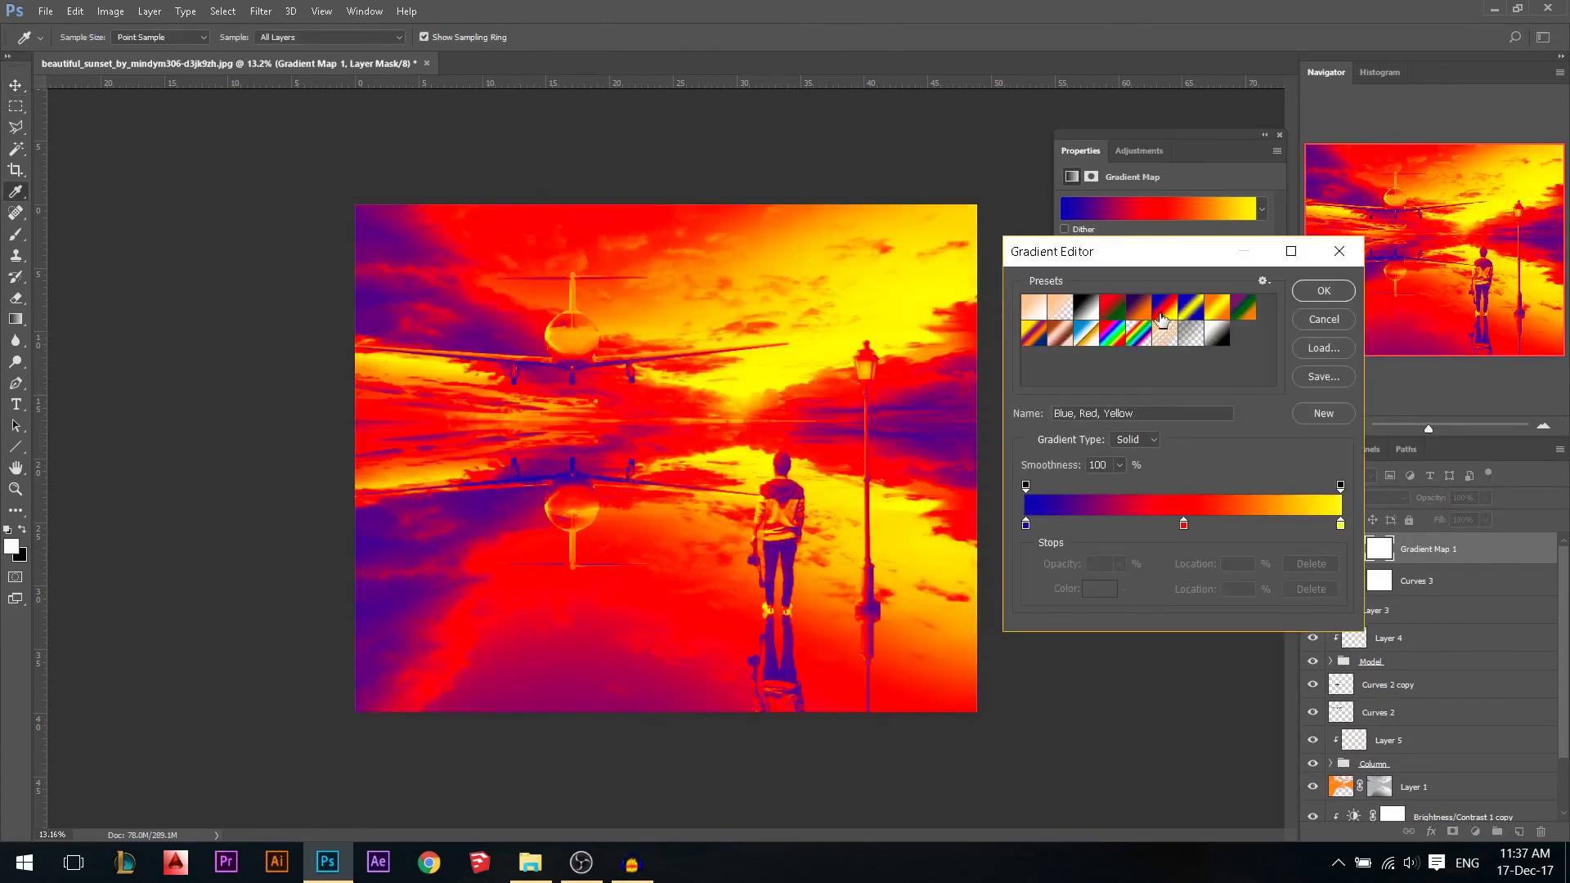
Recolour the gradient's three stops to cyan, pink and orange.
{"action": "double_click", "coordinate": [1026, 523]}
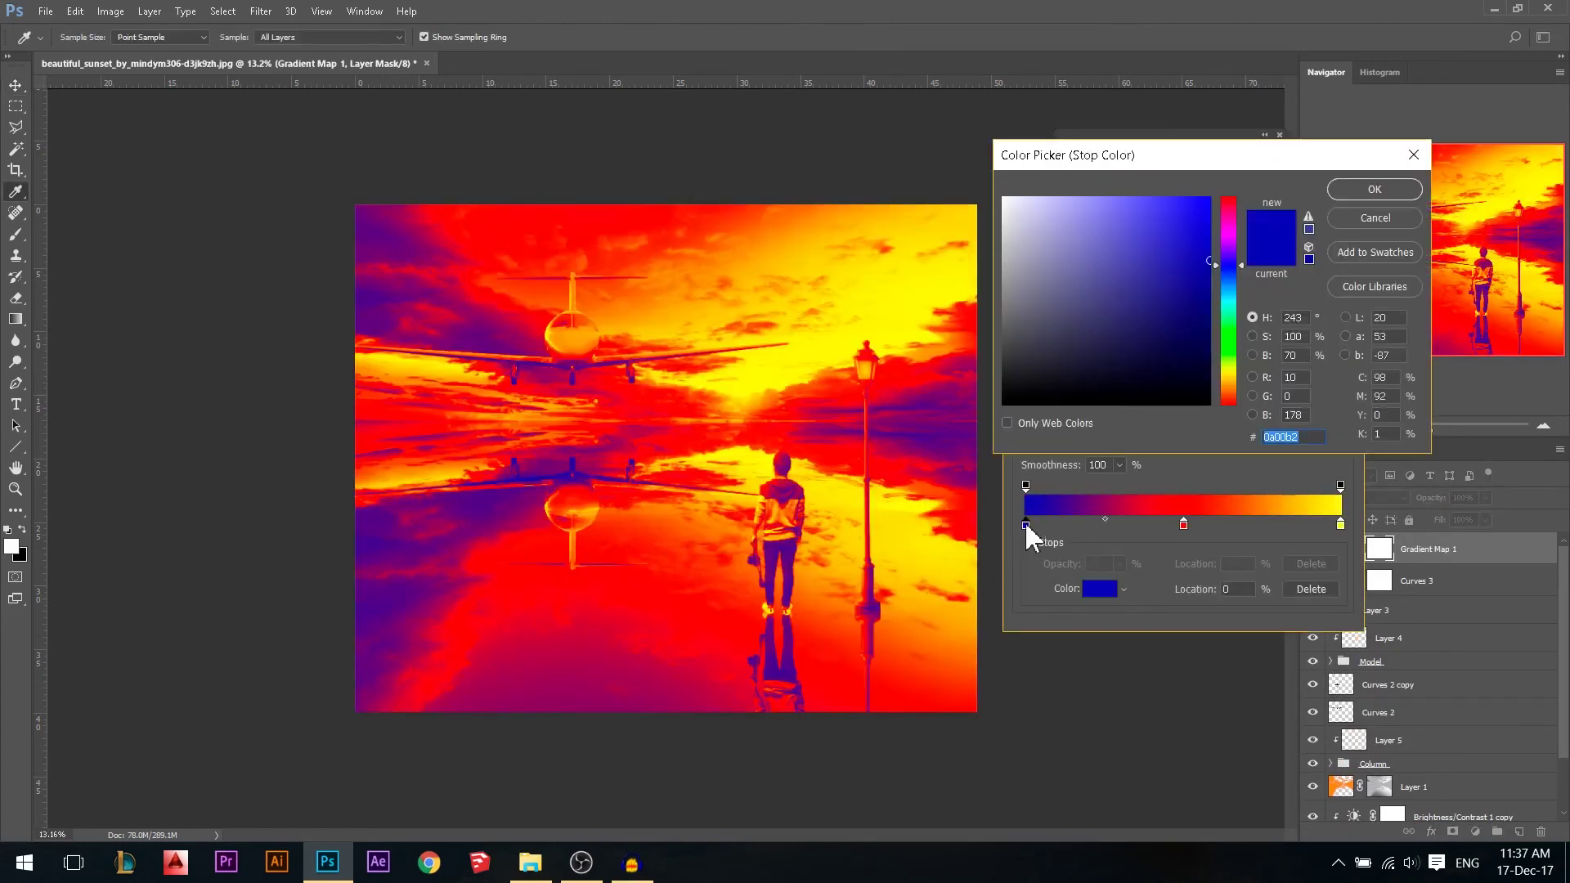
{"action": "left_click", "coordinate": [1225, 301]}
{"action": "left_click", "coordinate": [1374, 189]}
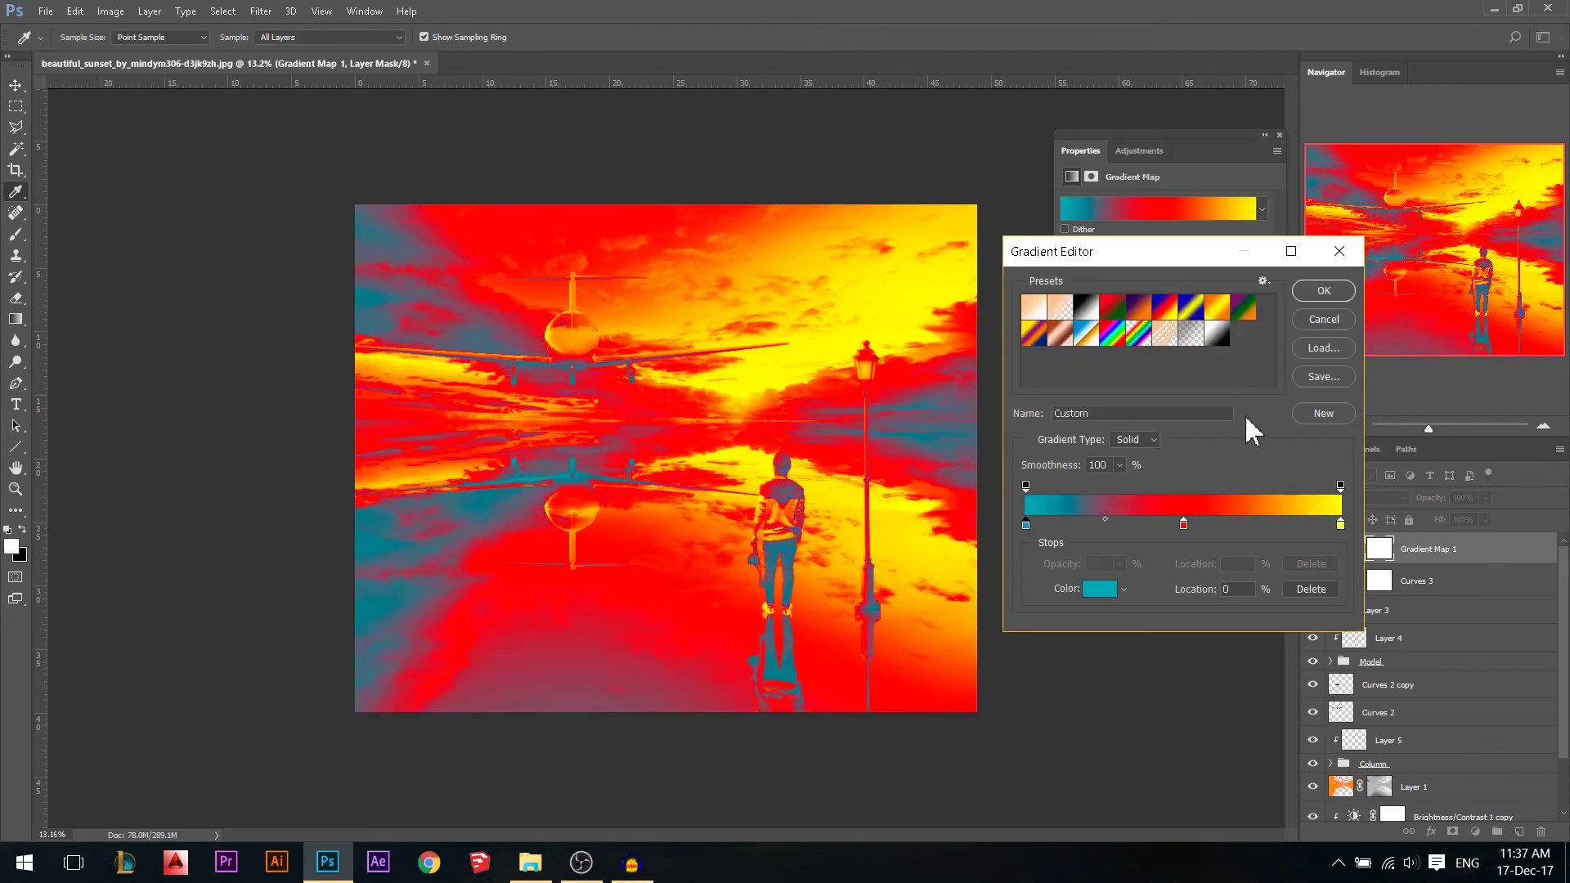
{"action": "double_click", "coordinate": [1184, 527]}
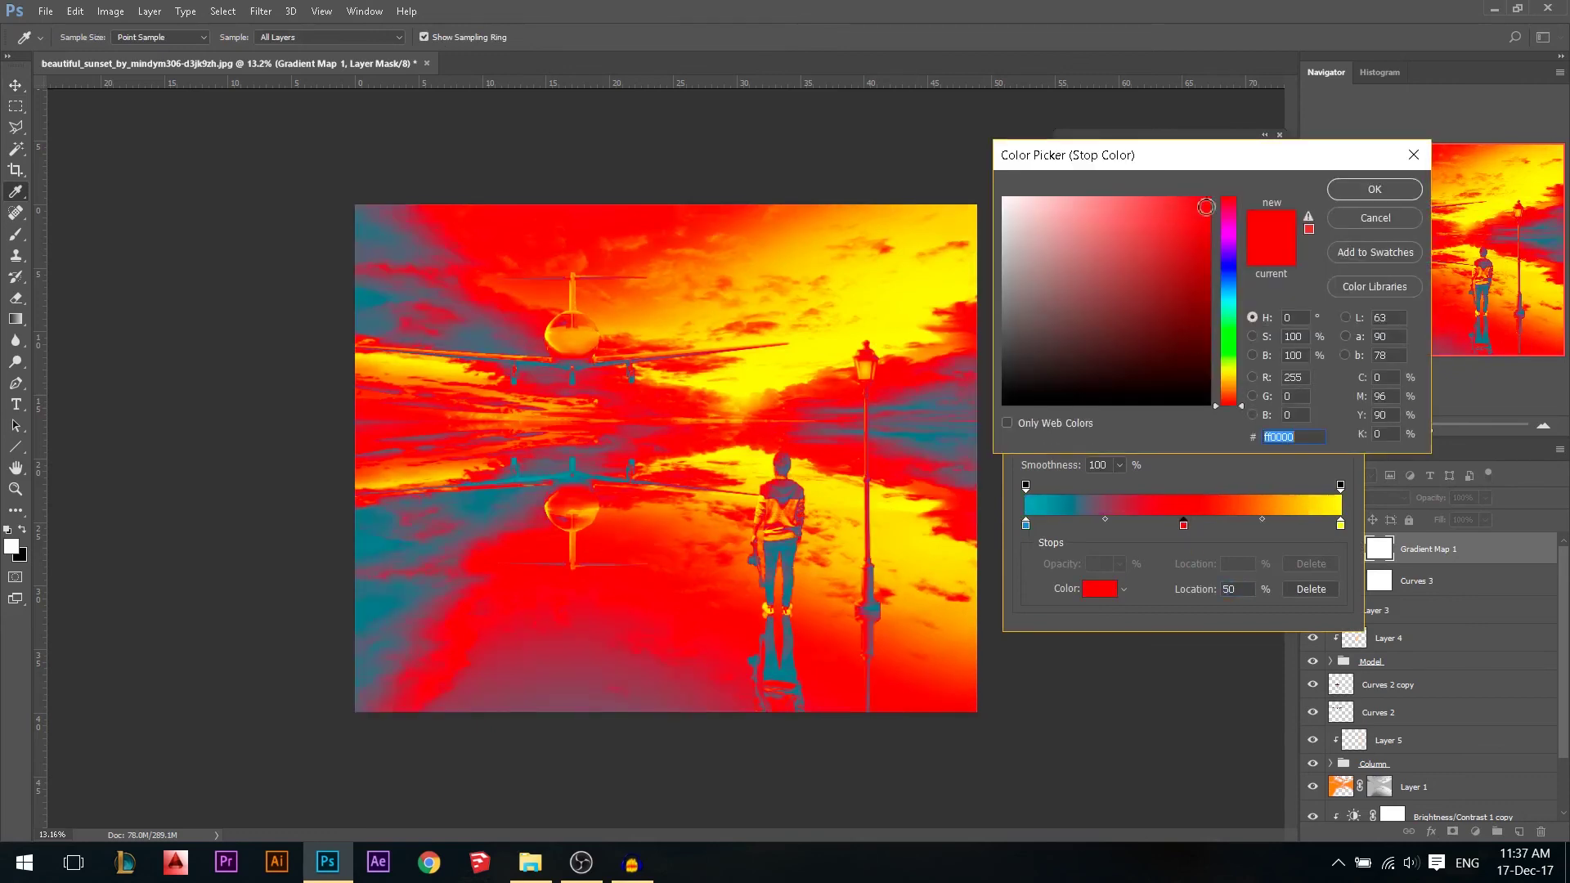
{"action": "left_click_drag", "start_coordinate": [1114, 206], "coordinate": [1111, 189]}
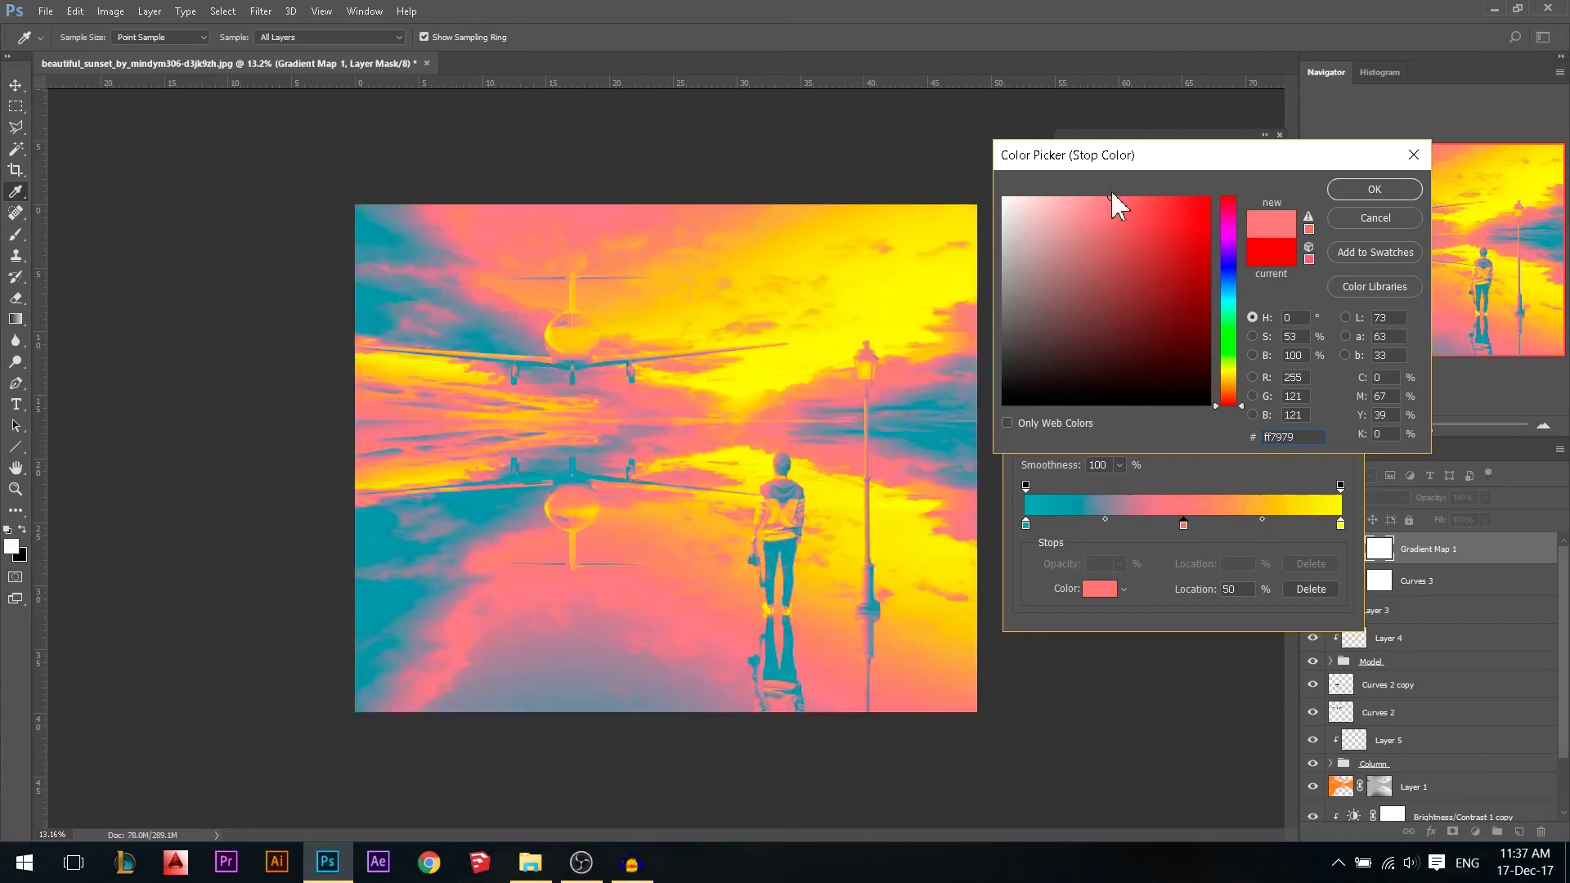
{"action": "left_click", "coordinate": [1354, 188]}
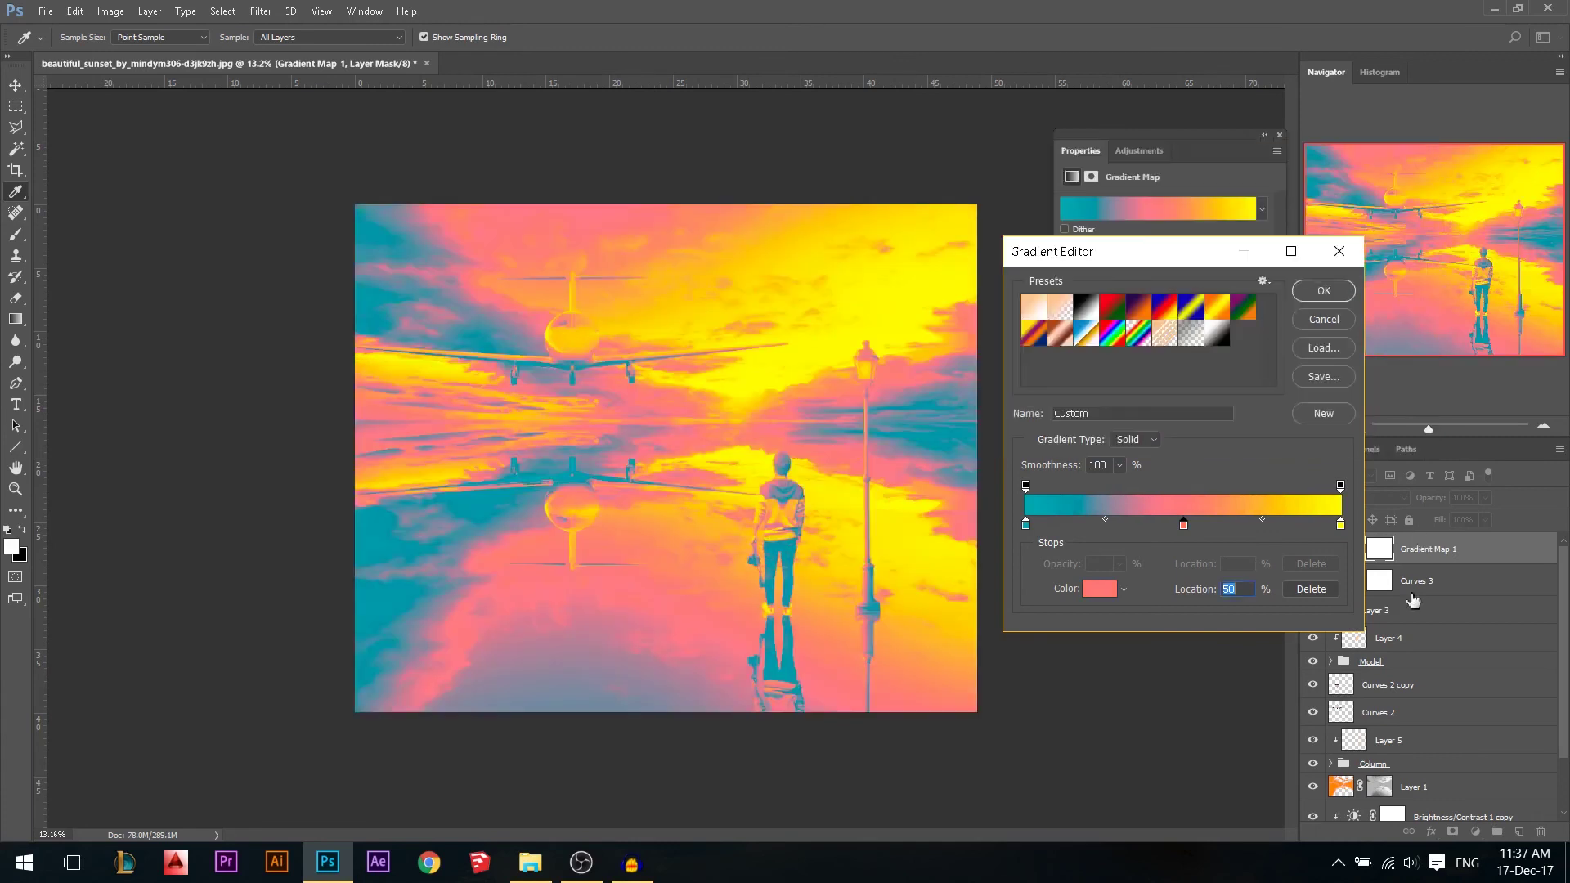
{"action": "double_click", "coordinate": [1340, 523]}
{"action": "left_click_drag", "start_coordinate": [1231, 371], "coordinate": [1233, 393]}
{"action": "left_click", "coordinate": [1342, 193]}
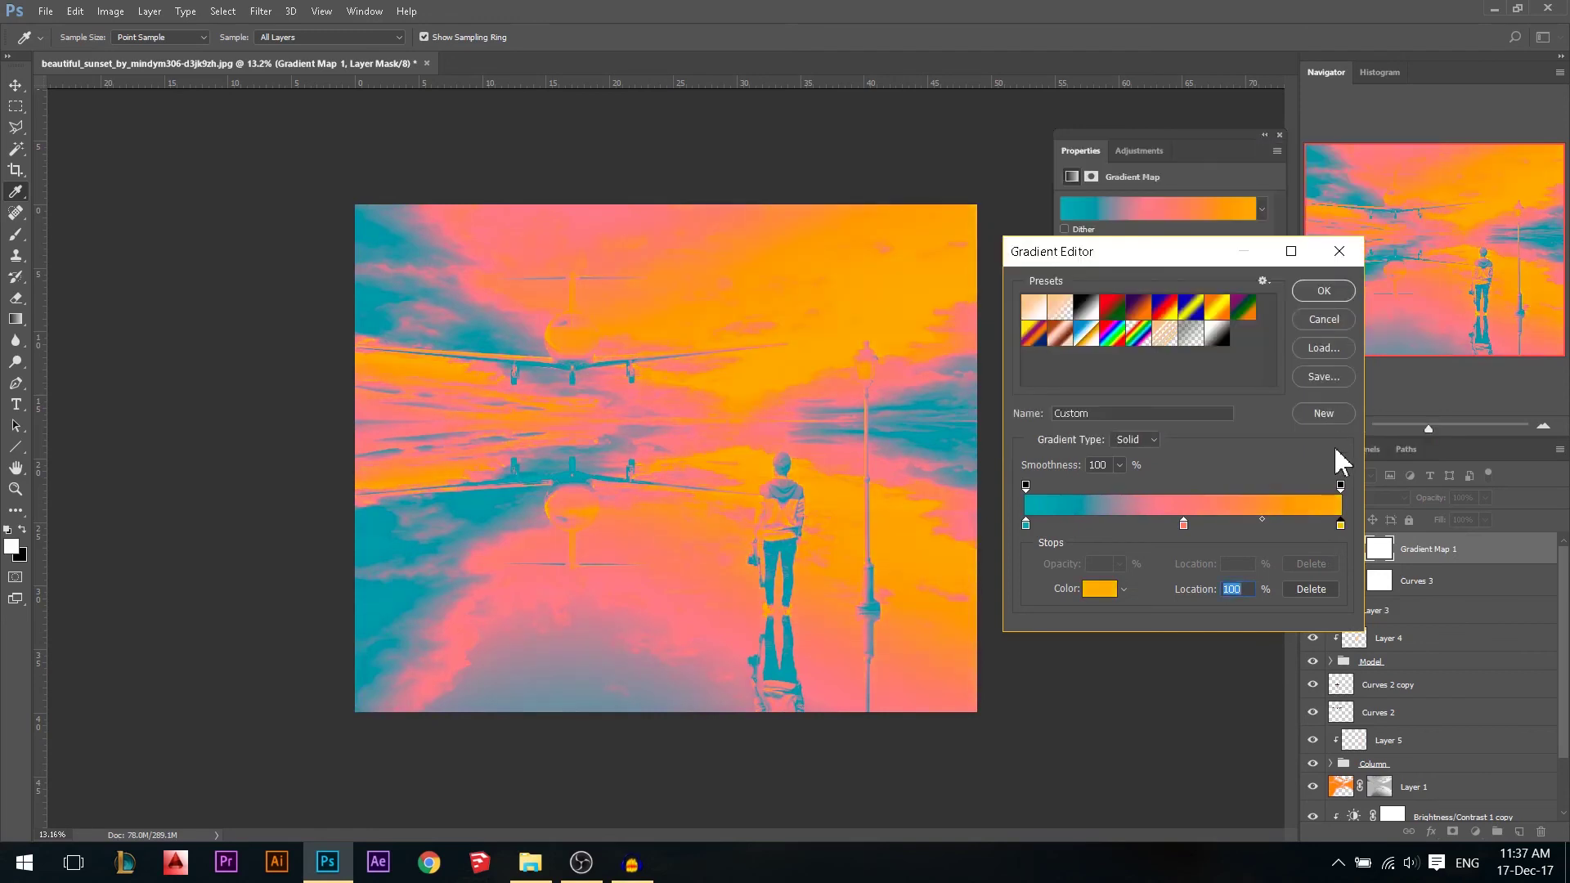
{"action": "left_click", "coordinate": [1324, 291]}
Blend Gradient Map 1 in Color mode at 13% opacity.
{"action": "left_click", "coordinate": [1331, 497]}
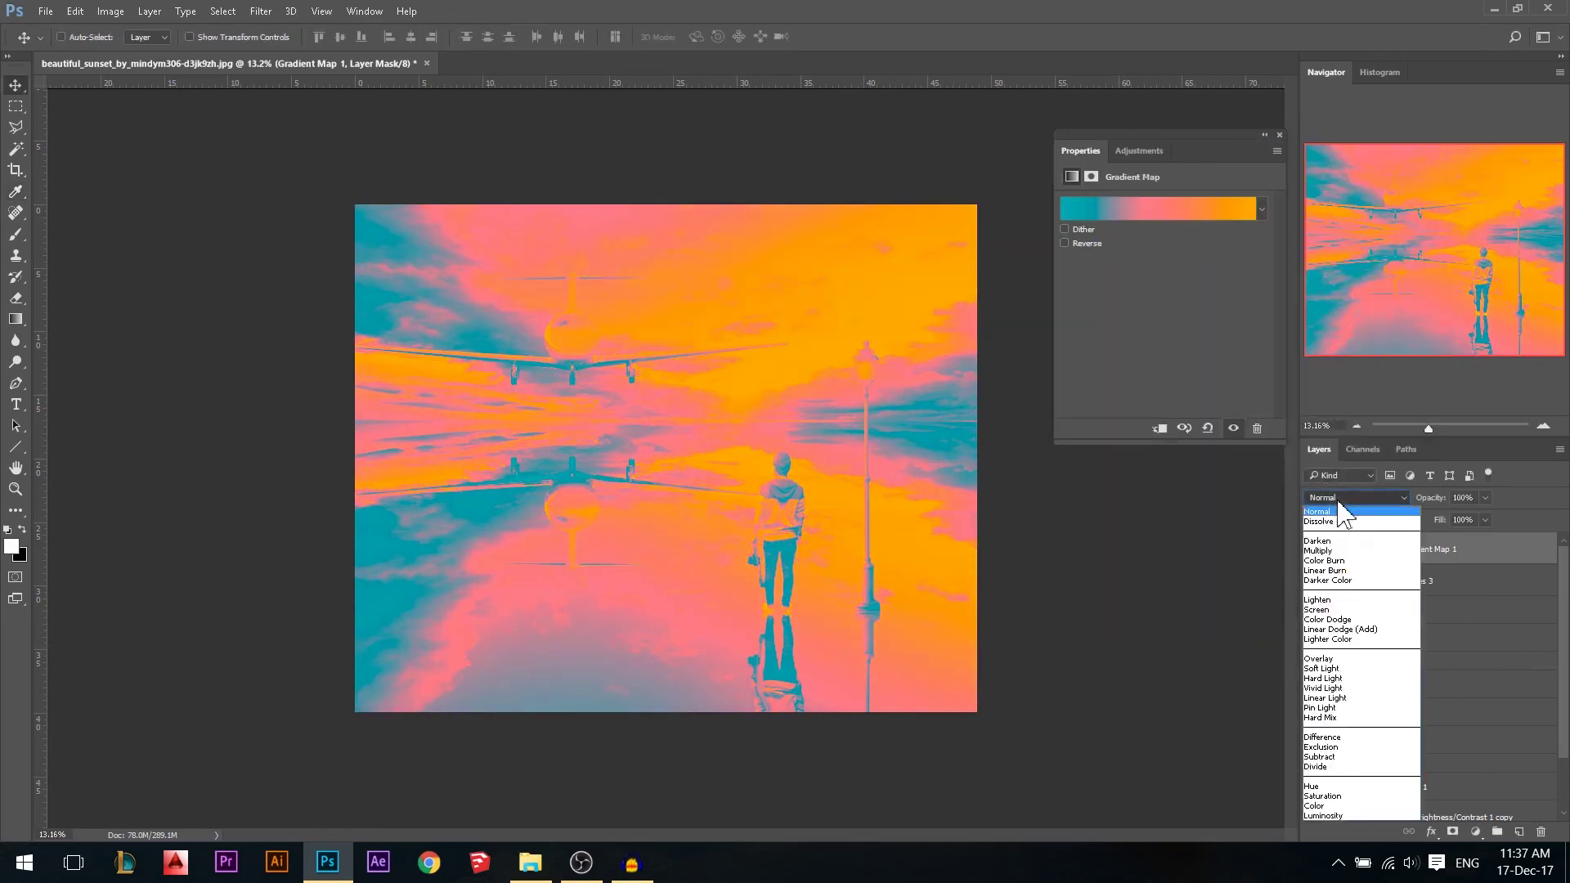
{"action": "left_click", "coordinate": [1333, 807]}
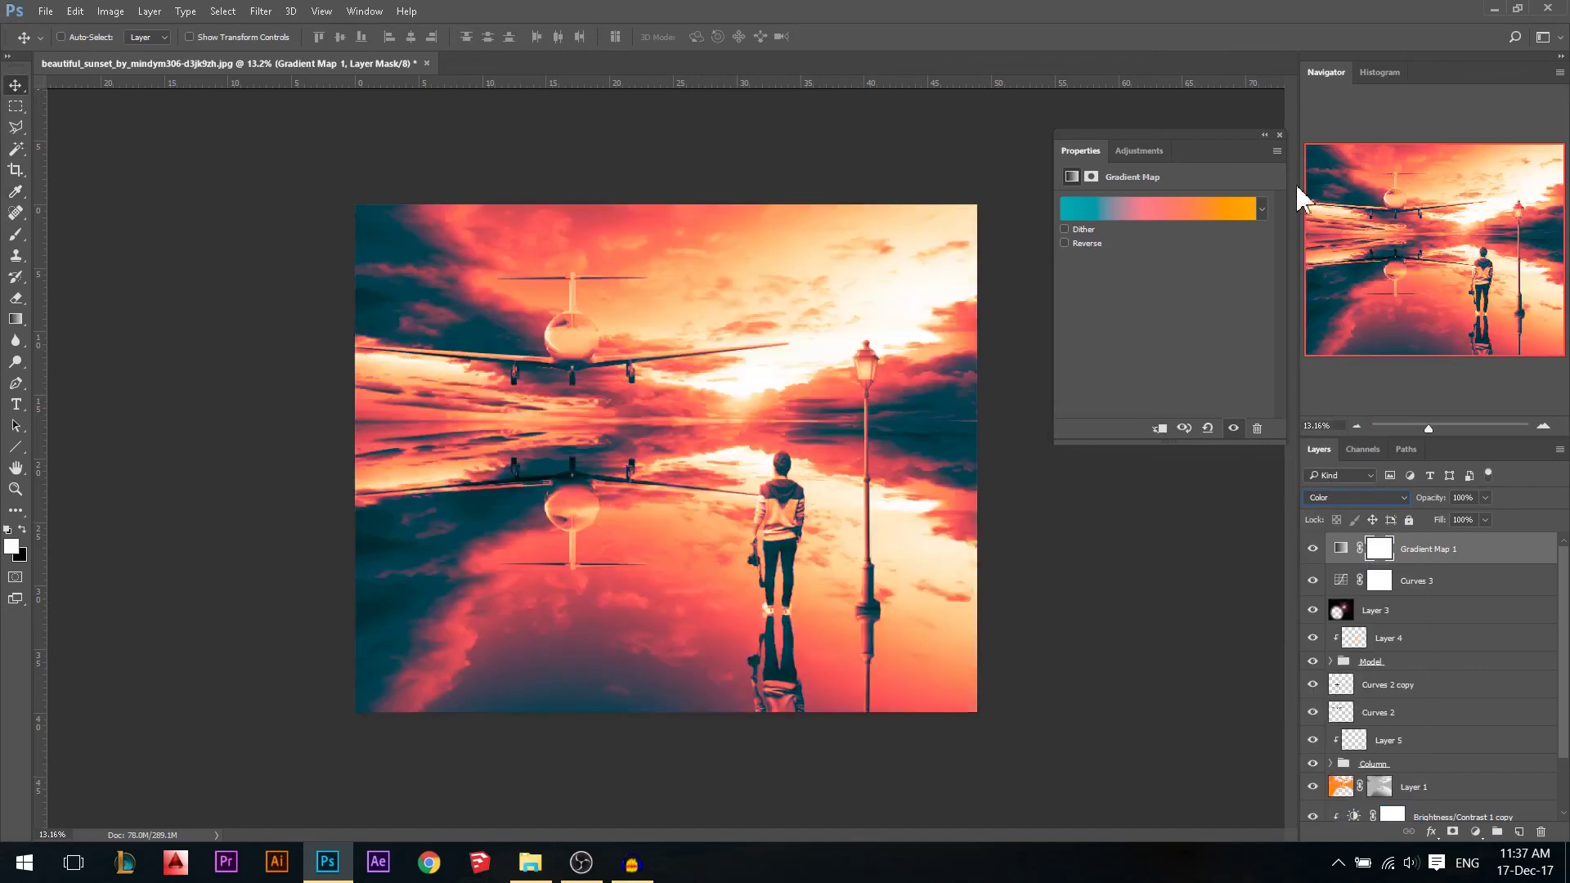
{"action": "left_click", "coordinate": [1280, 134]}
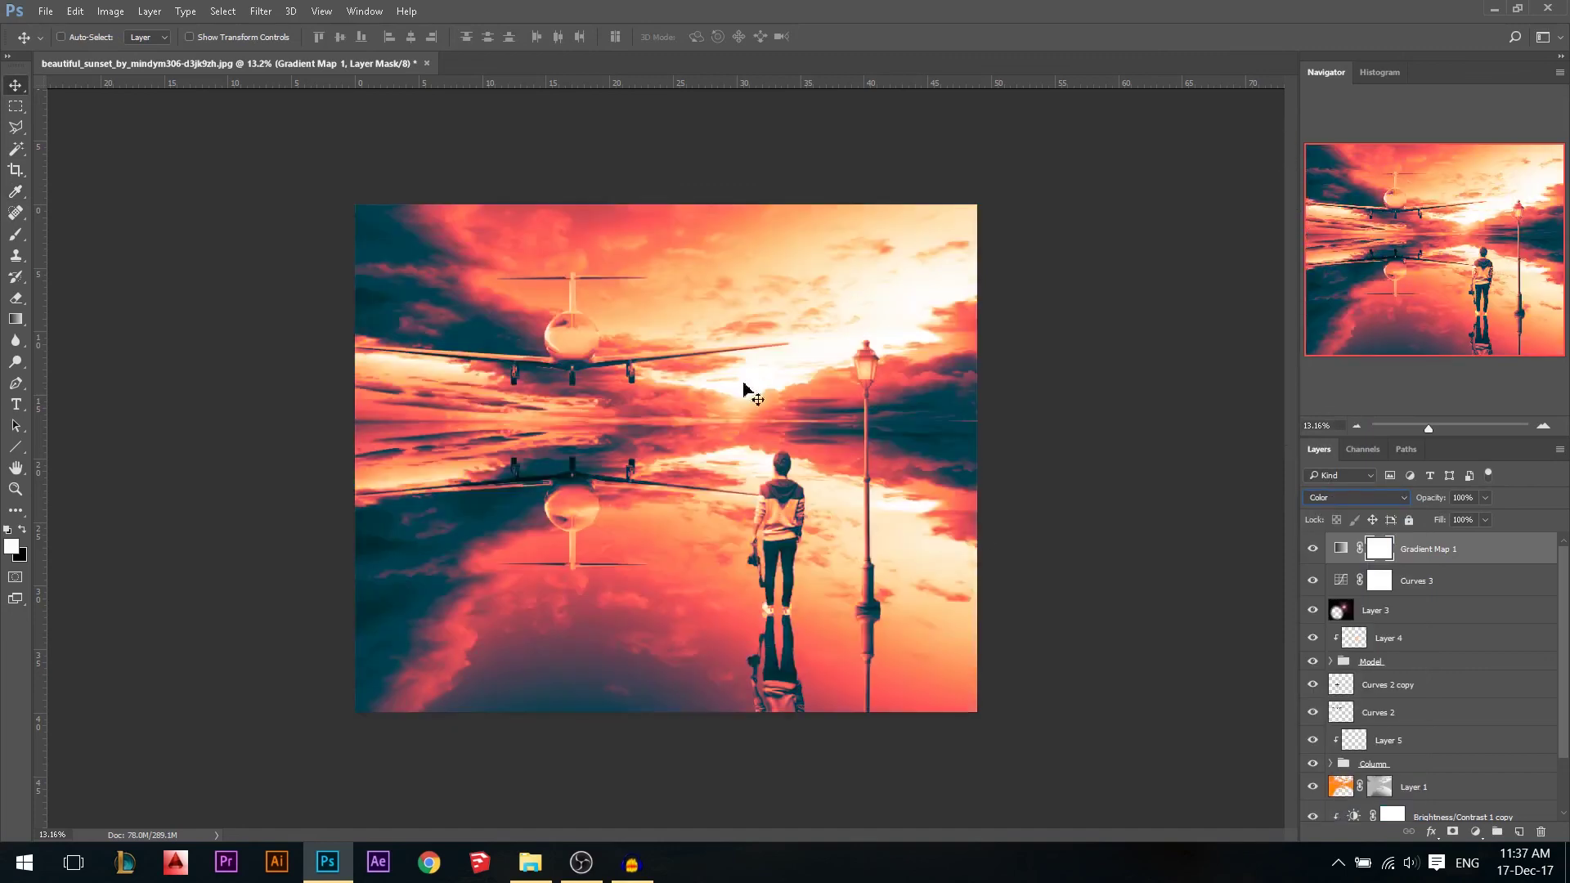
{"action": "left_click", "coordinate": [1485, 497]}
{"action": "left_click_drag", "start_coordinate": [1430, 524], "coordinate": [1417, 514]}
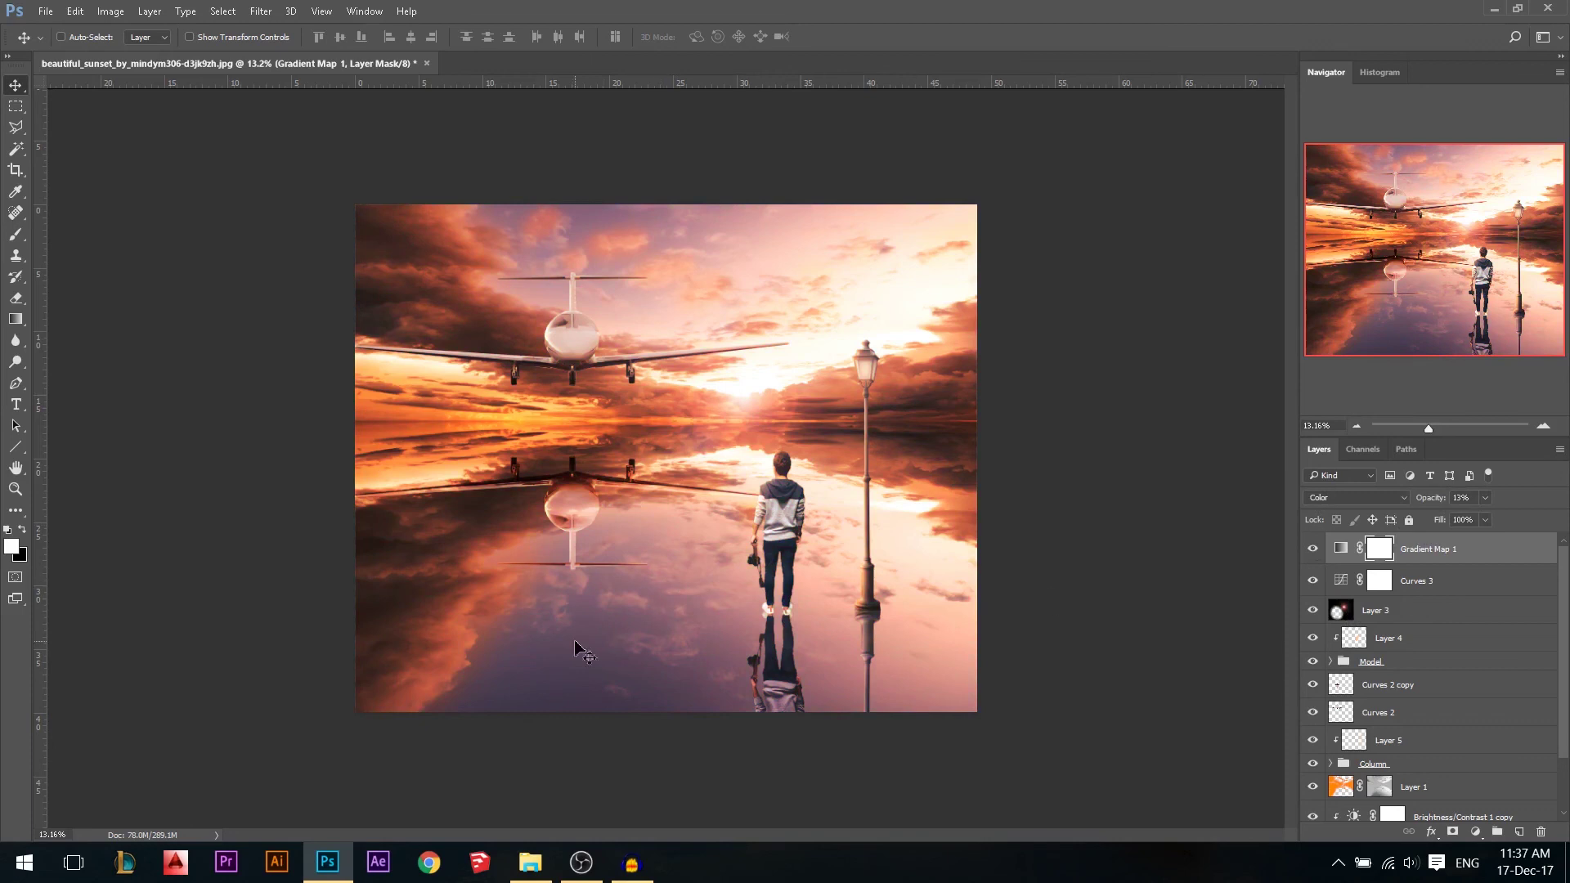
{"action": "scroll", "coordinate": [431, 628], "scroll_direction": "up", "scroll_amount": 1}
Toggle Curves 3 and Gradient Map 1 off and on to compare, then stamp visible layers into Layer 6.
{"action": "left_click", "coordinate": [1316, 586]}
{"action": "left_click", "coordinate": [1318, 556]}
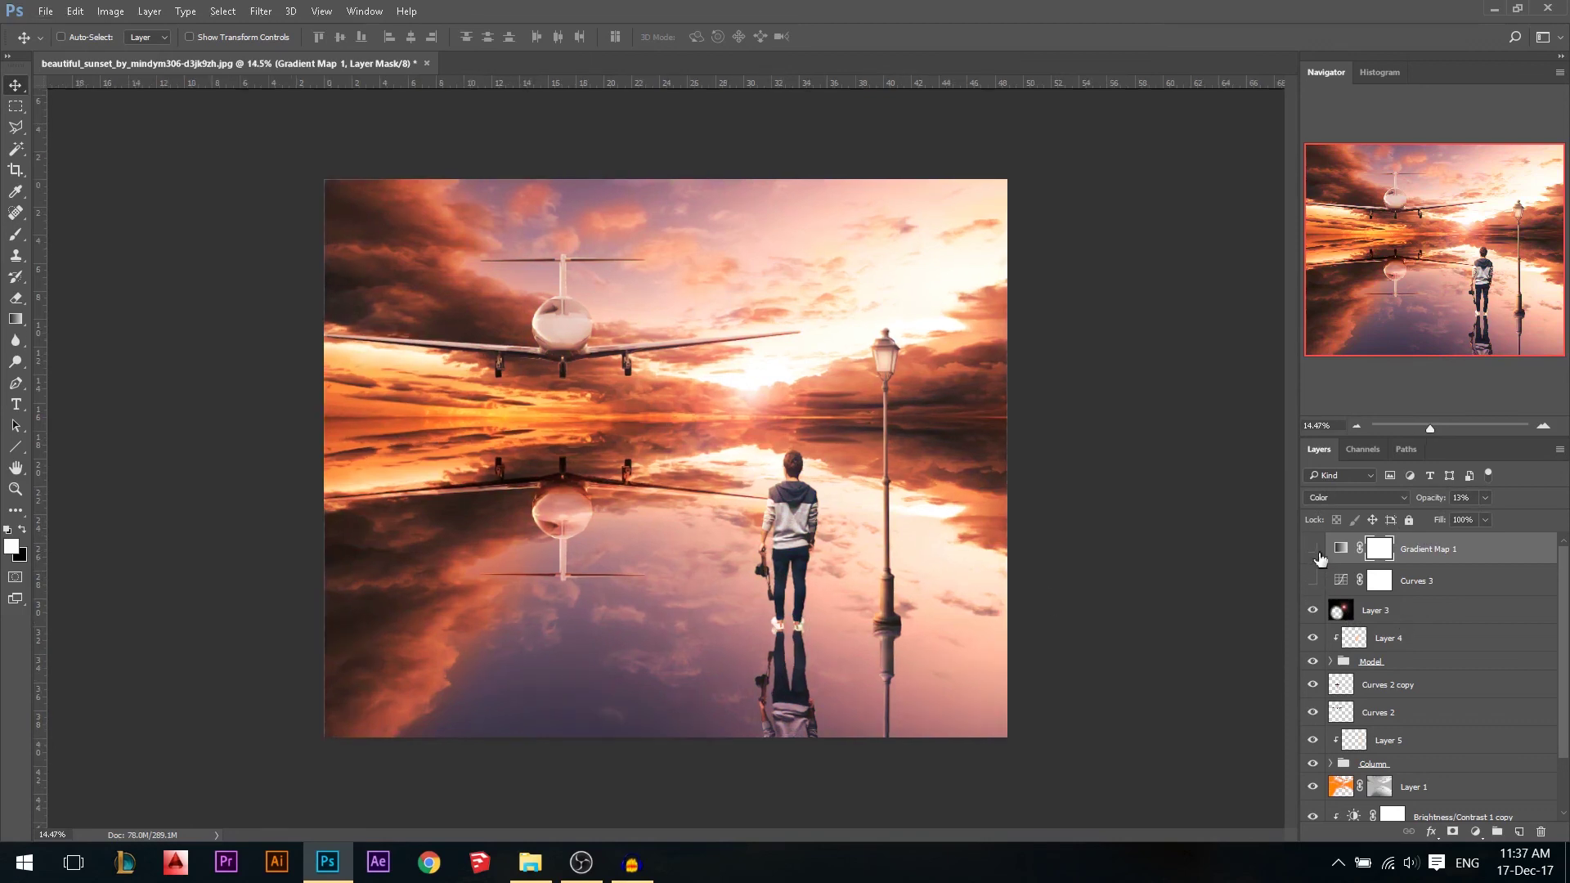
{"action": "left_click_drag", "start_coordinate": [1318, 556], "coordinate": [1316, 582]}
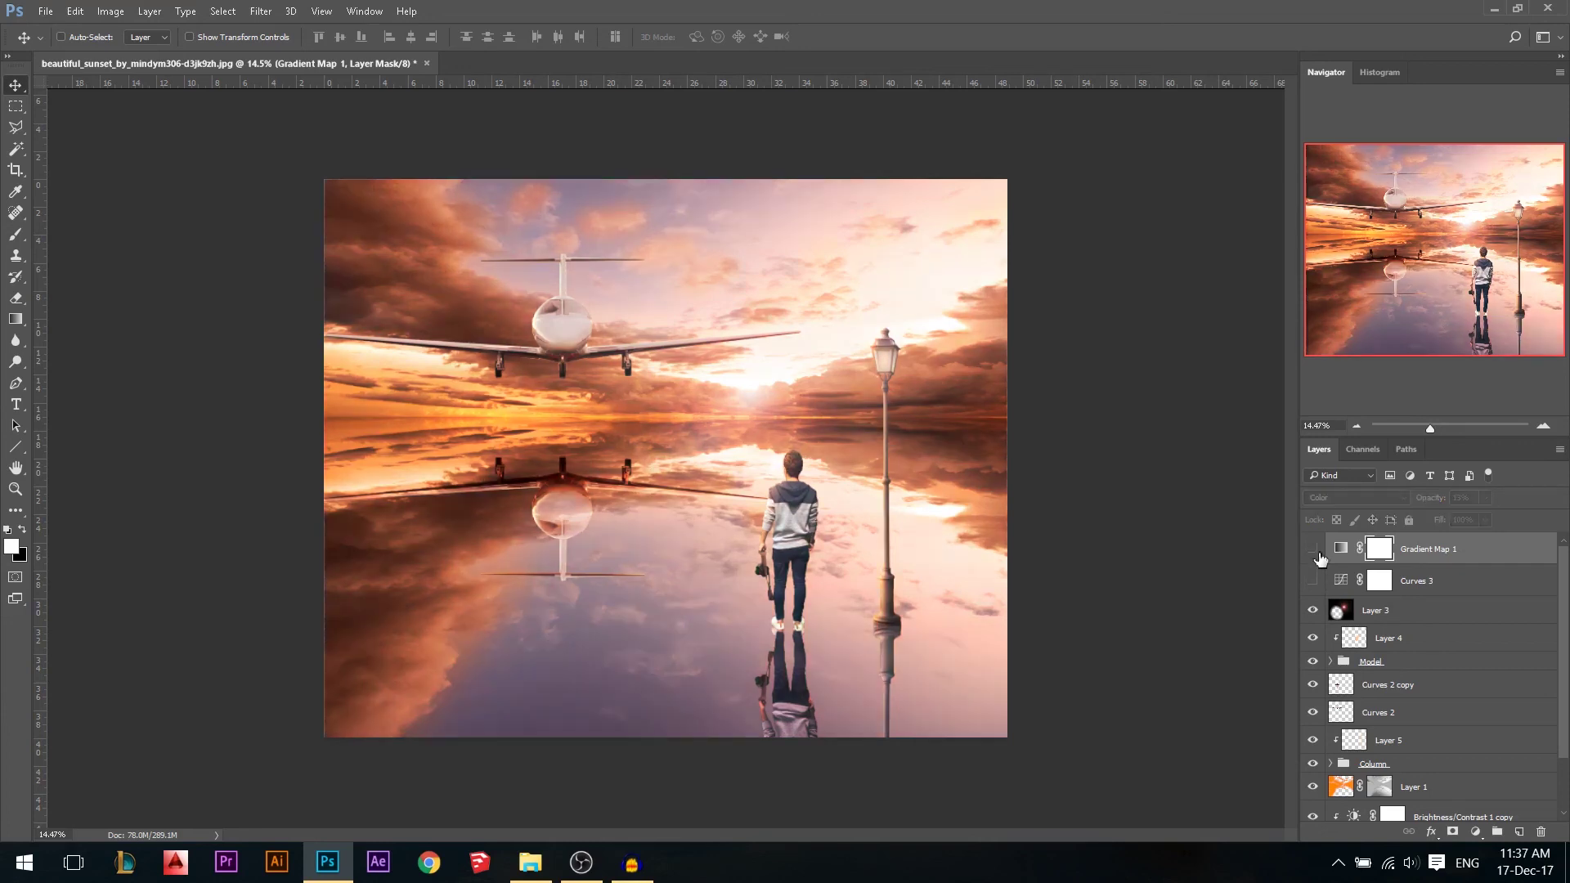
{"action": "left_click", "coordinate": [1317, 549]}
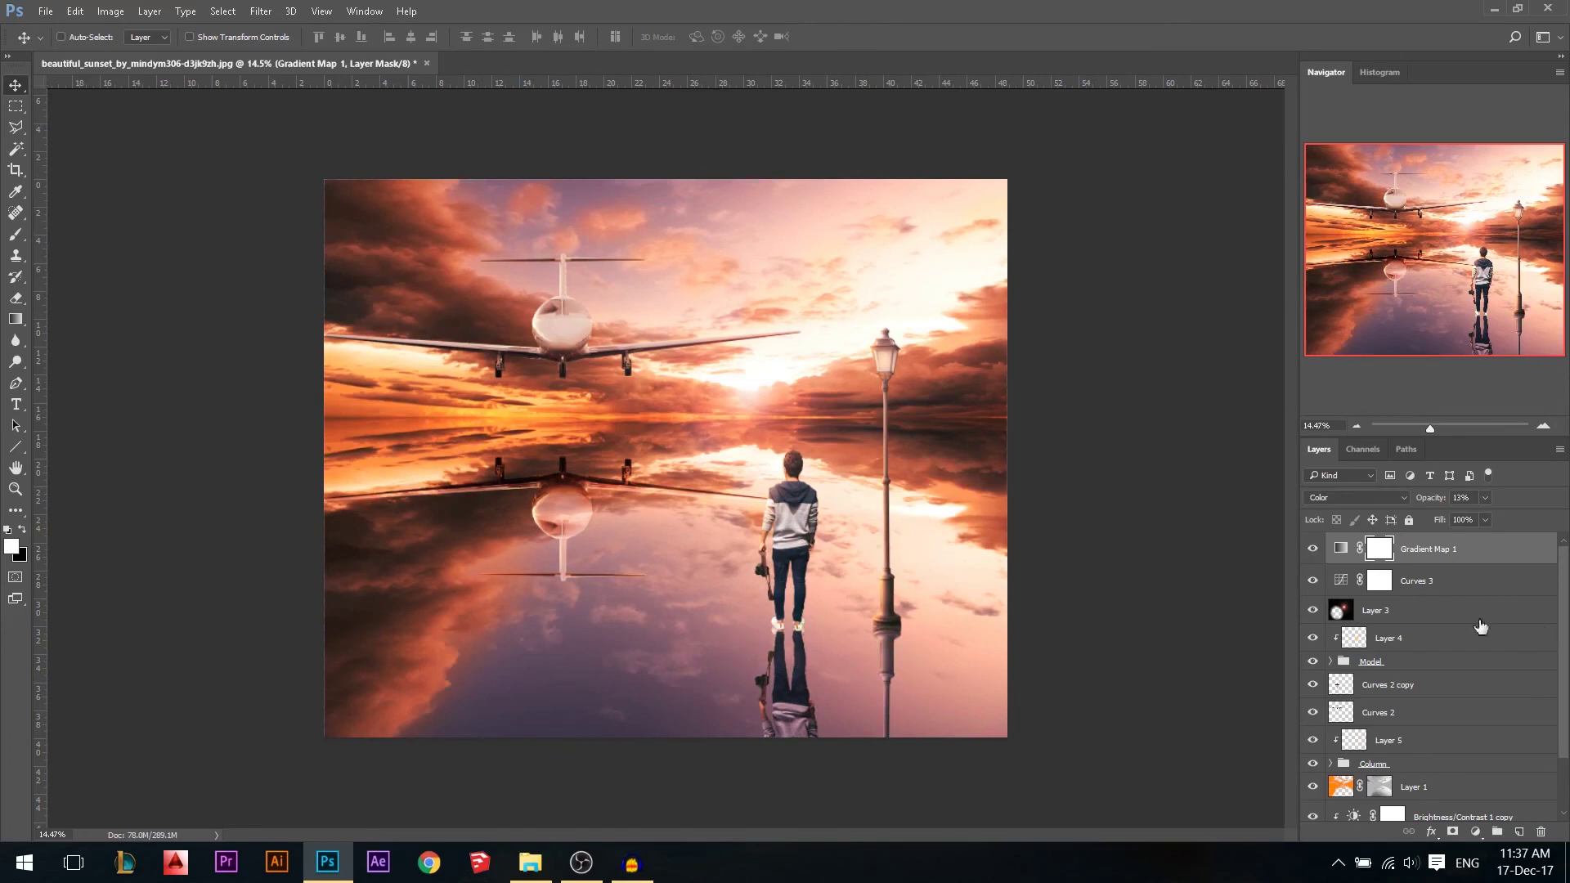
{"action": "key", "text": "ctrl"}
{"action": "left_click_drag", "start_coordinate": [1374, 575], "coordinate": [1368, 558]}
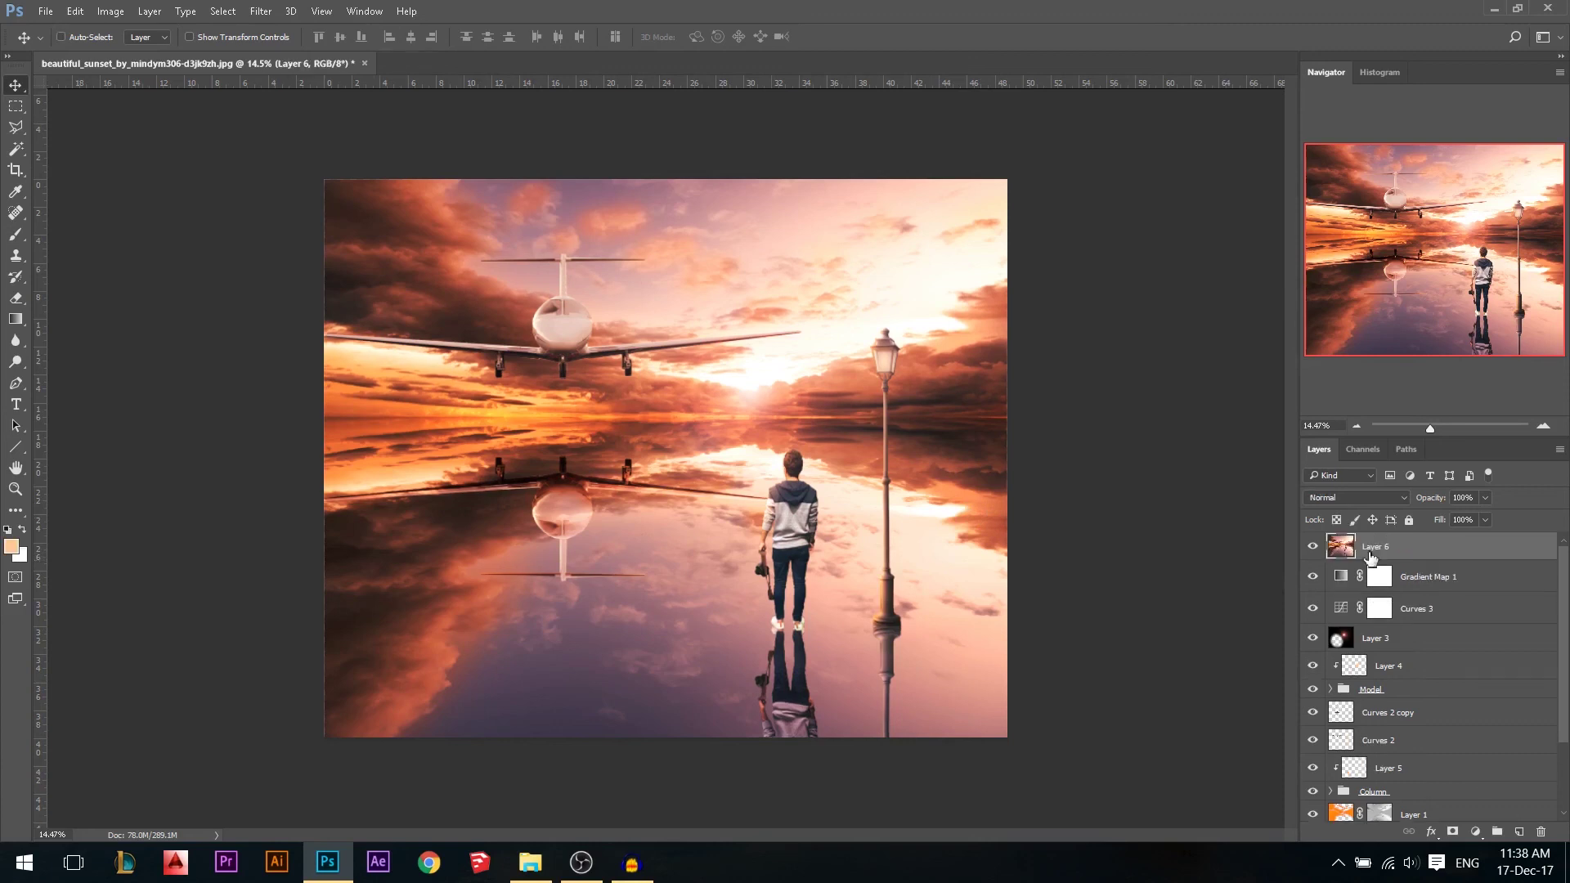
In Camera Raw on Layer 6, set exposure +0.35, contrast +9, highlights −12 and clarity −20.
{"action": "left_click", "coordinate": [260, 11]}
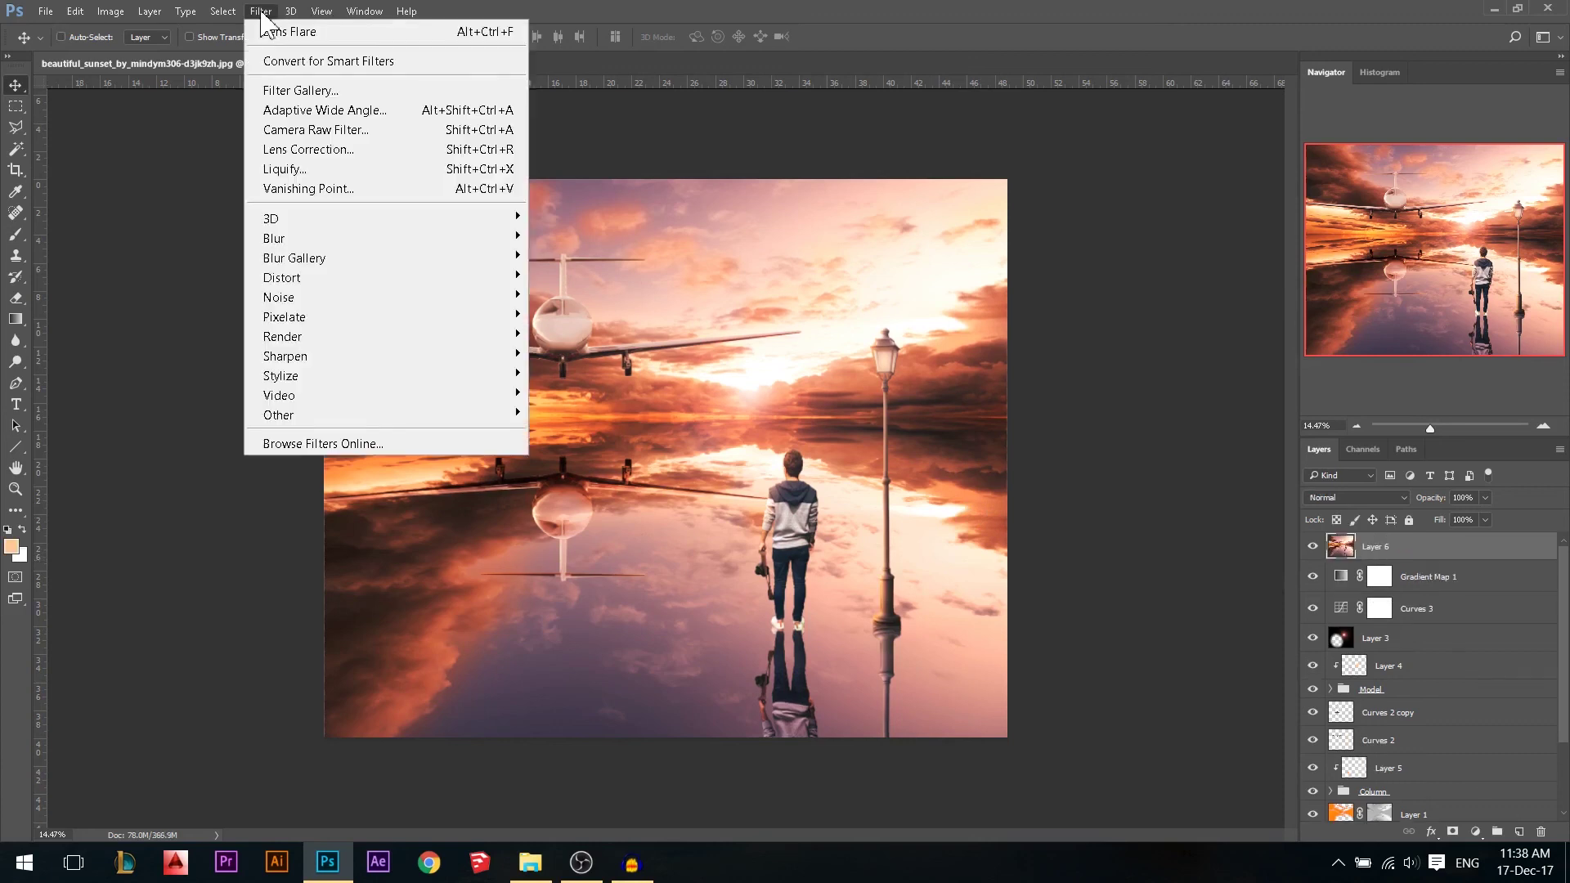
{"action": "left_click", "coordinate": [299, 88]}
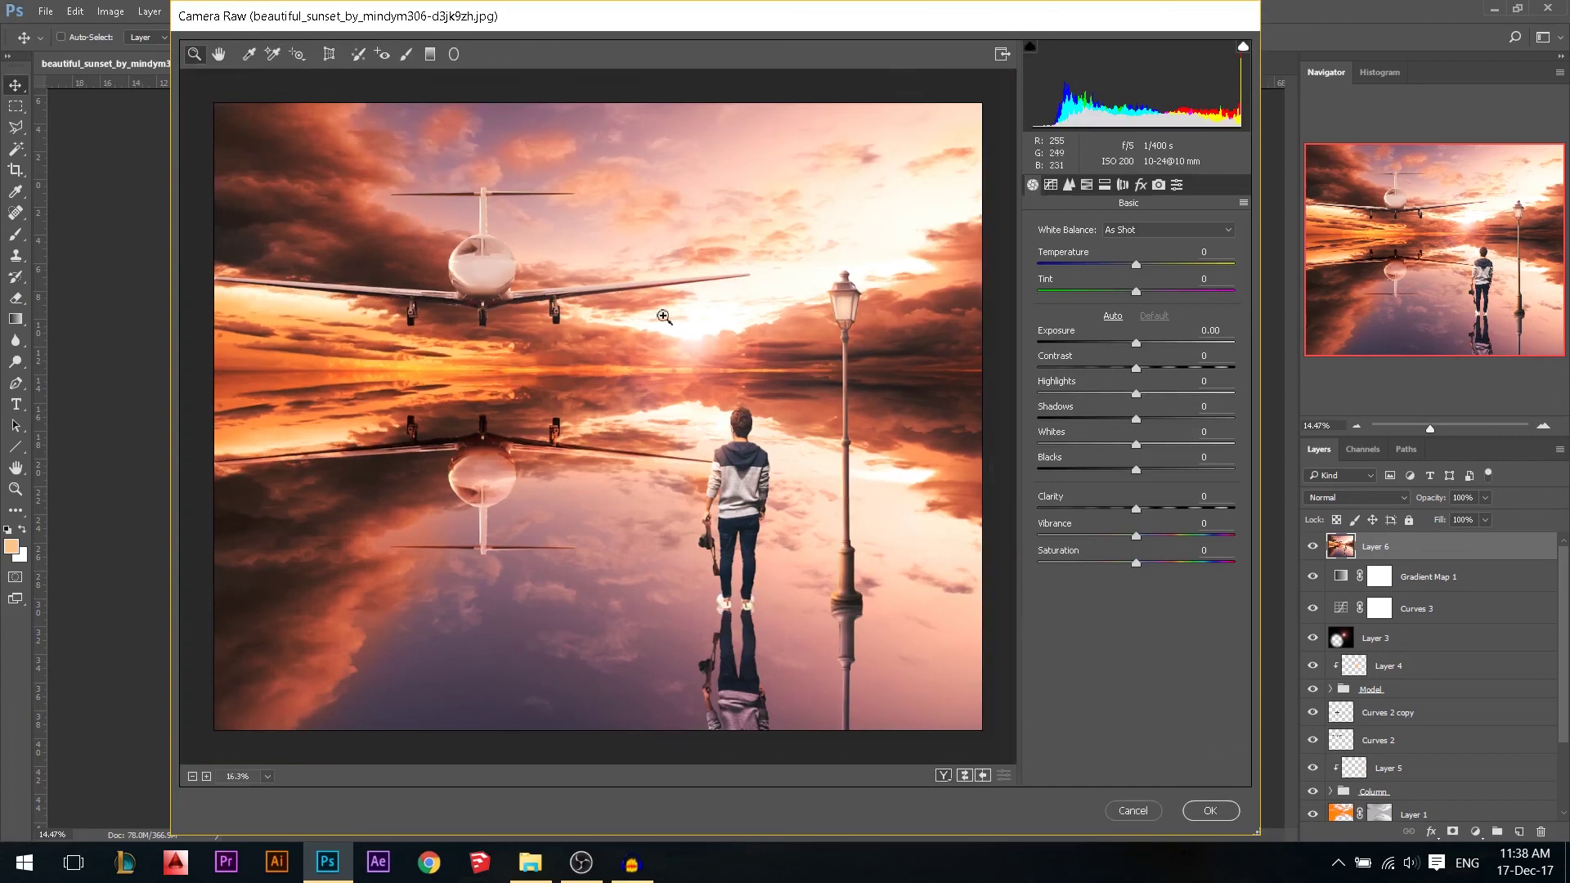
{"action": "left_click_drag", "start_coordinate": [1128, 338], "coordinate": [1125, 393]}
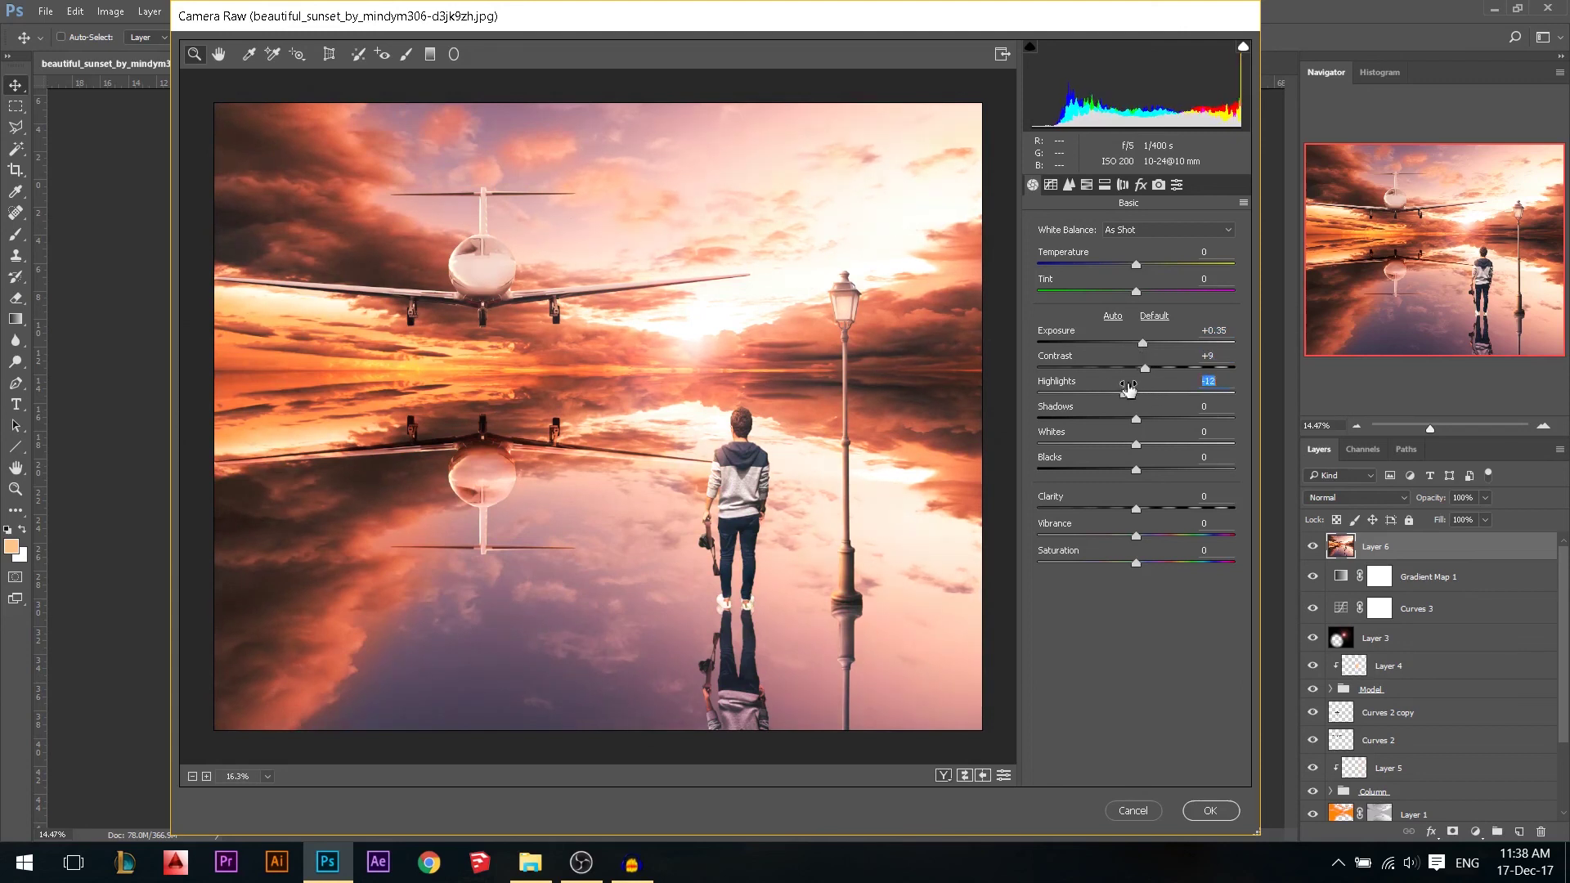
{"action": "left_click_drag", "start_coordinate": [1138, 500], "coordinate": [1237, 502]}
{"action": "type", "text": "0"}
{"action": "left_click_drag", "start_coordinate": [1146, 506], "coordinate": [1129, 506]}
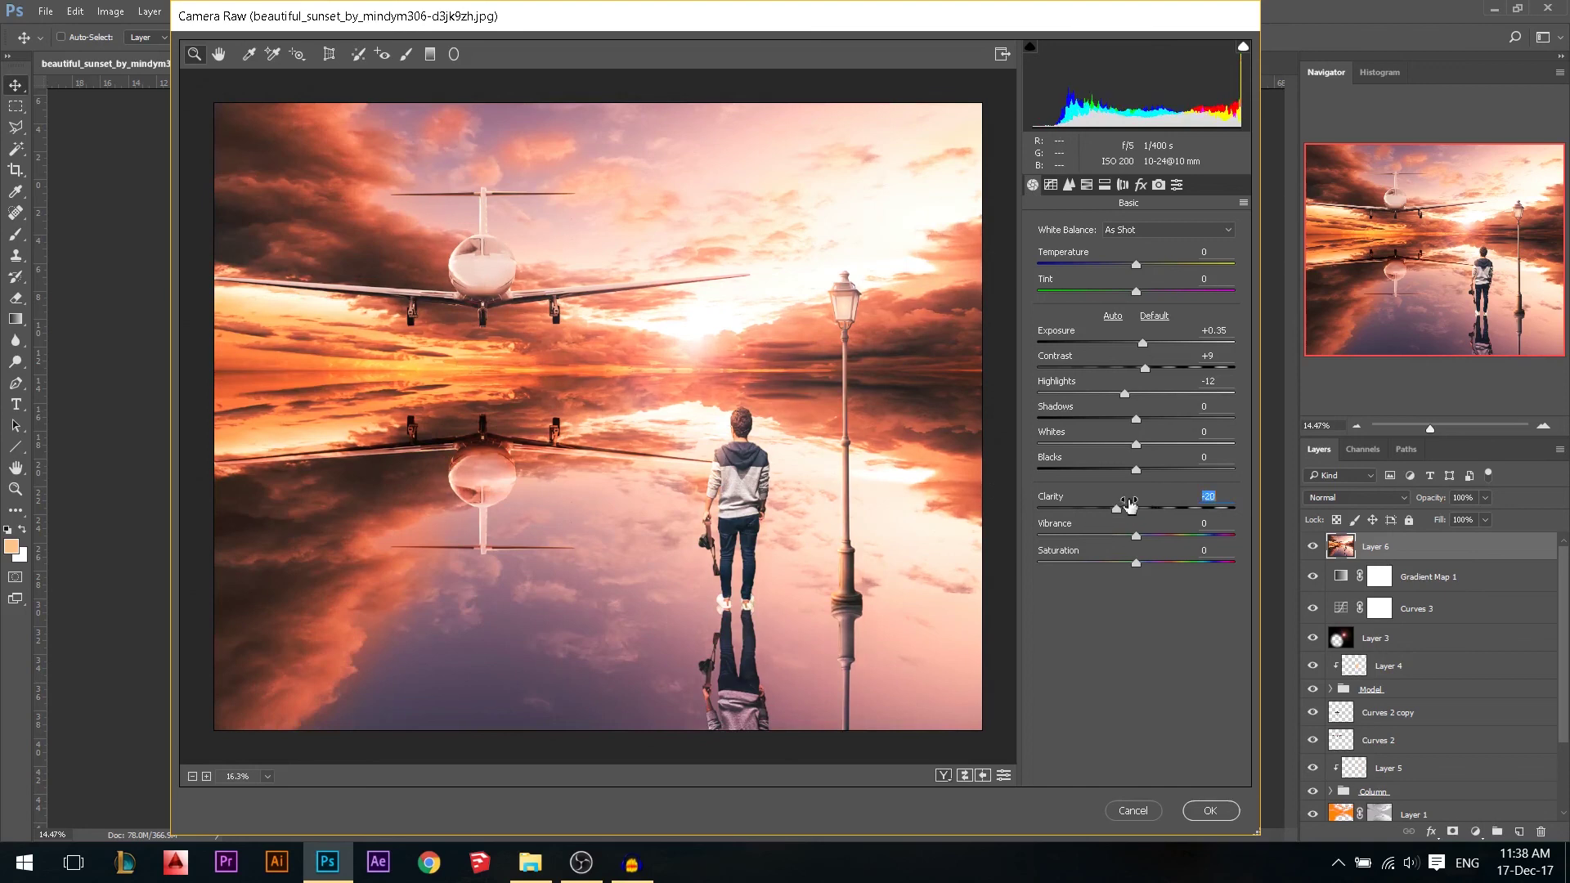
Add a darkening post-crop vignette and apply the Camera Raw filter.
{"action": "left_click", "coordinate": [1141, 185]}
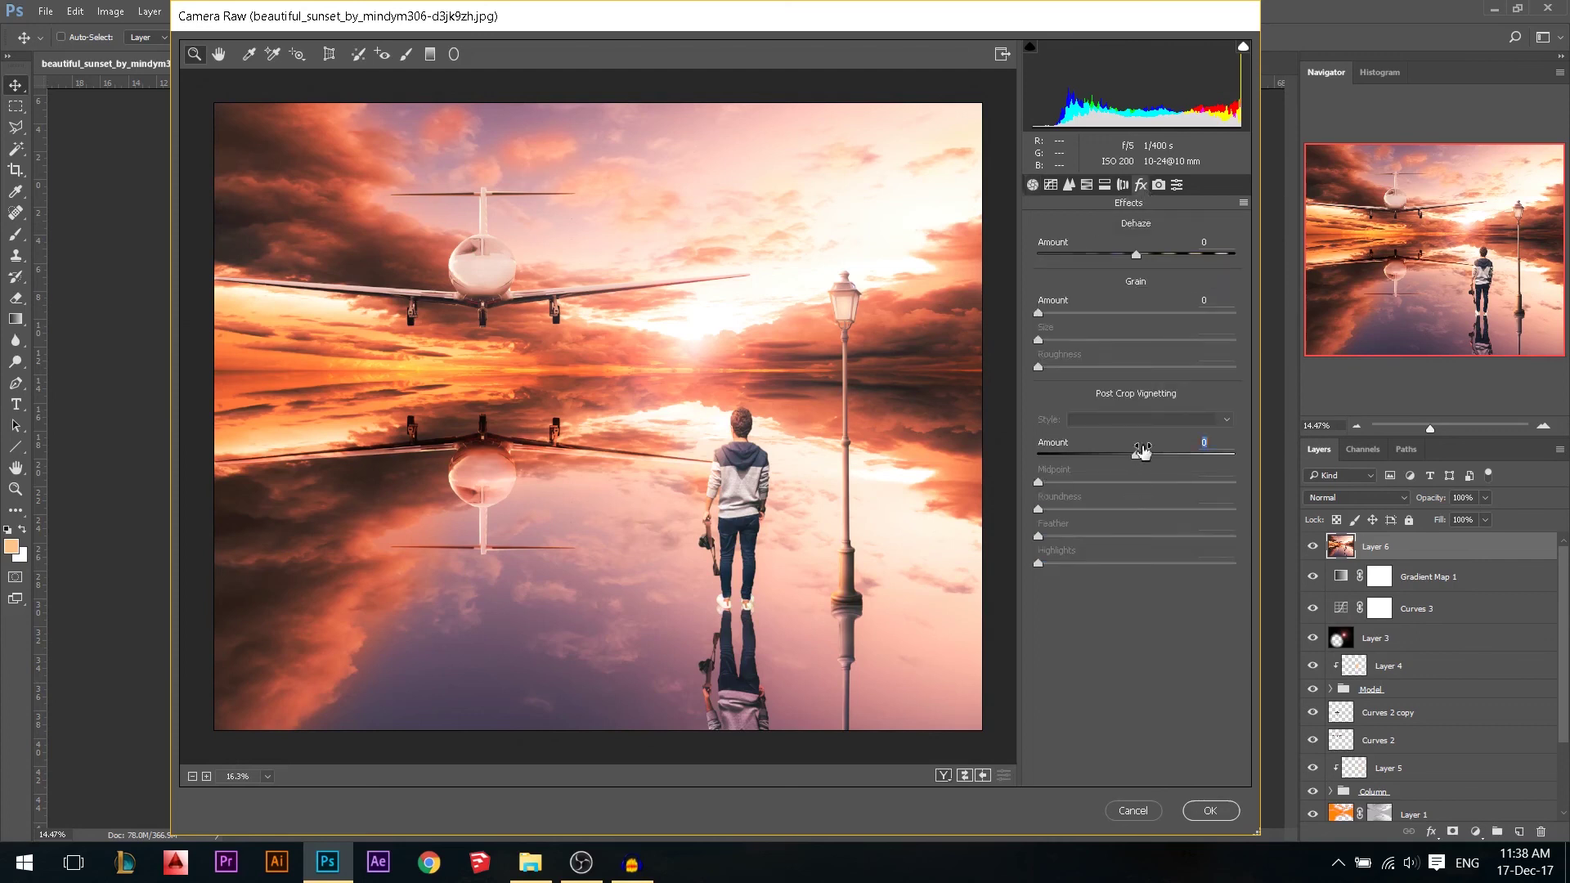
{"action": "left_click_drag", "start_coordinate": [1142, 451], "coordinate": [1119, 448]}
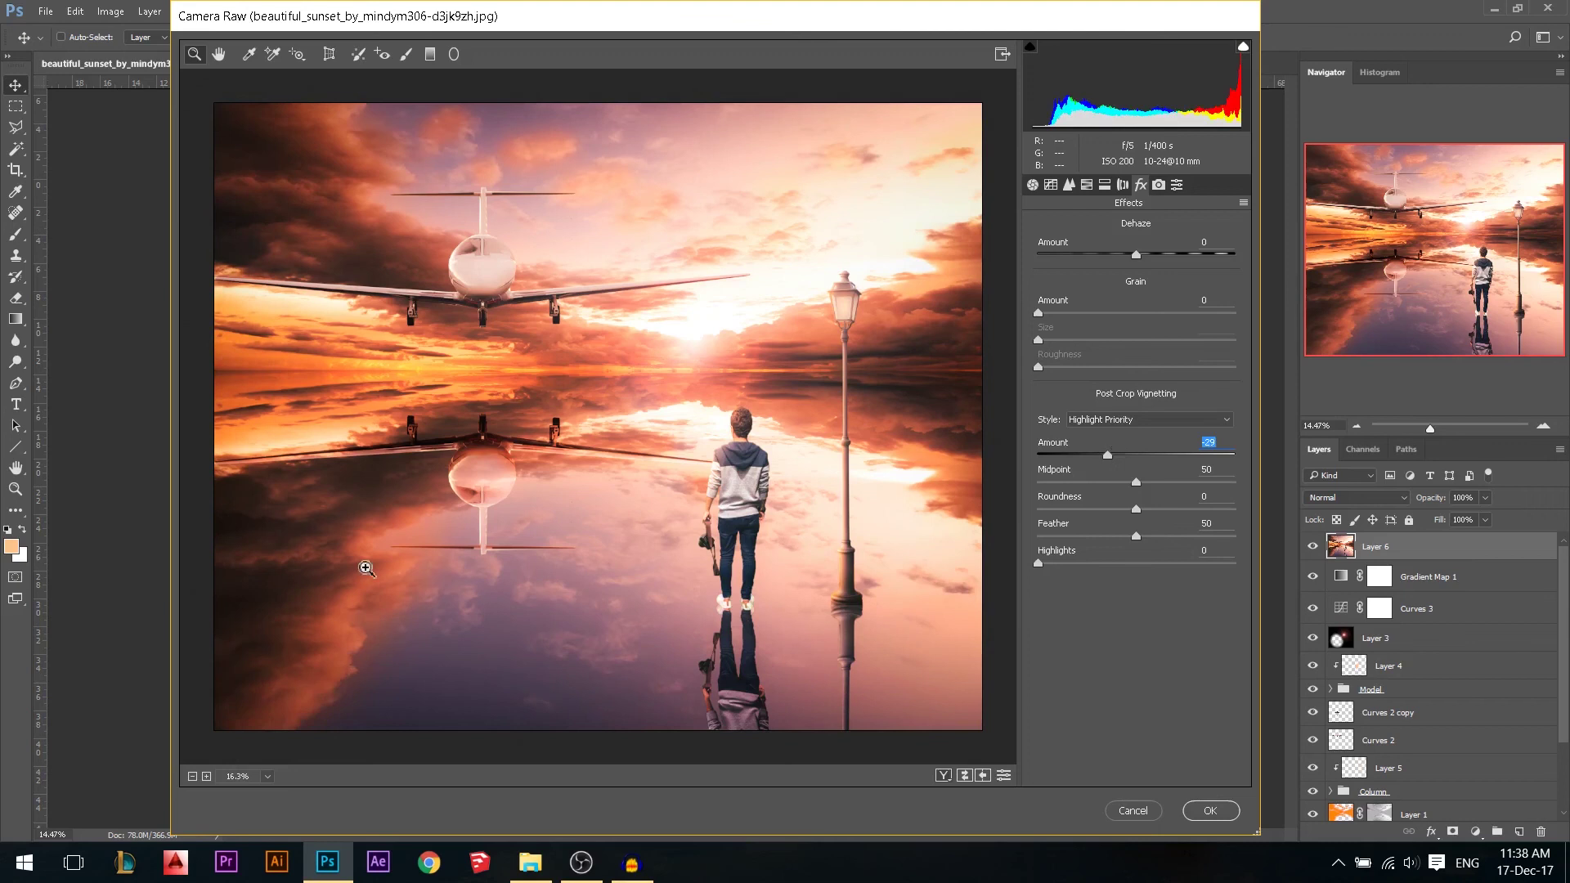
{"action": "left_click", "coordinate": [1218, 808]}
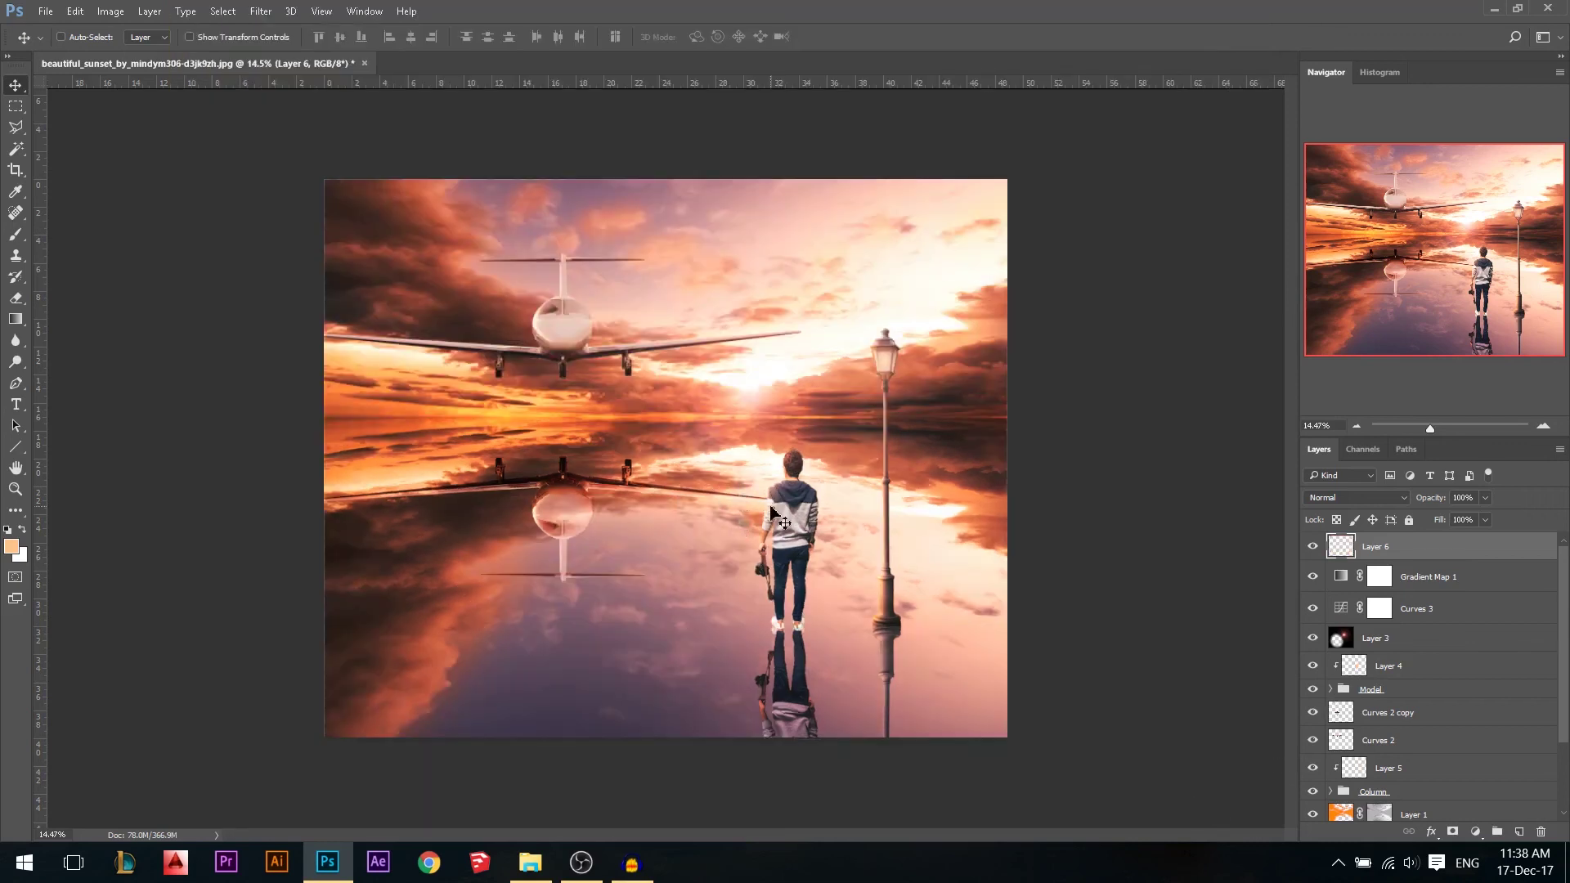
Undo and redo the Camera Raw filter to compare before and after, then view the final composite.
{"action": "key", "text": "ctrl"}
{"action": "key", "text": "ctrl+z"}
{"action": "key", "text": "ctrl+z"}
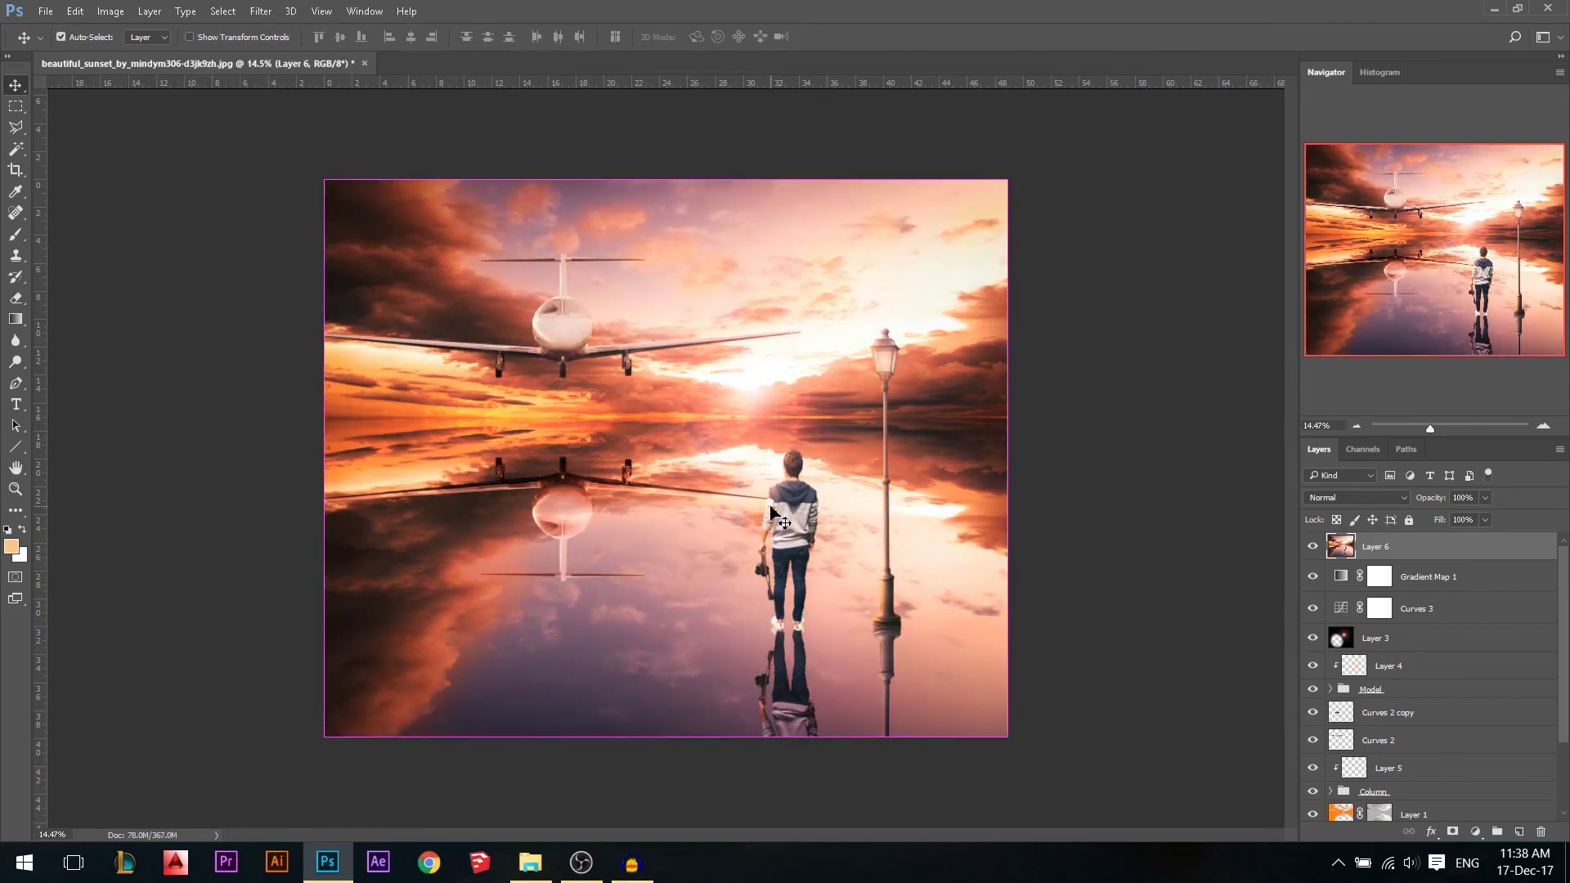
{"action": "scroll", "coordinate": [755, 565], "scroll_direction": "down", "scroll_amount": 1}
{"action": "scroll", "coordinate": [891, 603], "scroll_direction": "up", "scroll_amount": 2}
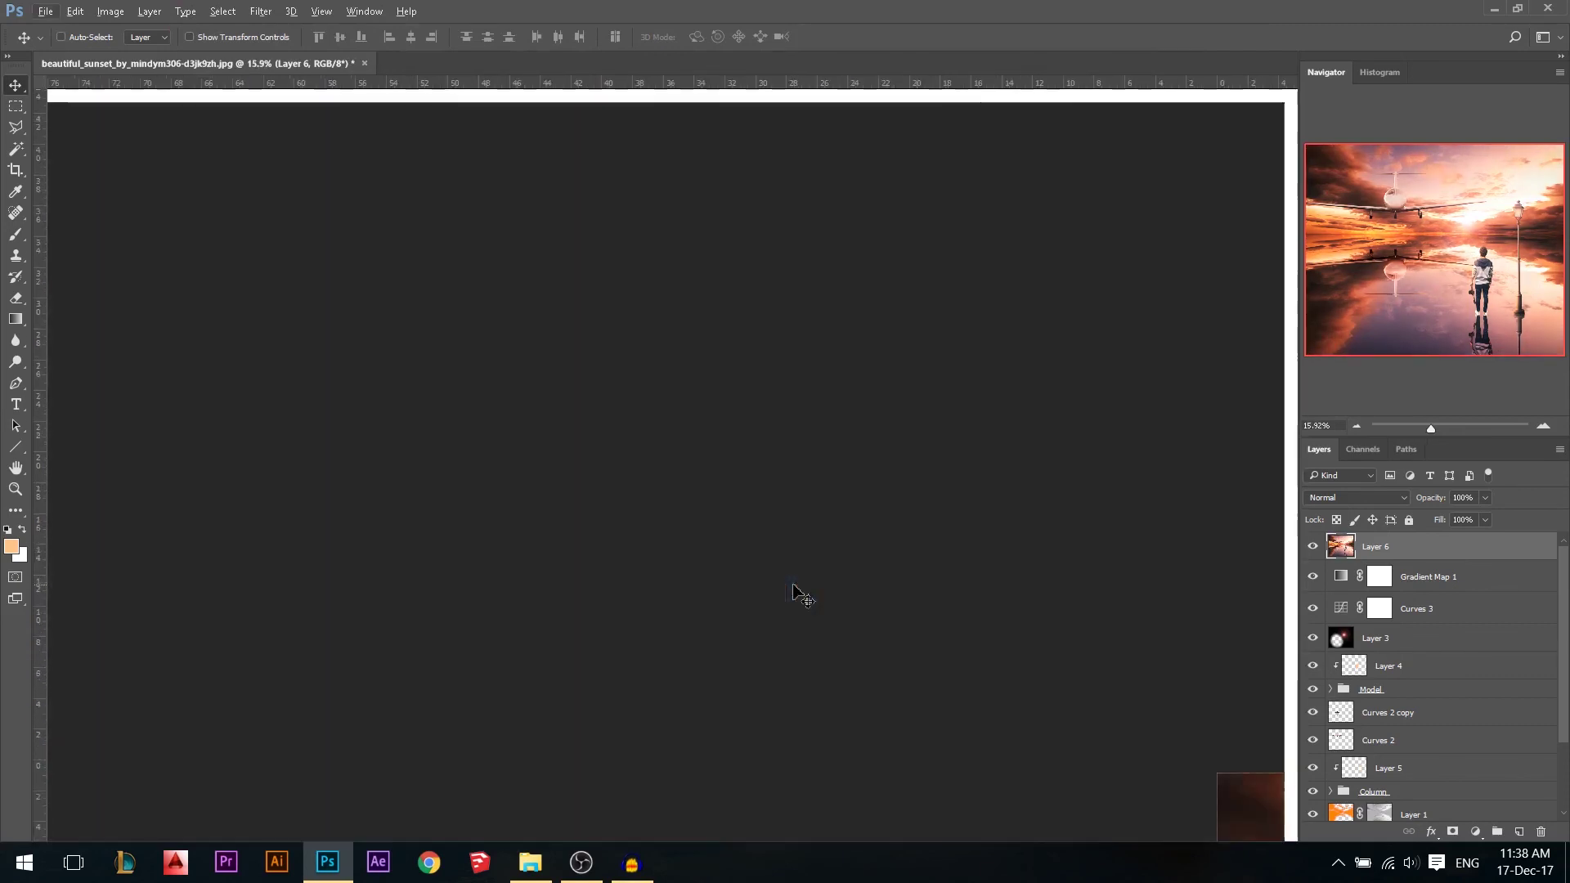